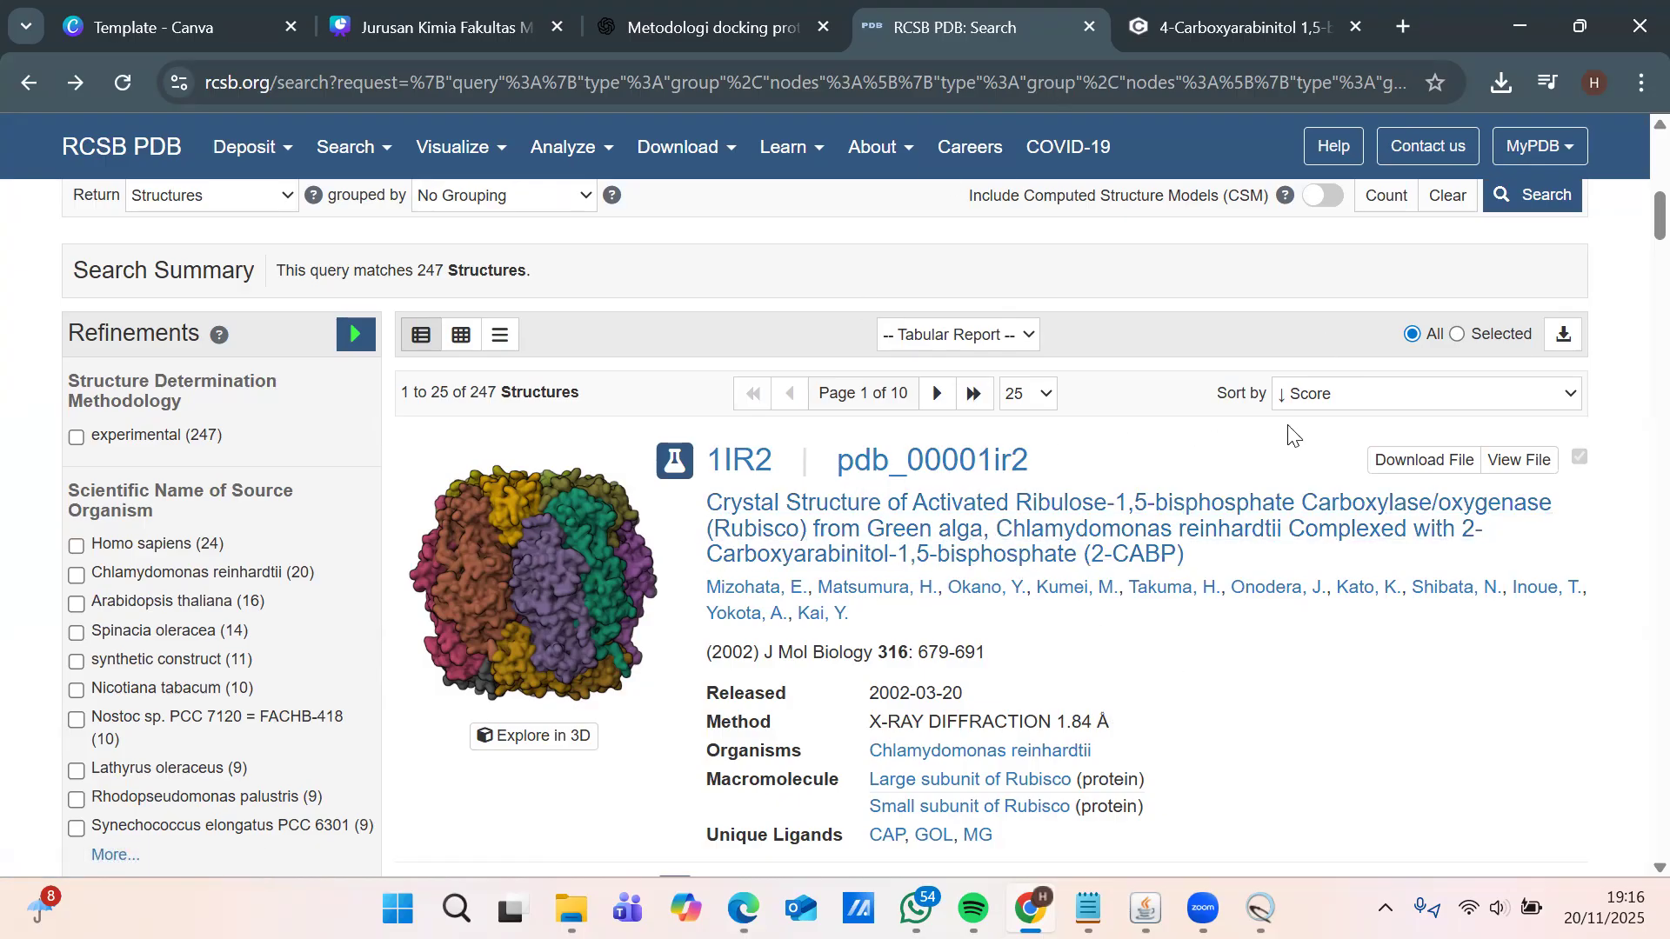
- Check the open PubChem compound against the group's inhibitor ligand, 2-Carboxyarabinitol 1,5-bisphosphate (CABP), in the docking assignment PDF in Edge
click(1305, 38)
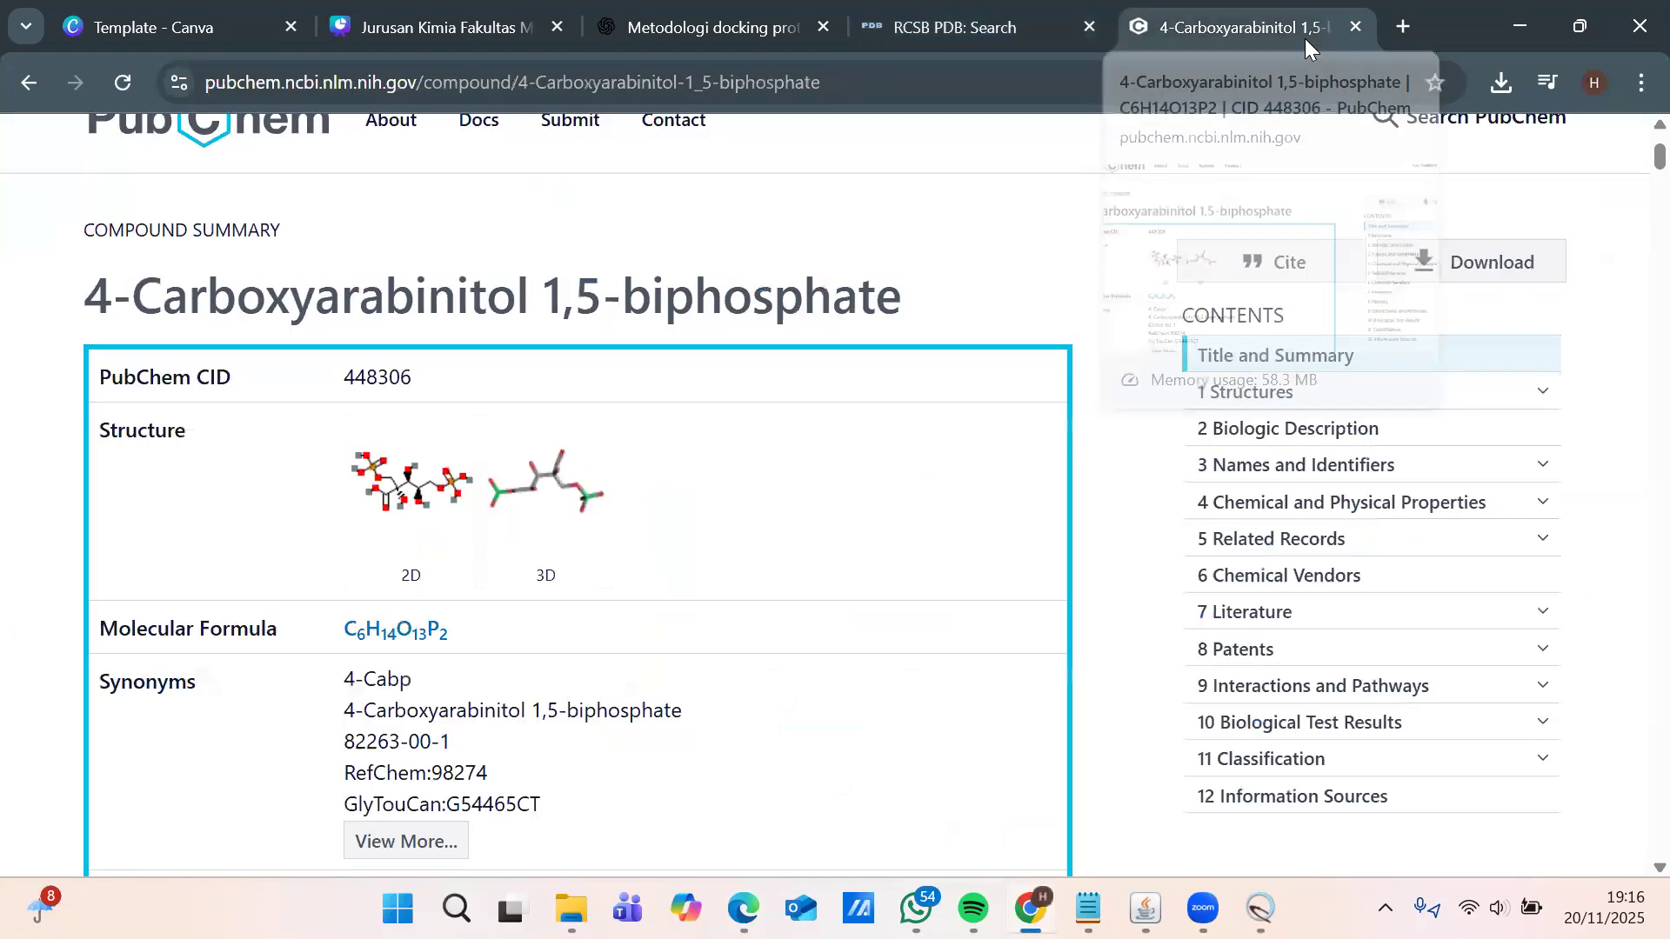
scroll(1000, 442, up, 2)
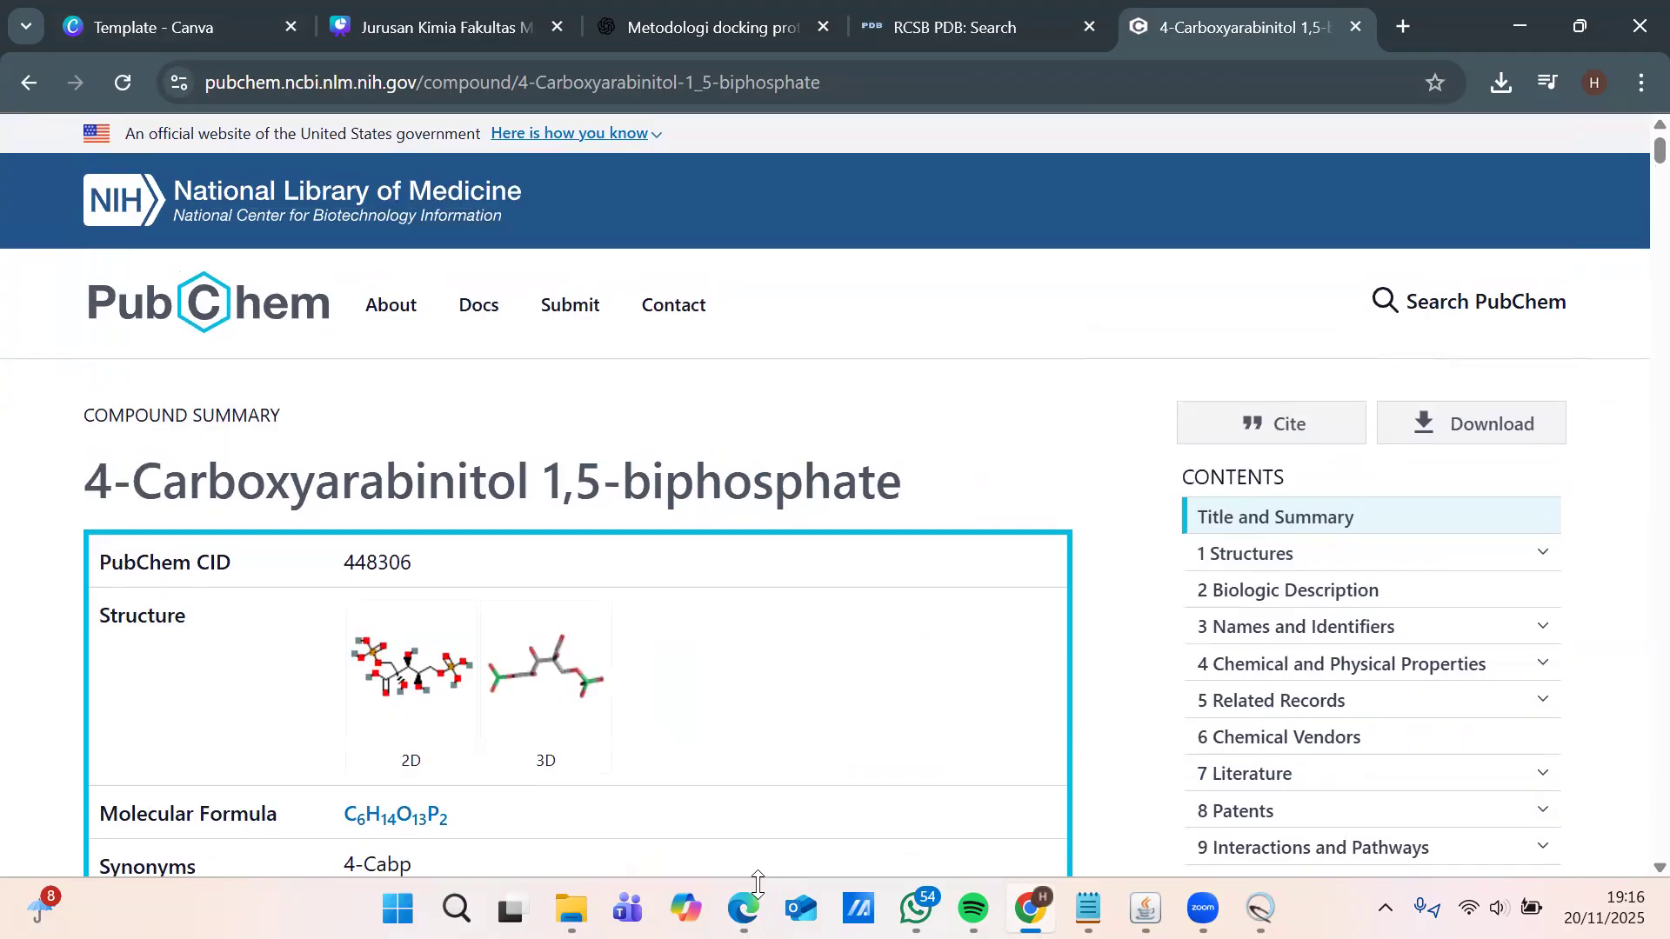
click(743, 909)
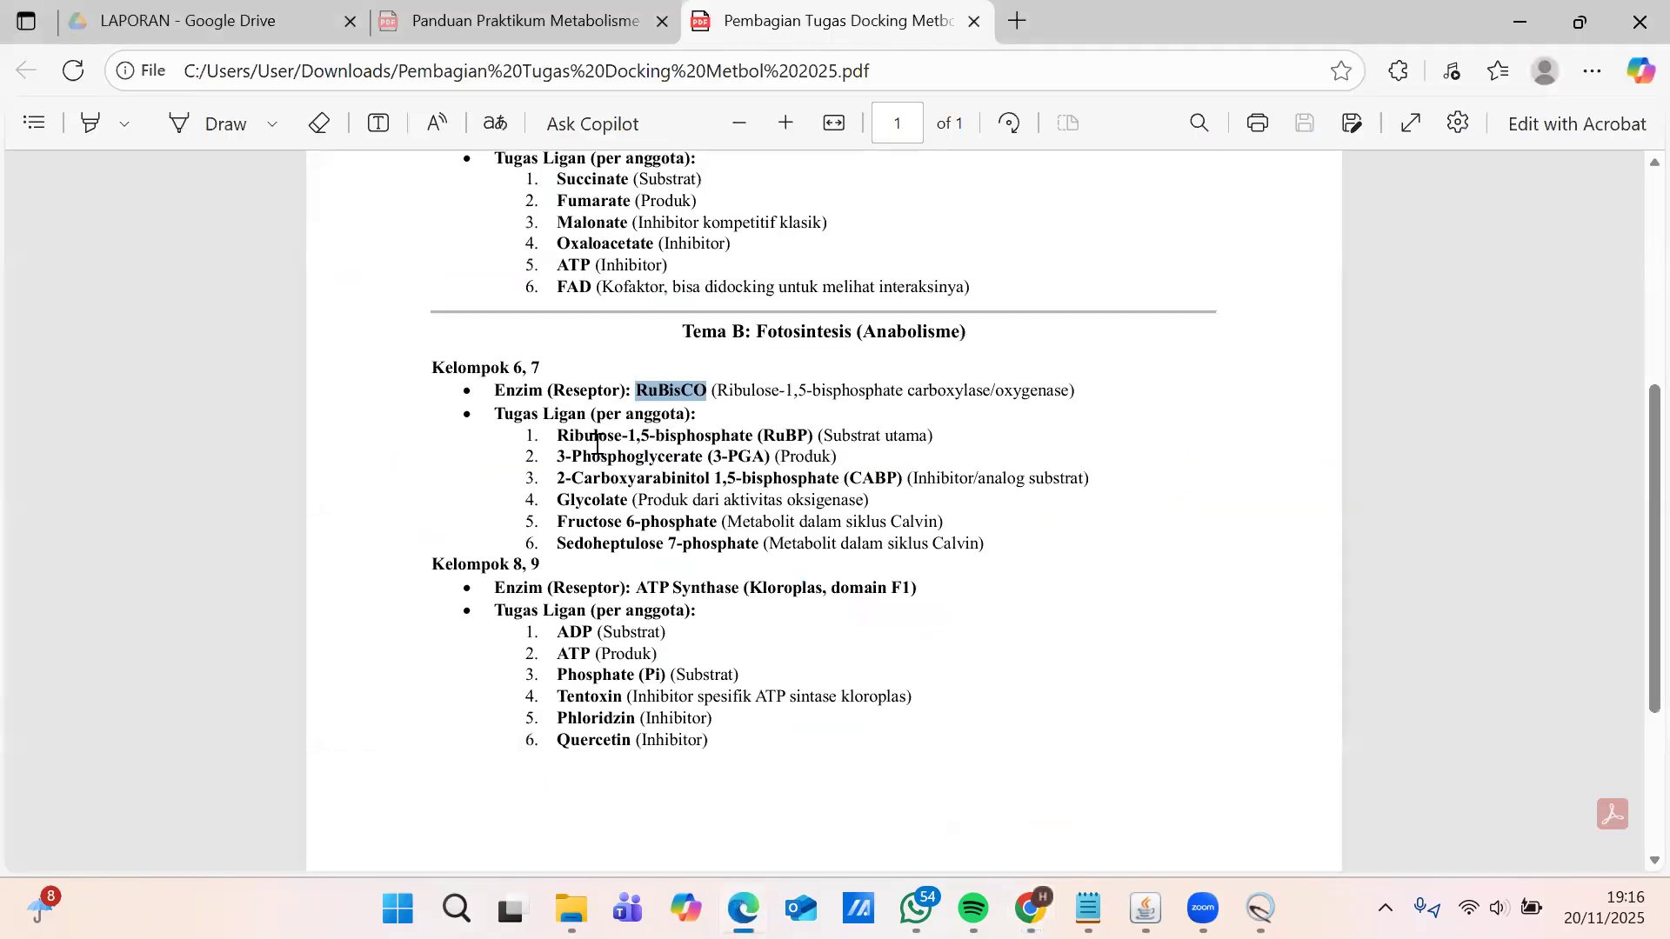
drag(553, 477, 906, 485)
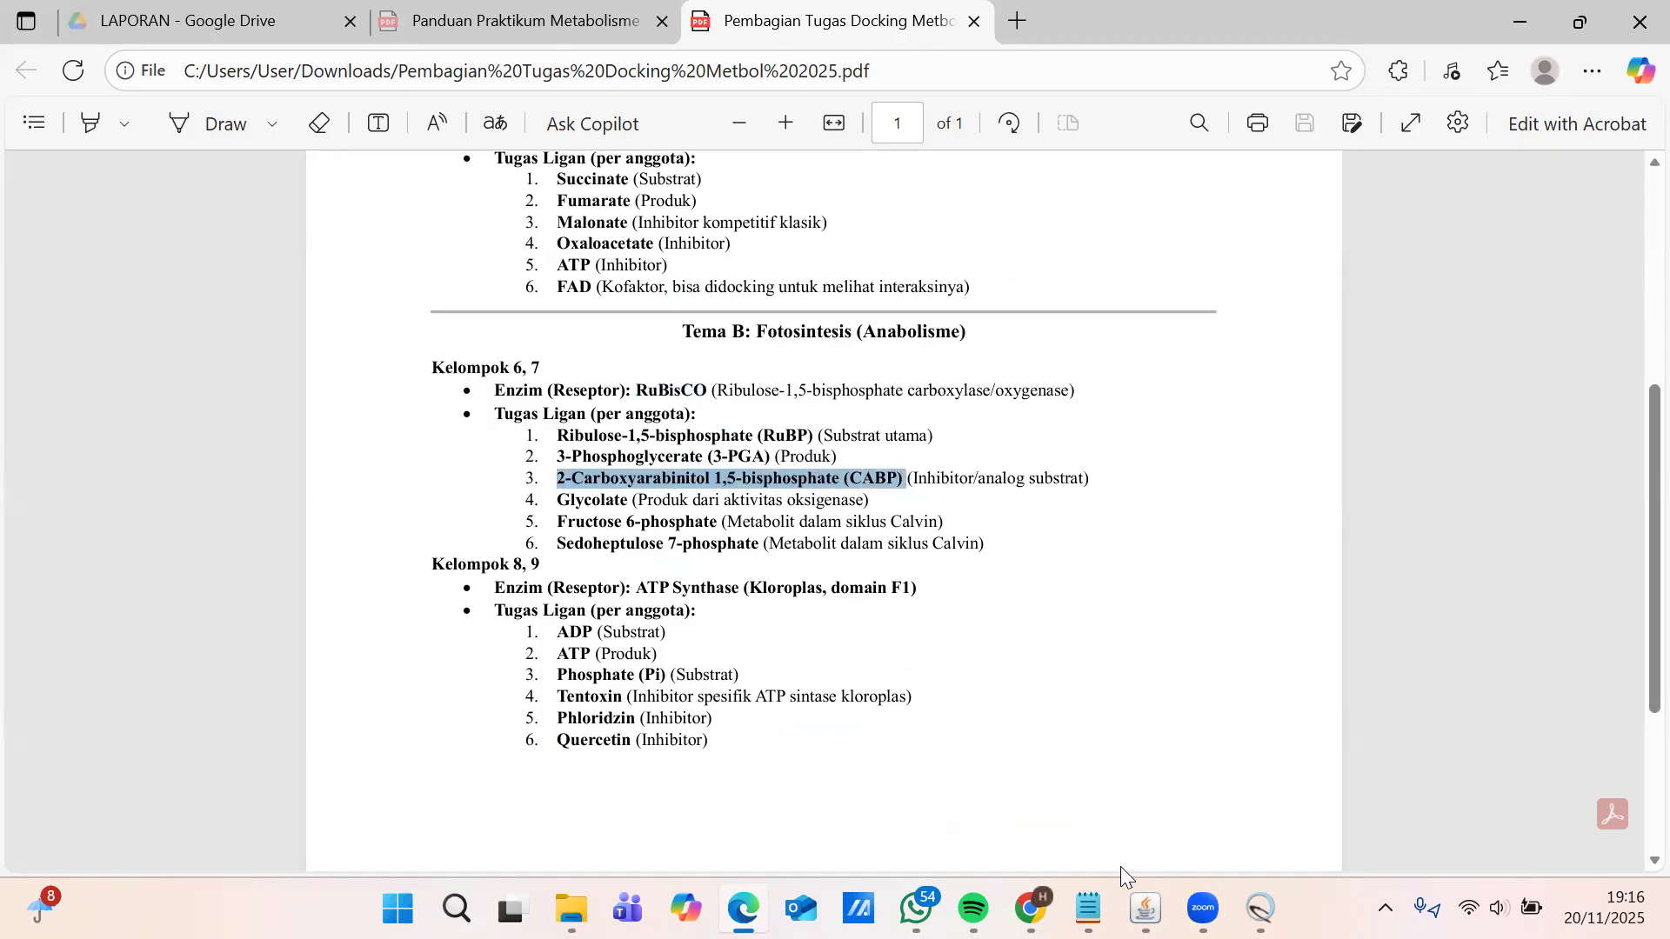
- Switch back to PubChem in Chrome and download the 3D conformer of 4-Carboxyarabinitol 1,5-biphosphate as an SDF file
click(1029, 909)
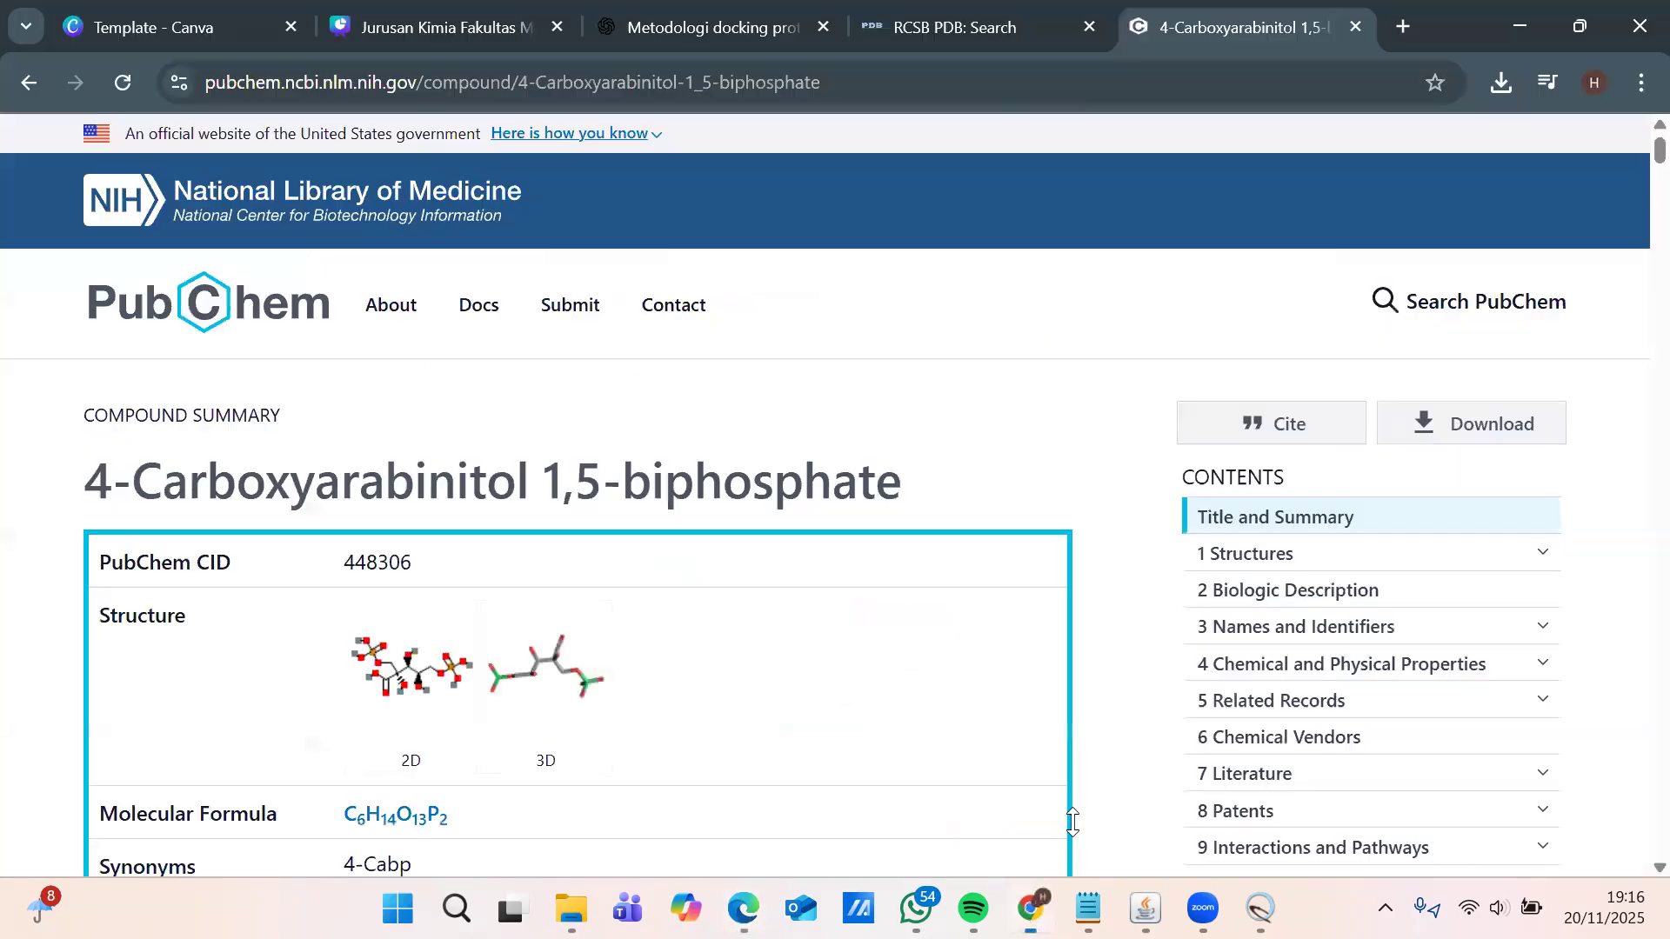
click(1429, 420)
scroll(663, 624, down, 2)
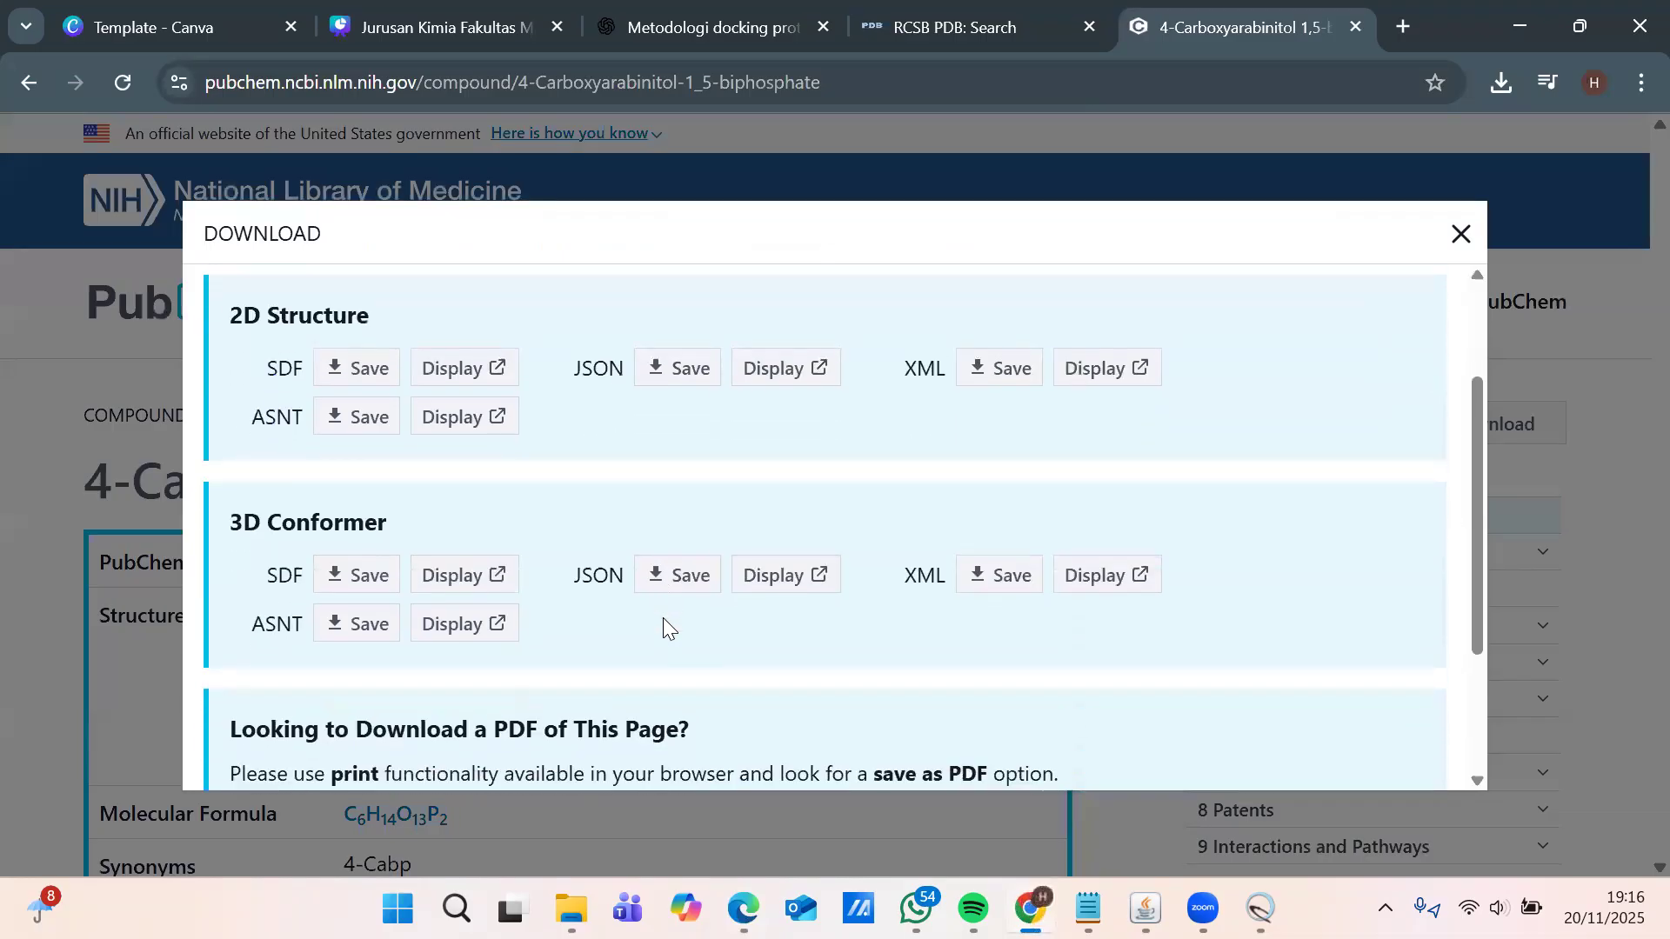
click(372, 591)
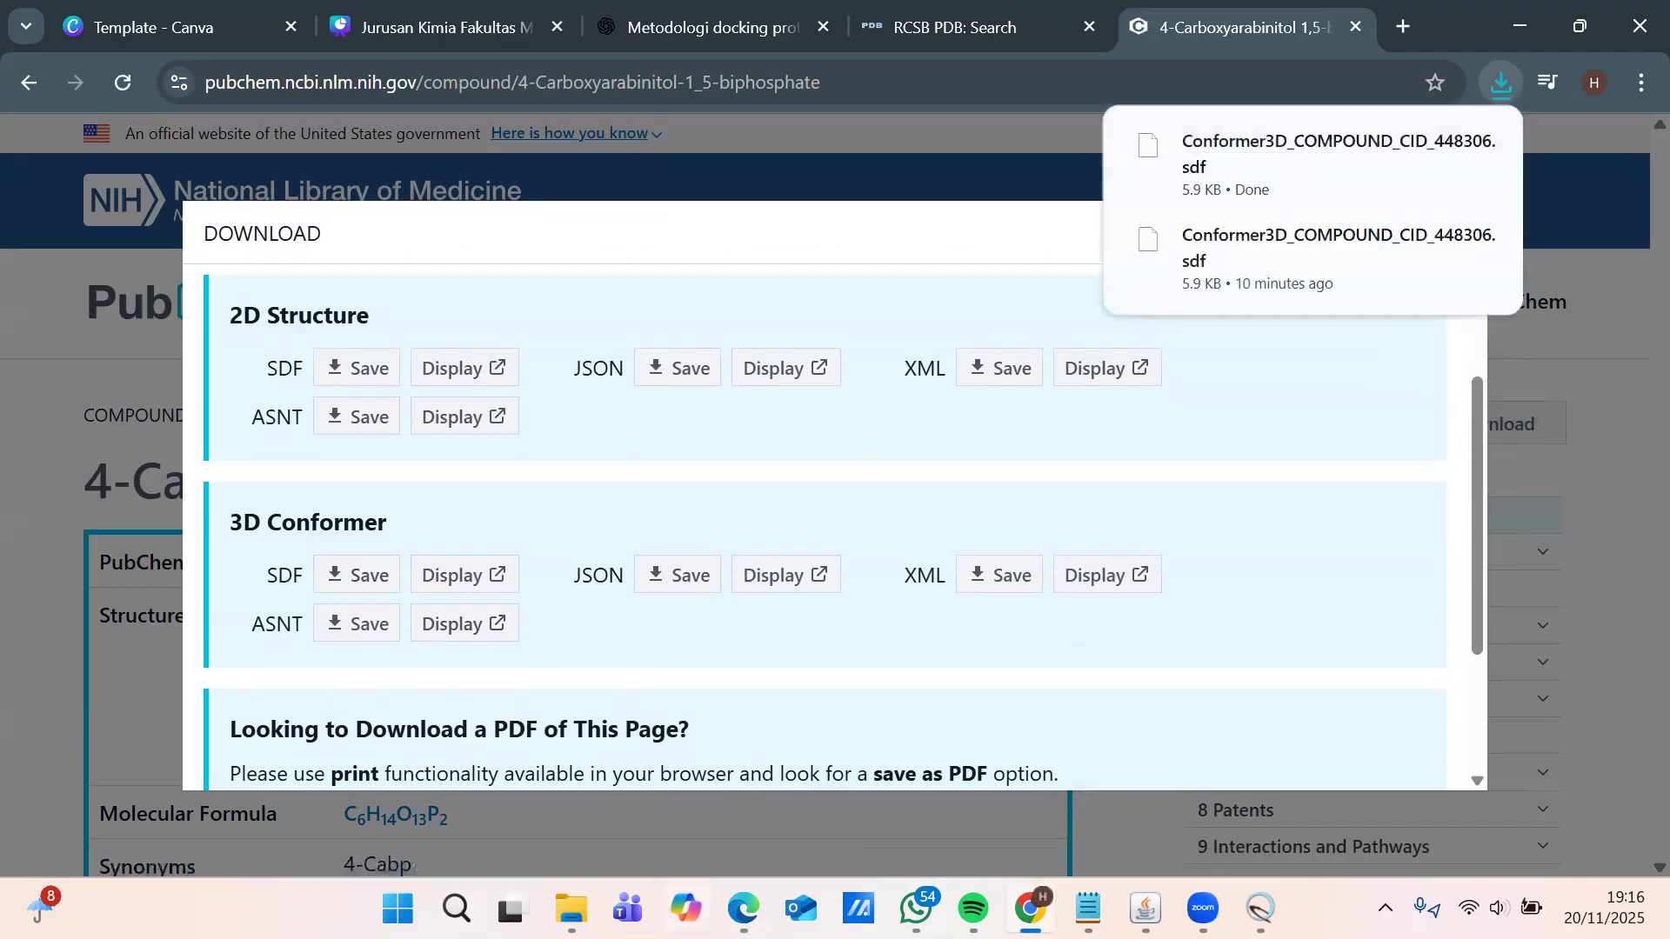
- In File Explorer, copy Conformer3D_COMPOUND_CID_448306.sdf from Downloads into the C:\Docking folder
click(572, 910)
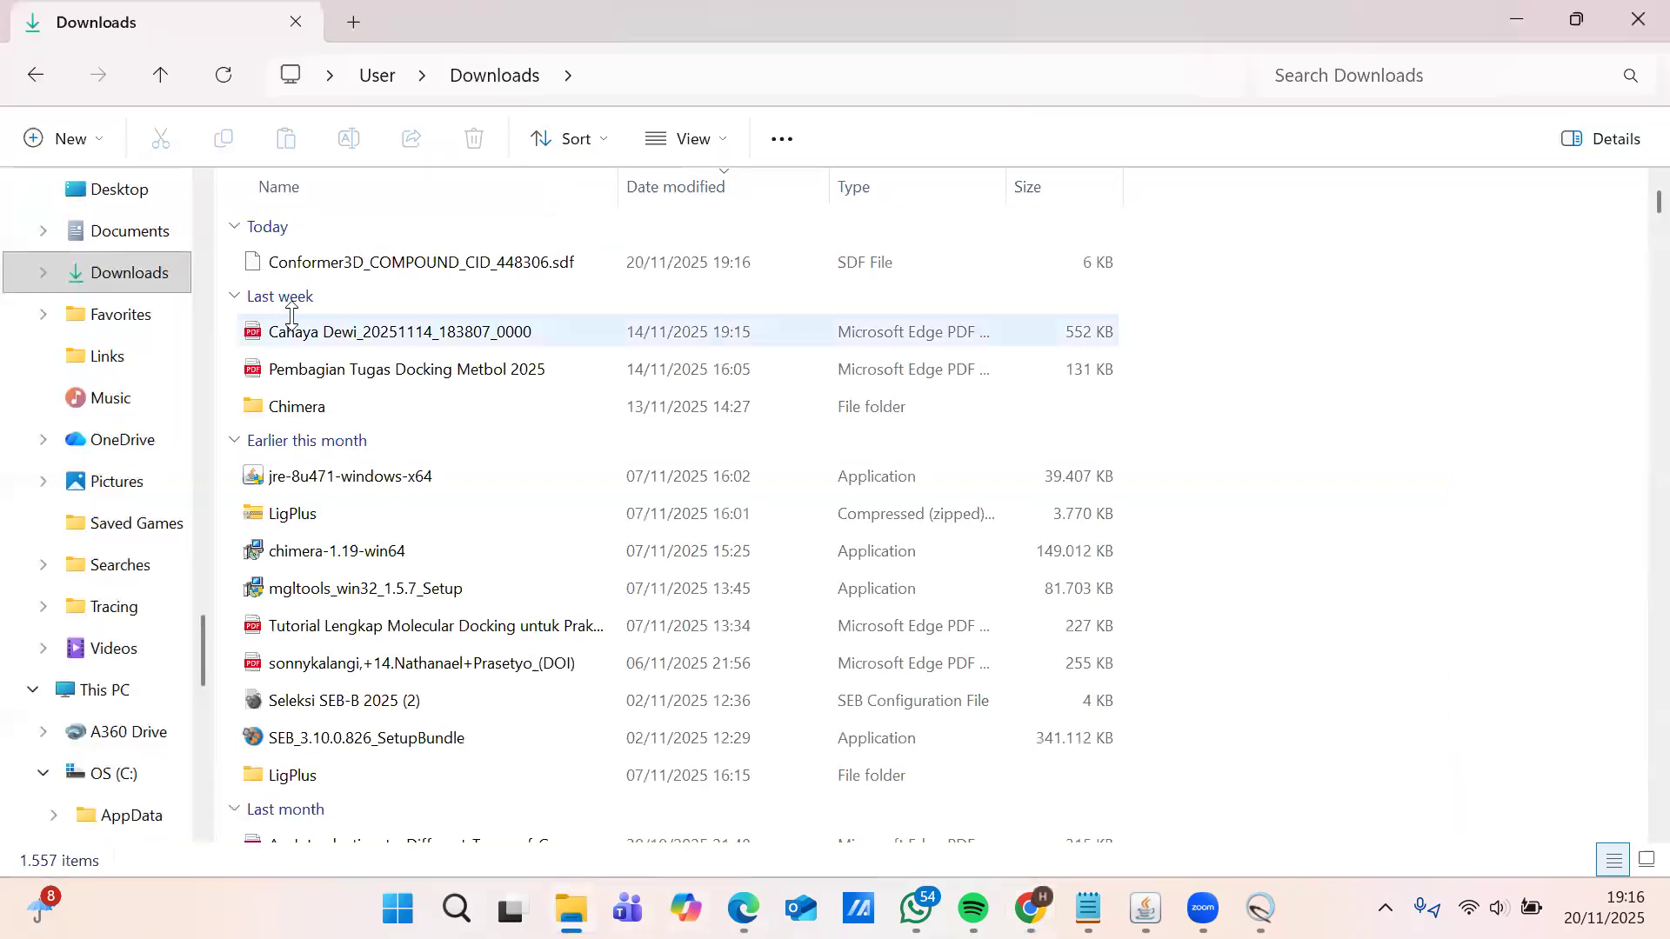
click(391, 252)
key(ctrl+c)
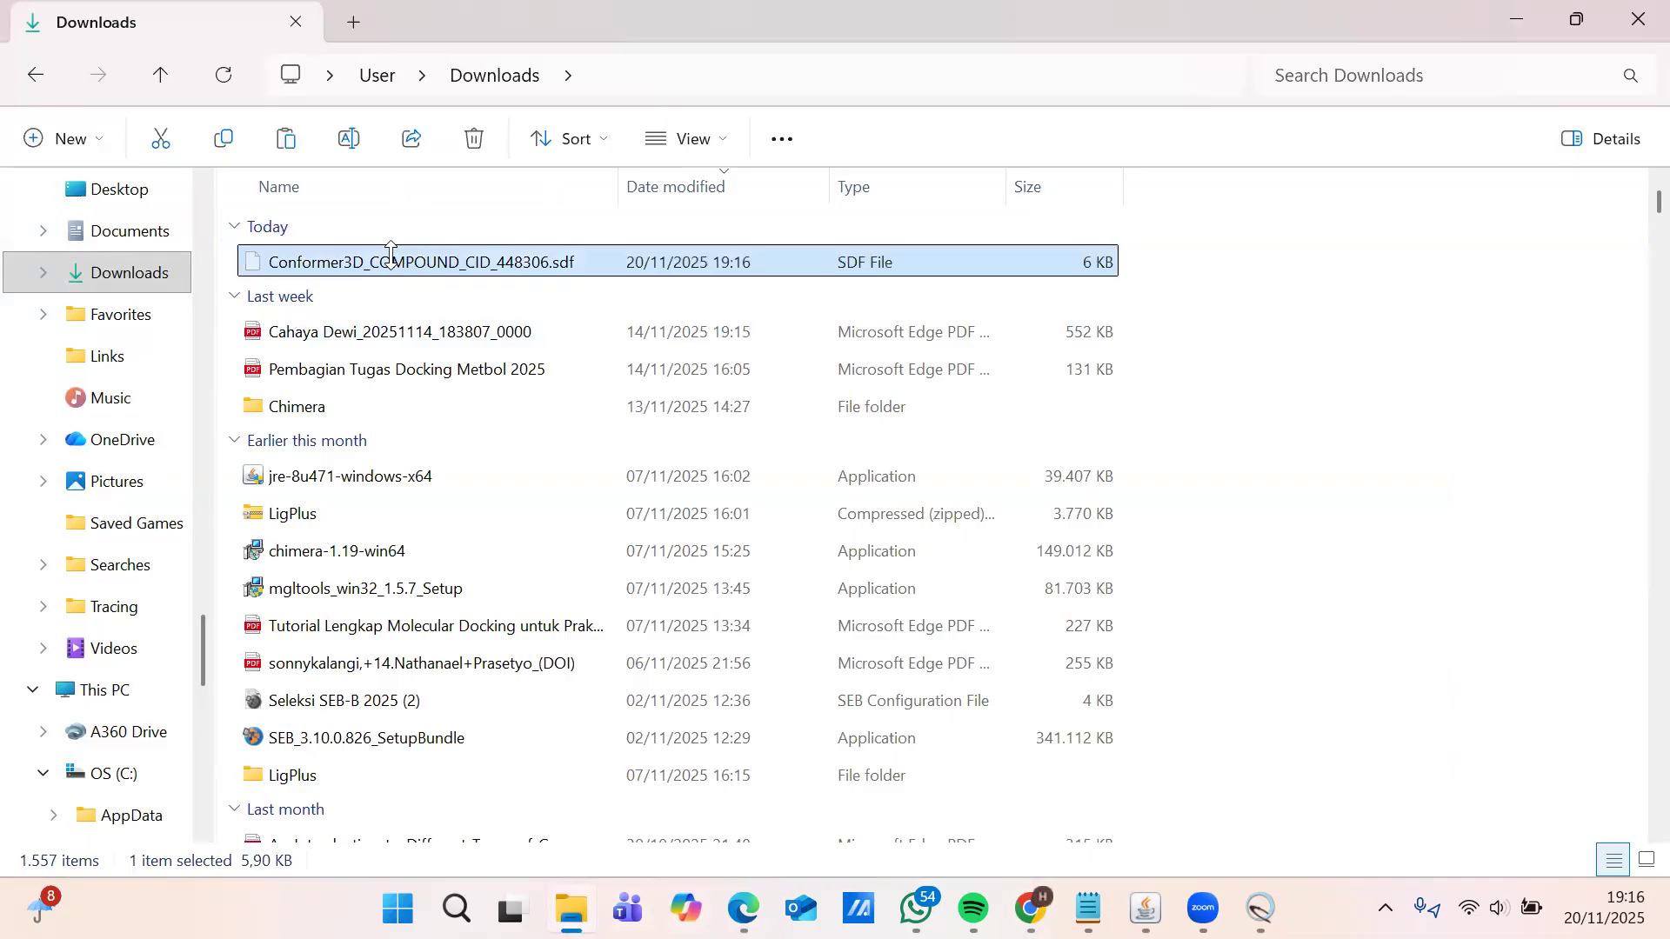
scroll(390, 251, down, 15)
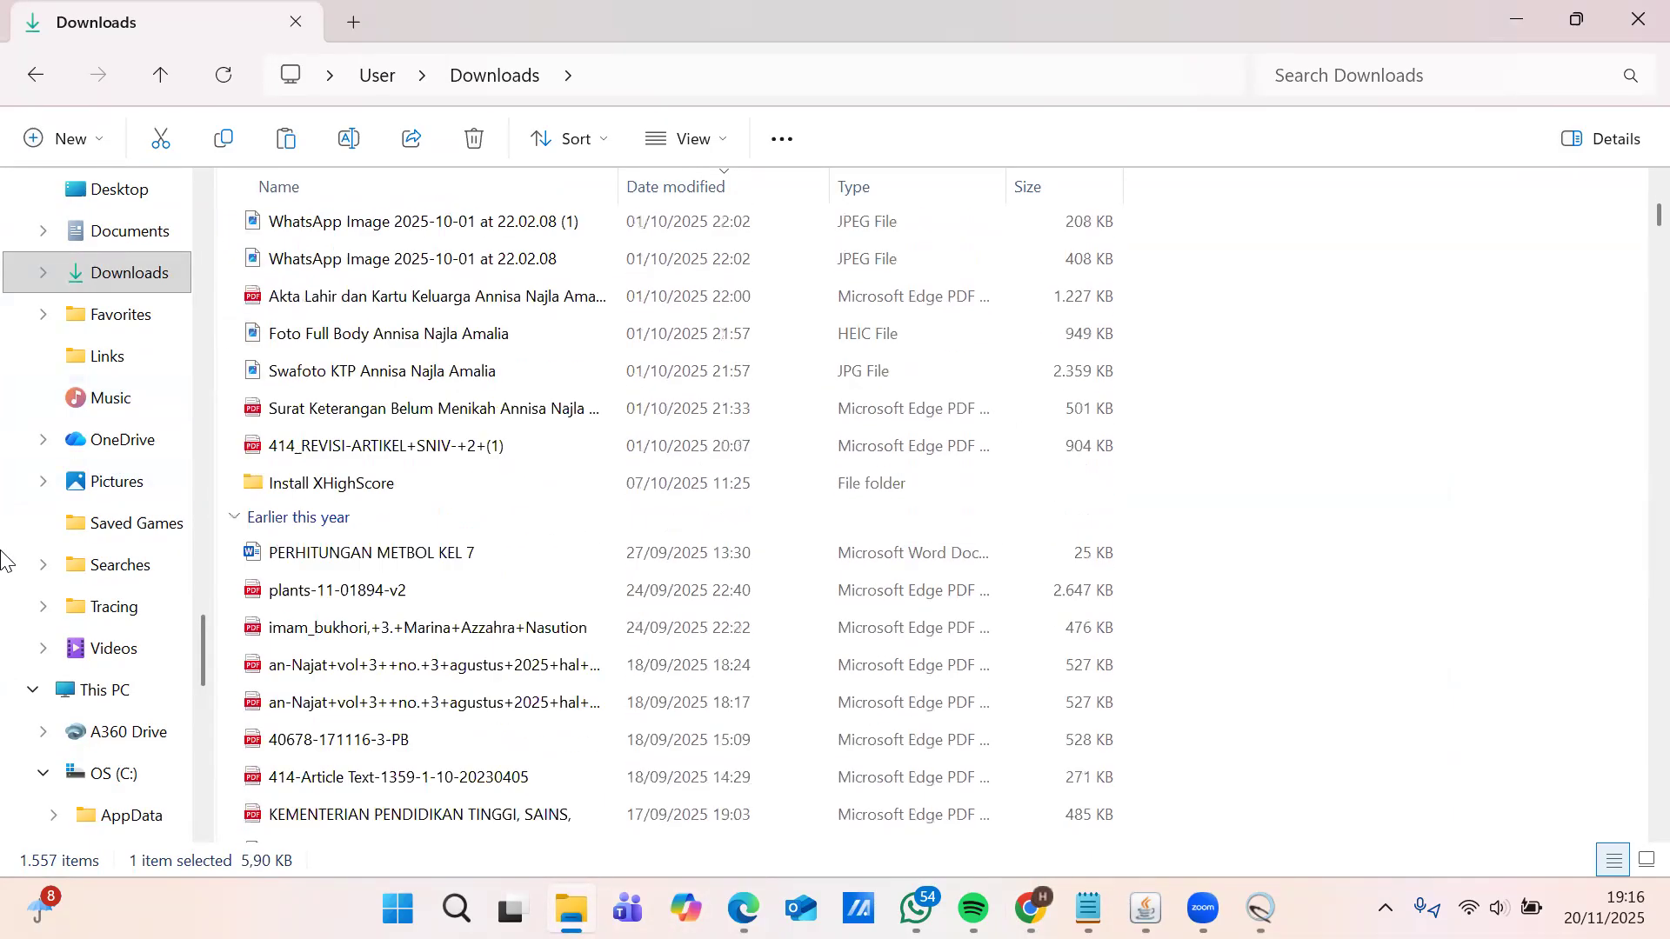
scroll(75, 647, down, 8)
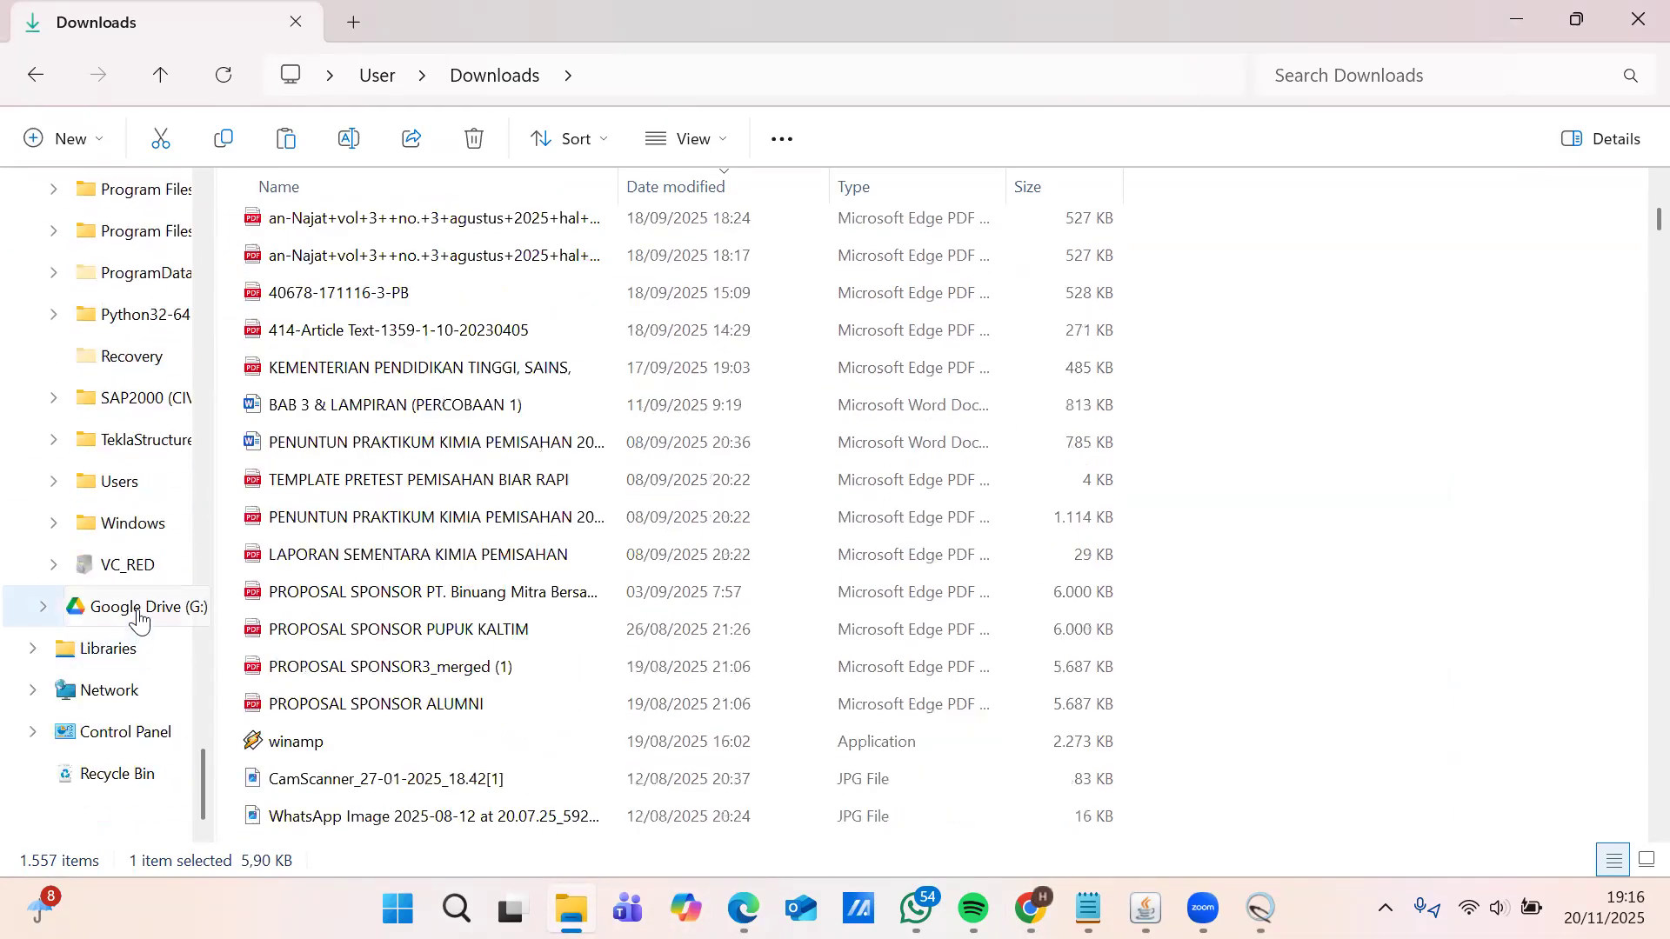
scroll(113, 606, up, 4)
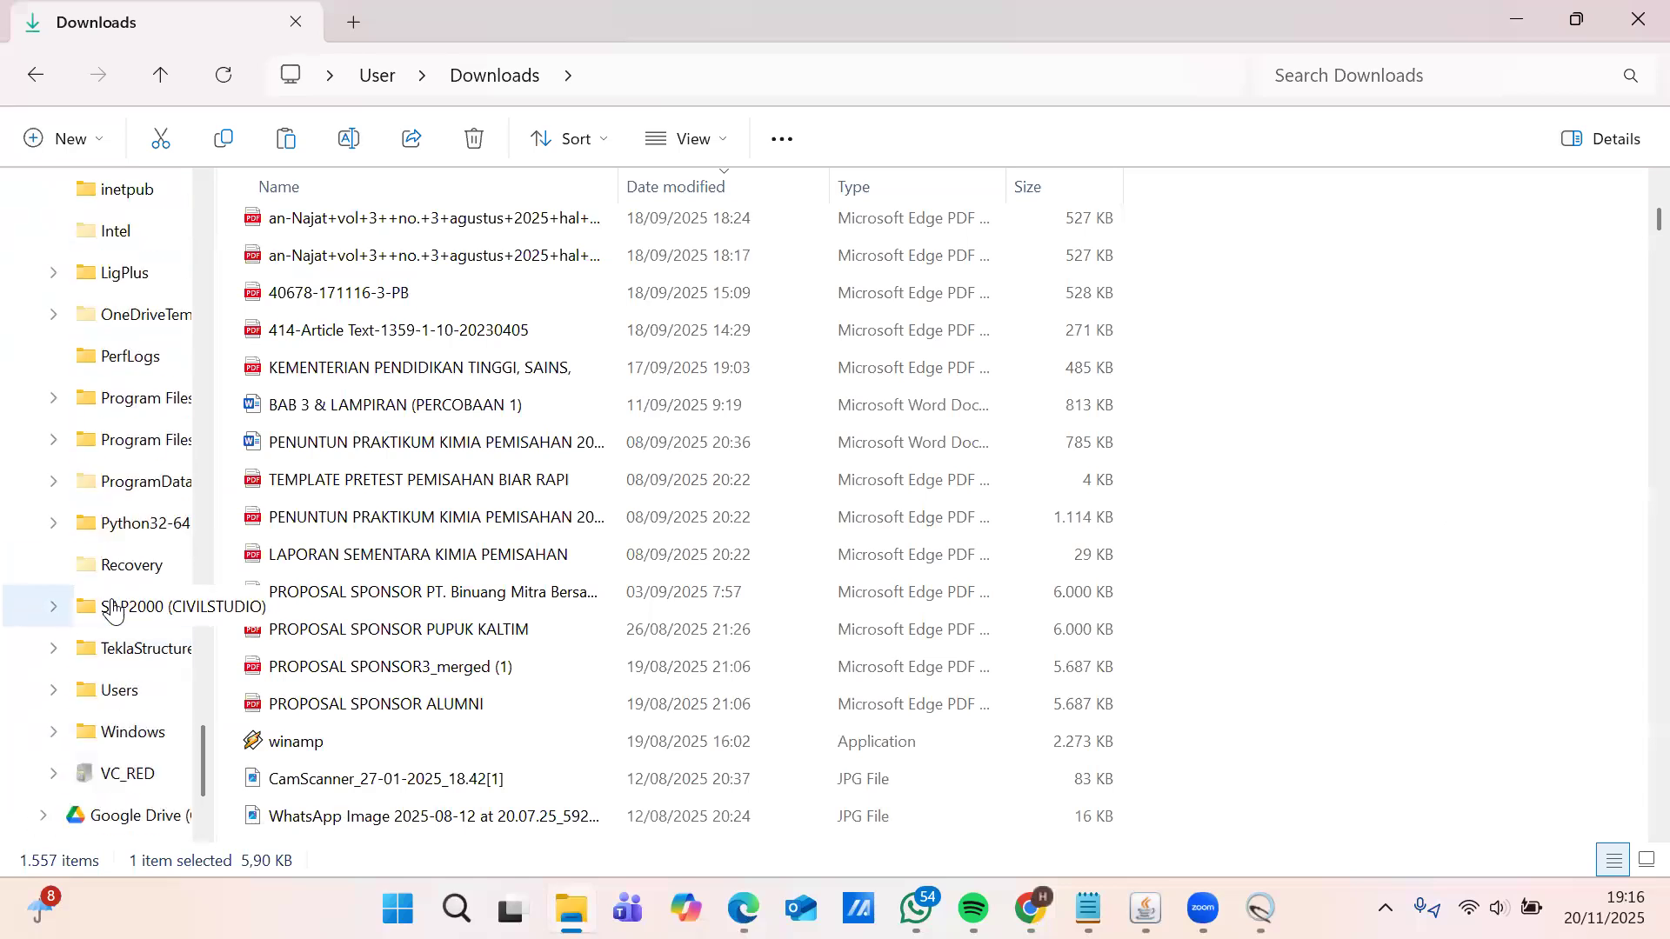
scroll(113, 612, up, 3)
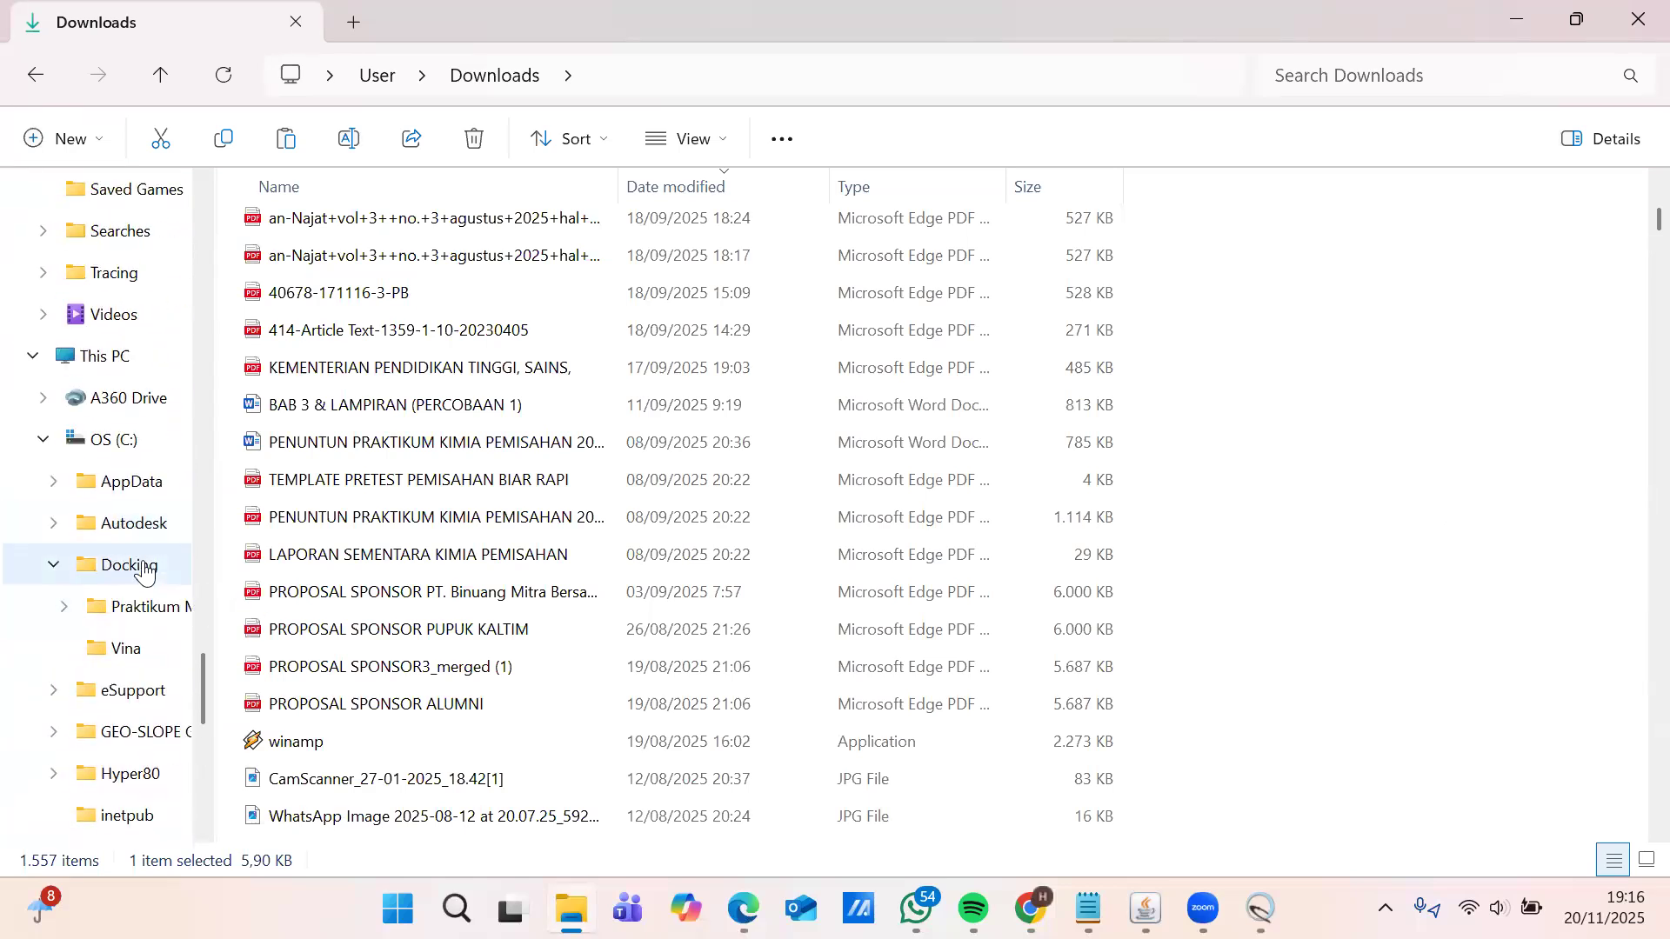
click(145, 572)
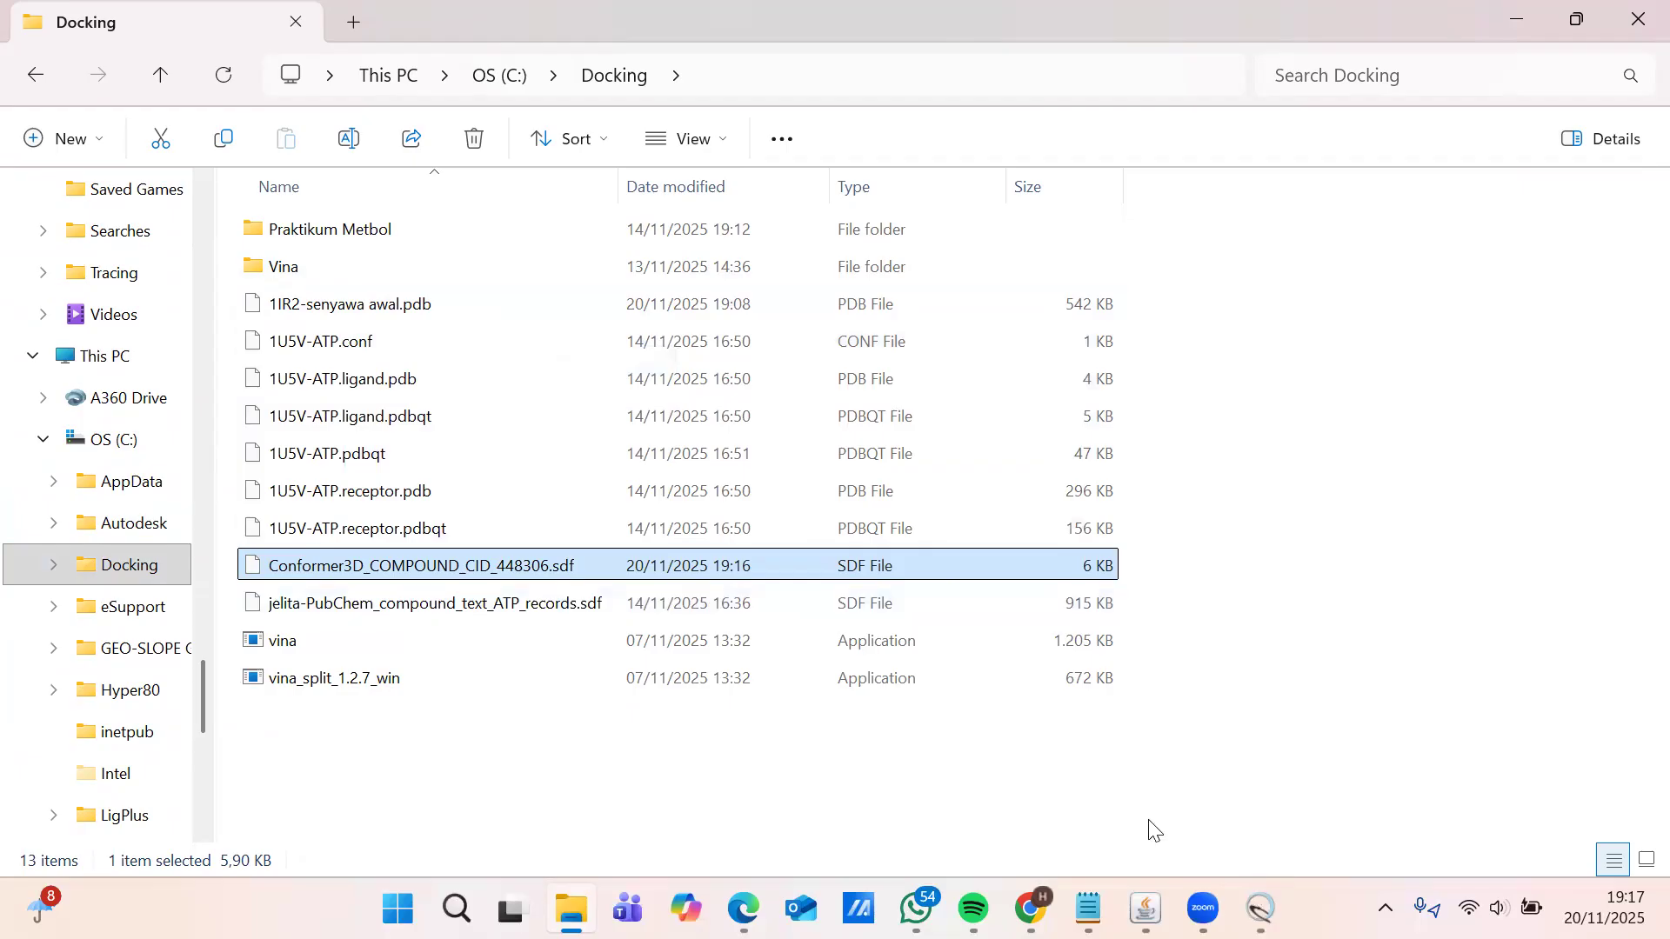
- Switch to UCSF Chimera and fetch the structure with ID 1IR2 from the PDB database
click(1260, 909)
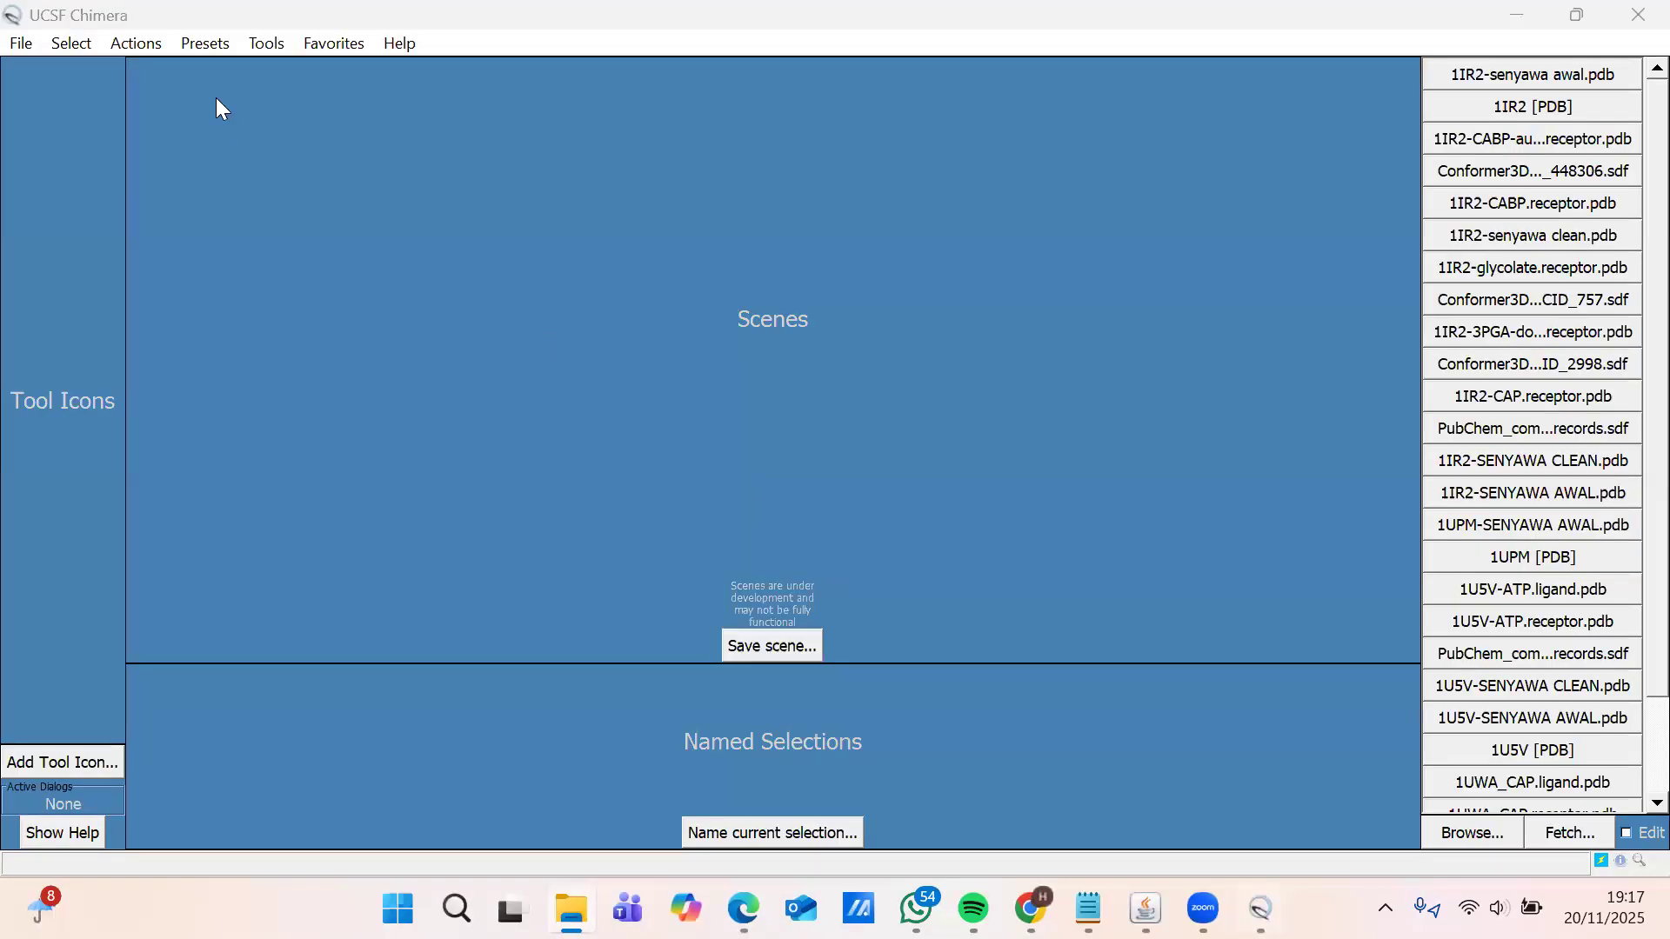
click(68, 44)
mouse_move(21, 44)
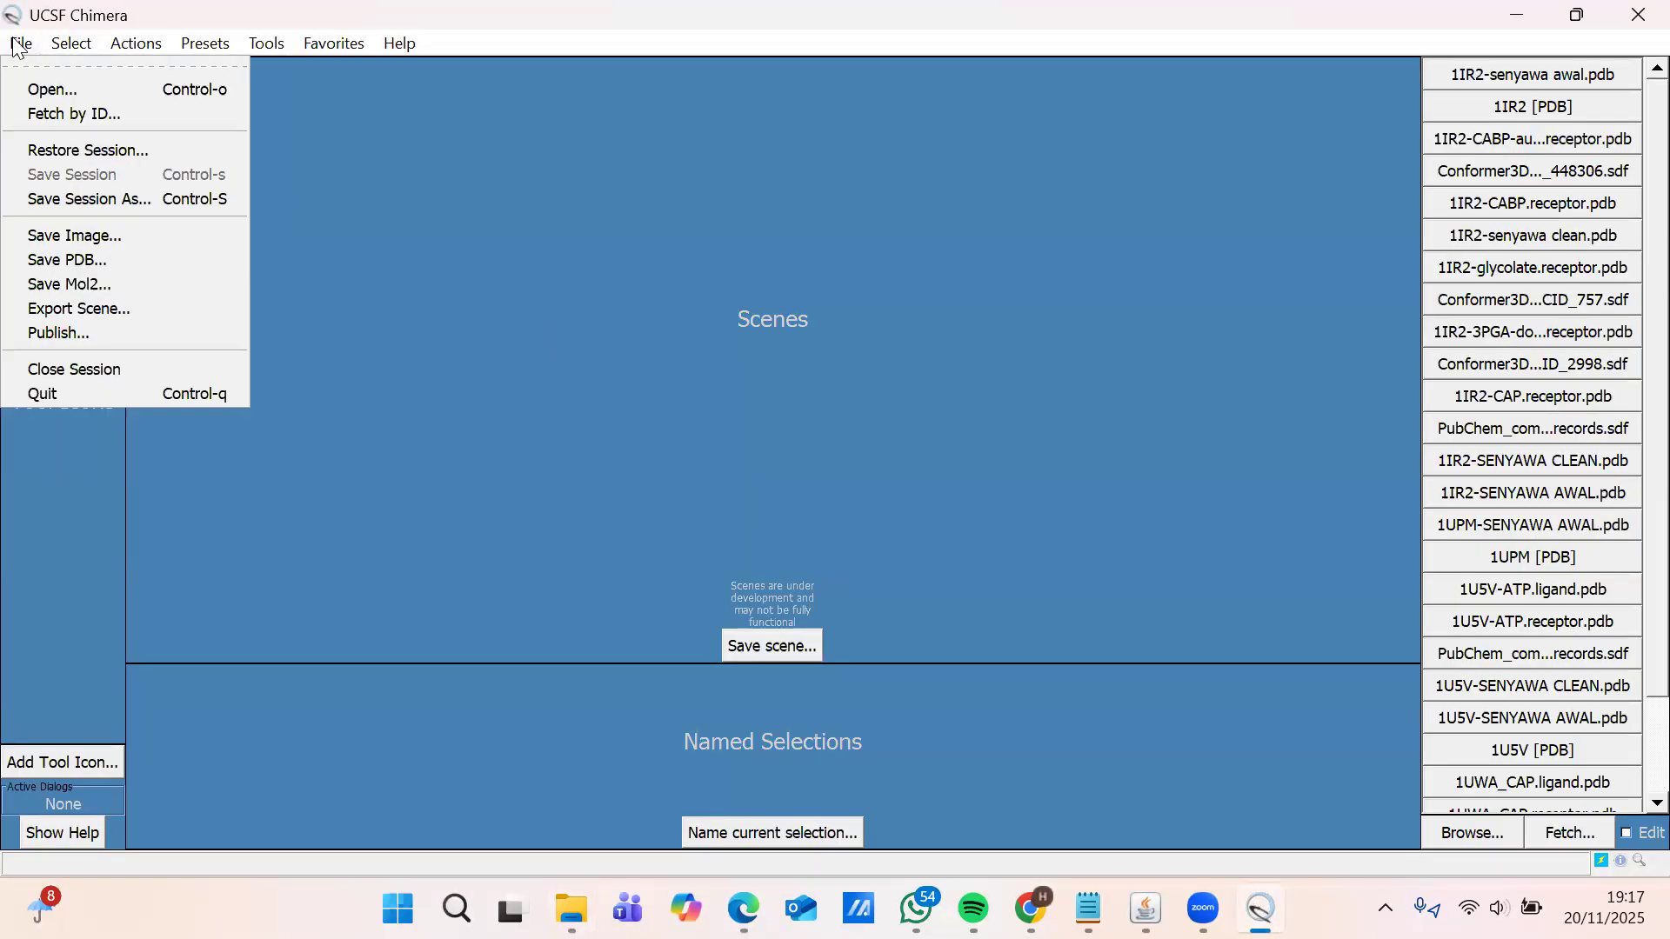
click(58, 119)
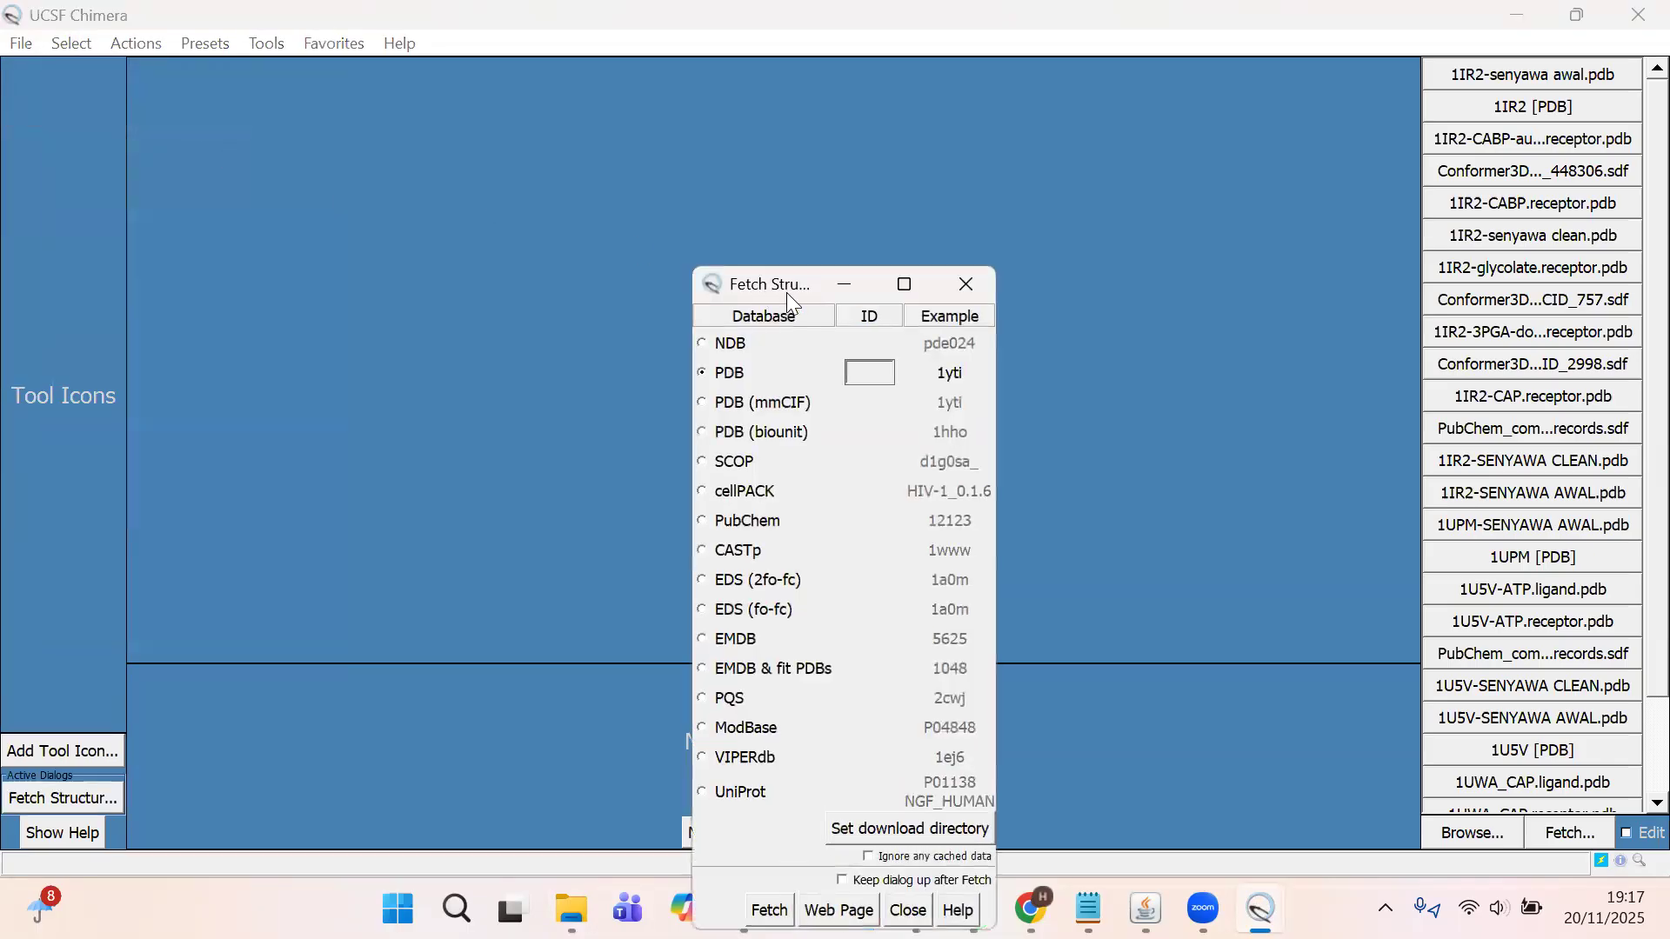
drag(777, 287, 765, 194)
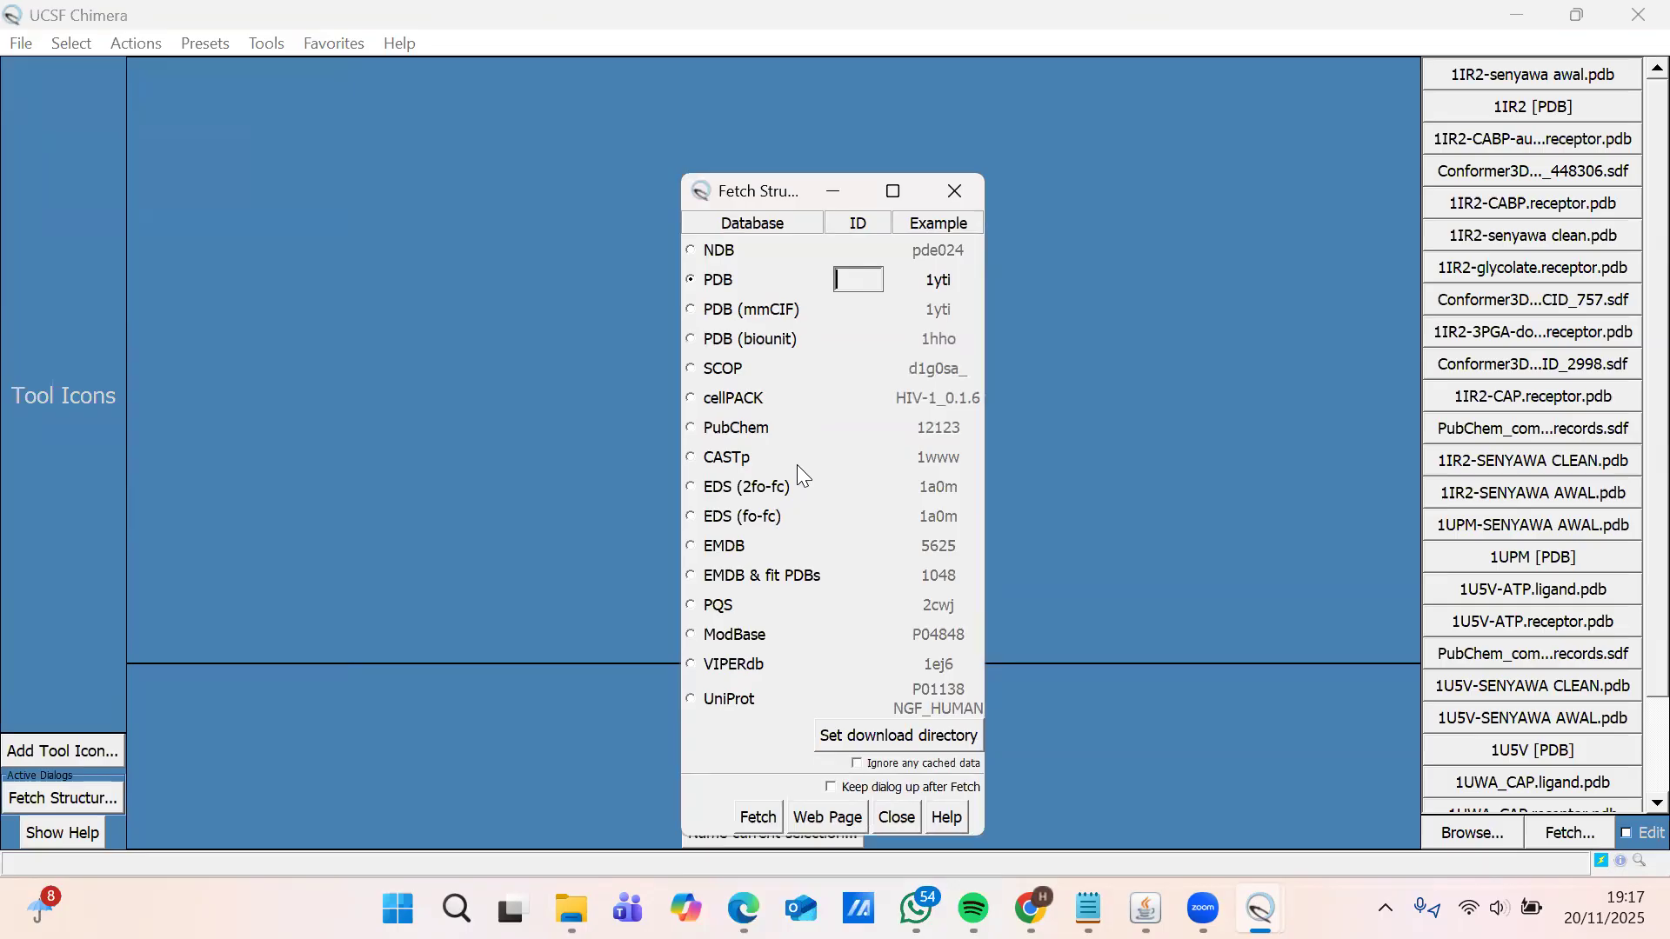
text(1IR2)
click(753, 819)
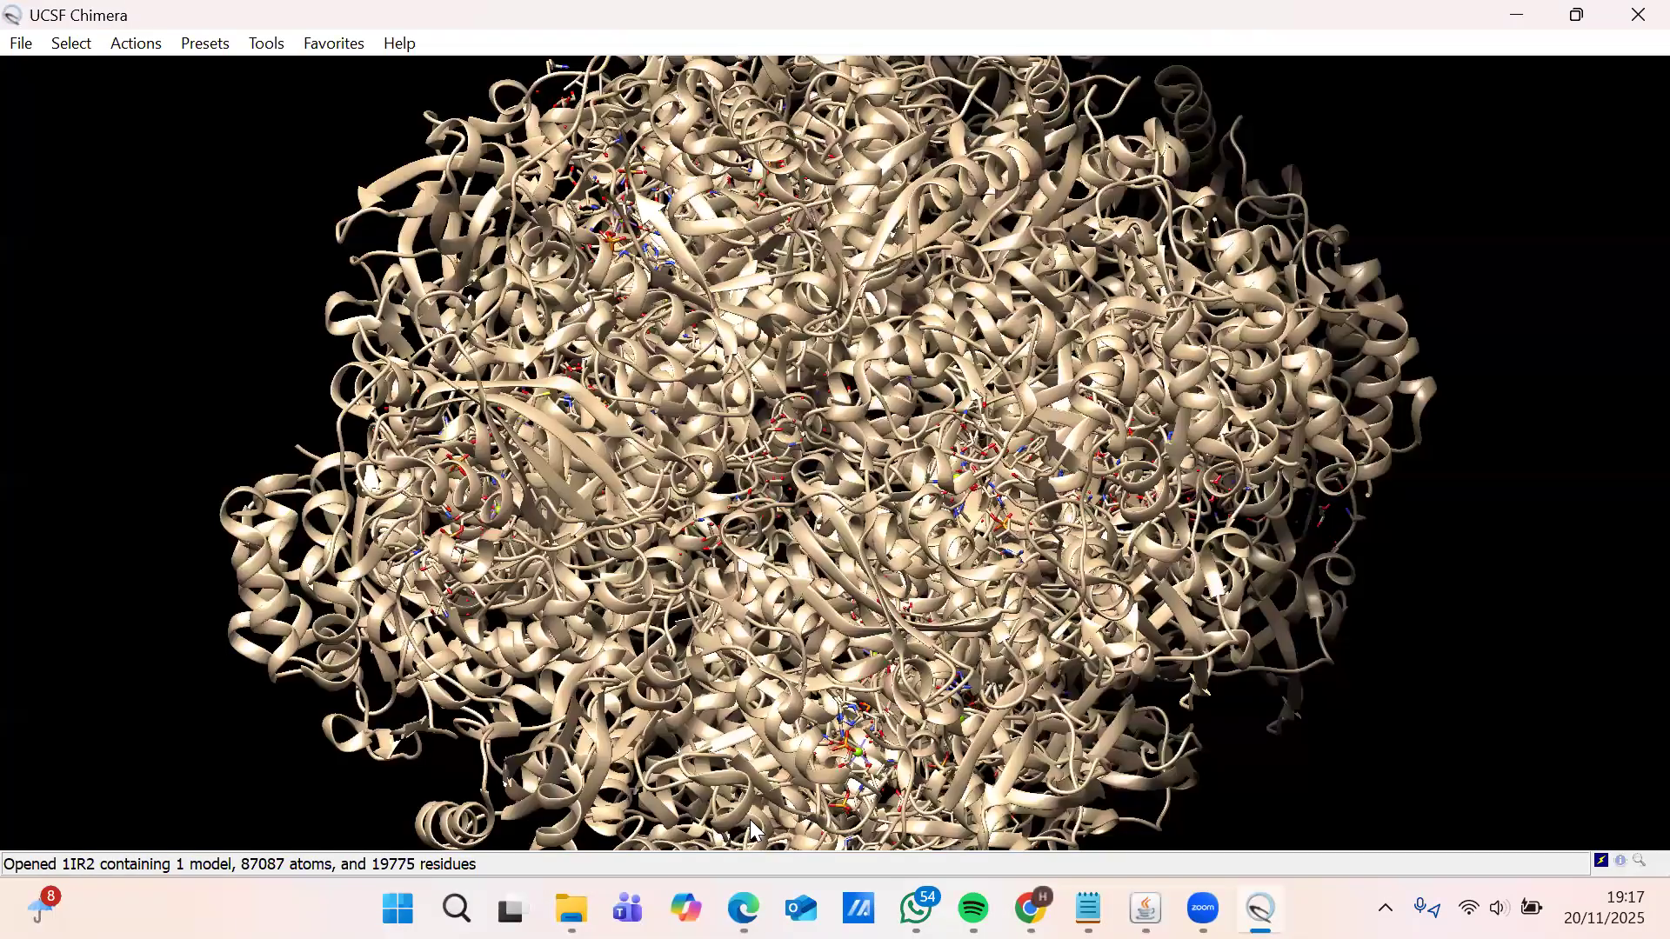
- Show the command line and run a delete command for chains A, C through Z and 1 through 9, keeping only chain B
drag(510, 318, 858, 454)
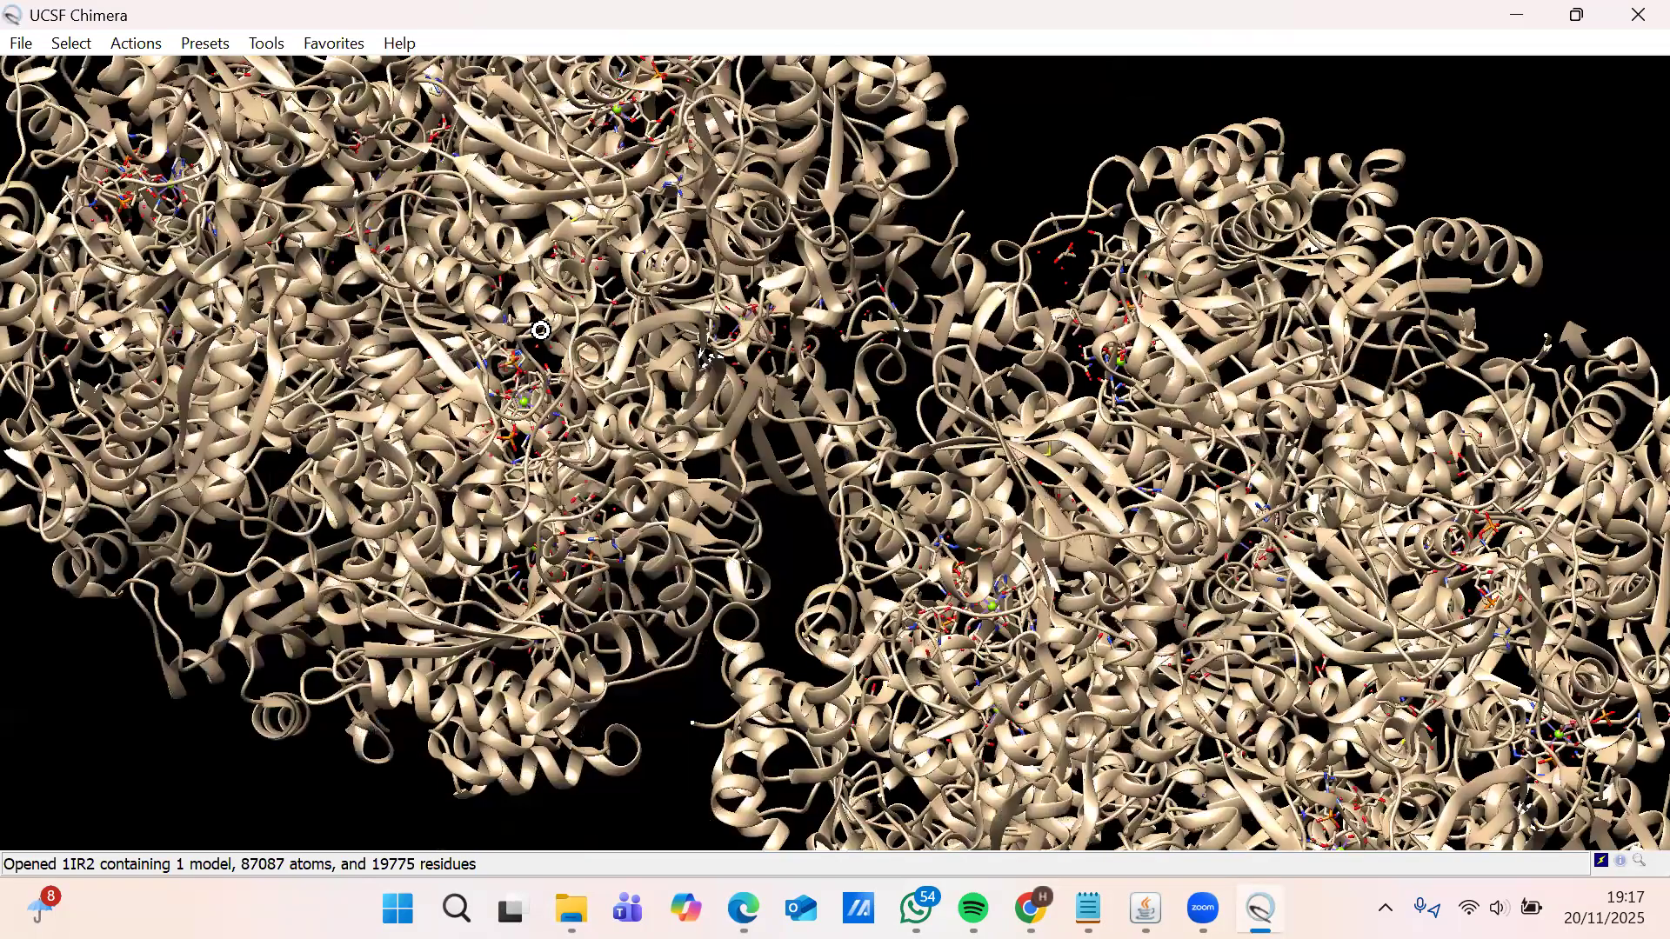
drag(543, 346, 693, 424)
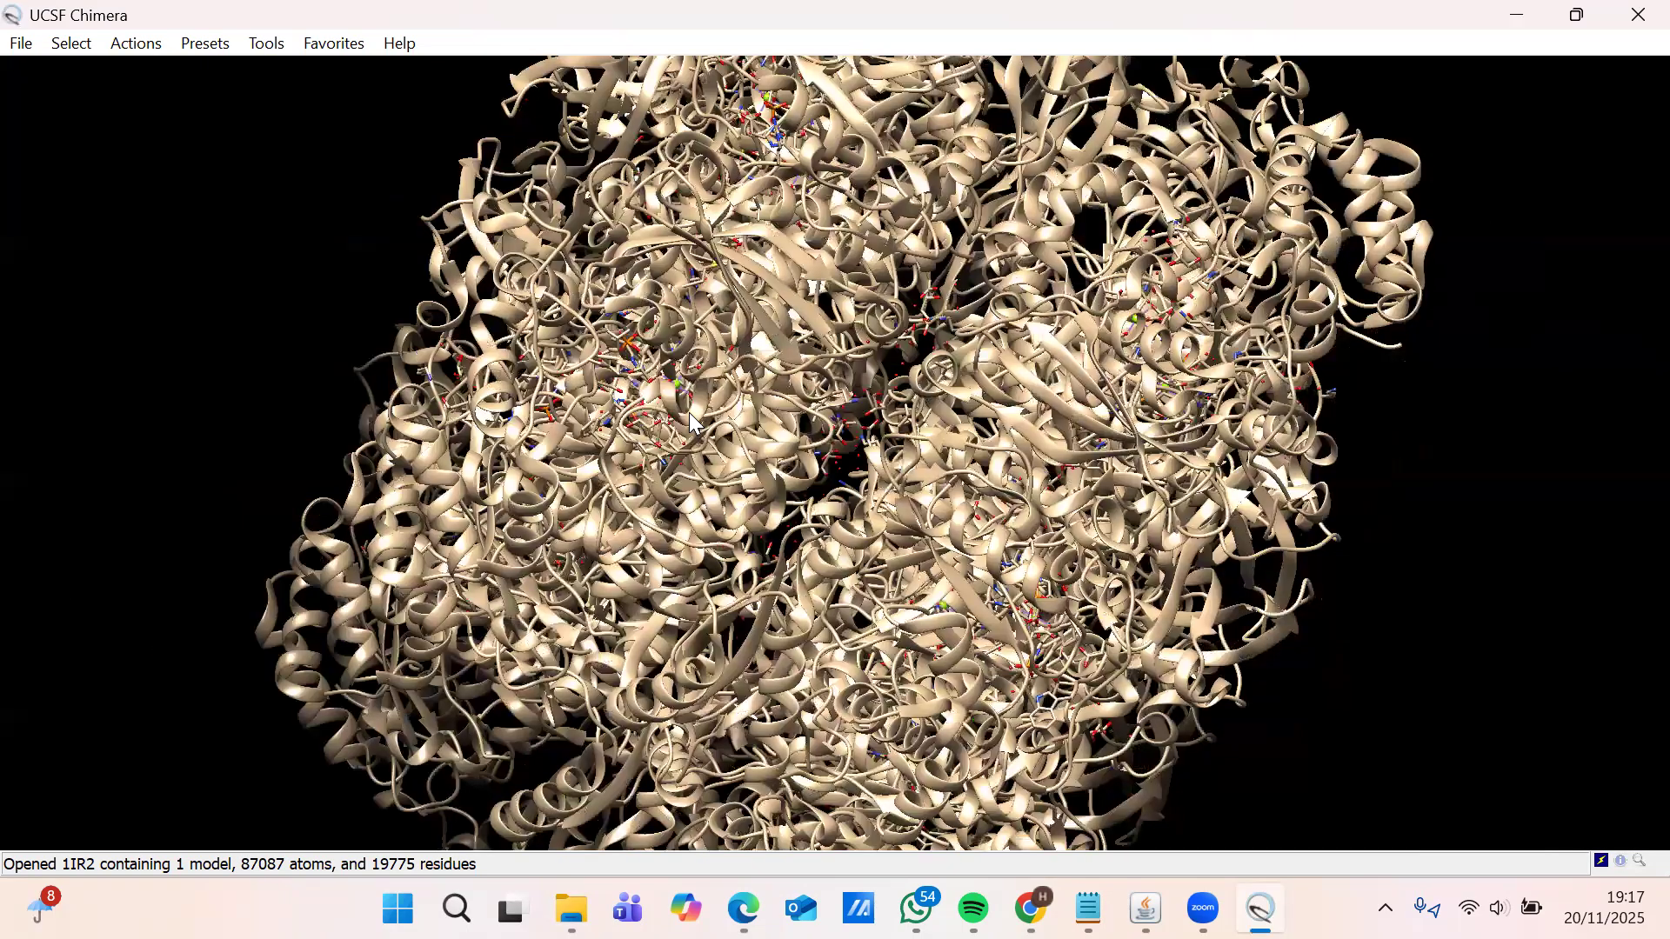
click(340, 43)
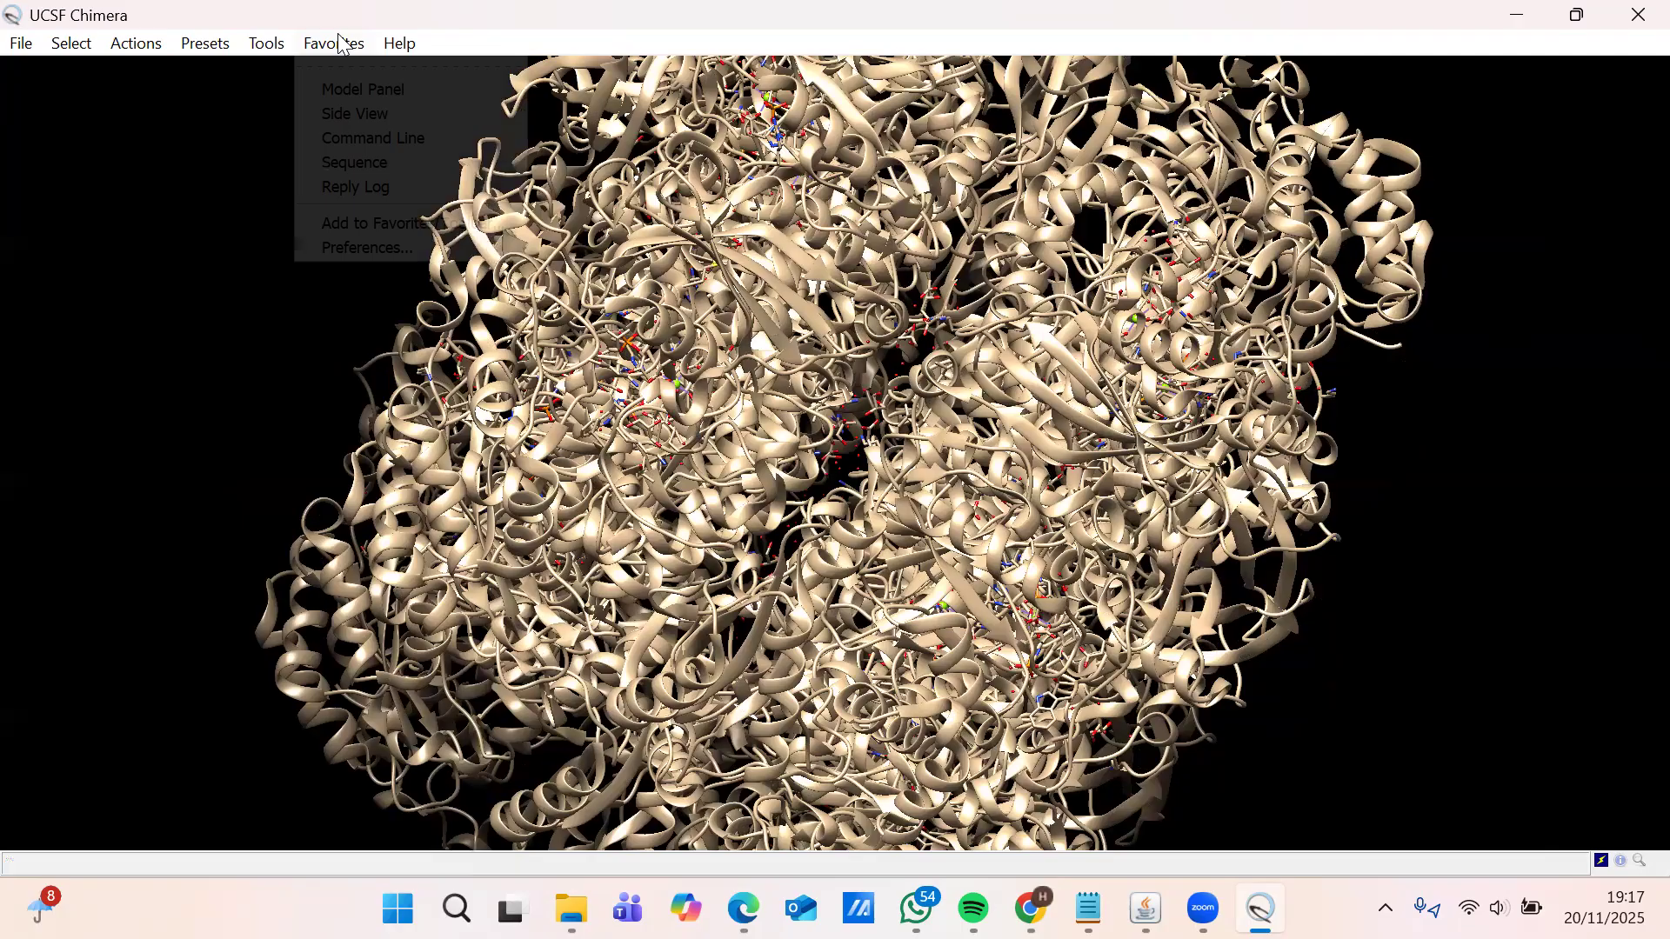
click(392, 139)
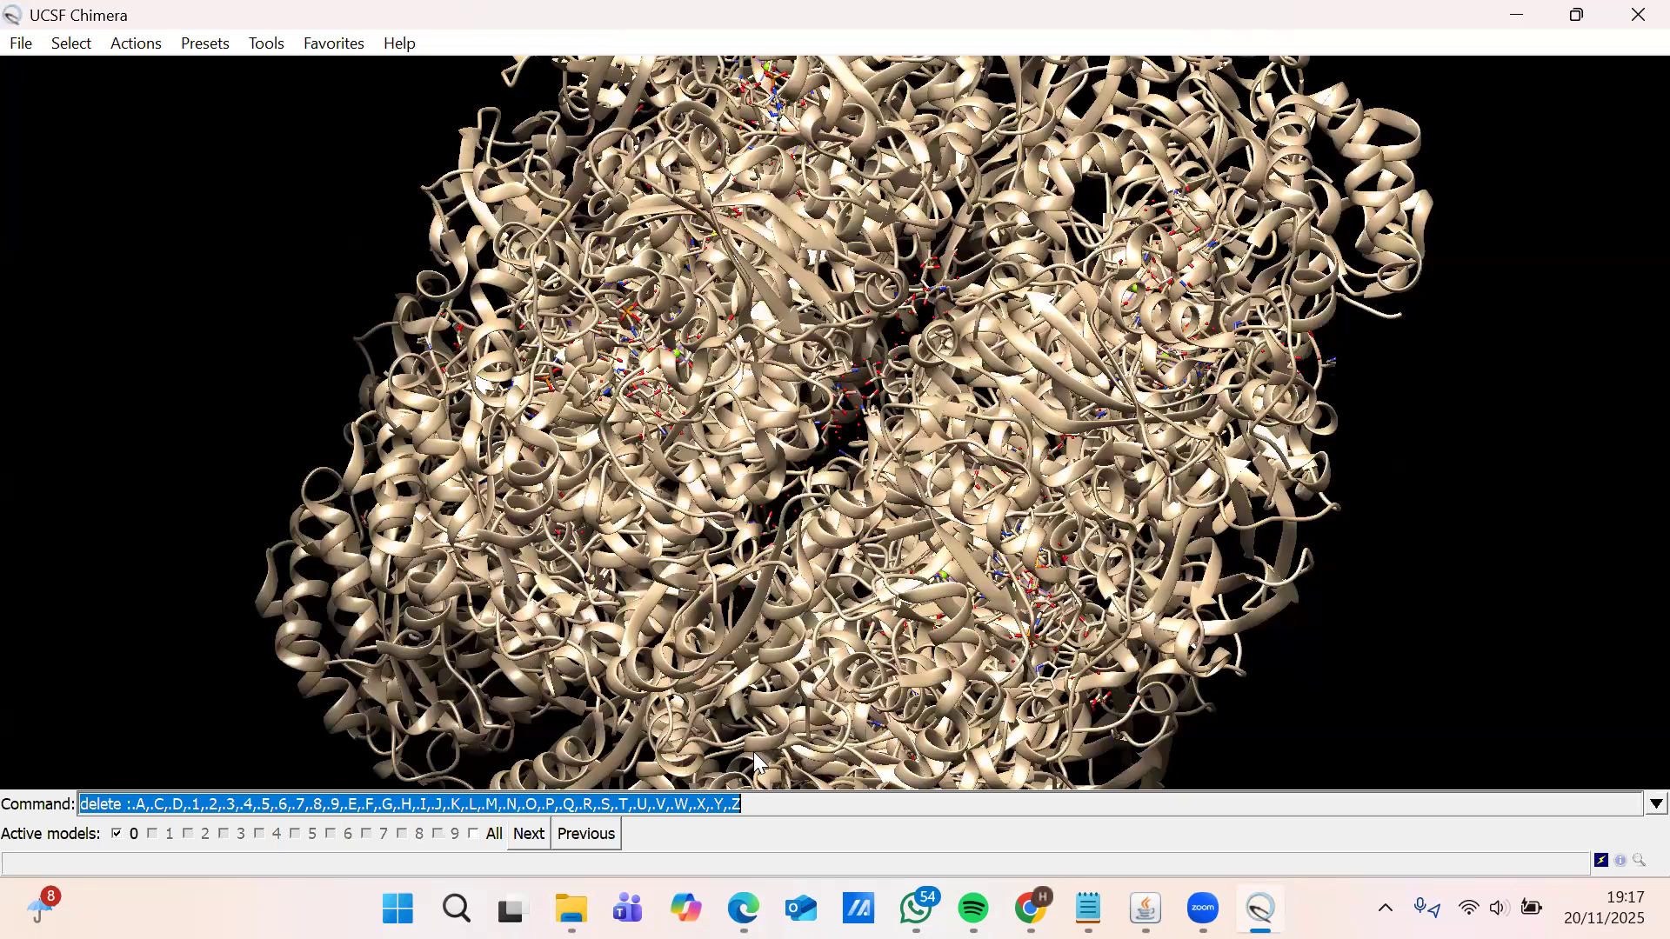
key(Return)
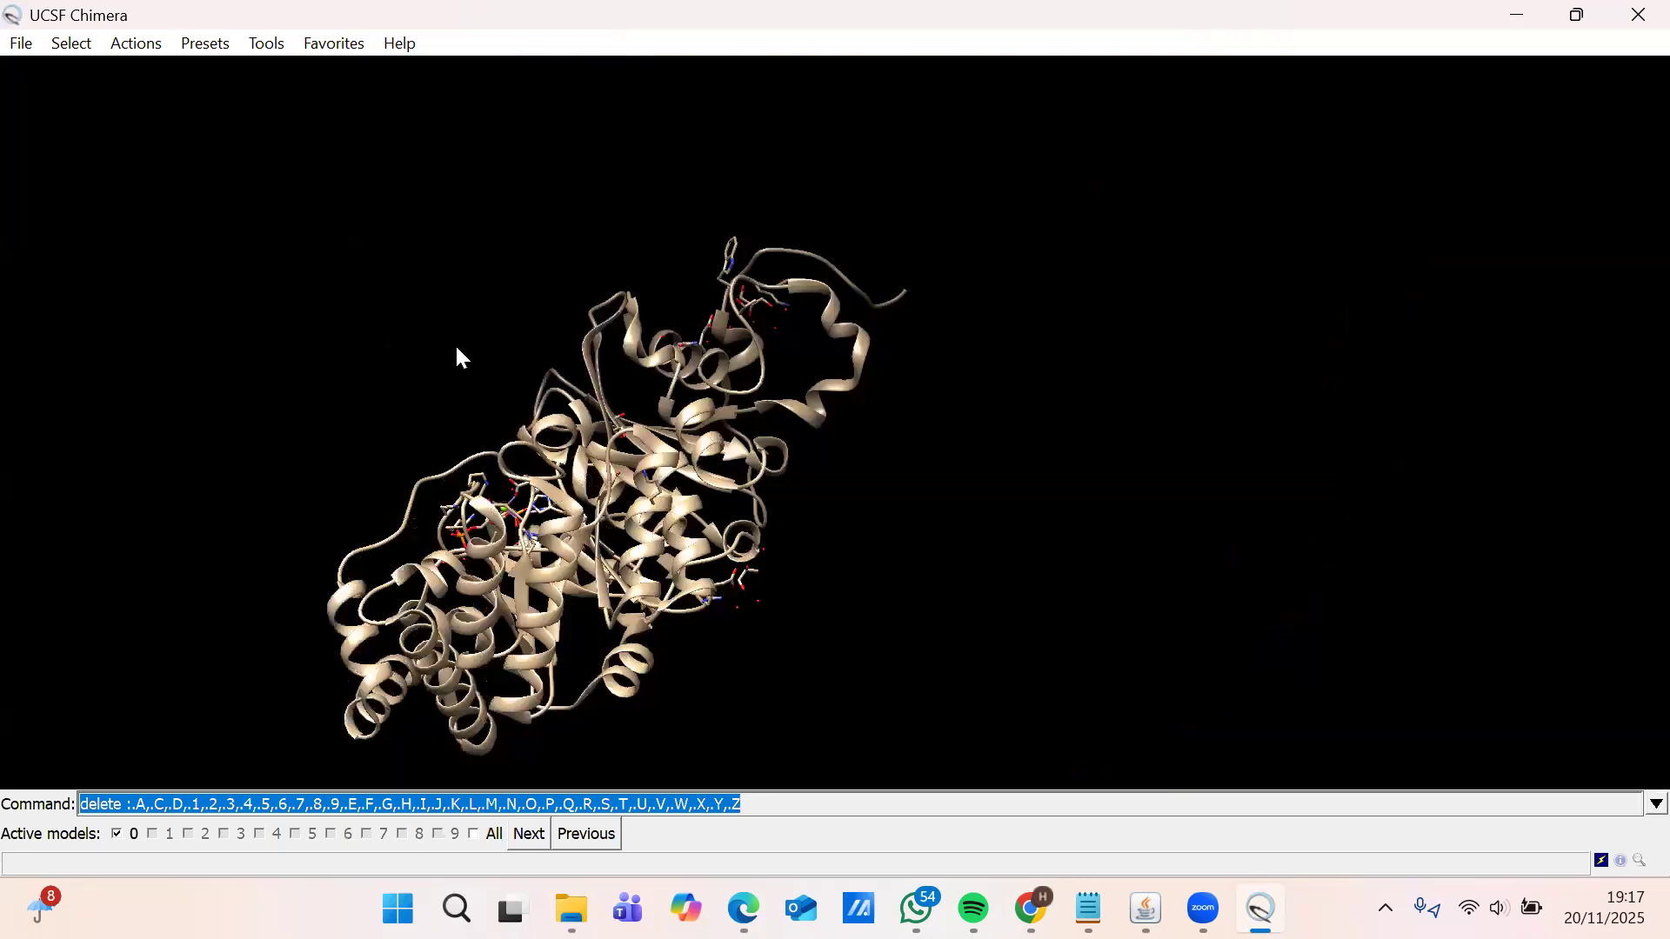
- Save the 1IR2 model as a PDB file named 1IR2-SENYAWA AWALL in the Docking folder
drag(458, 353, 800, 624)
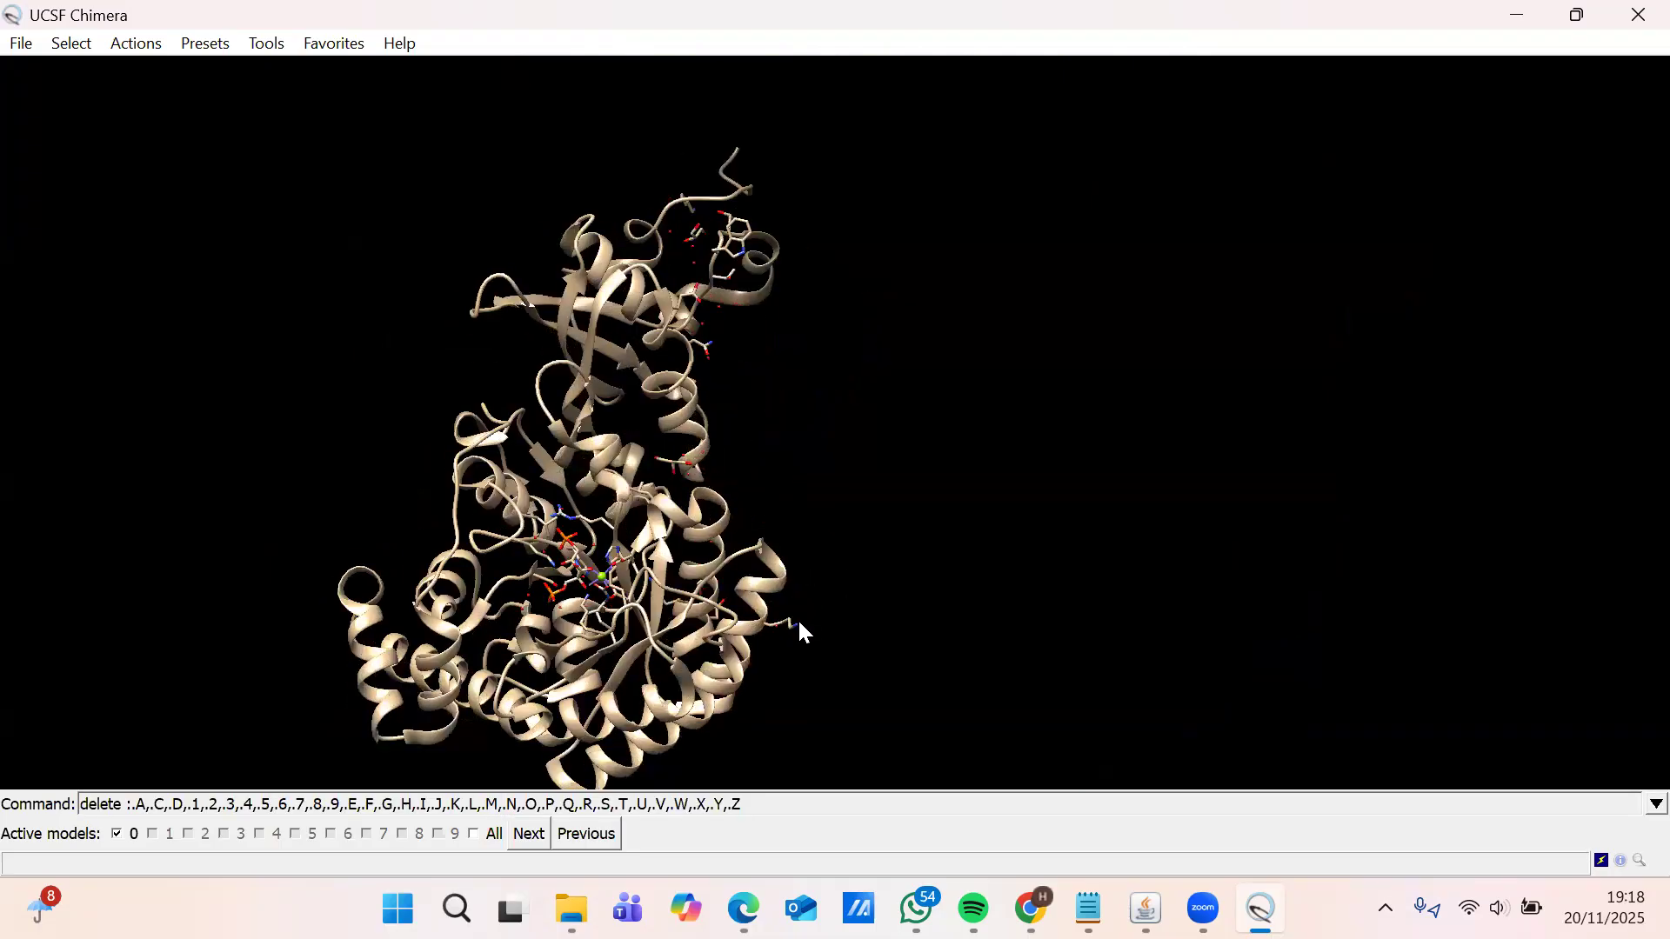
click(19, 43)
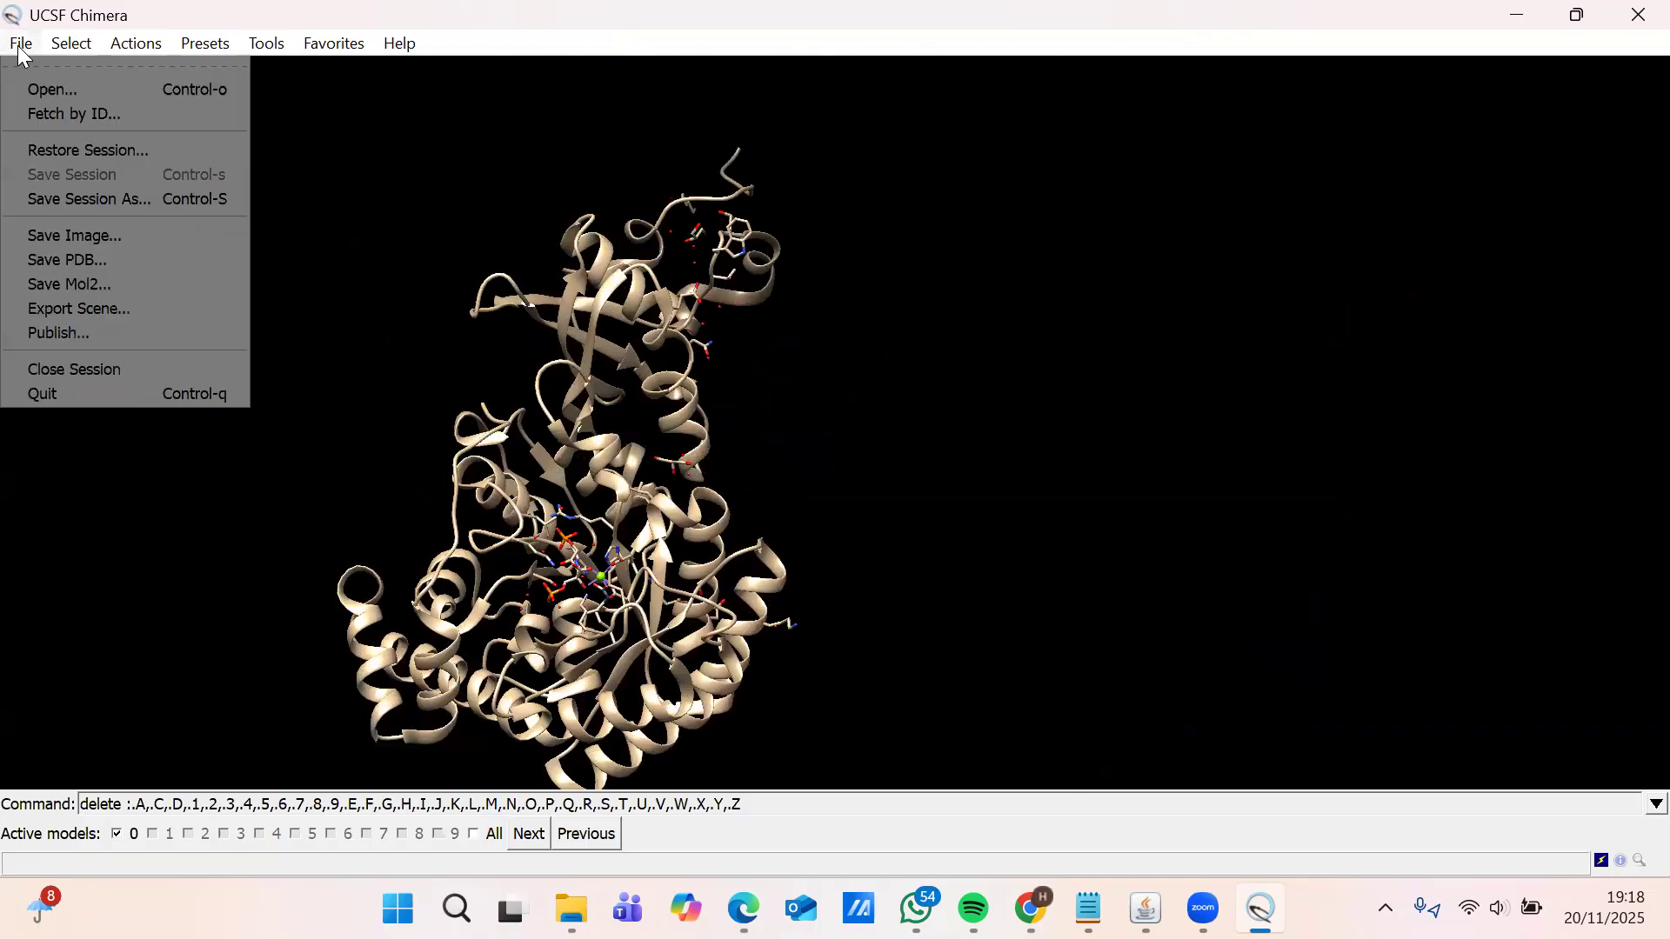
click(117, 261)
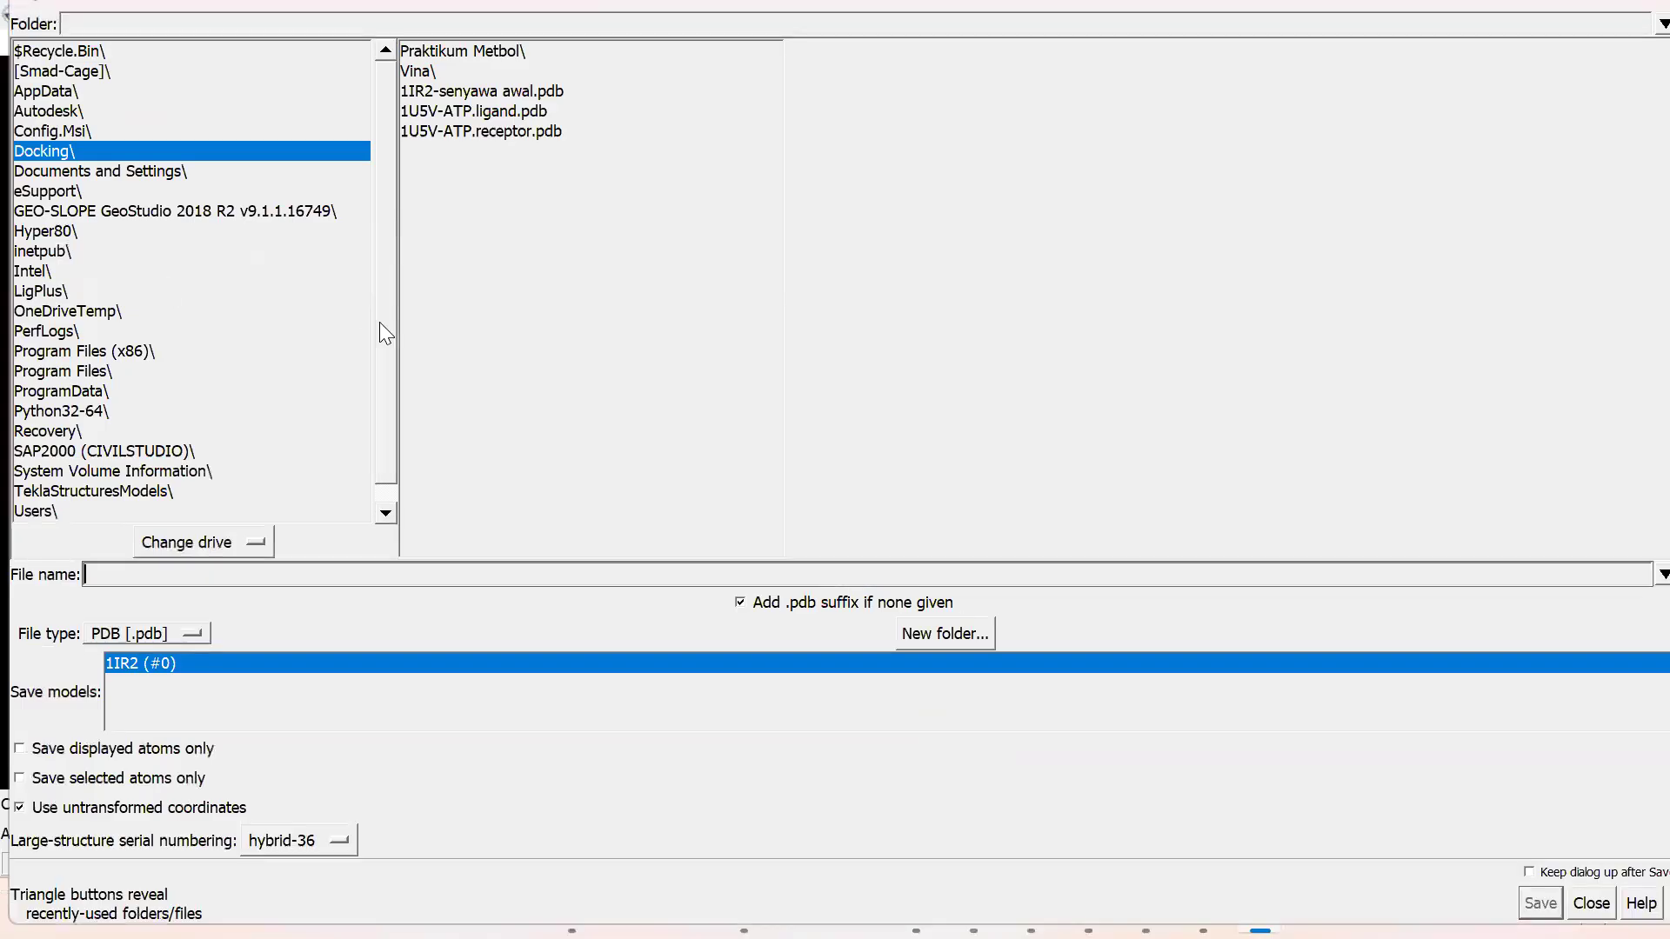
text(1IR2-SENYAWA AWALL)
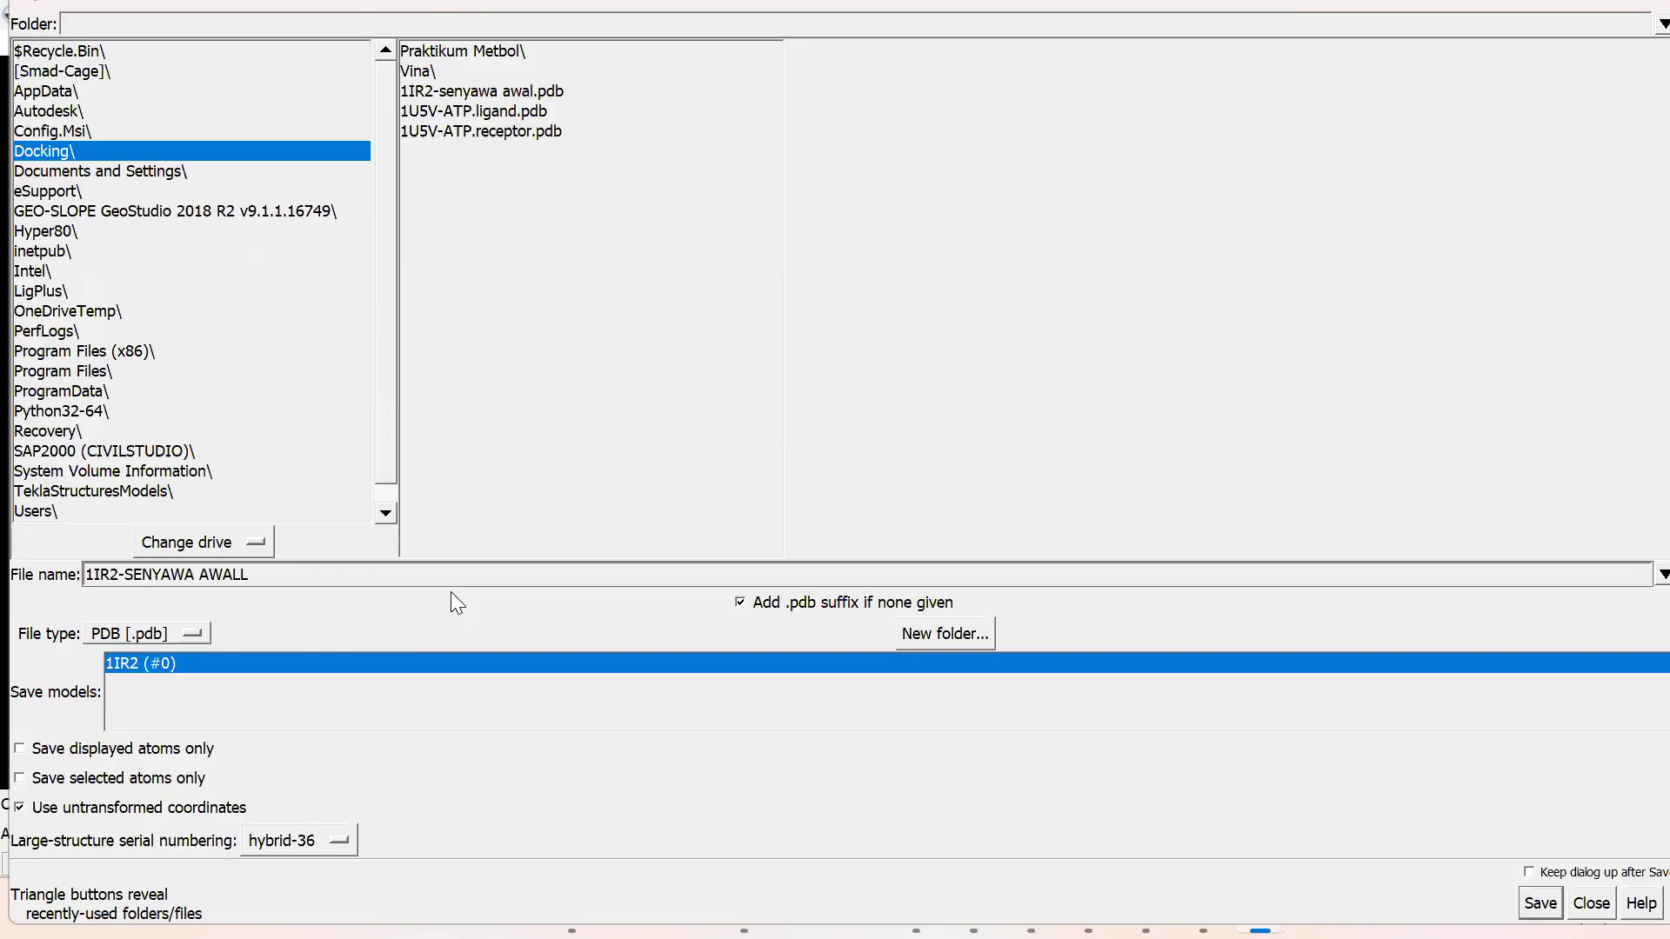
click(1540, 903)
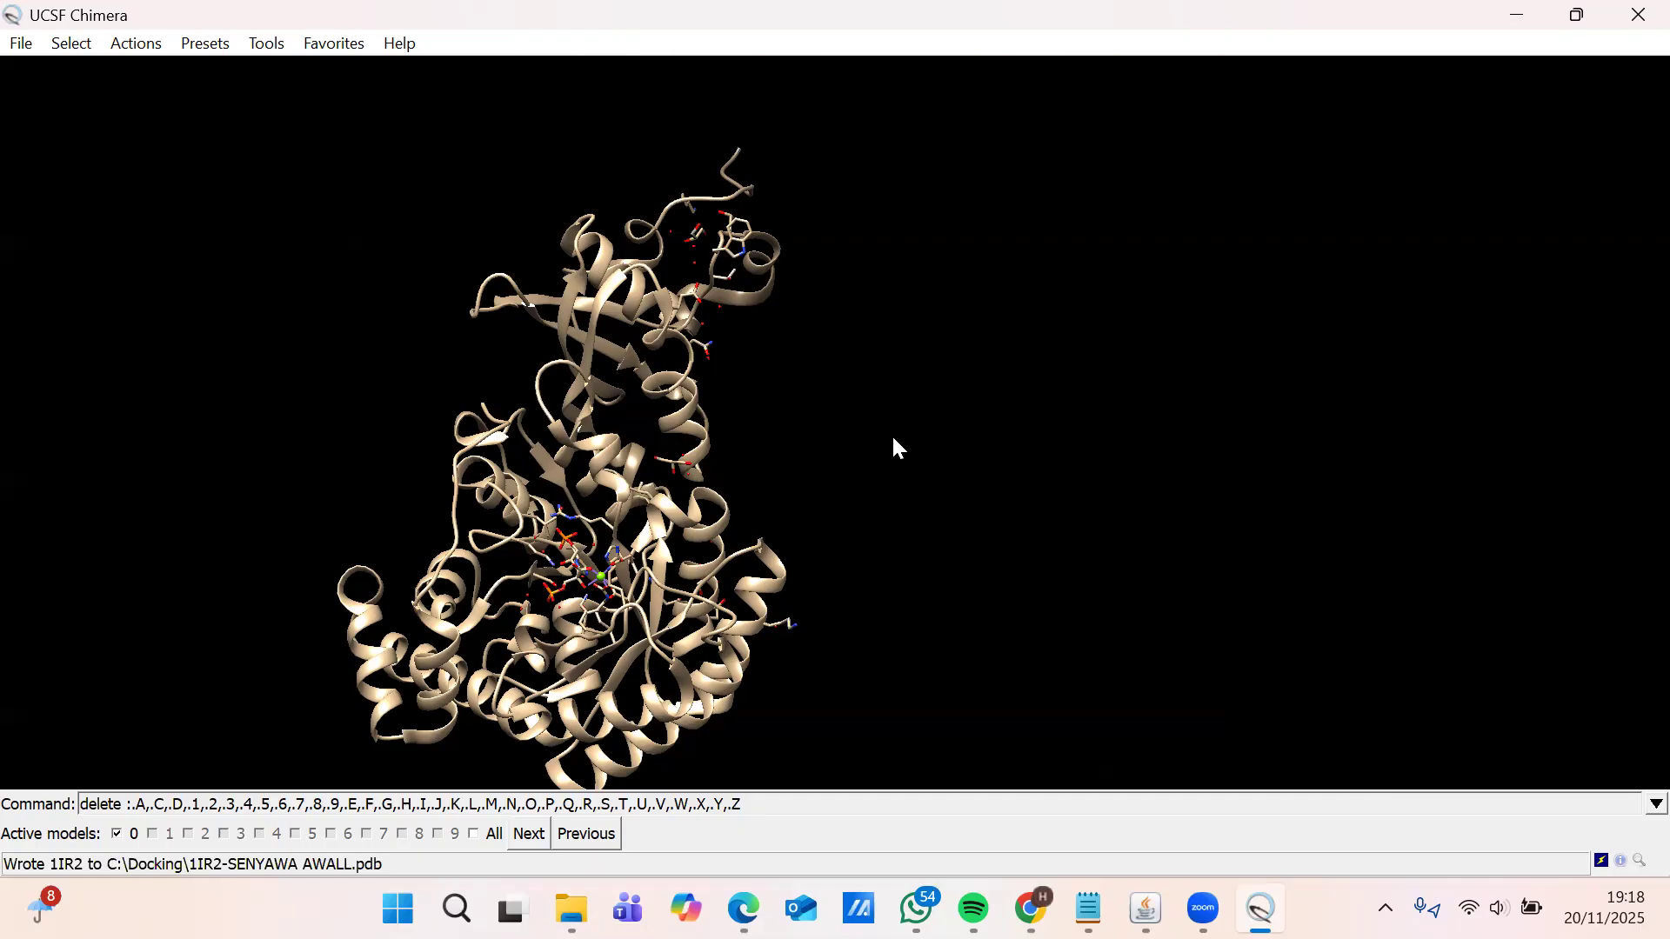
- Select the CAP ligand residue and inspect it up close in its binding pocket
click(56, 47)
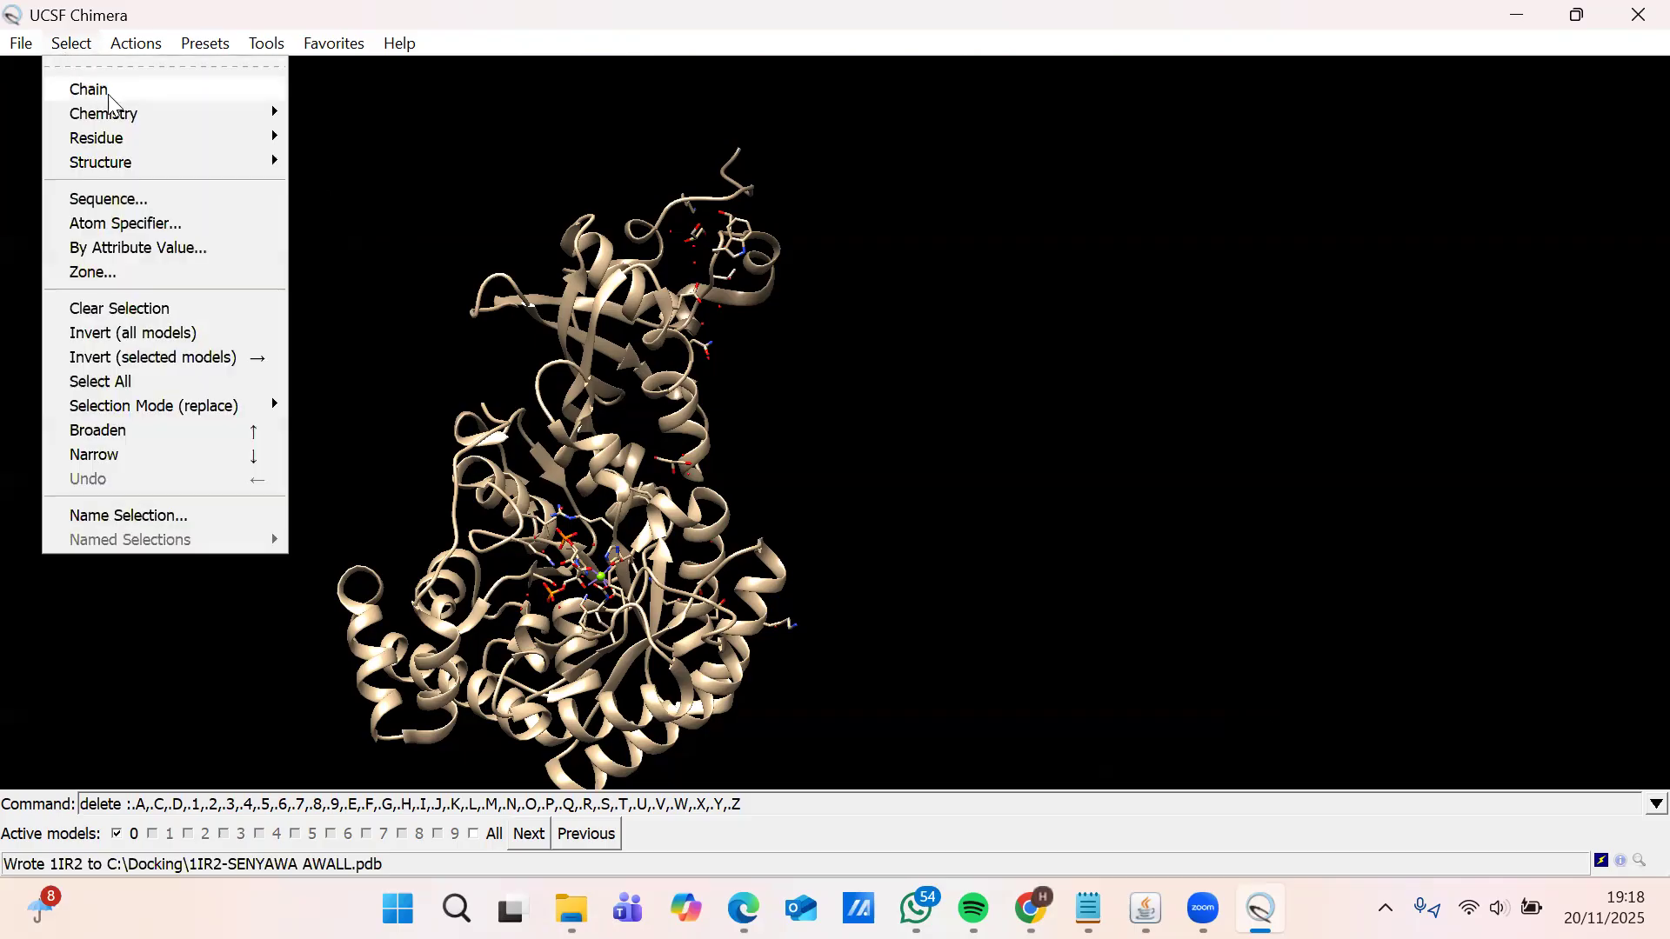
mouse_move(134, 137)
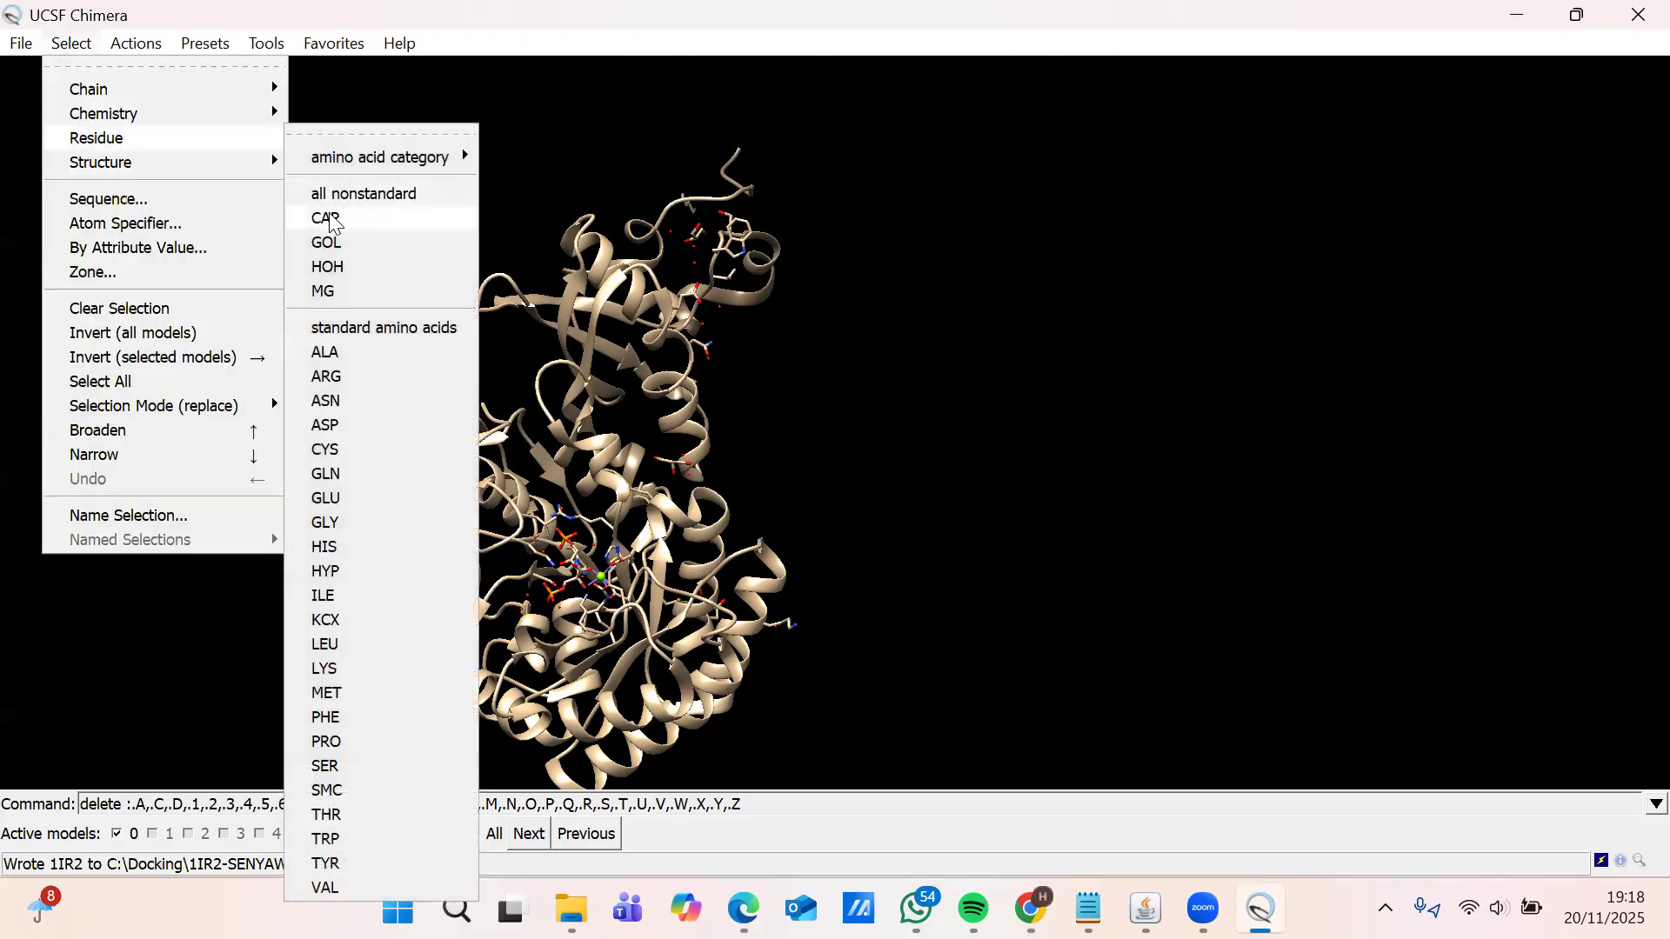
click(334, 220)
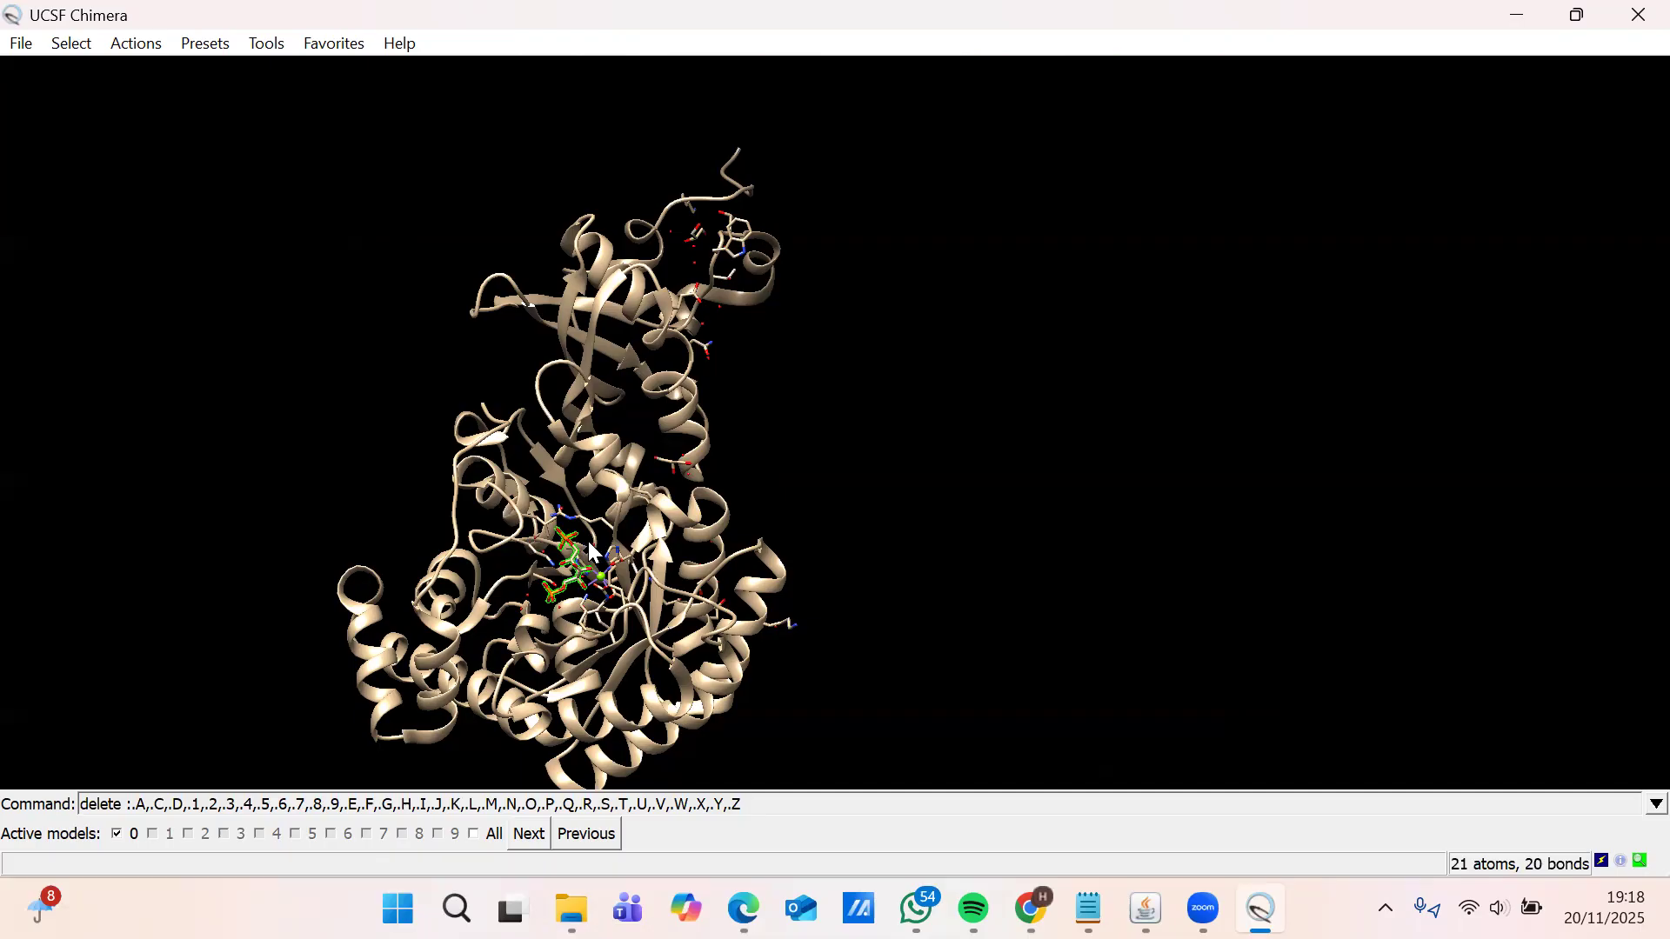
scroll(599, 510, down, 4)
scroll(598, 513, up, 3)
scroll(598, 513, up, 2)
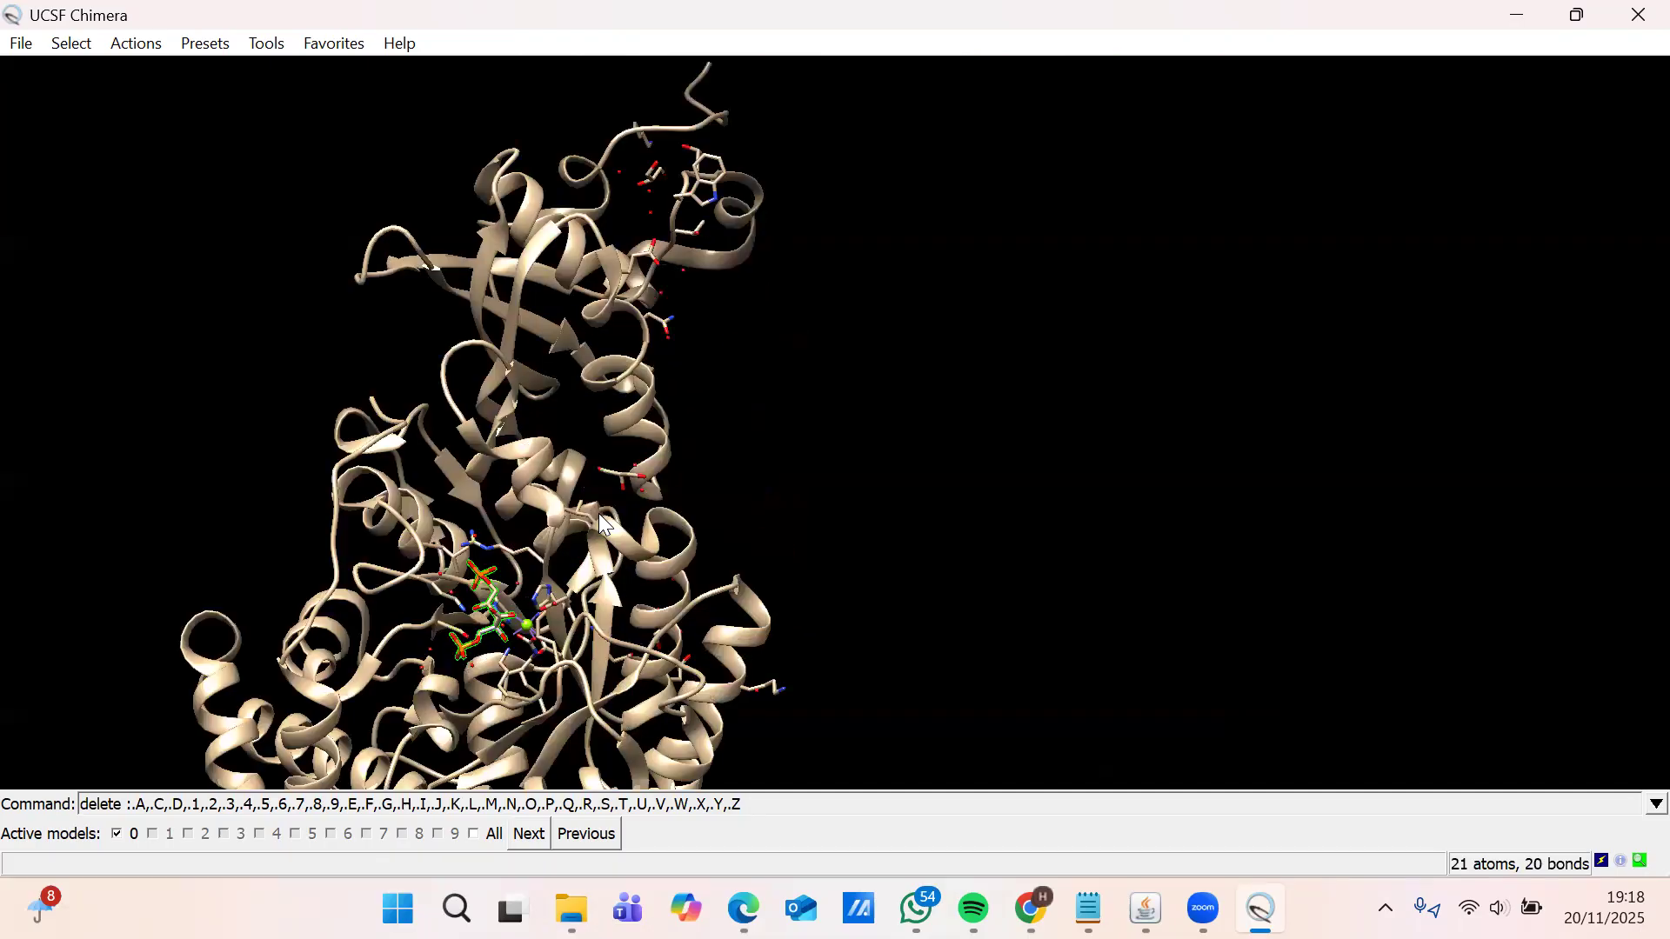
scroll(678, 548, up, 4)
drag(679, 554, 977, 466)
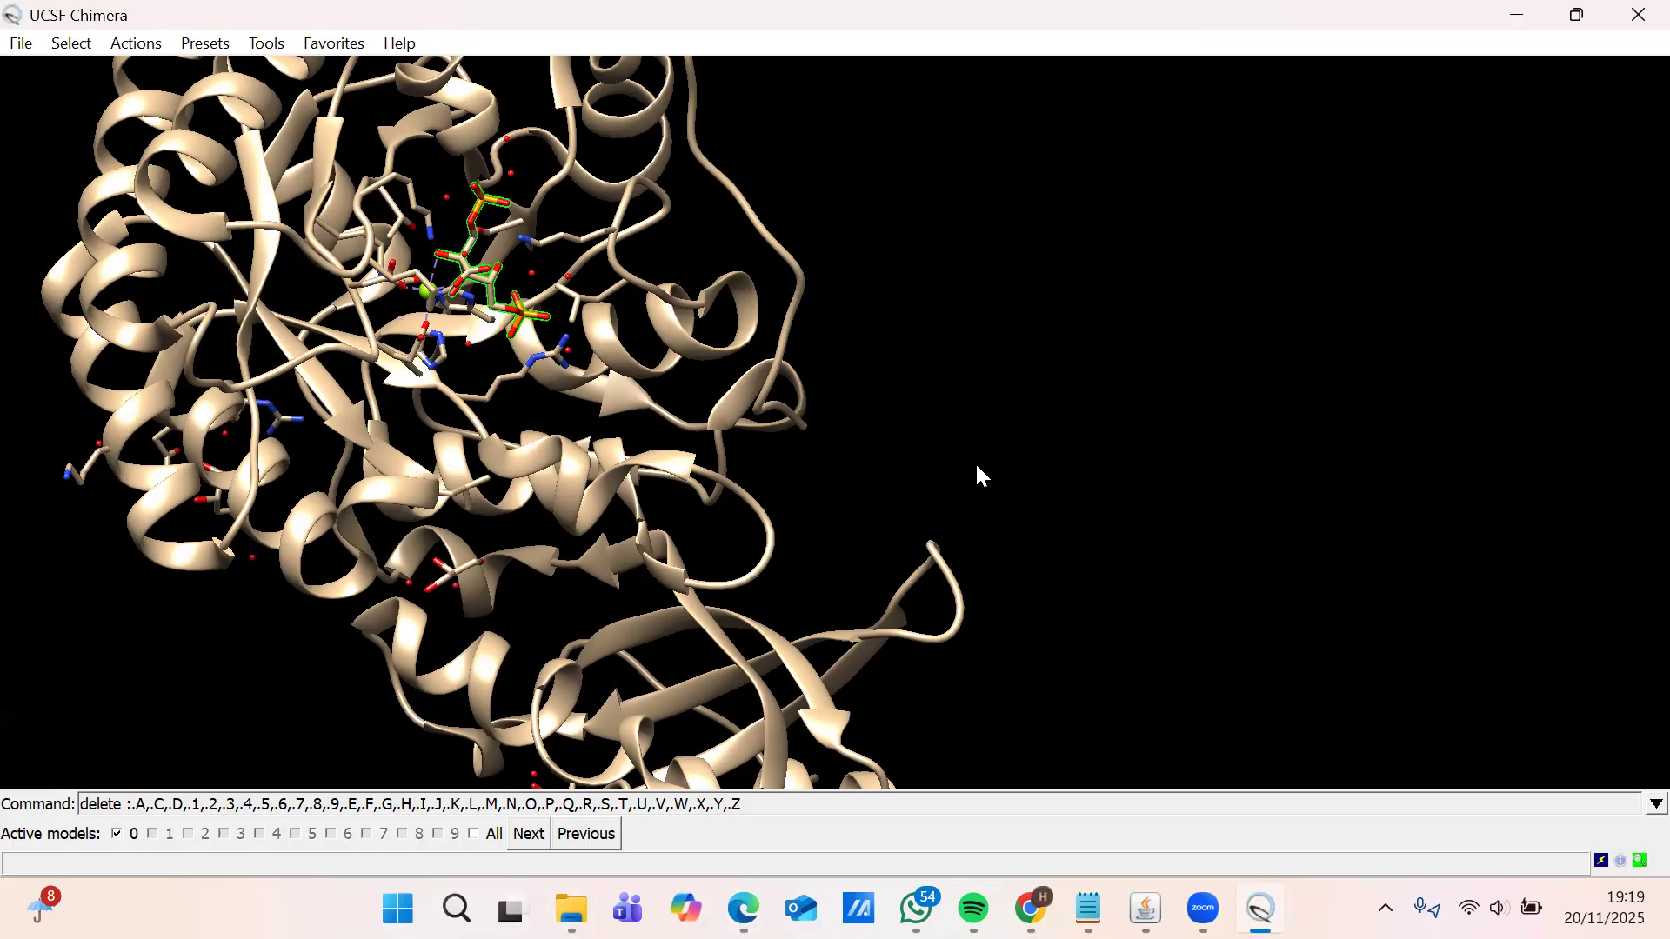
- Clear the selection, then reselect the whole CAP 501.B ligand by picking one of its atoms and broadening the selection
click(86, 43)
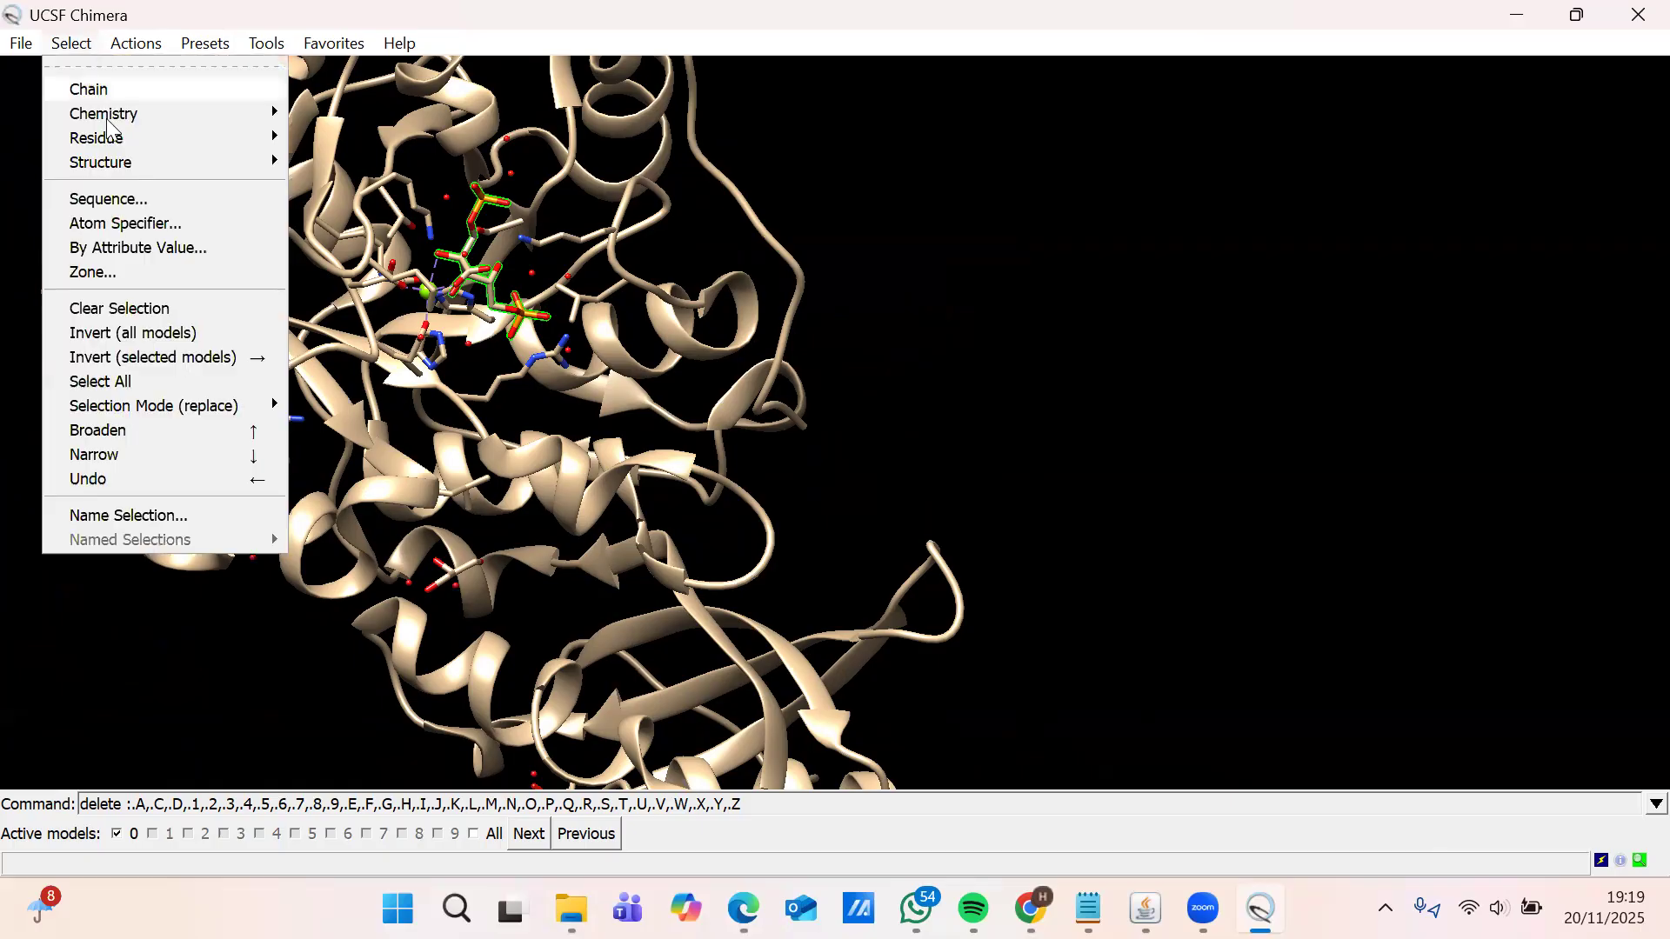
click(174, 307)
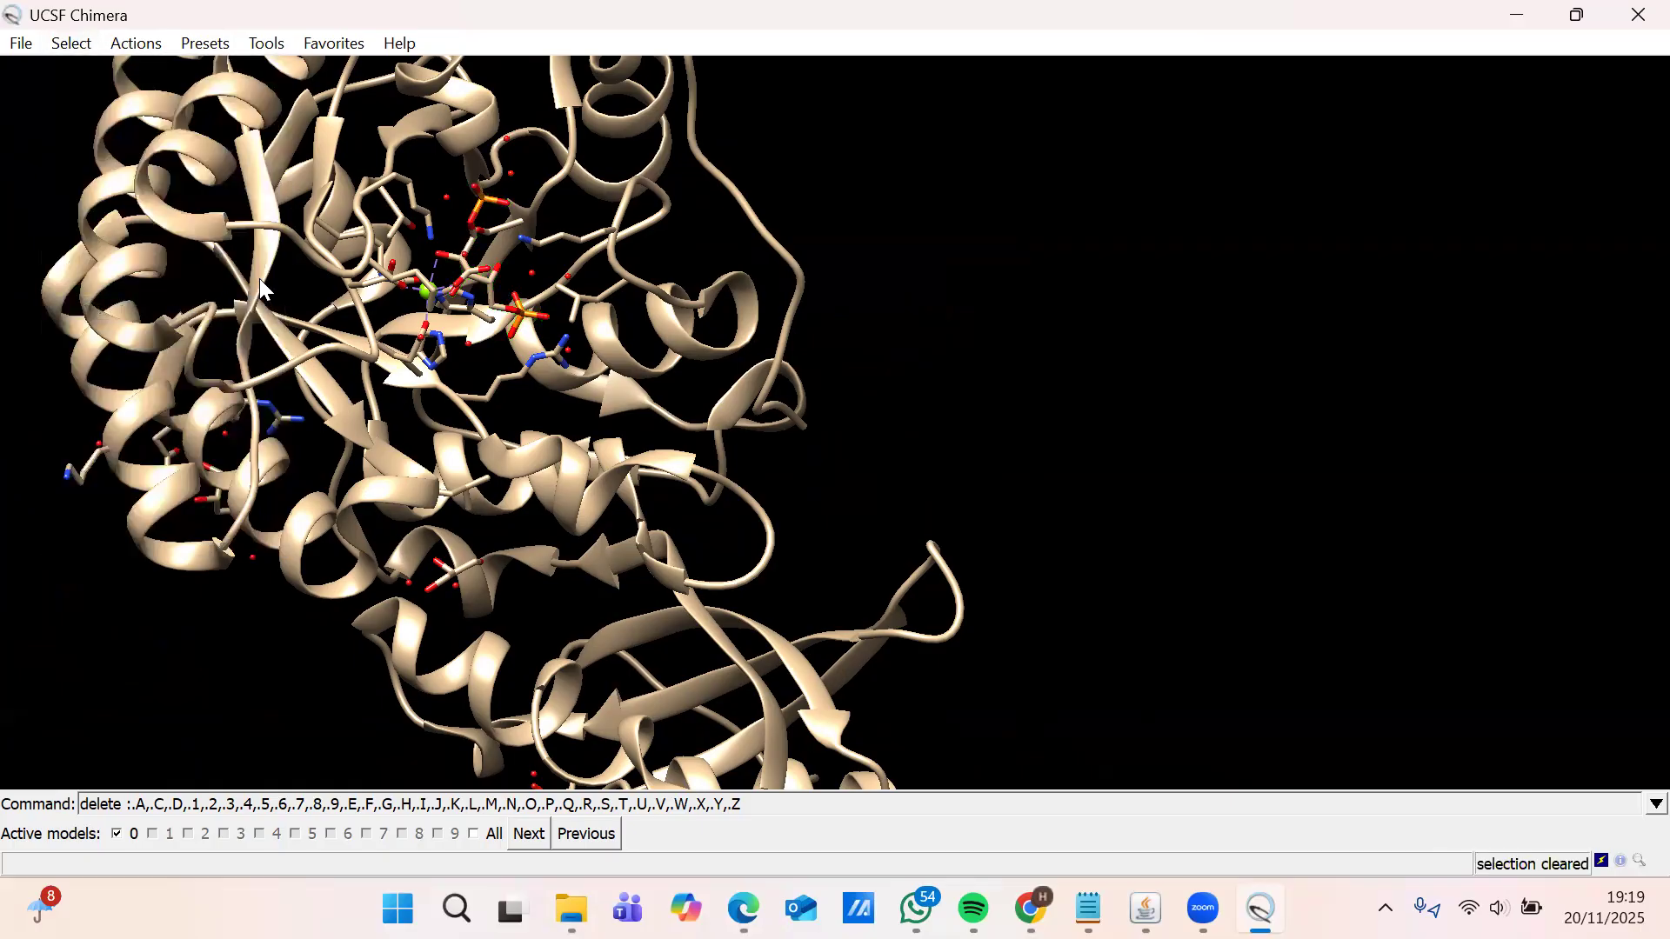
mouse_move(466, 281)
mouse_move(473, 219)
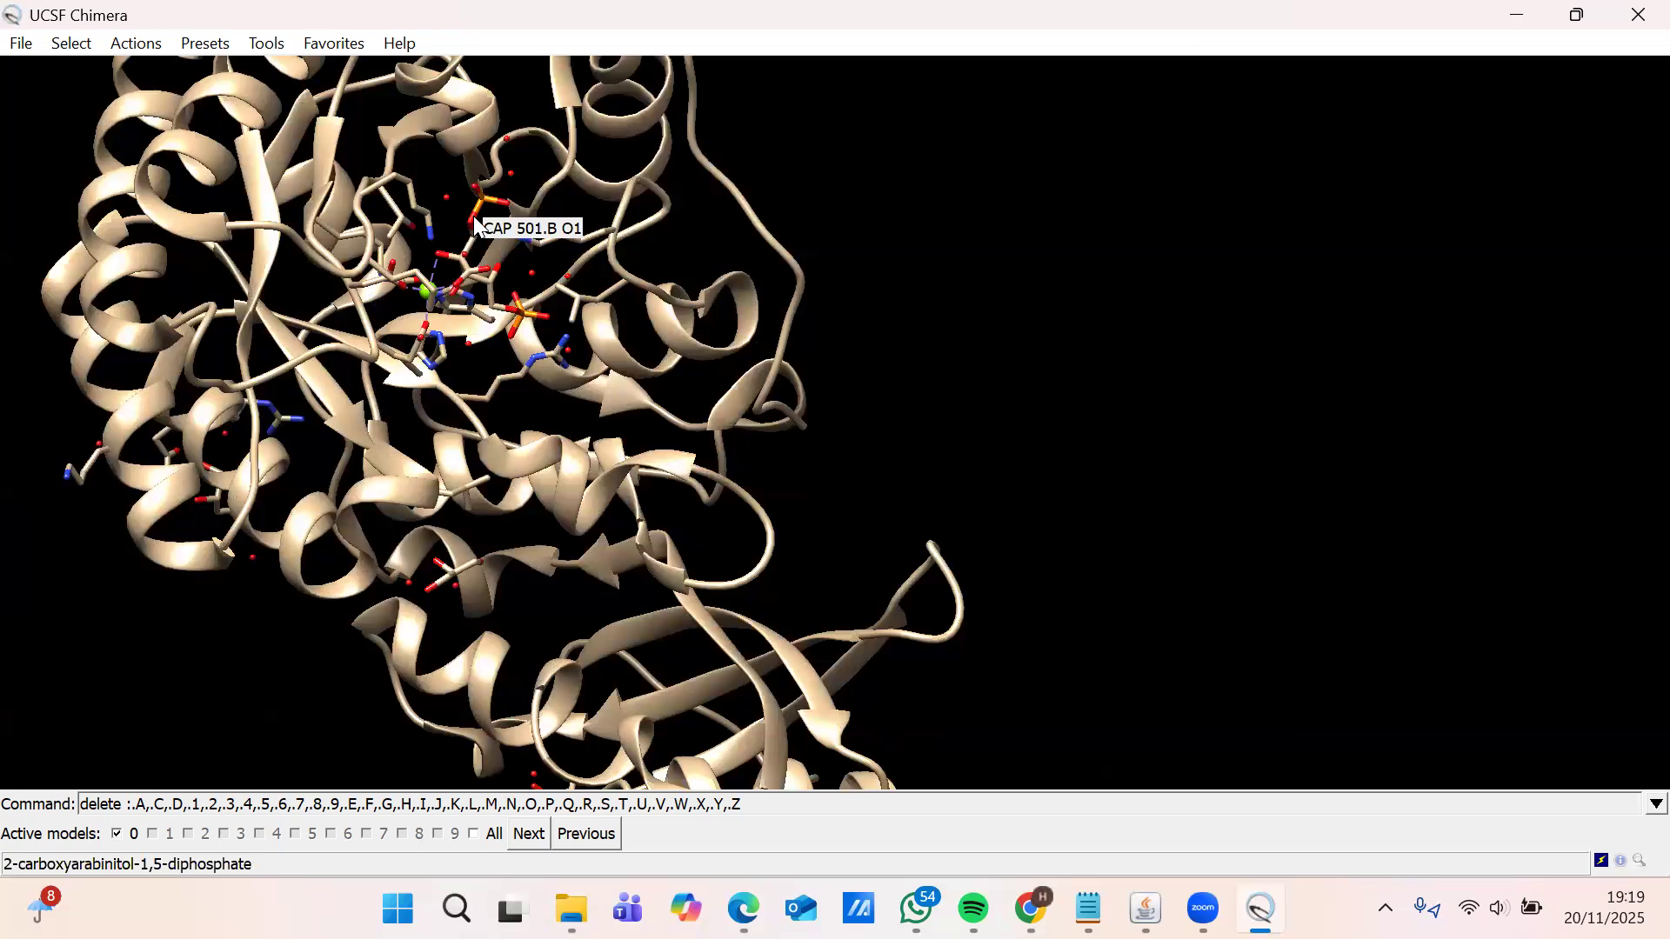
right_click(475, 218)
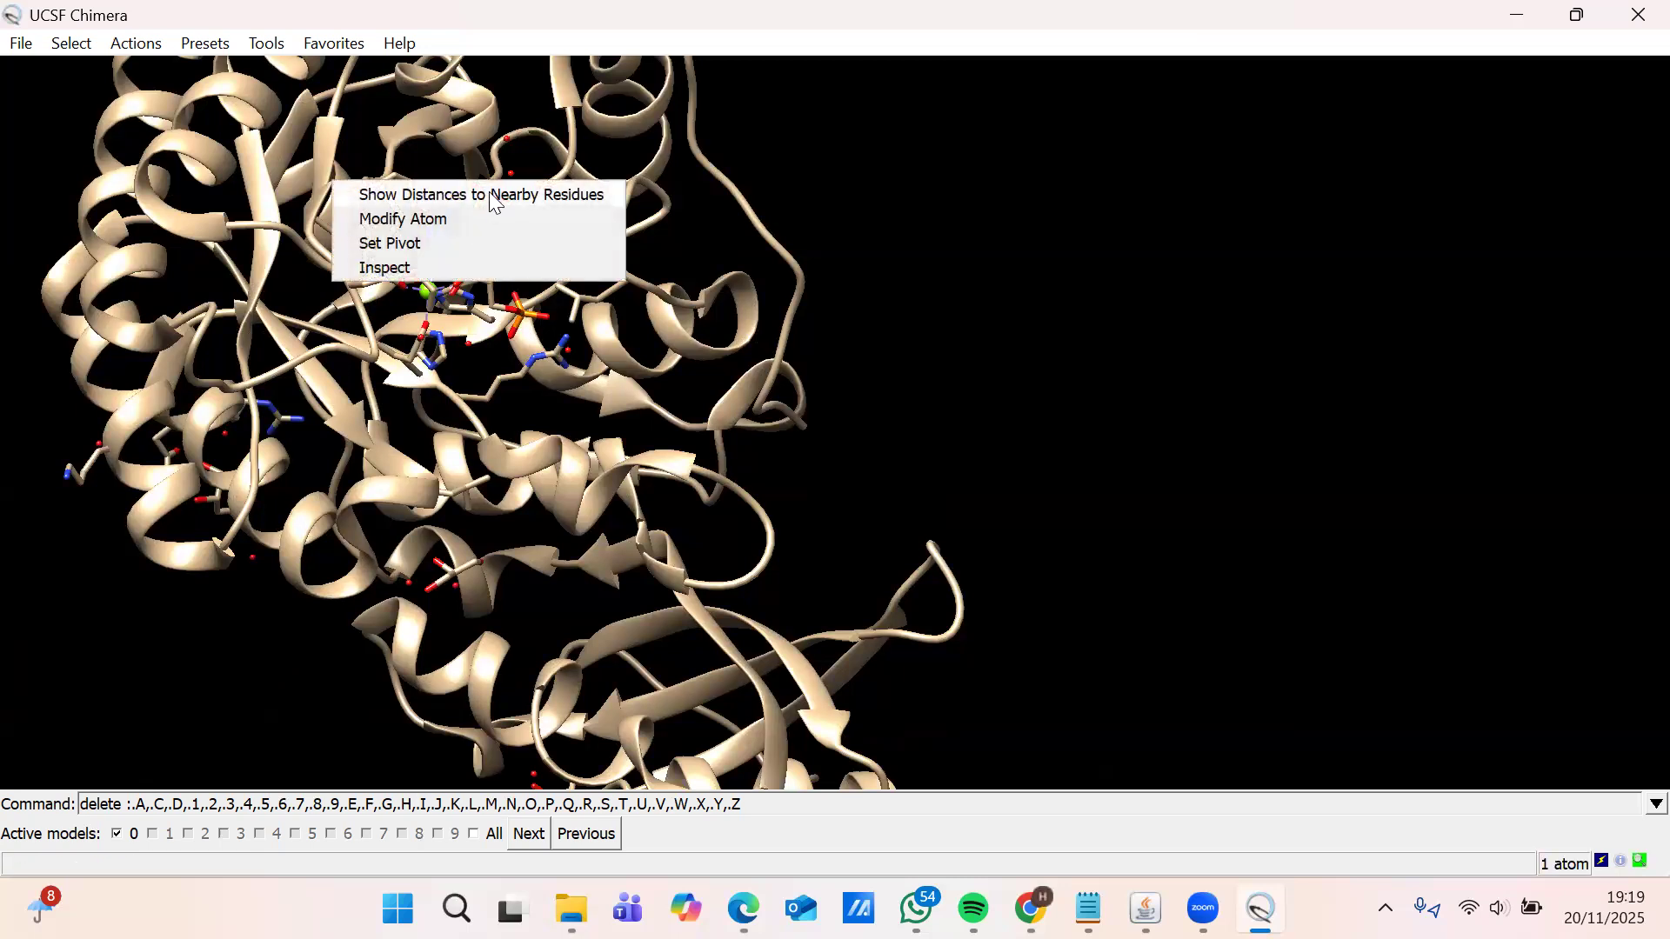
drag(516, 152, 476, 220)
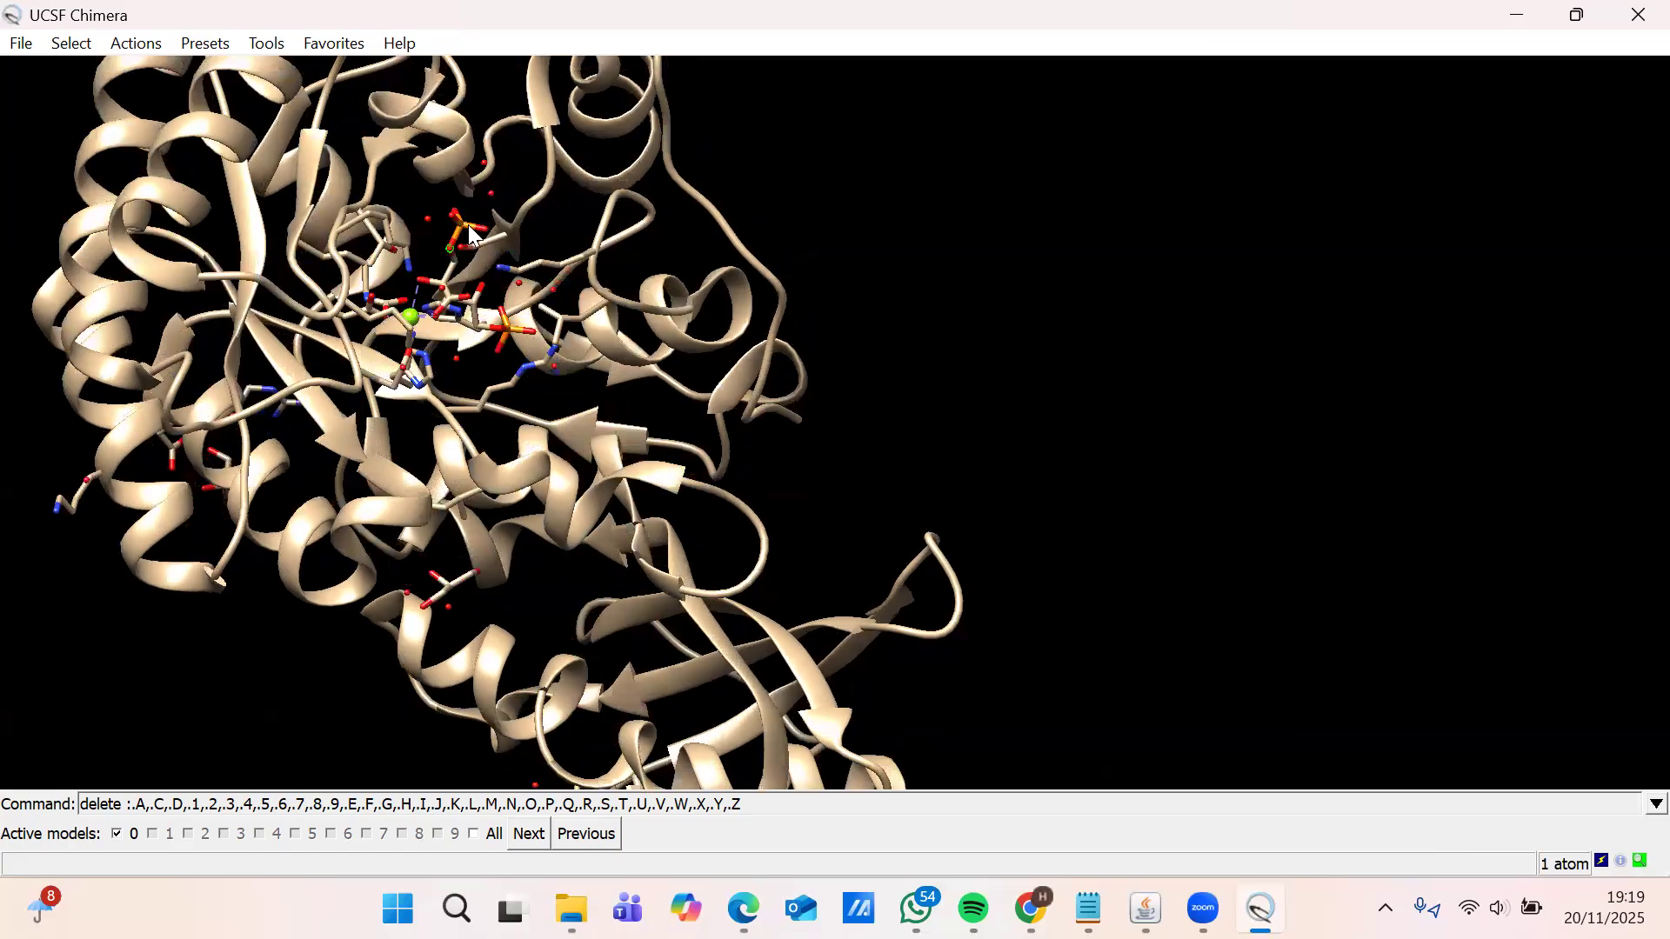
mouse_move(460, 235)
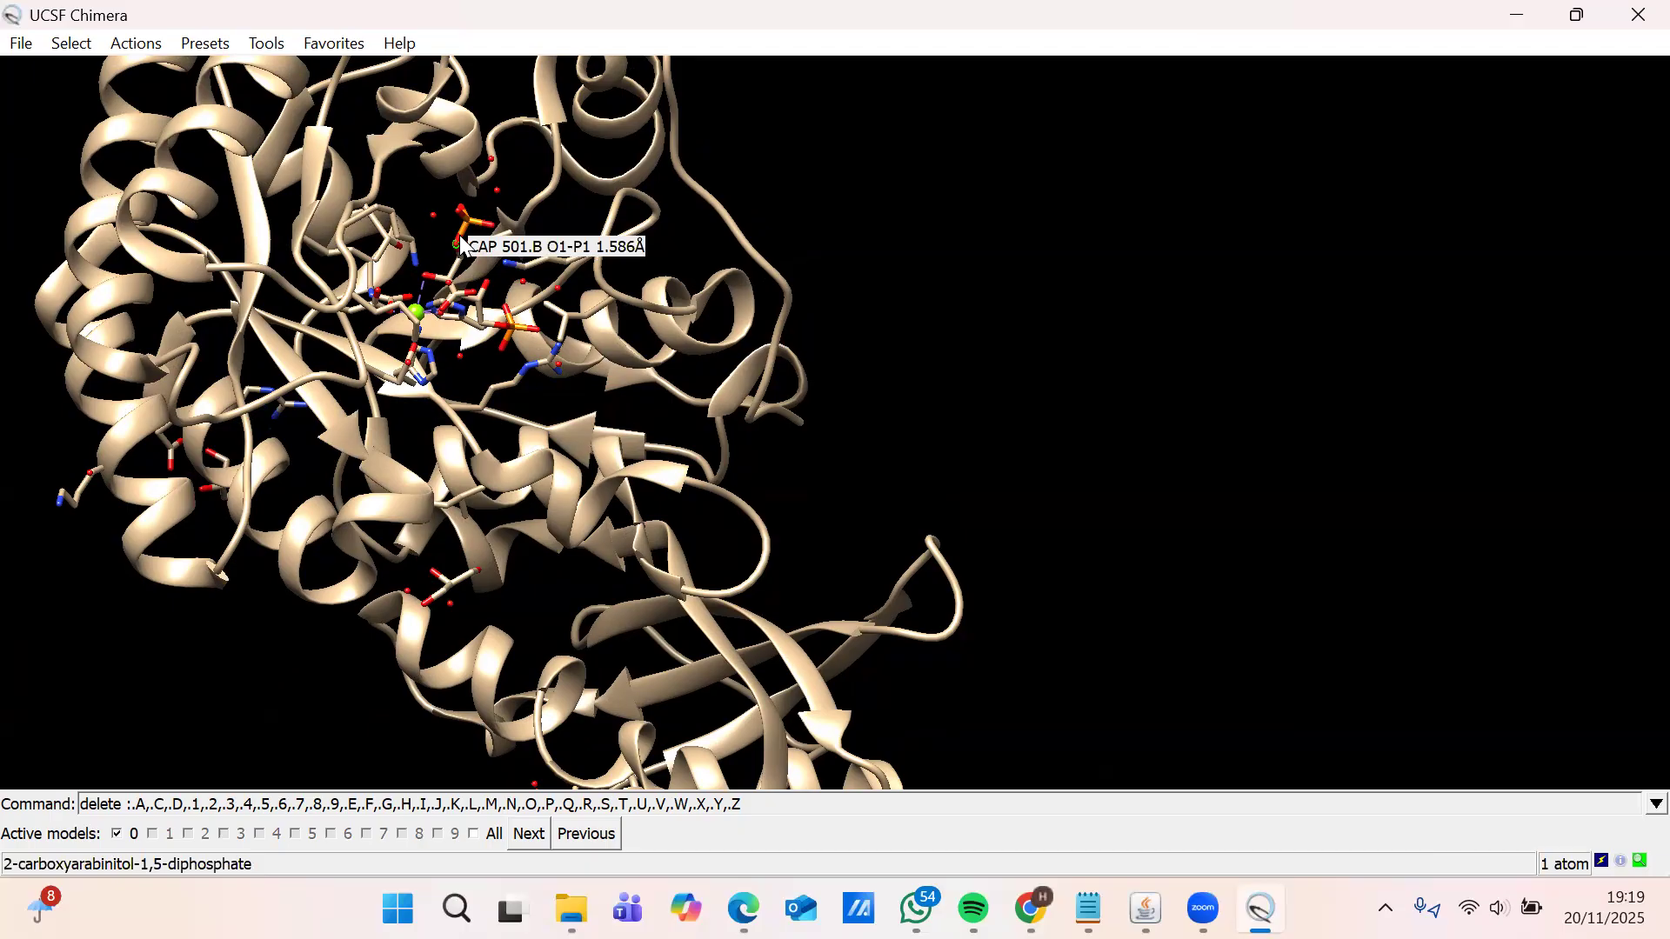
key(Up)
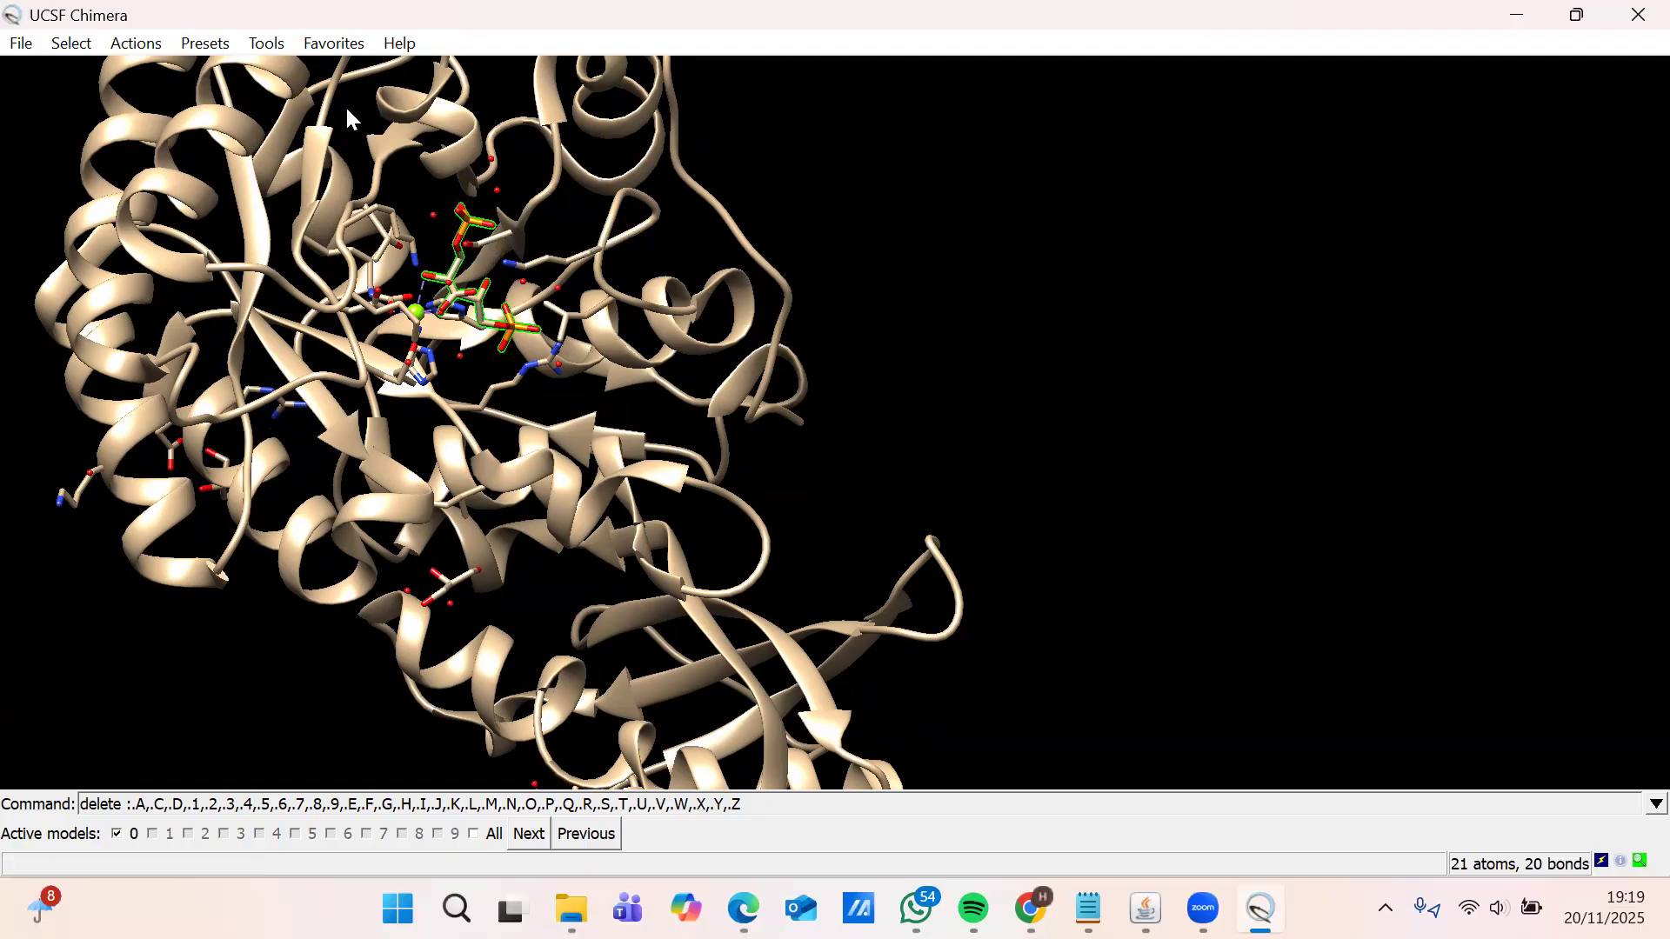
- Define a centroid for the selected CAP ligand atoms with a radius of 2.0 and mass weighting set to false
click(261, 45)
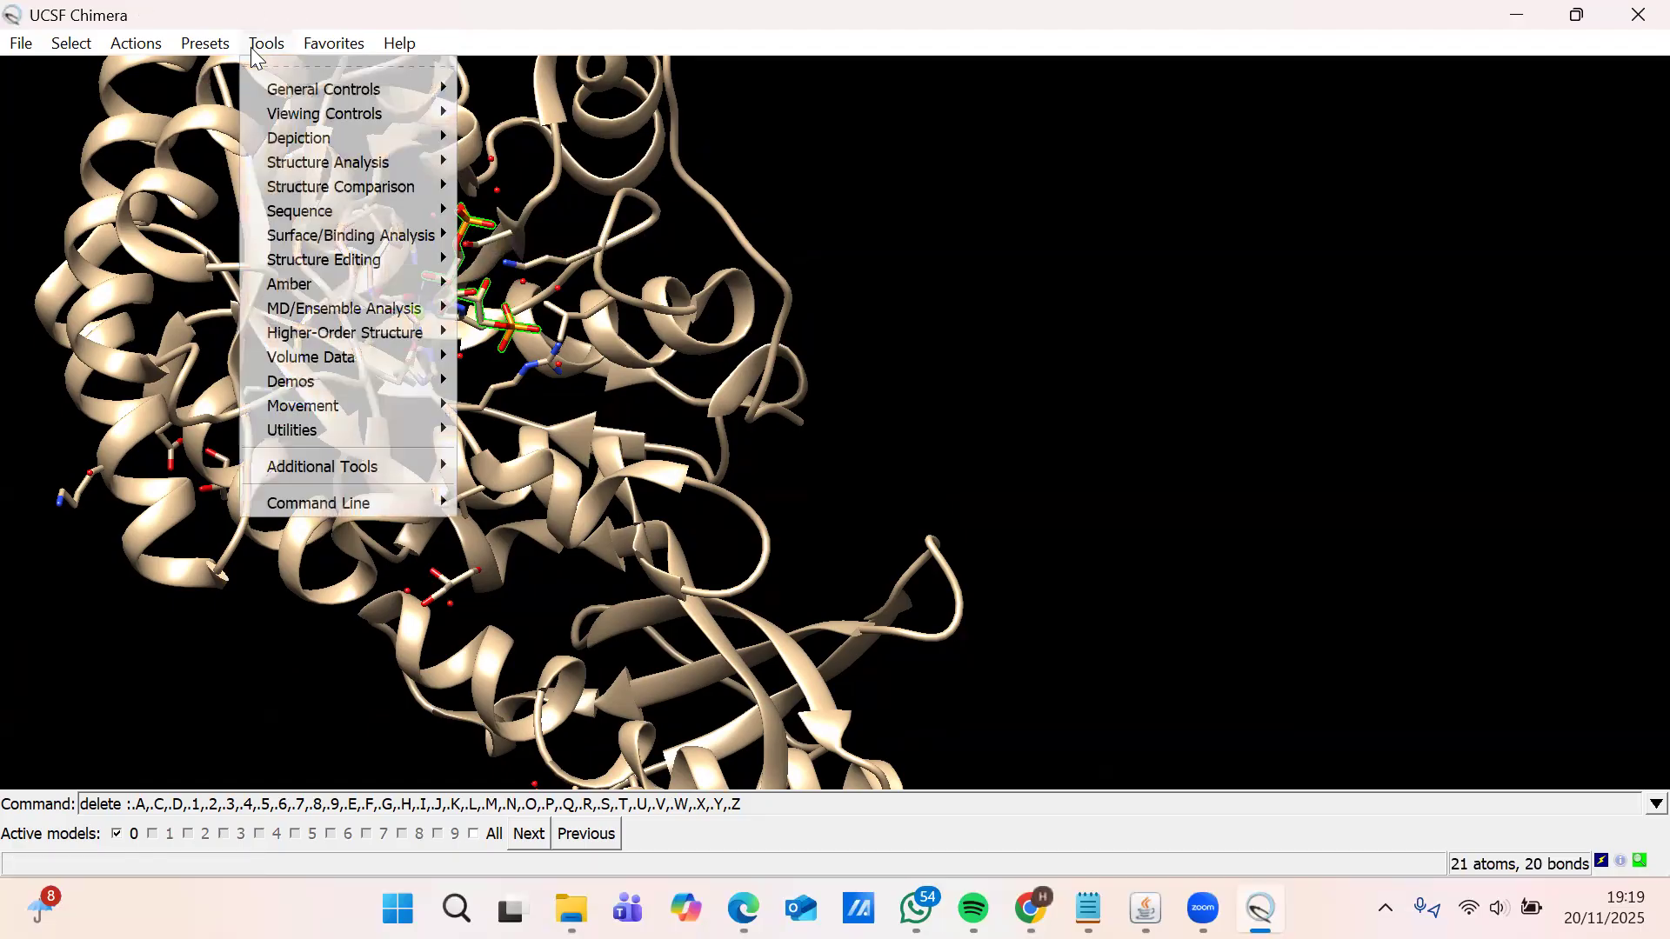
mouse_move(335, 167)
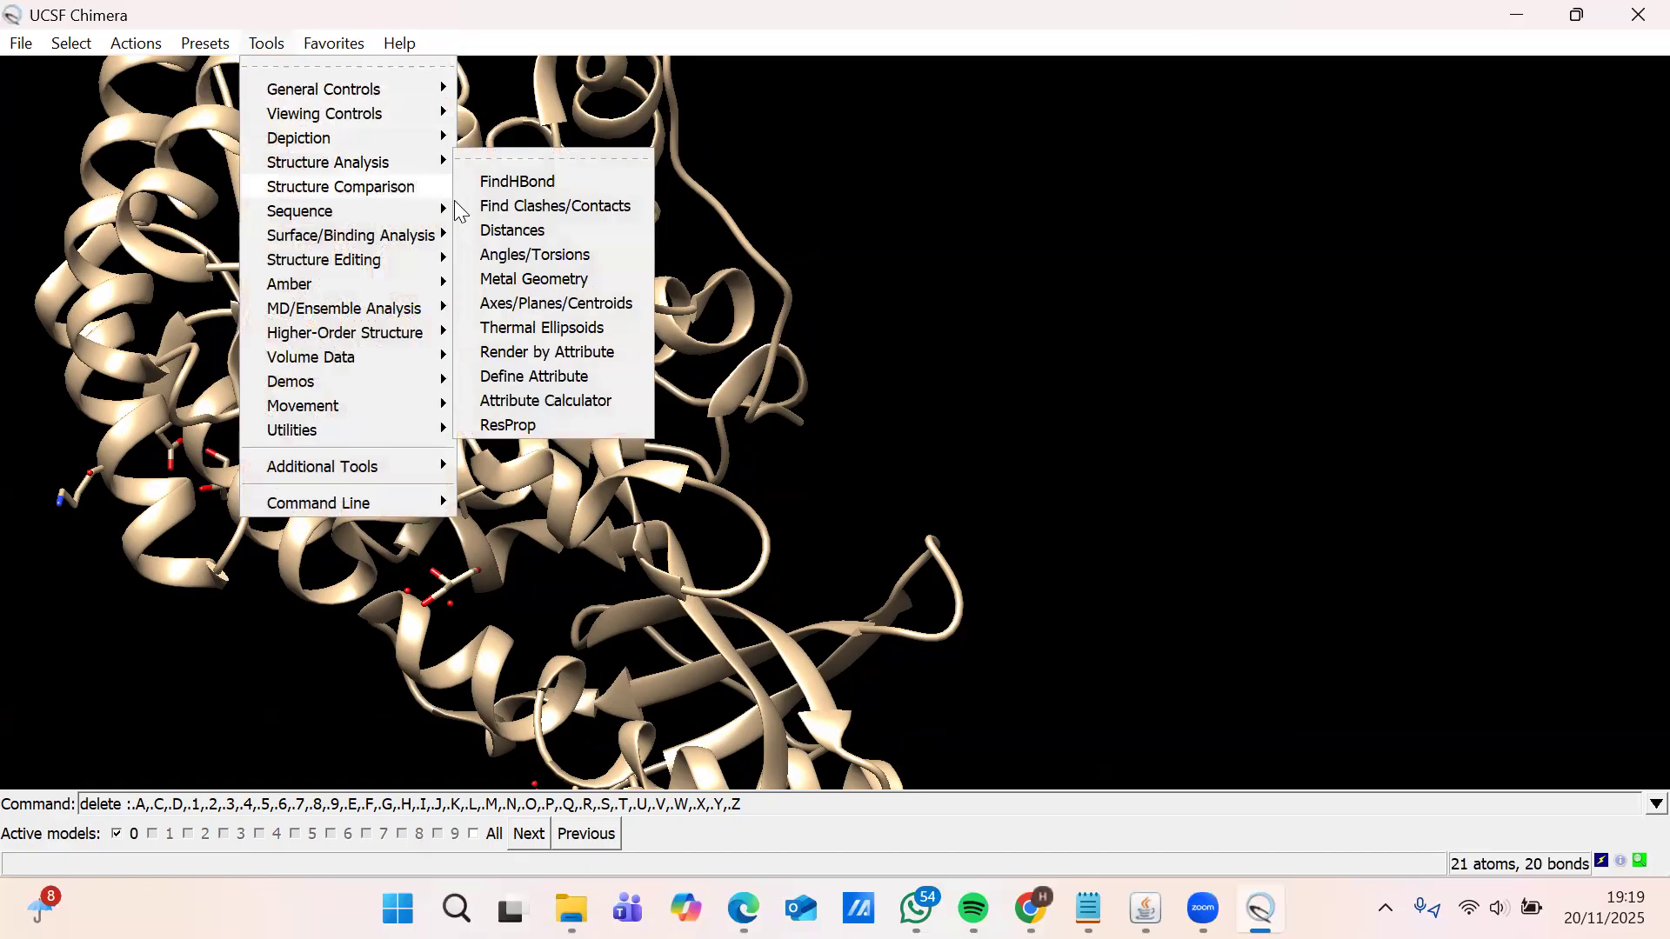
click(540, 306)
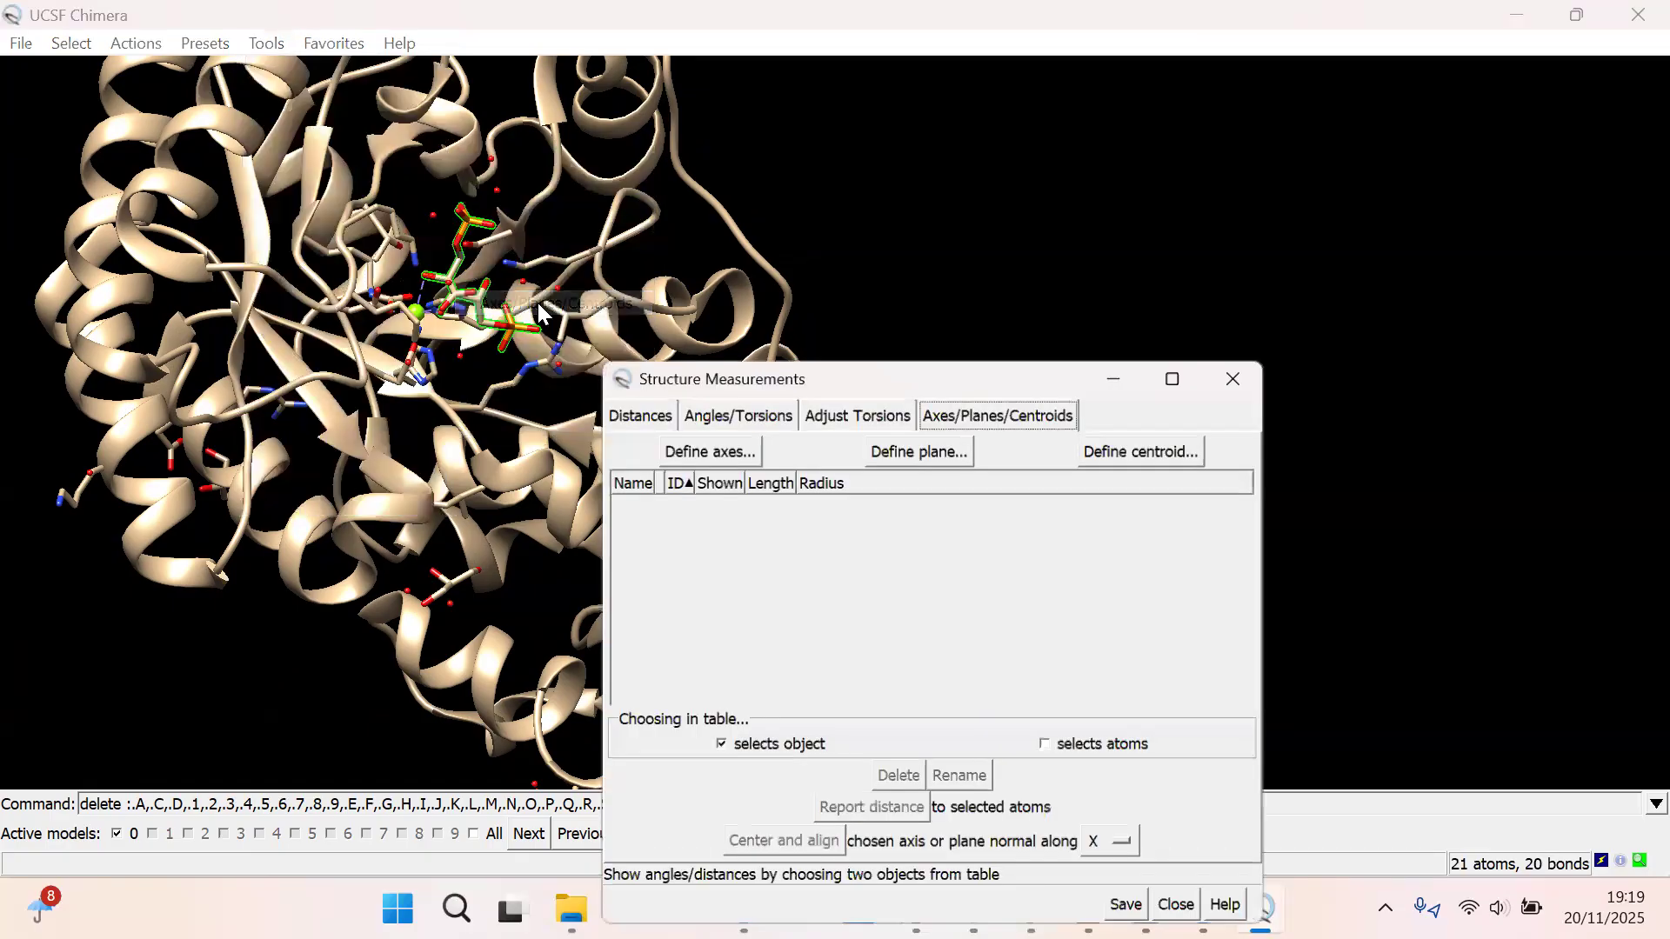
click(1159, 447)
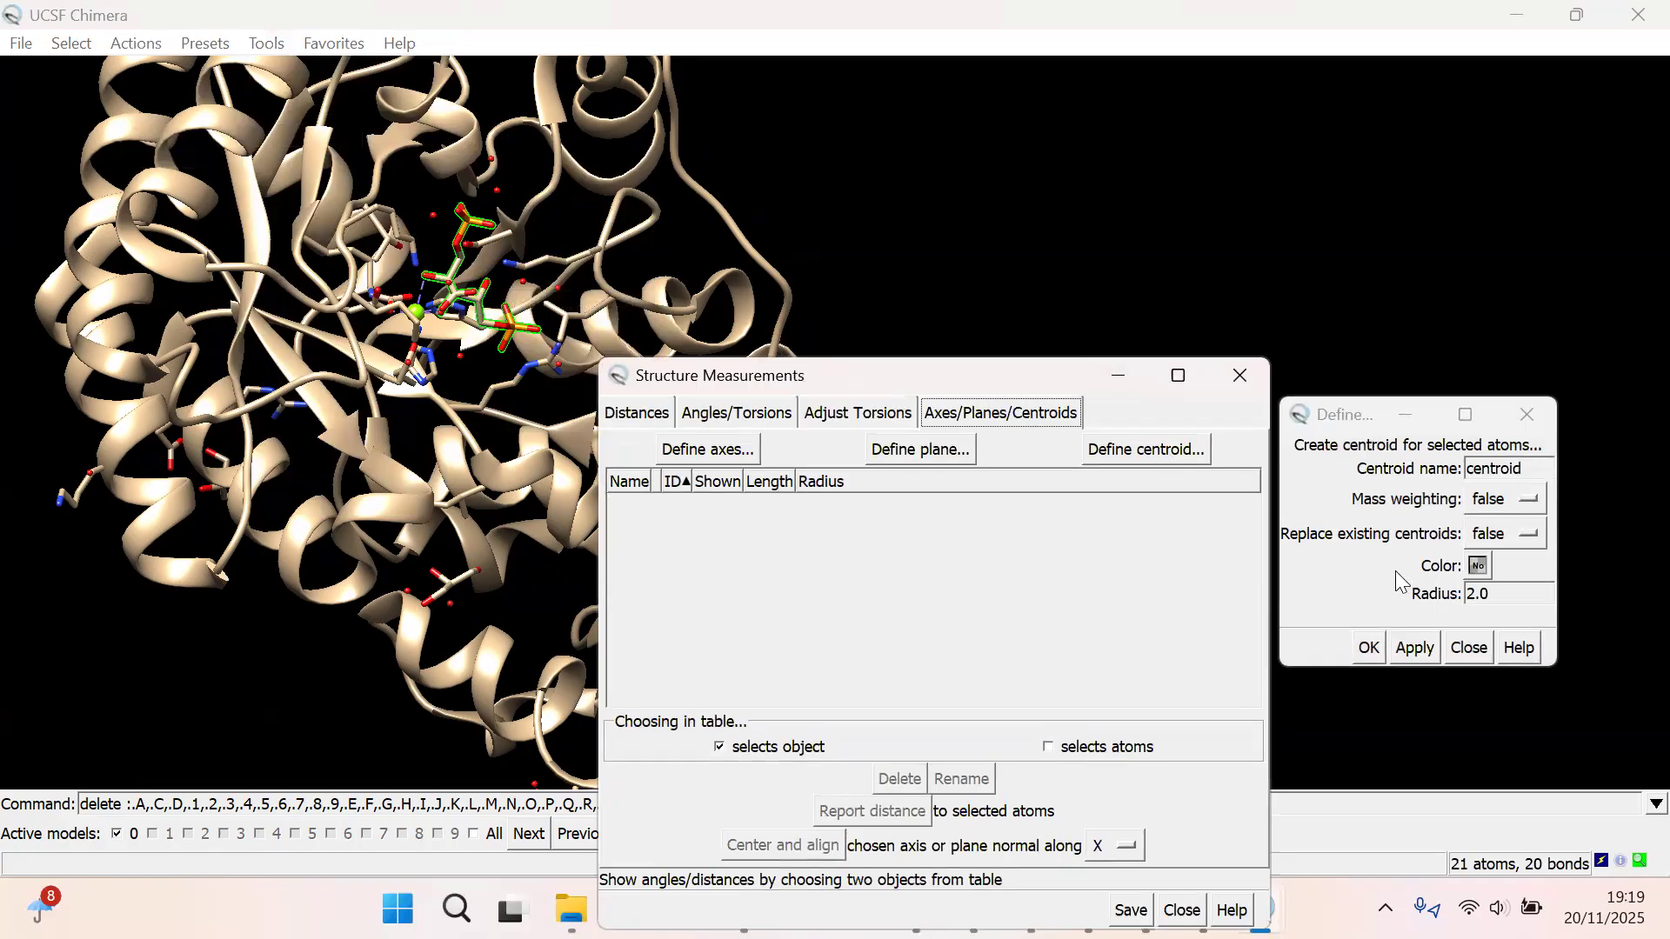
click(1427, 645)
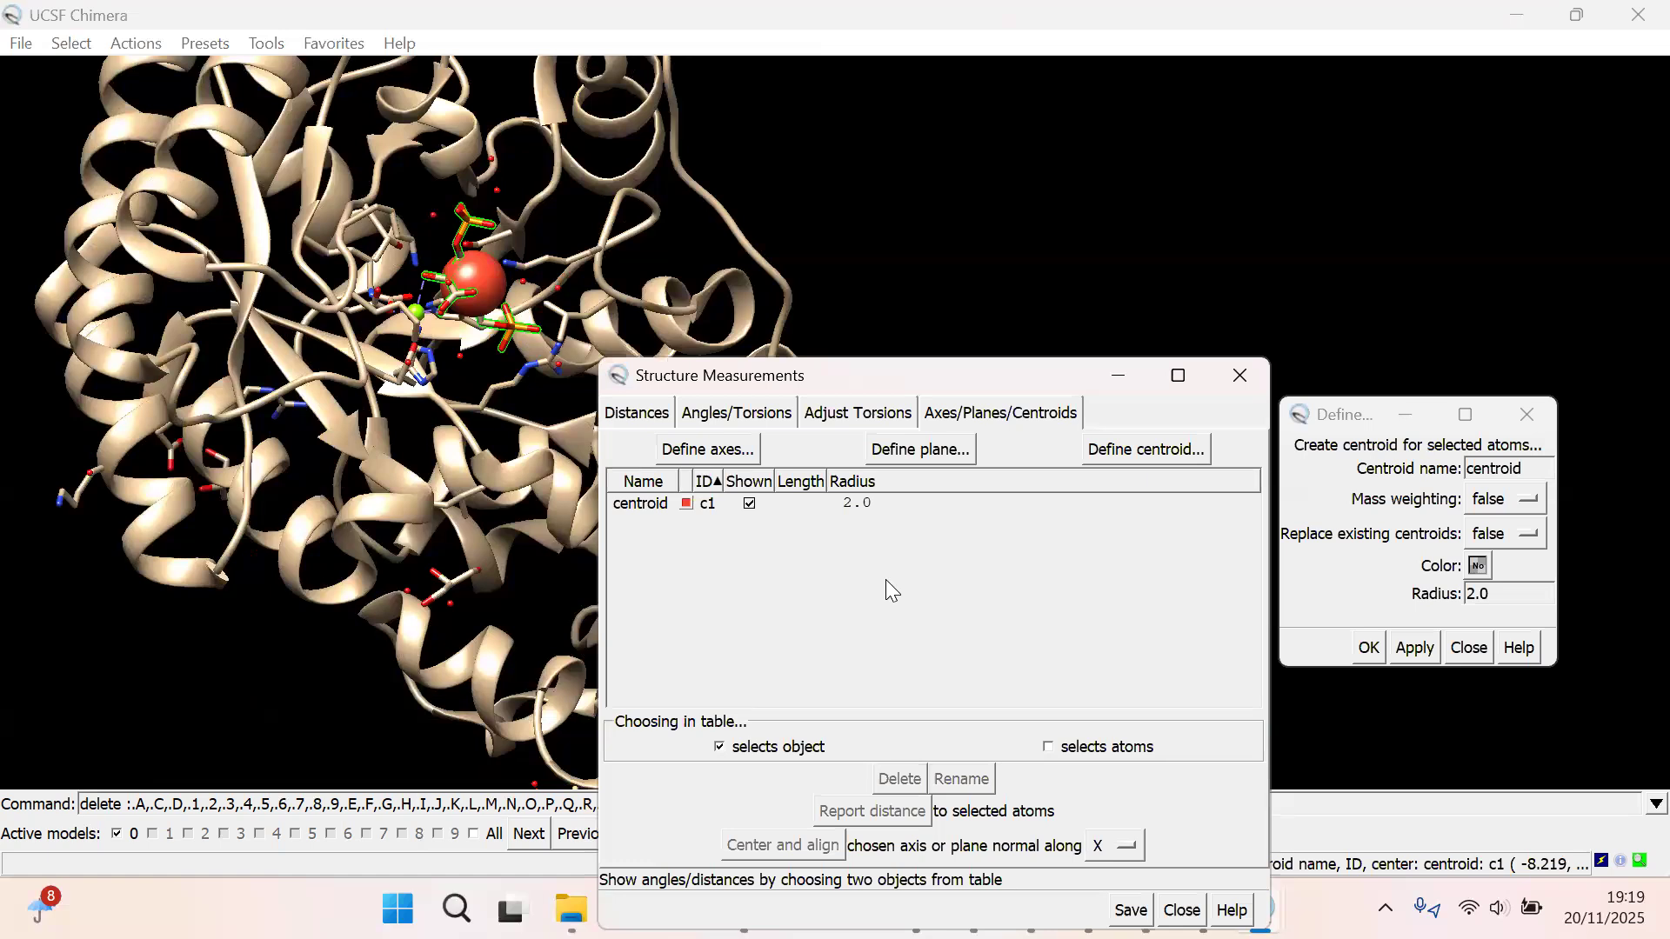
click(1467, 648)
- Copy the full Reply Log text with the centroid coordinates into the Notepad notes, then close the log
click(358, 44)
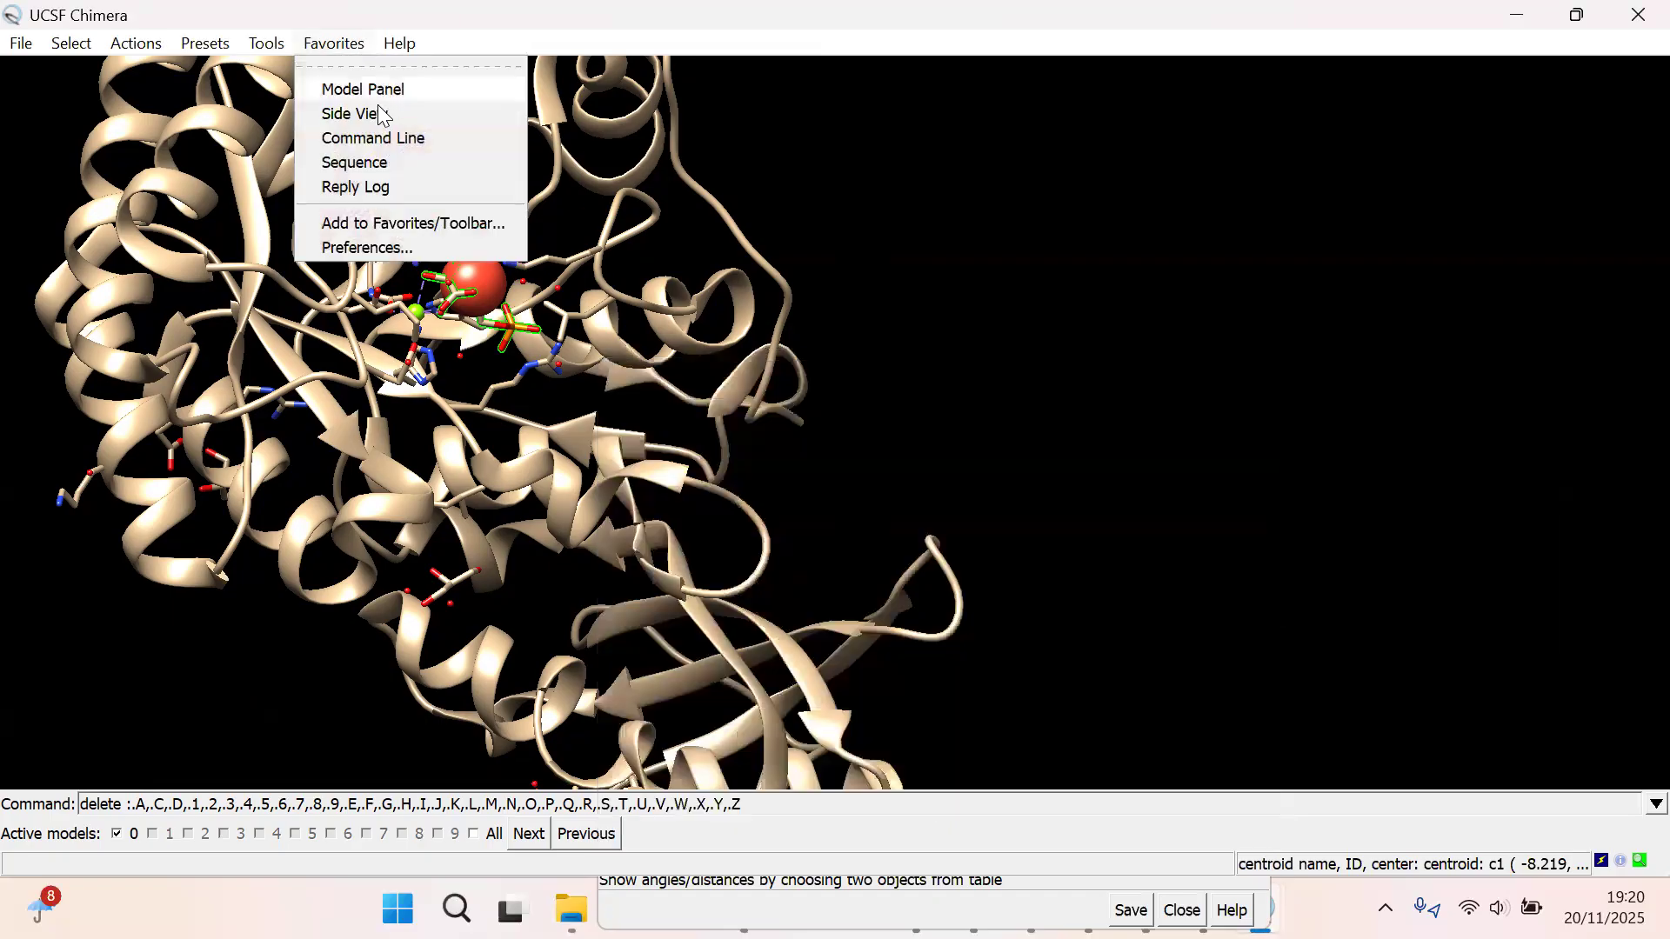
click(404, 190)
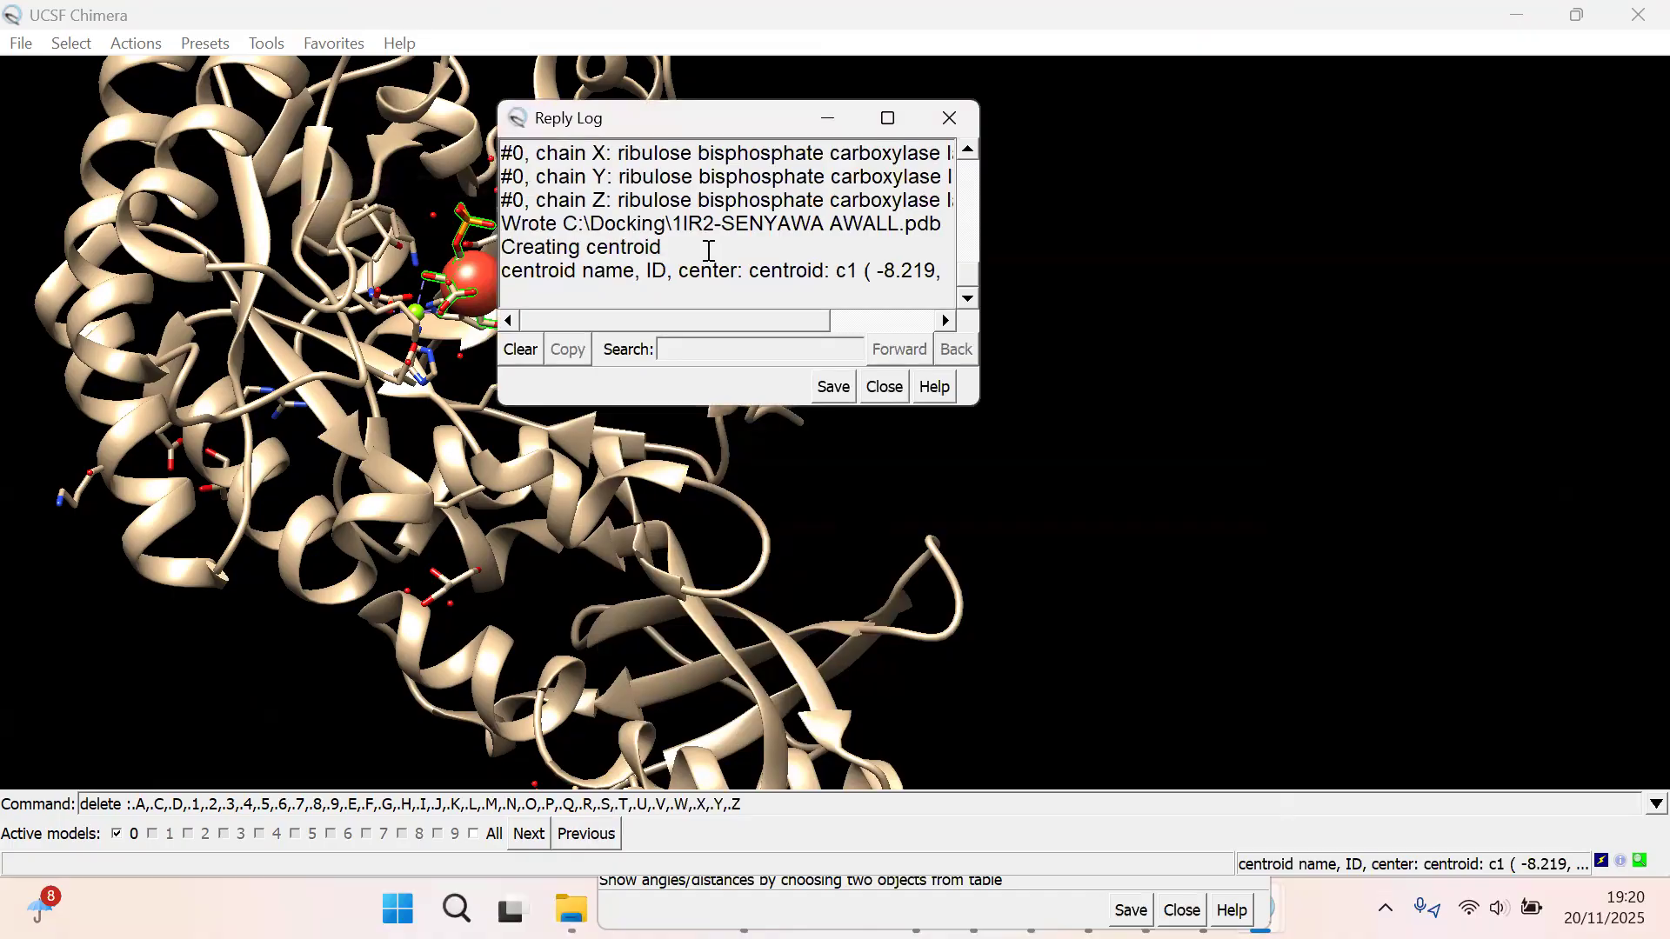
key(ctrl+a)
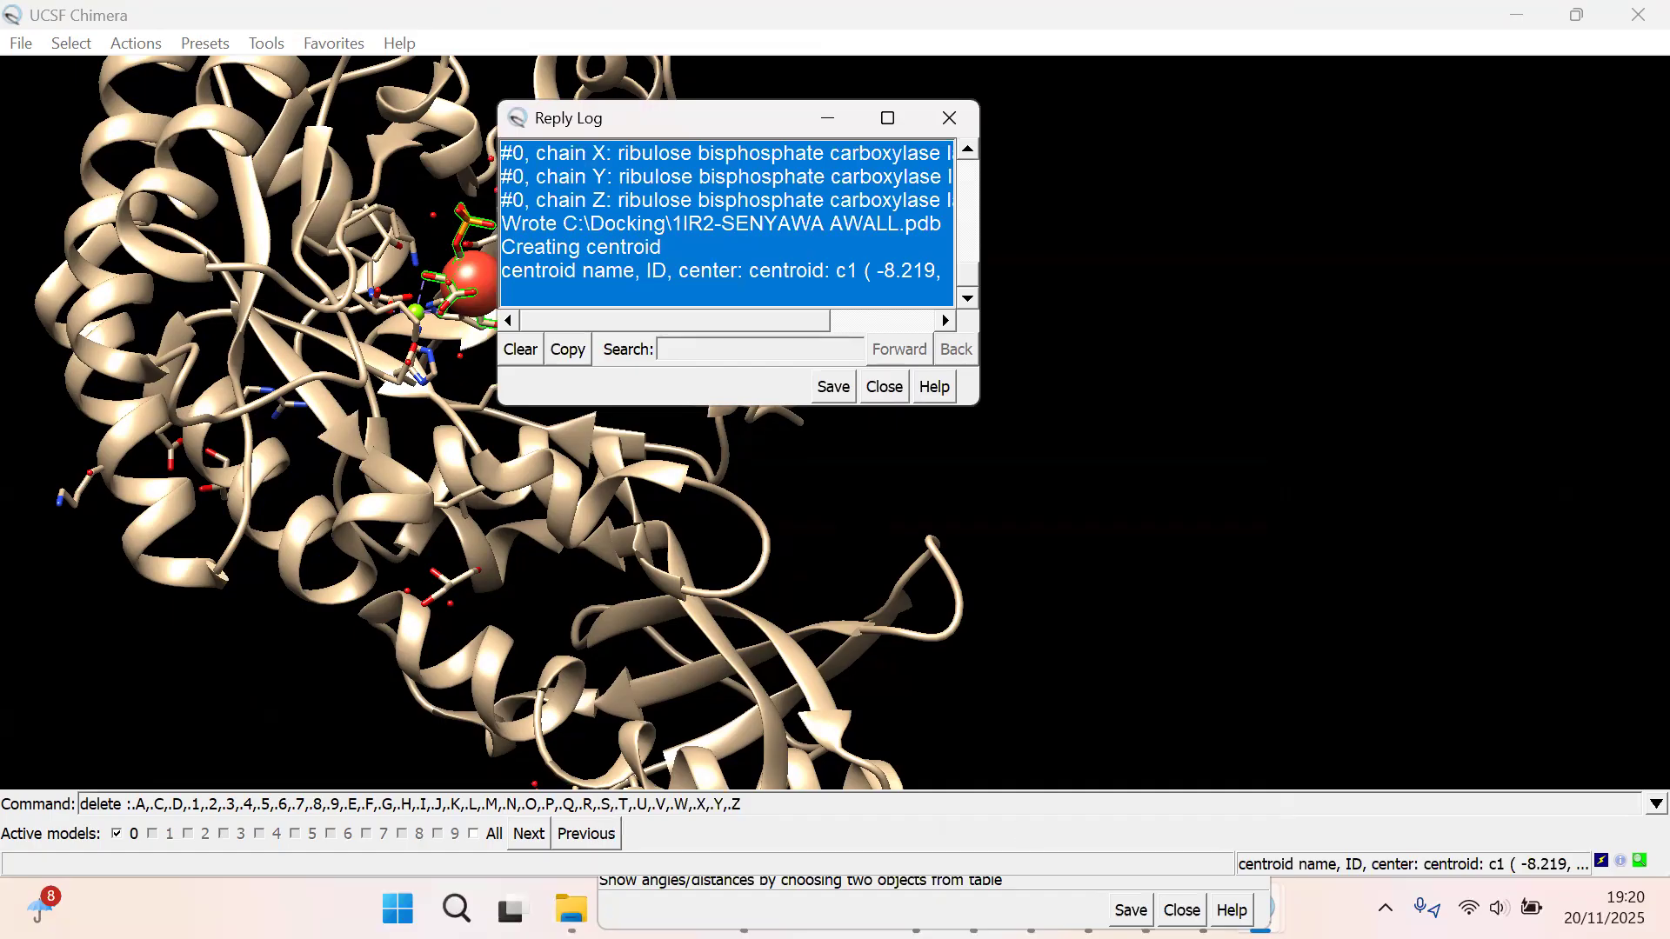
click(553, 885)
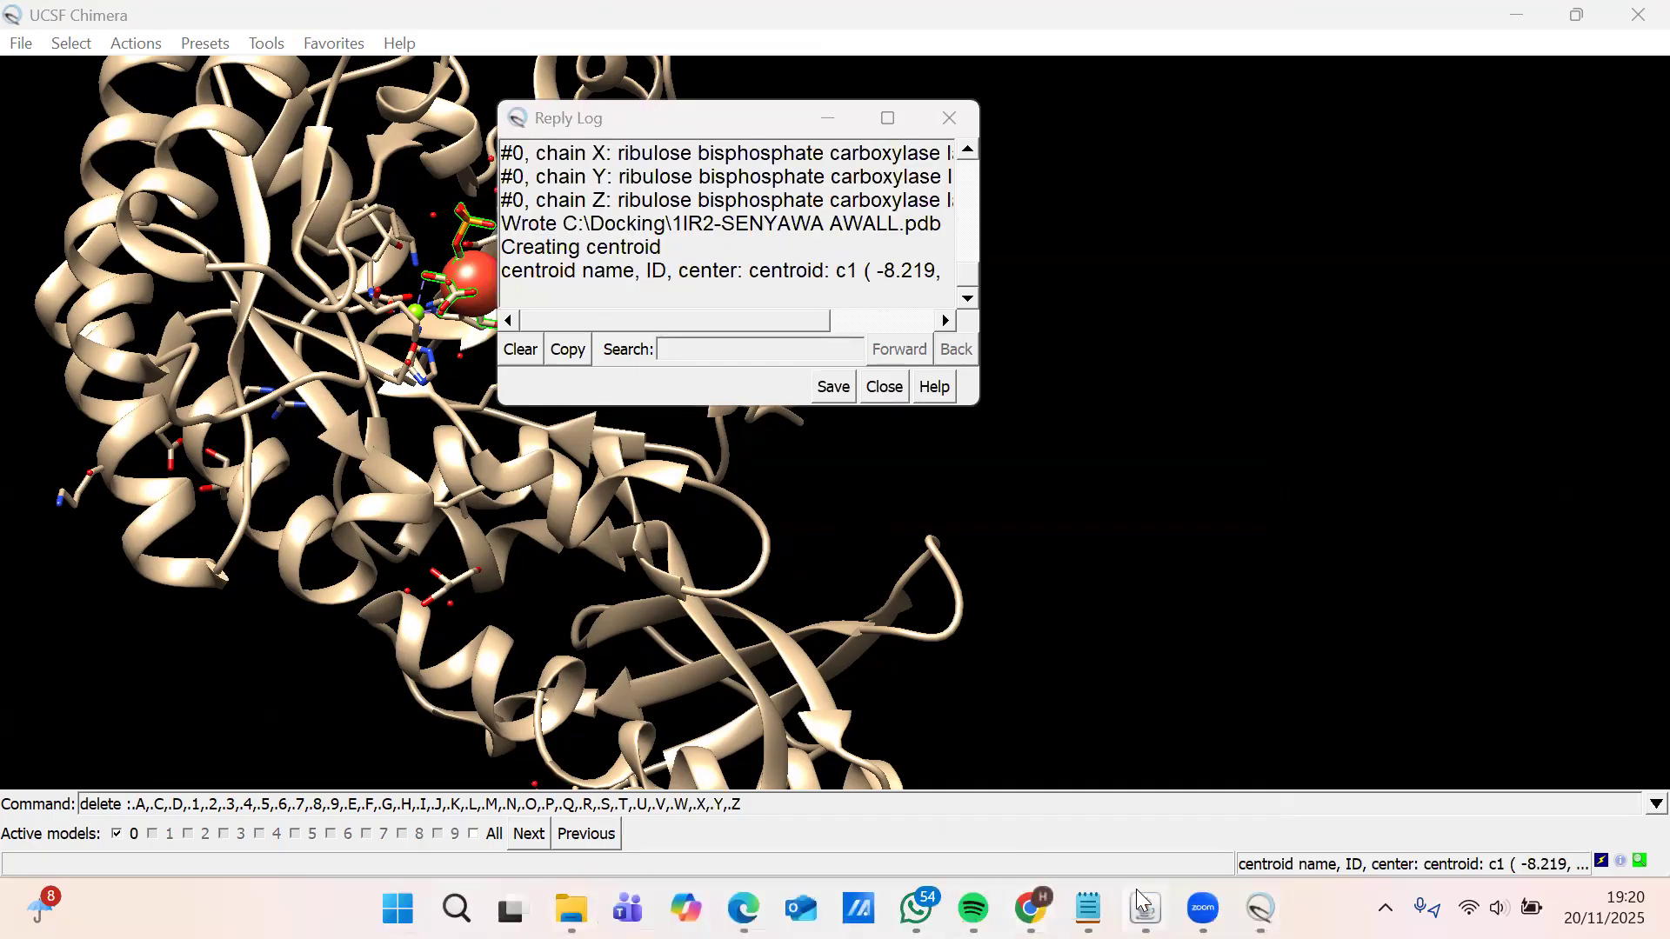
click(1124, 763)
key(ctrl+v)
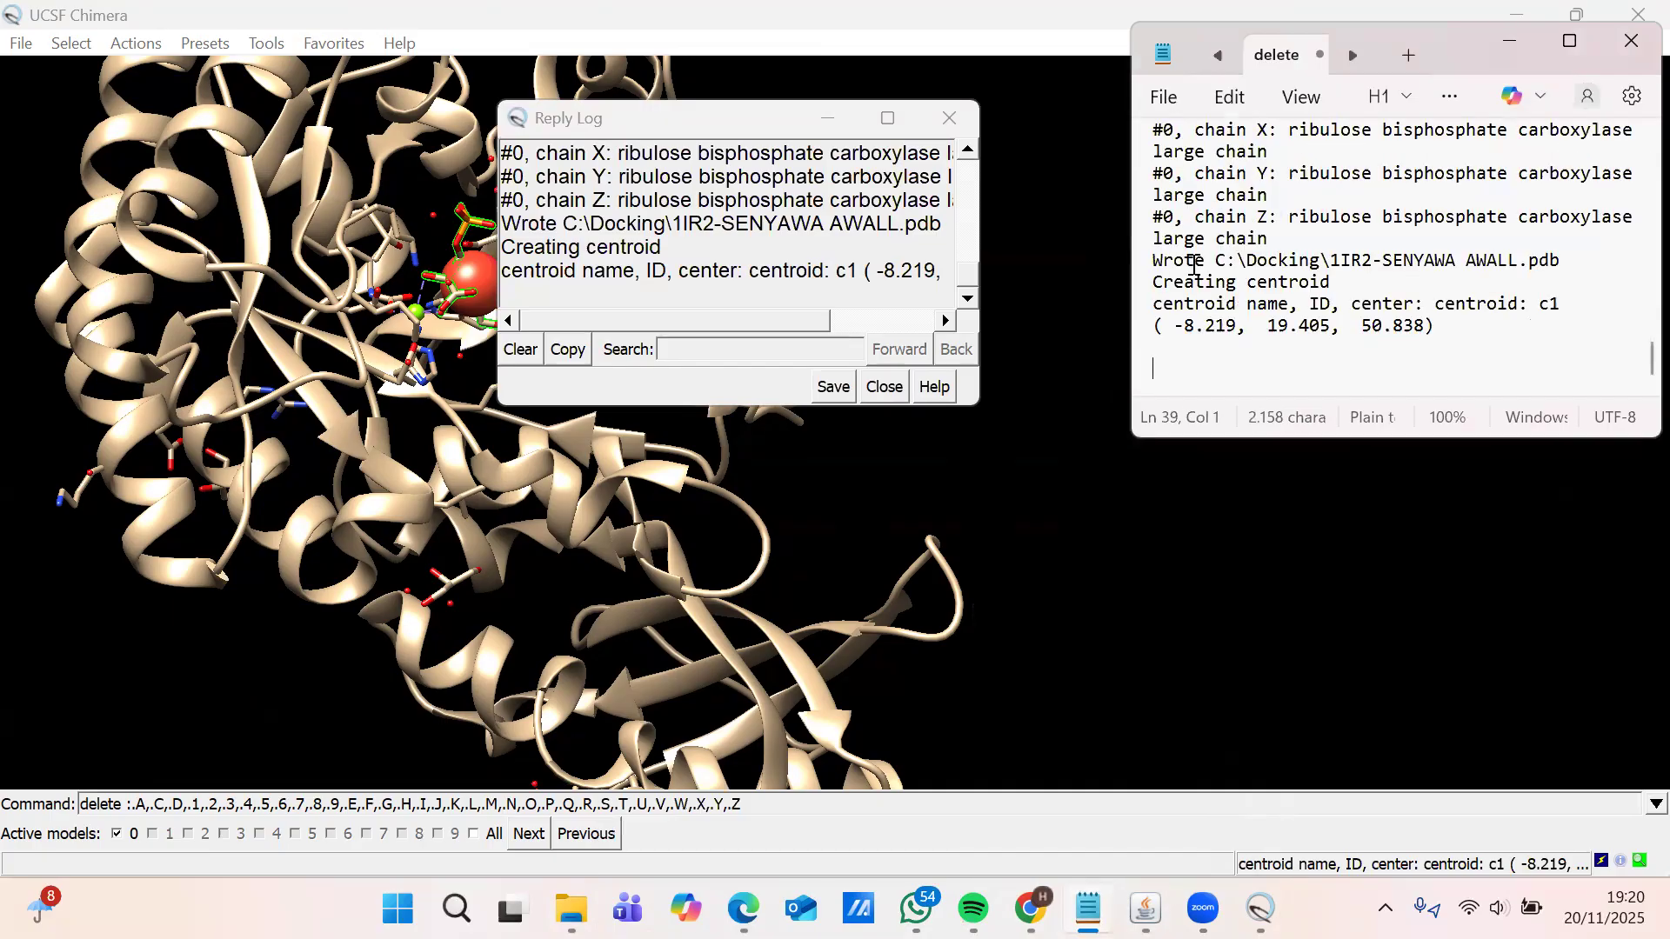
click(1512, 40)
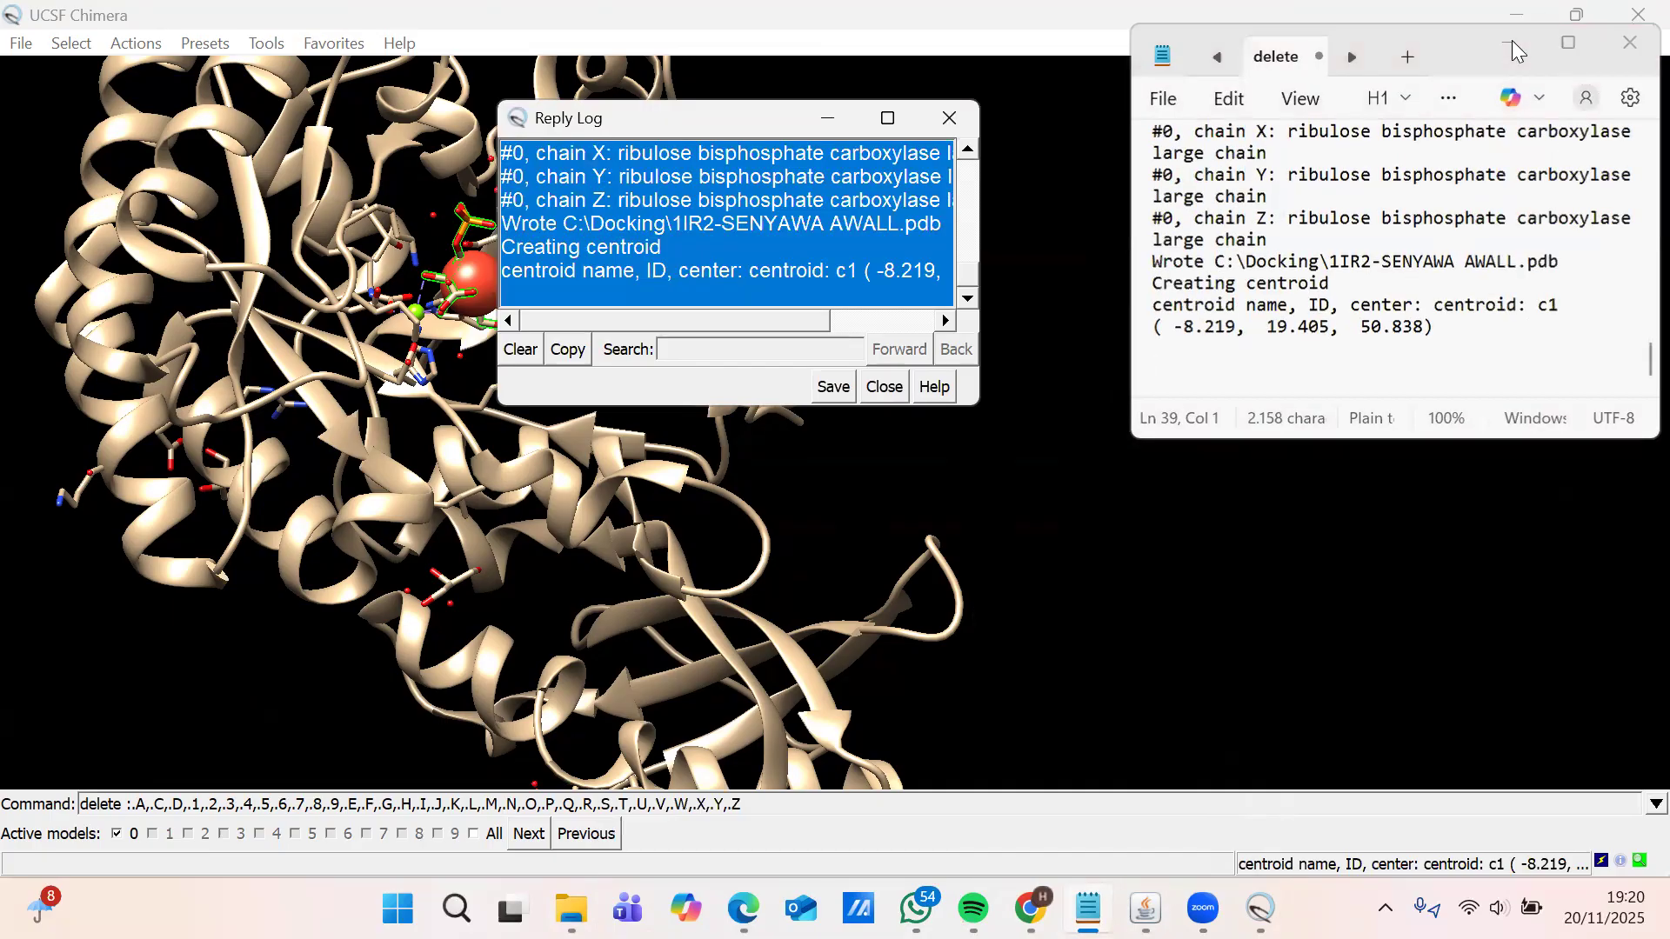
click(889, 387)
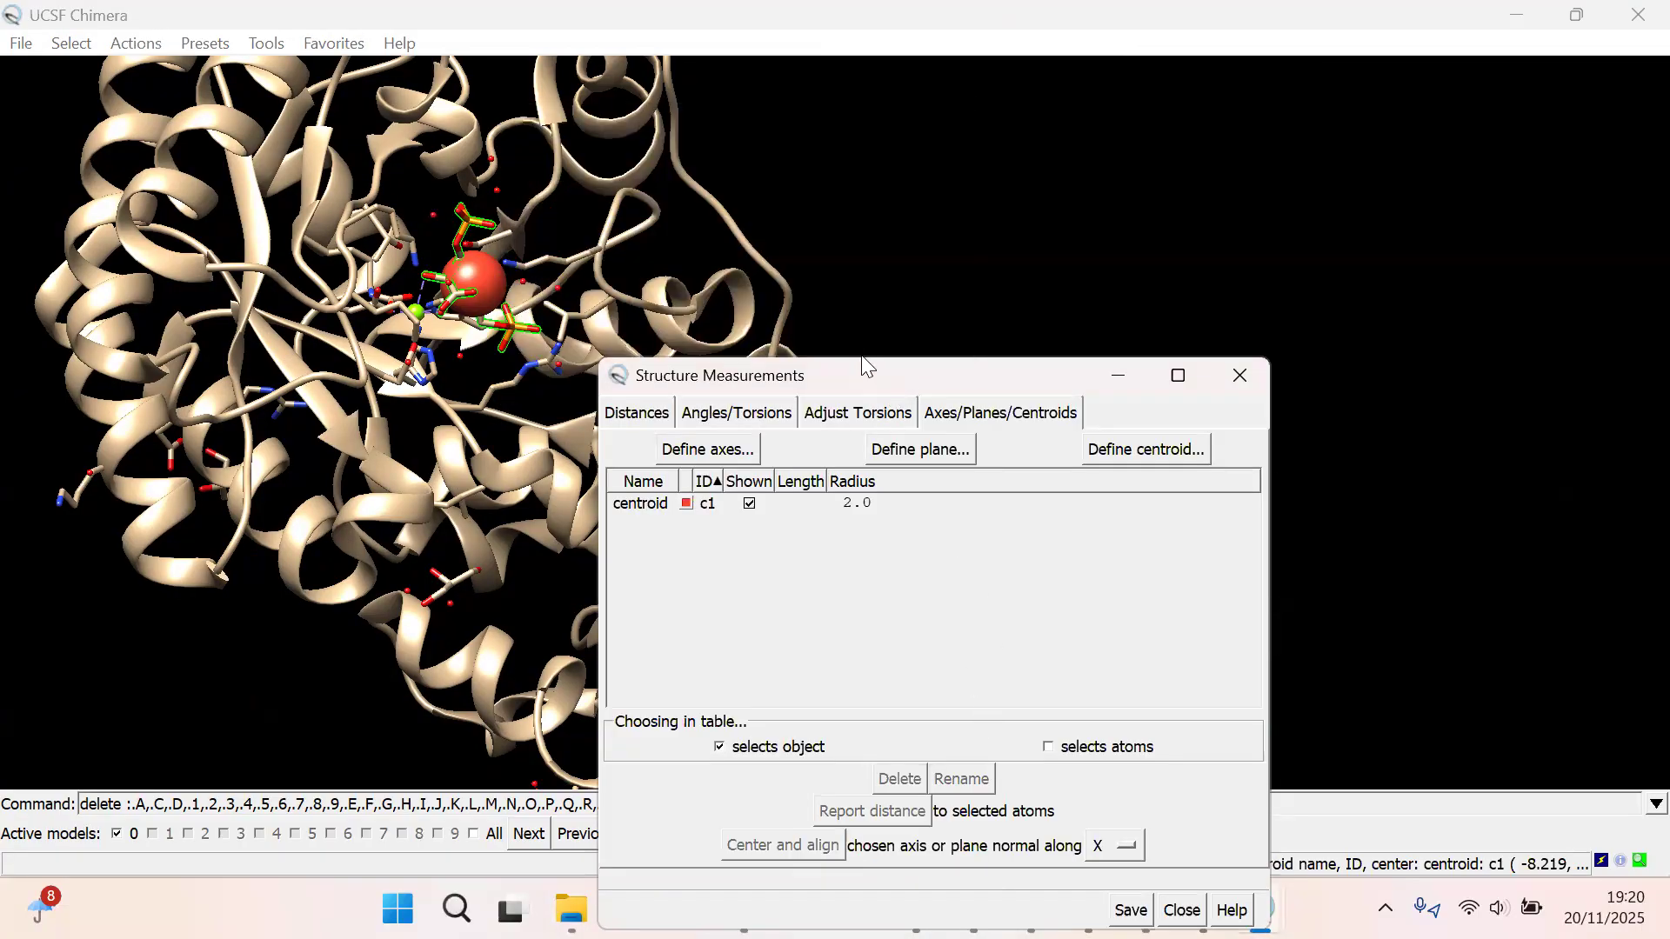
- Delete the ligand centroid from the Structure Measurements table and close the measurements window
click(835, 324)
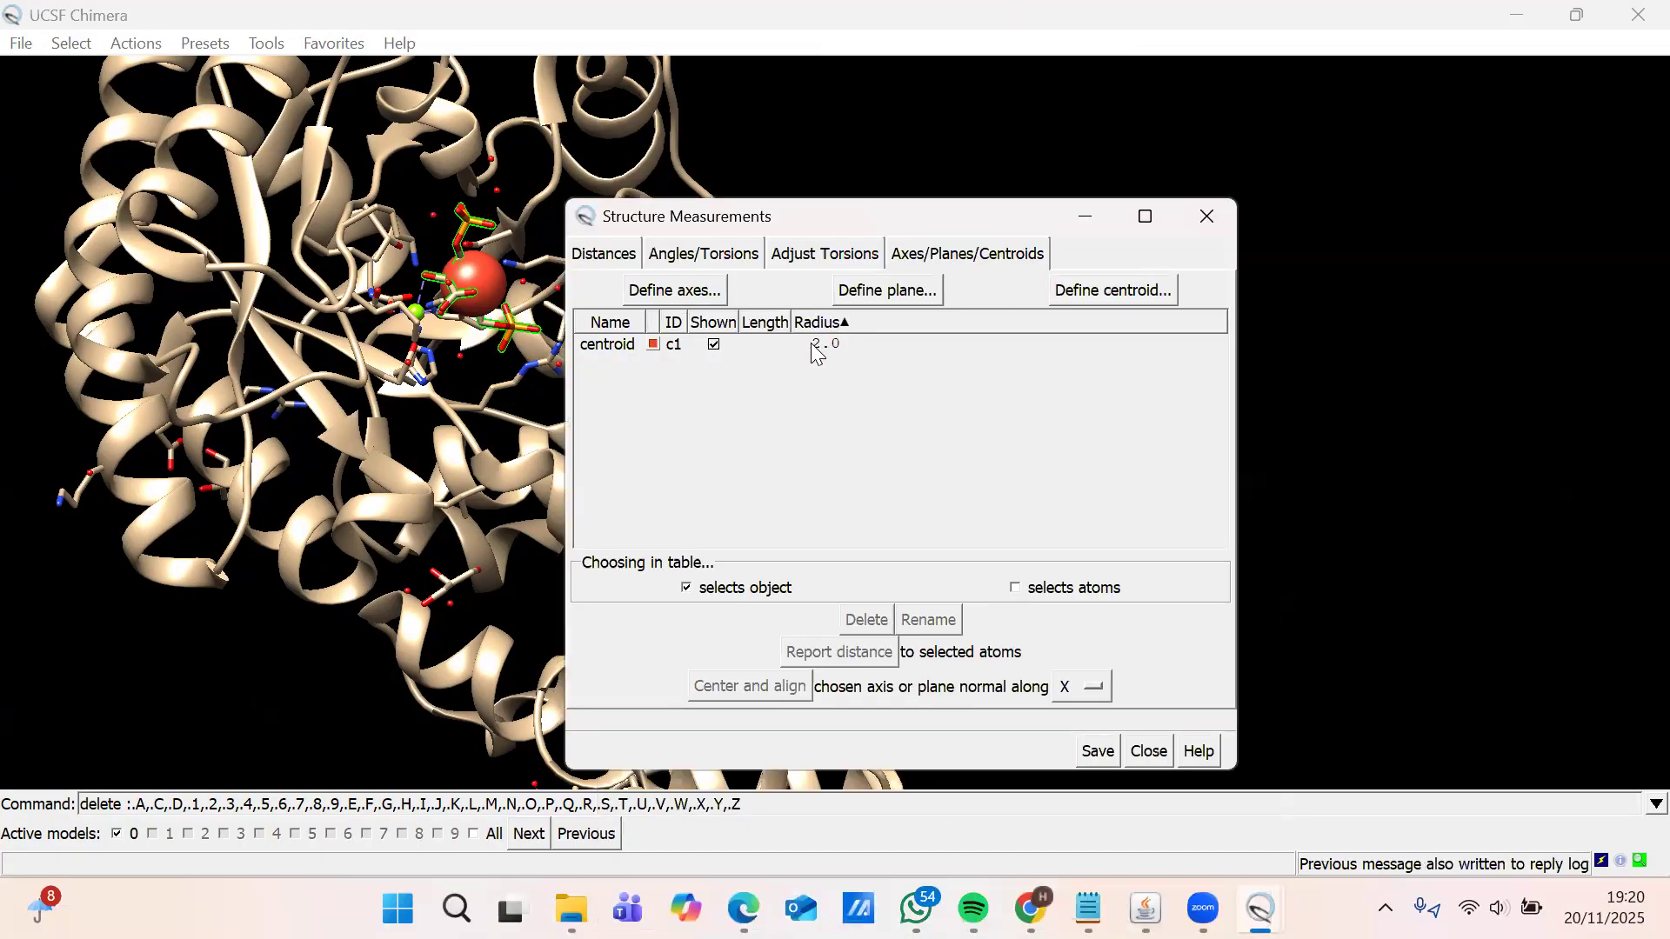
click(816, 351)
click(867, 620)
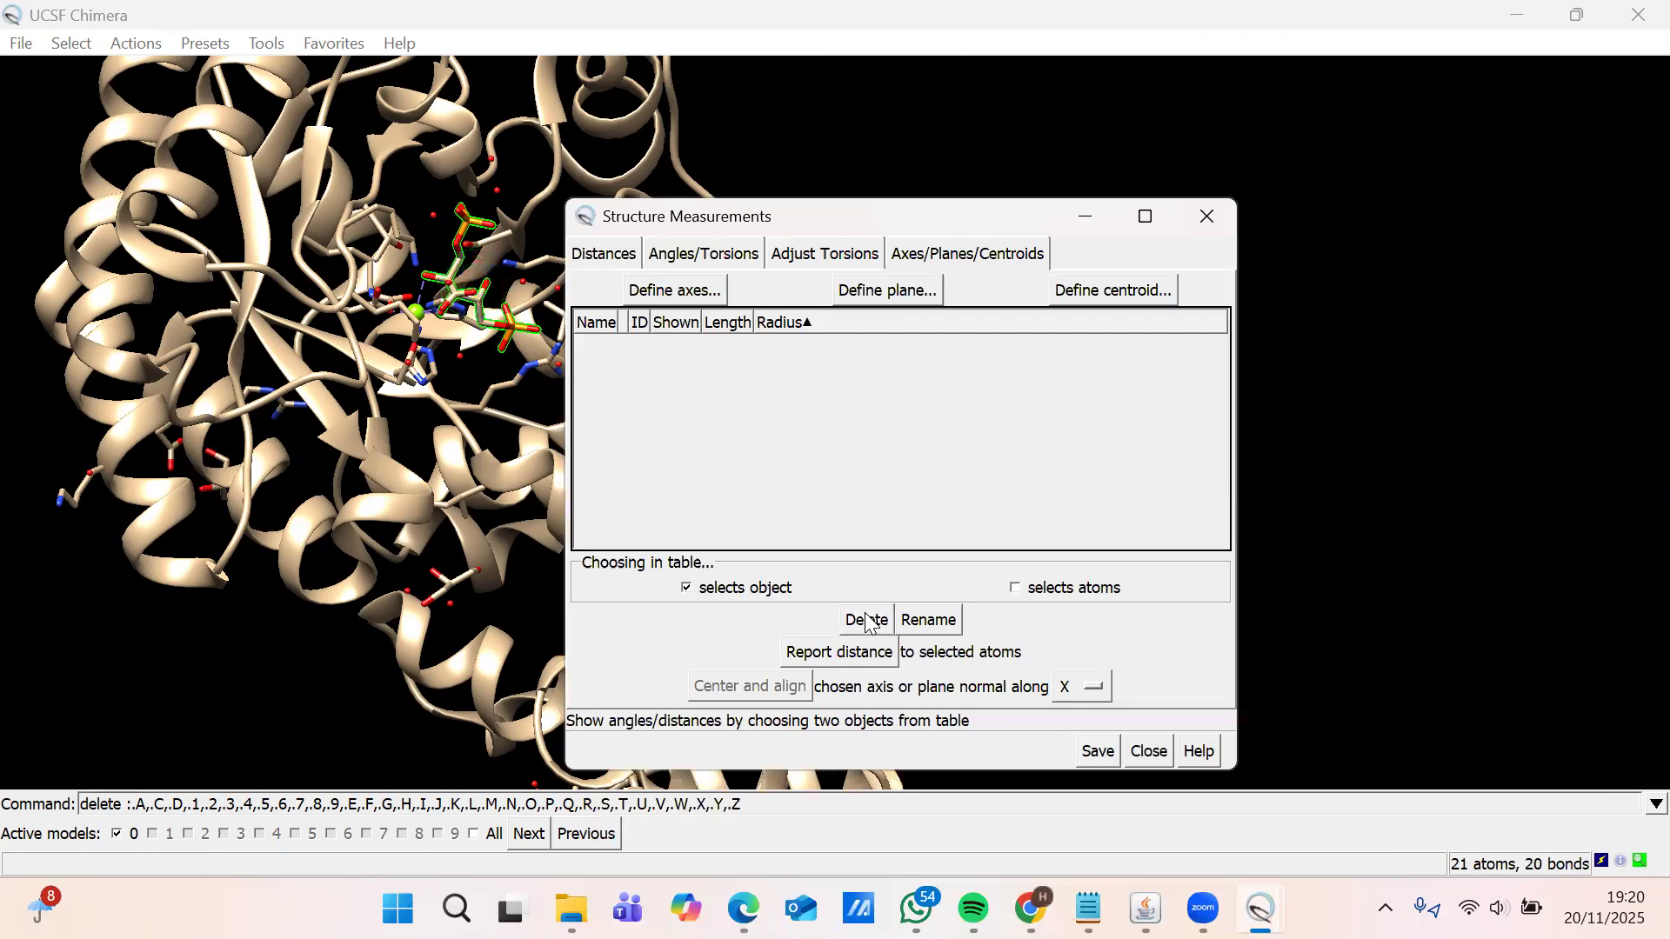
click(1148, 751)
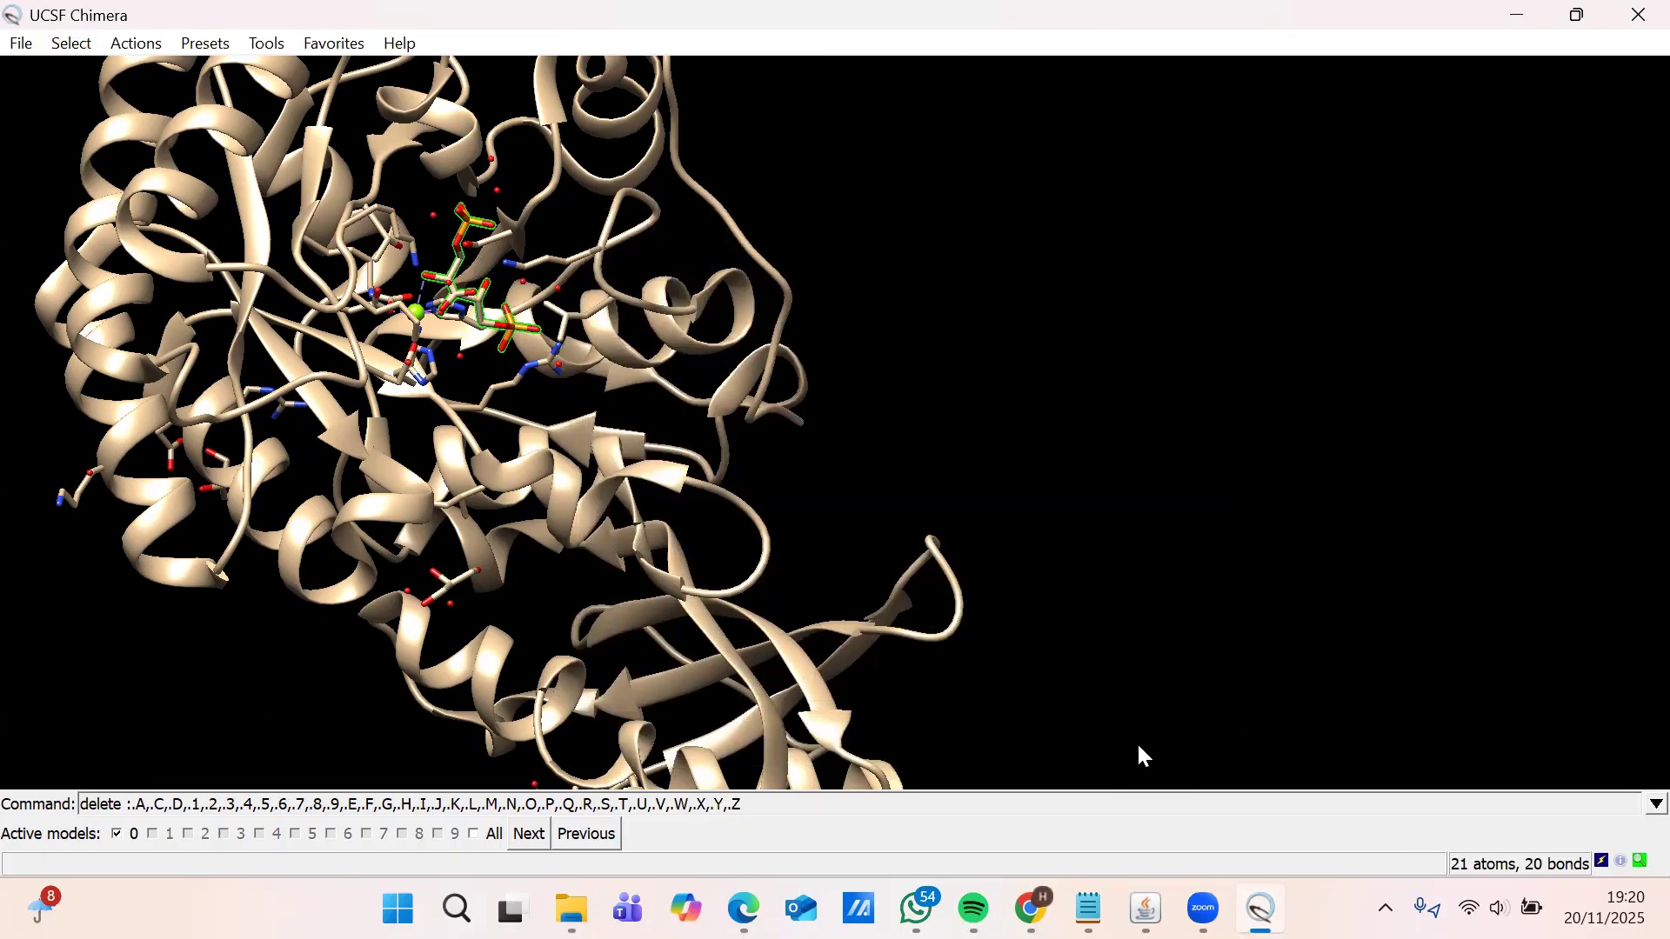
- Check the copied centroid coordinates in Notepad and return to UCSF Chimera
mouse_move(1113, 884)
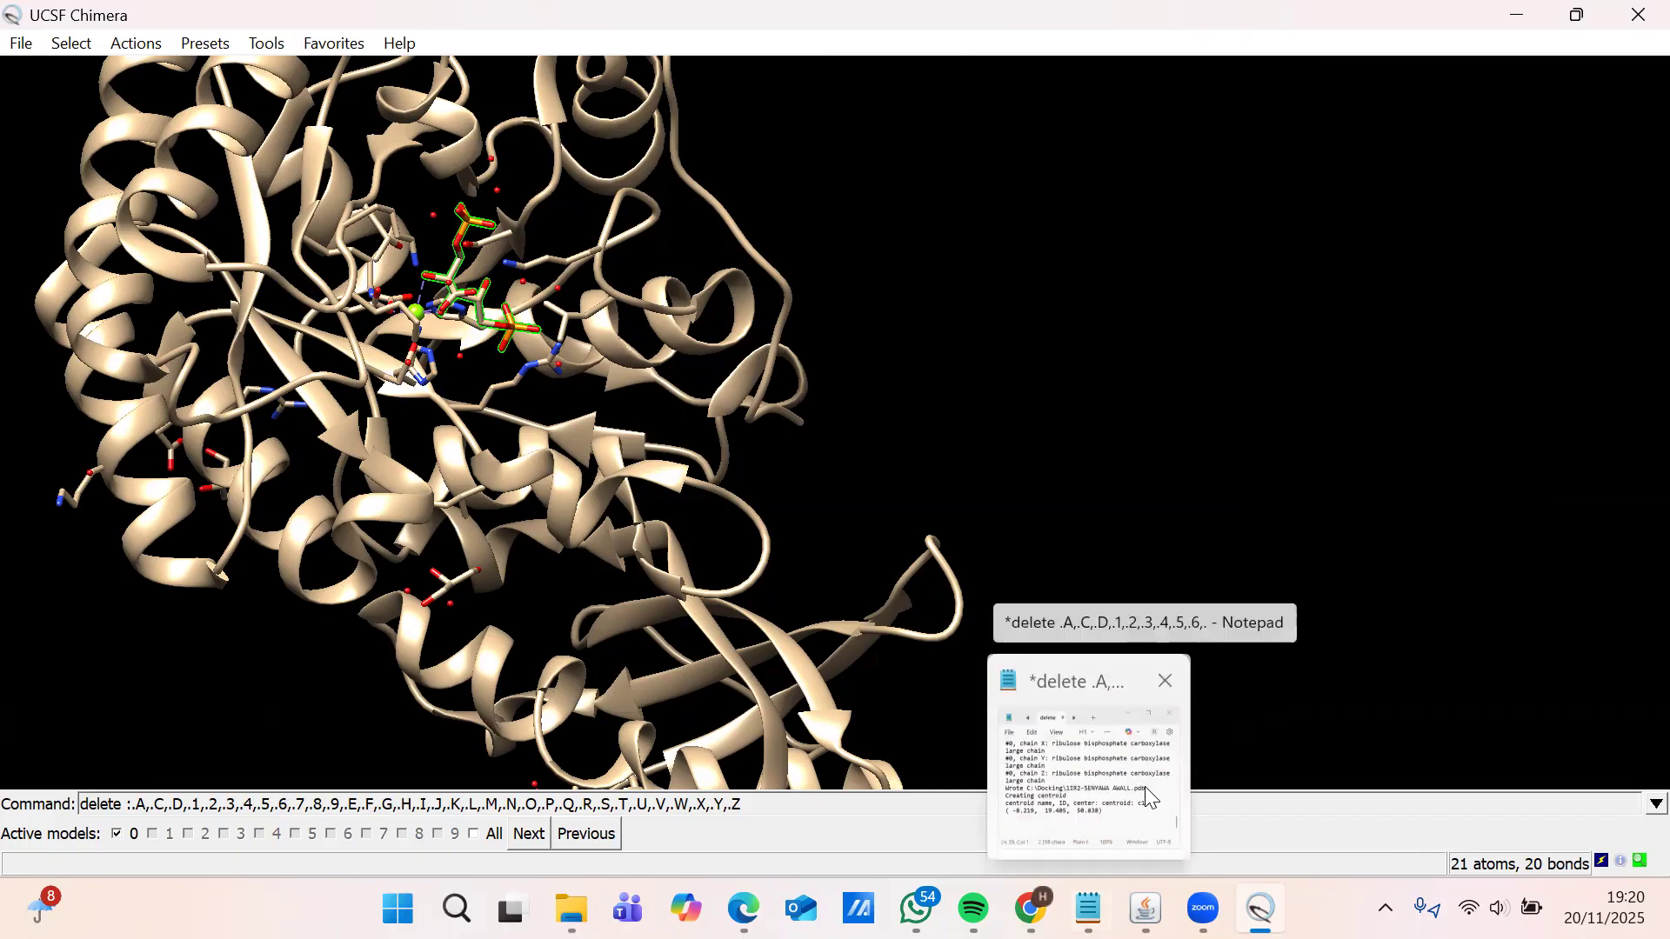
click(1145, 786)
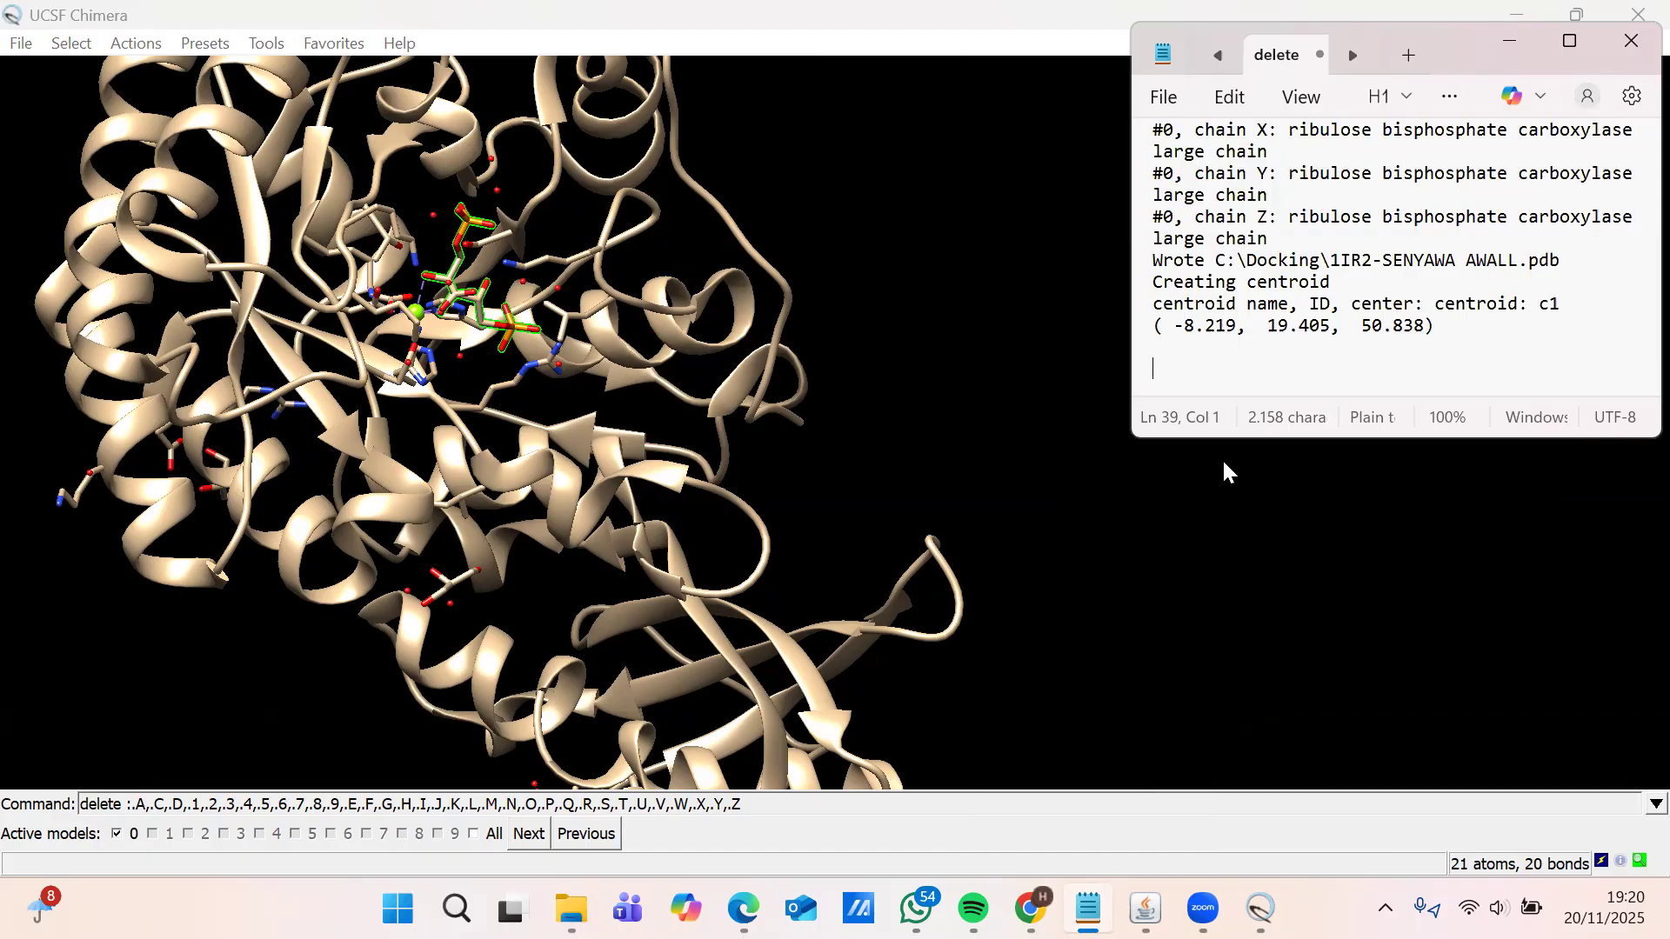
click(1171, 565)
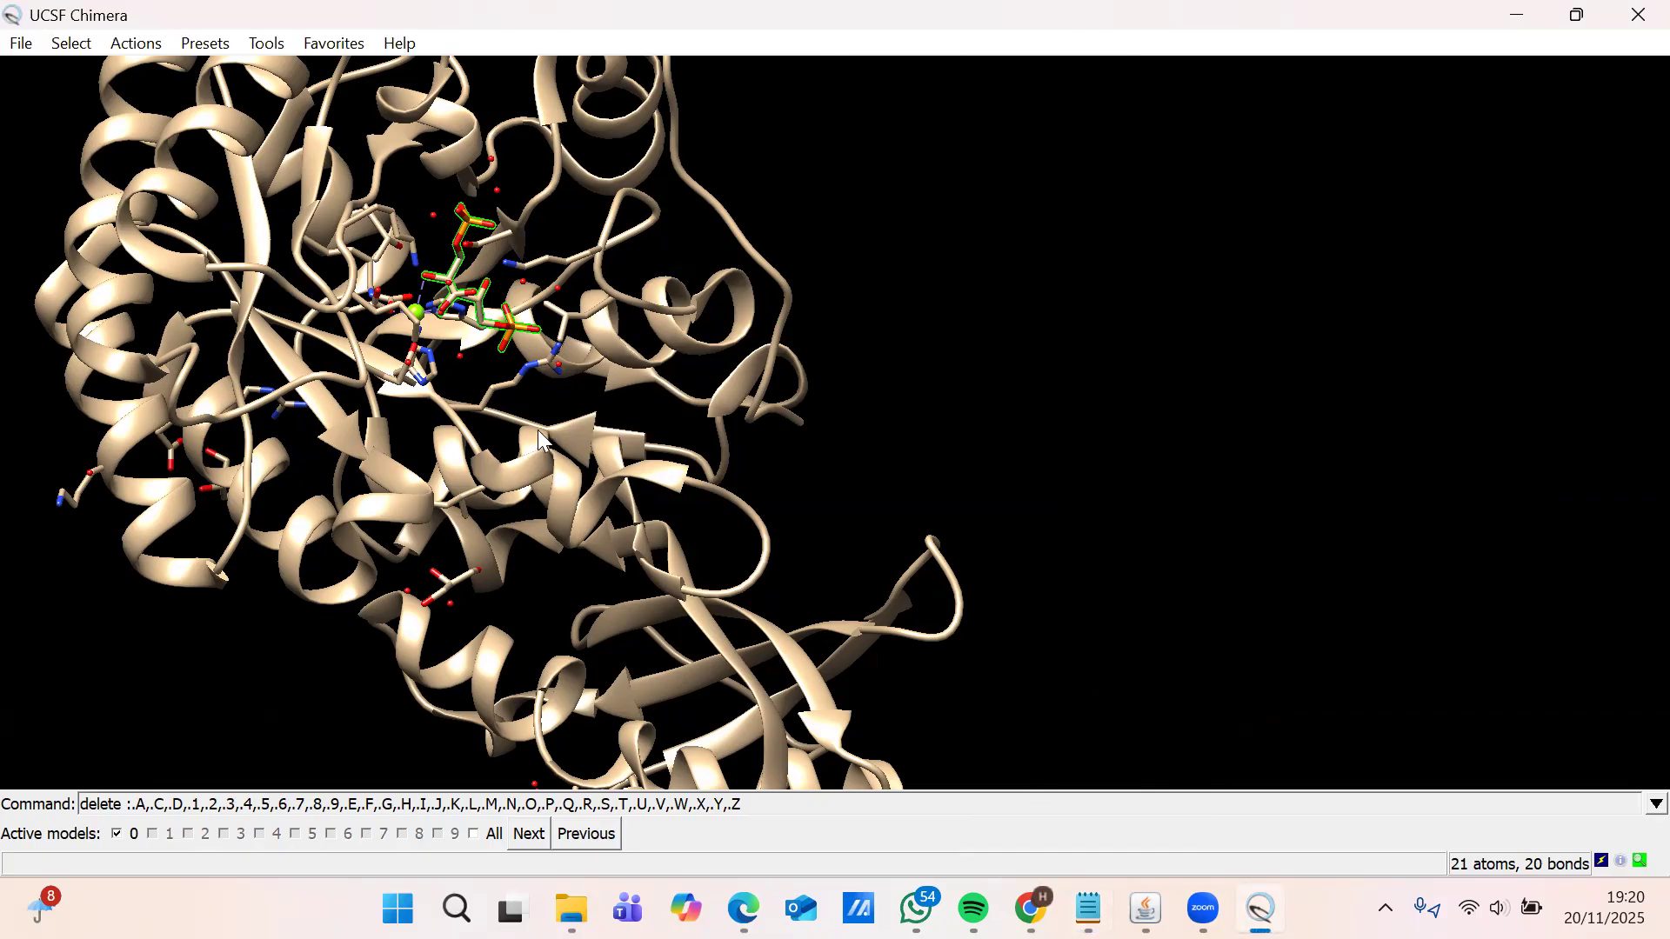
- Select all nonstandard residues in the model and delete their atoms and bonds, leaving only the protein
mouse_move(542, 440)
click(61, 45)
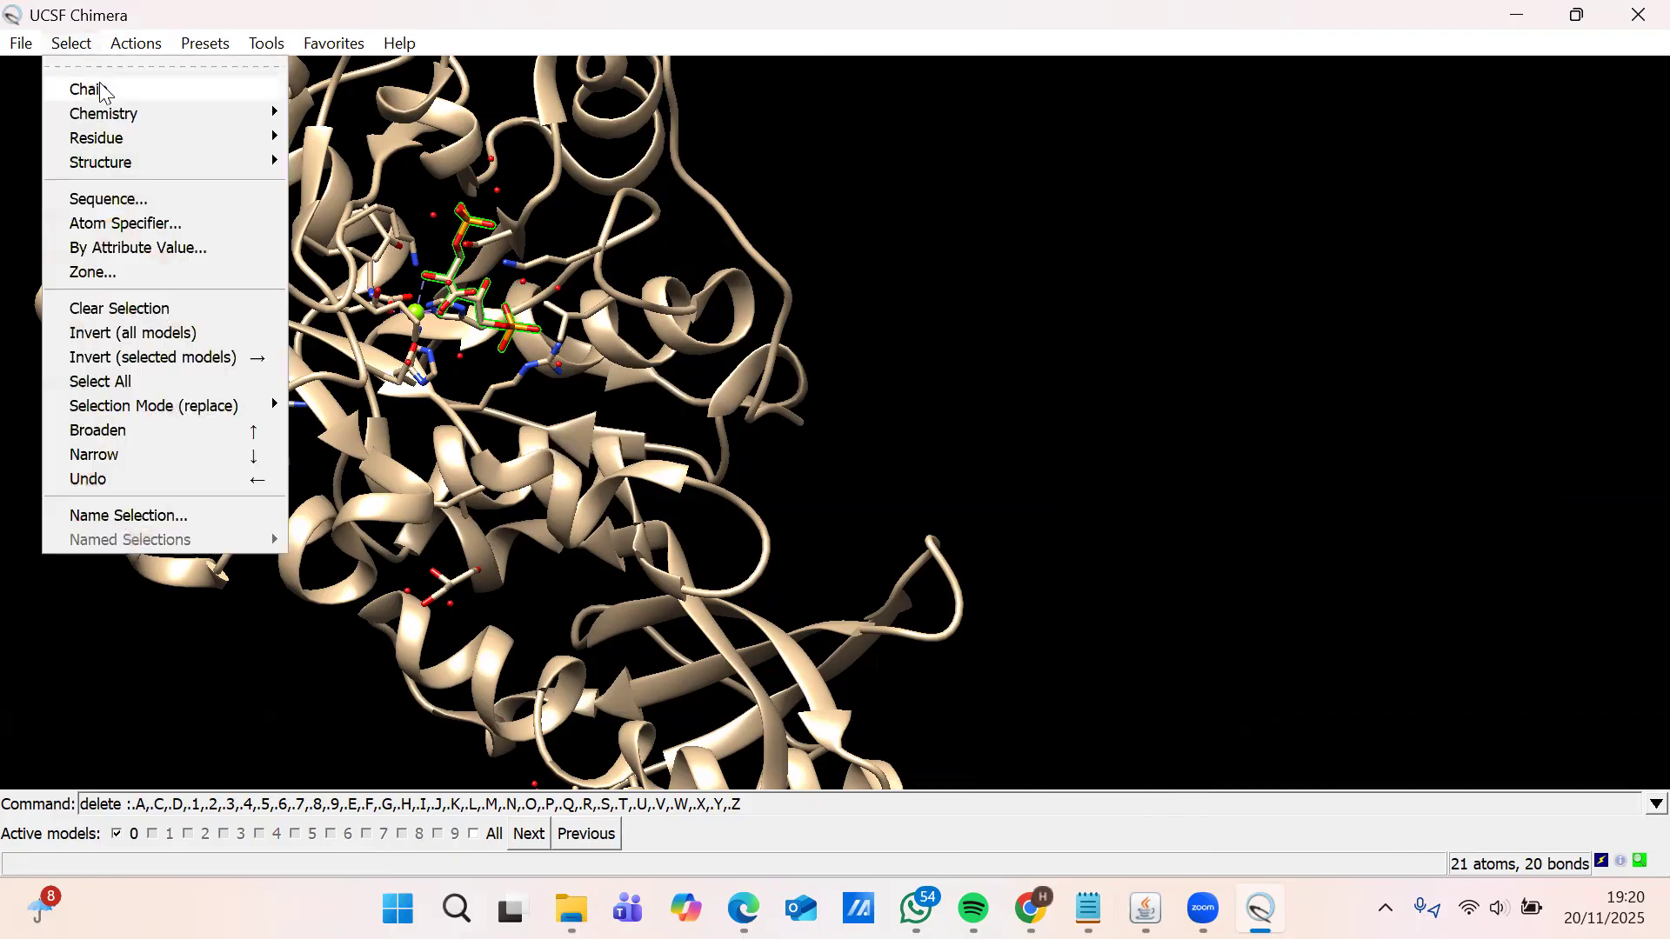
mouse_move(119, 146)
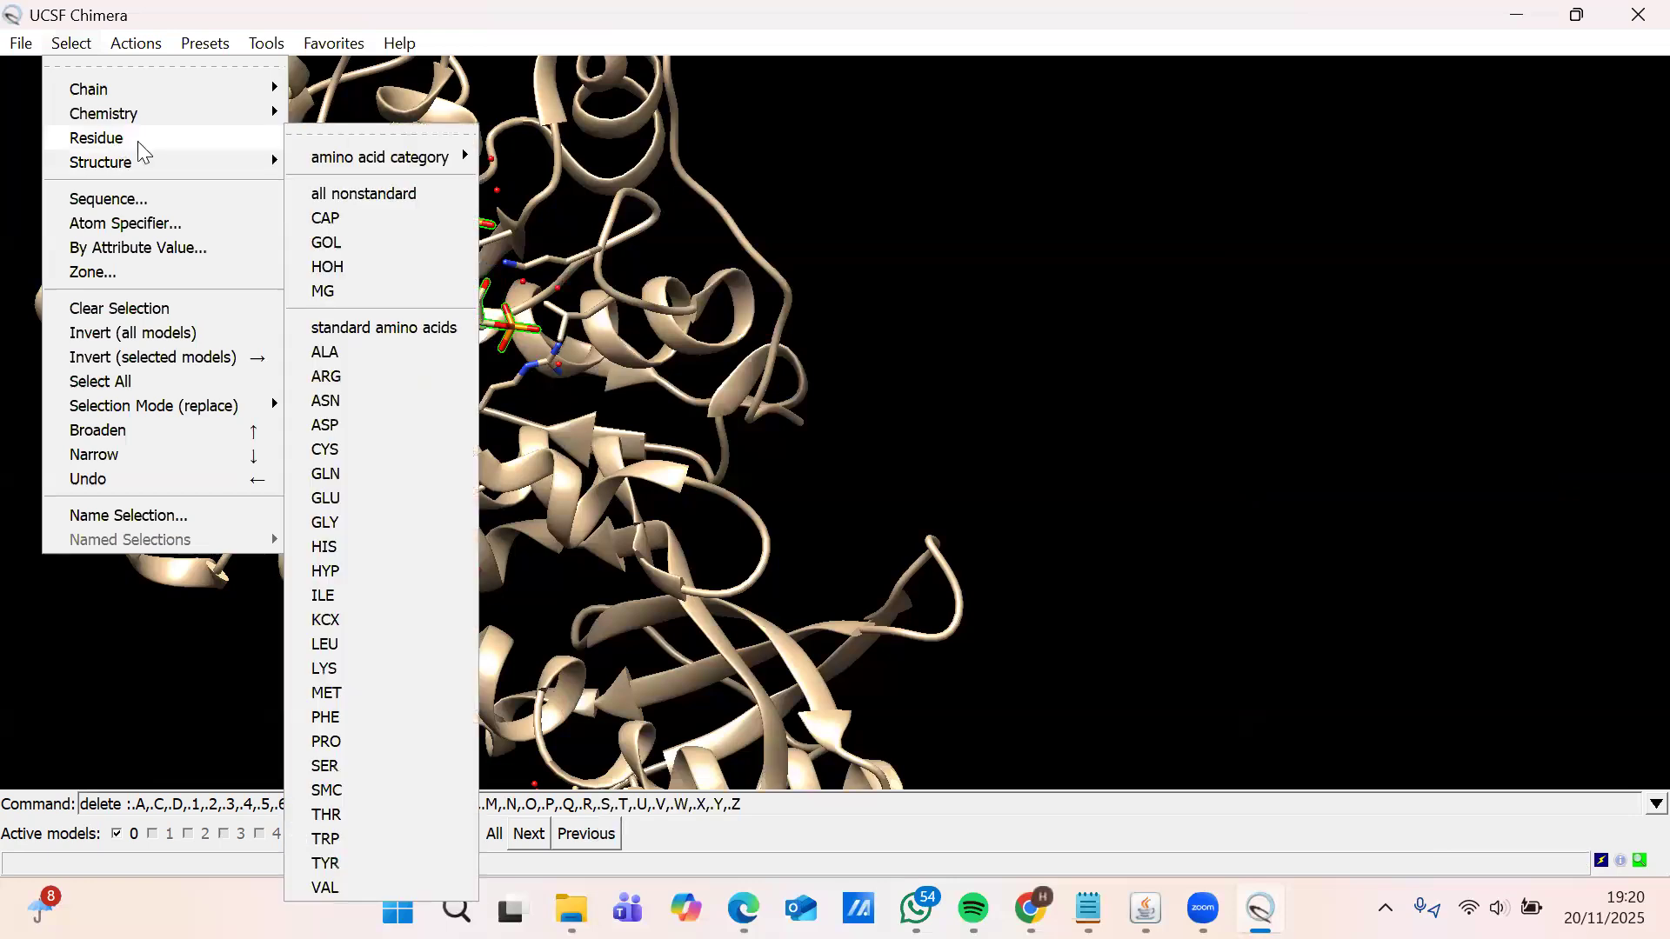
click(315, 192)
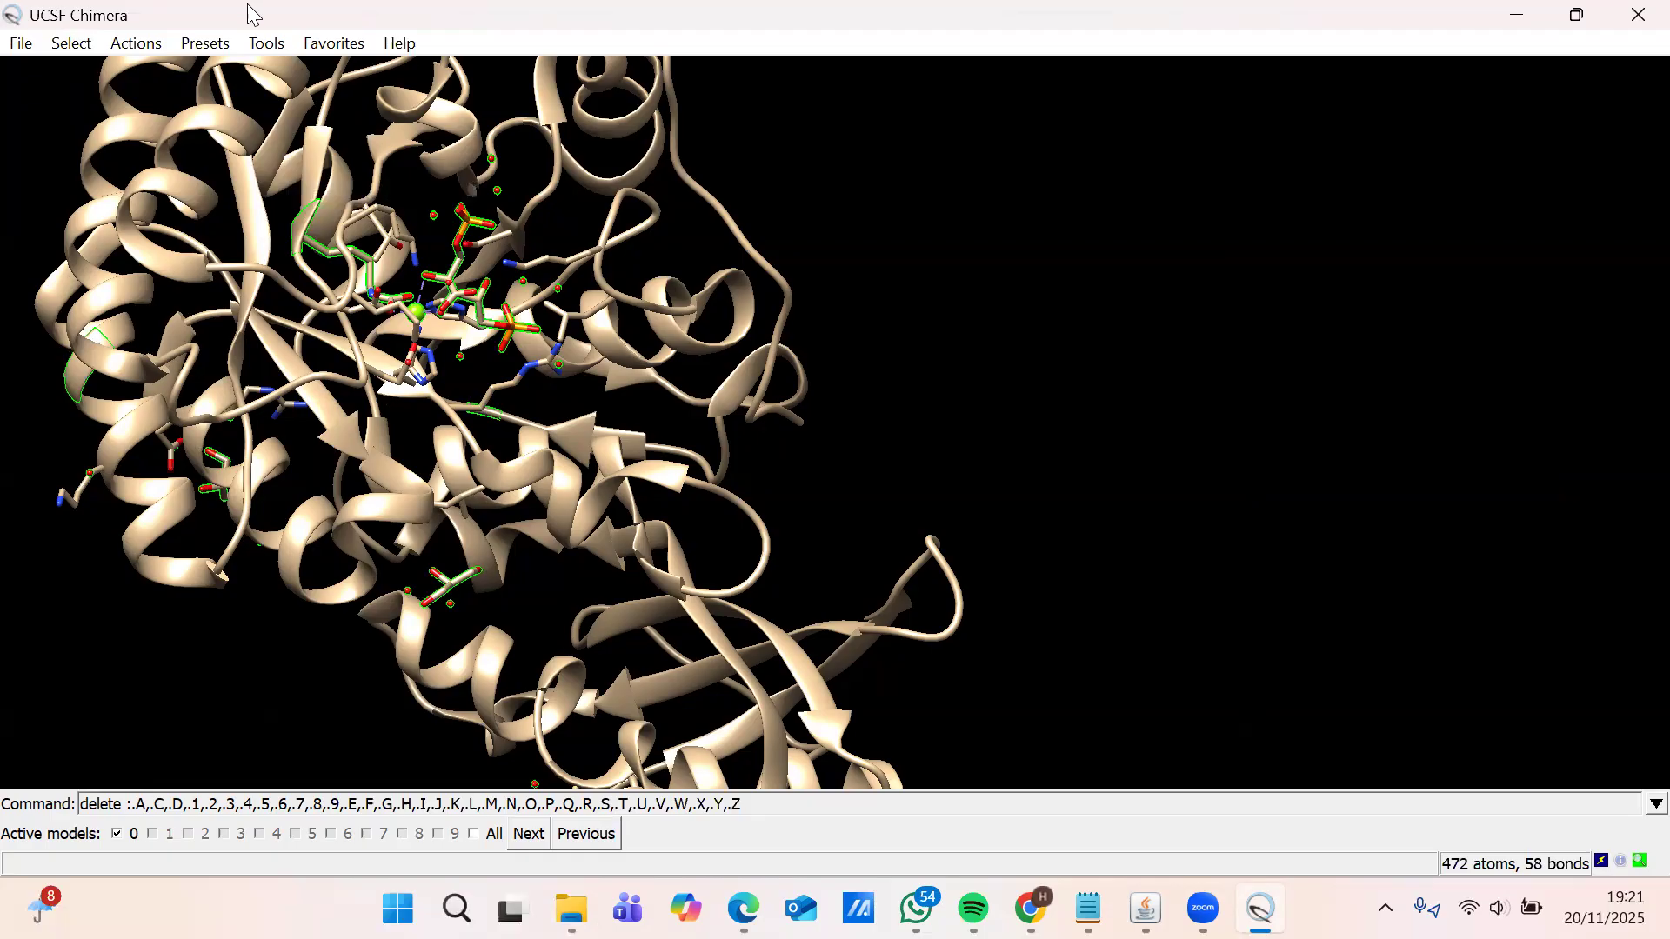
click(136, 43)
click(153, 68)
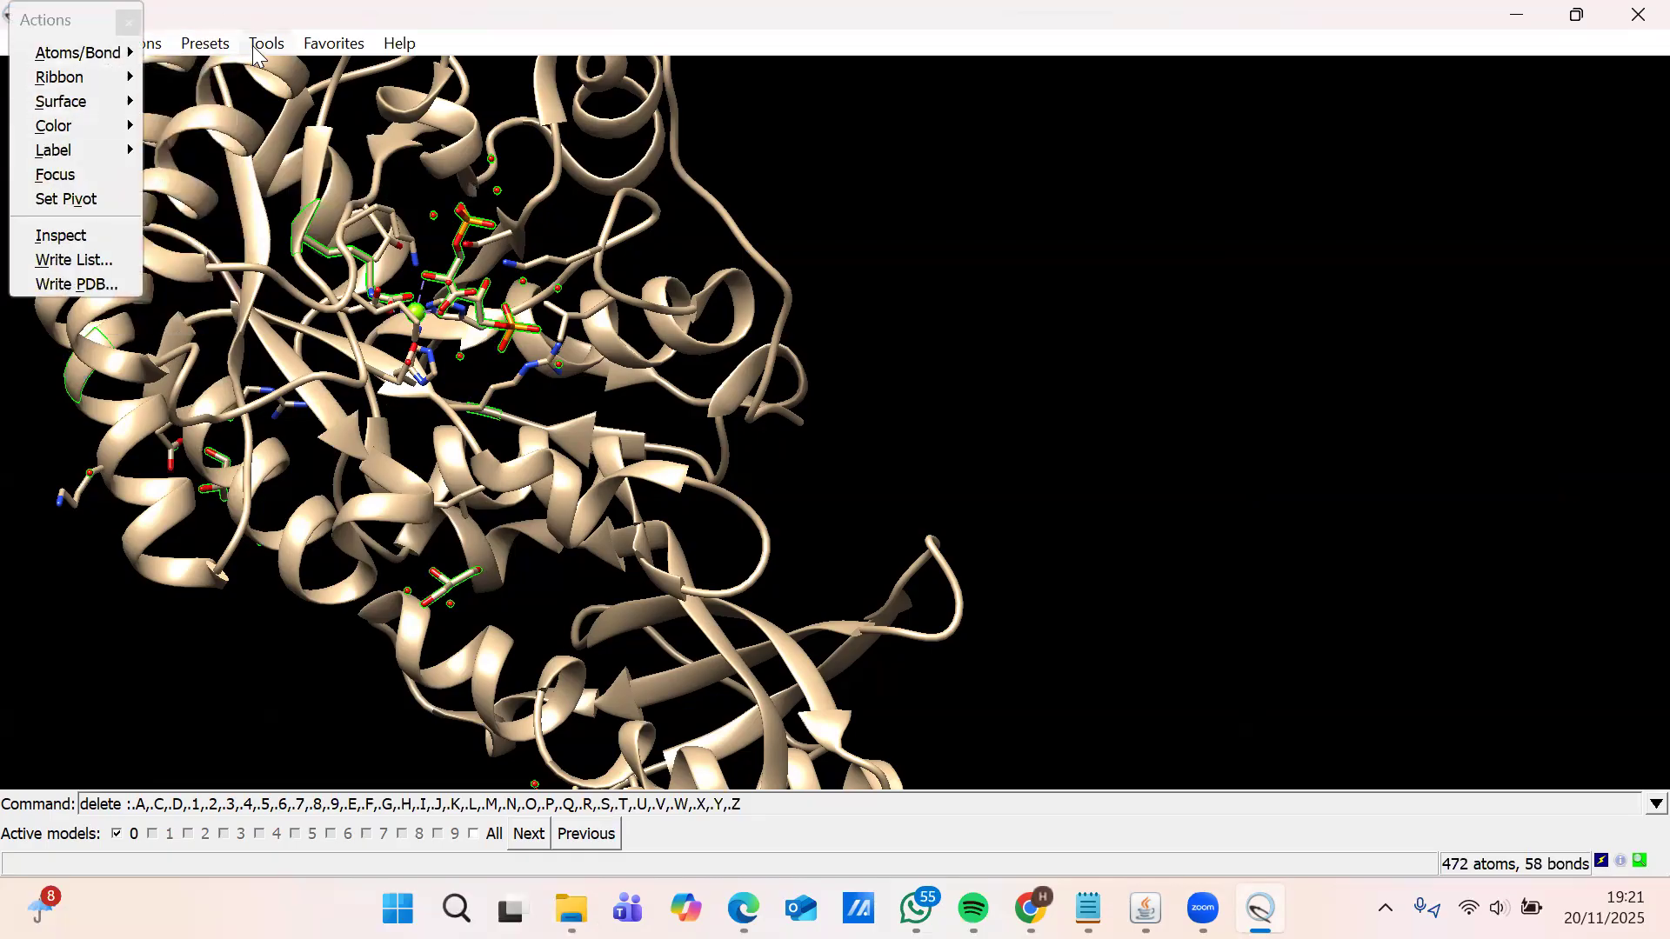
click(156, 44)
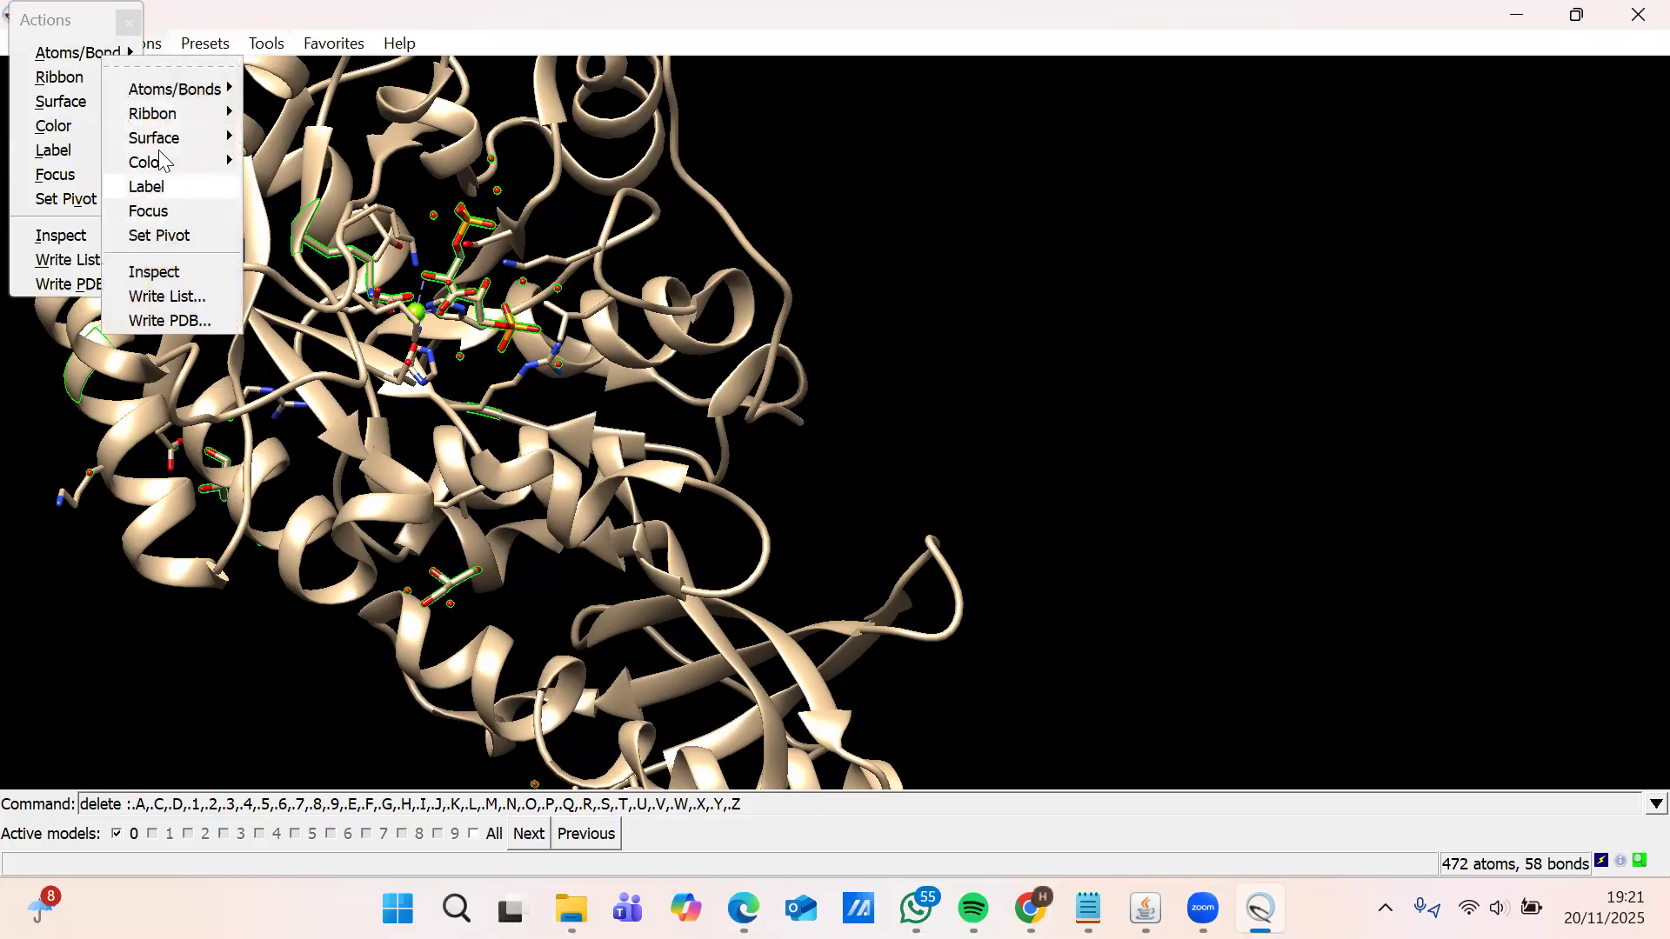
mouse_move(155, 94)
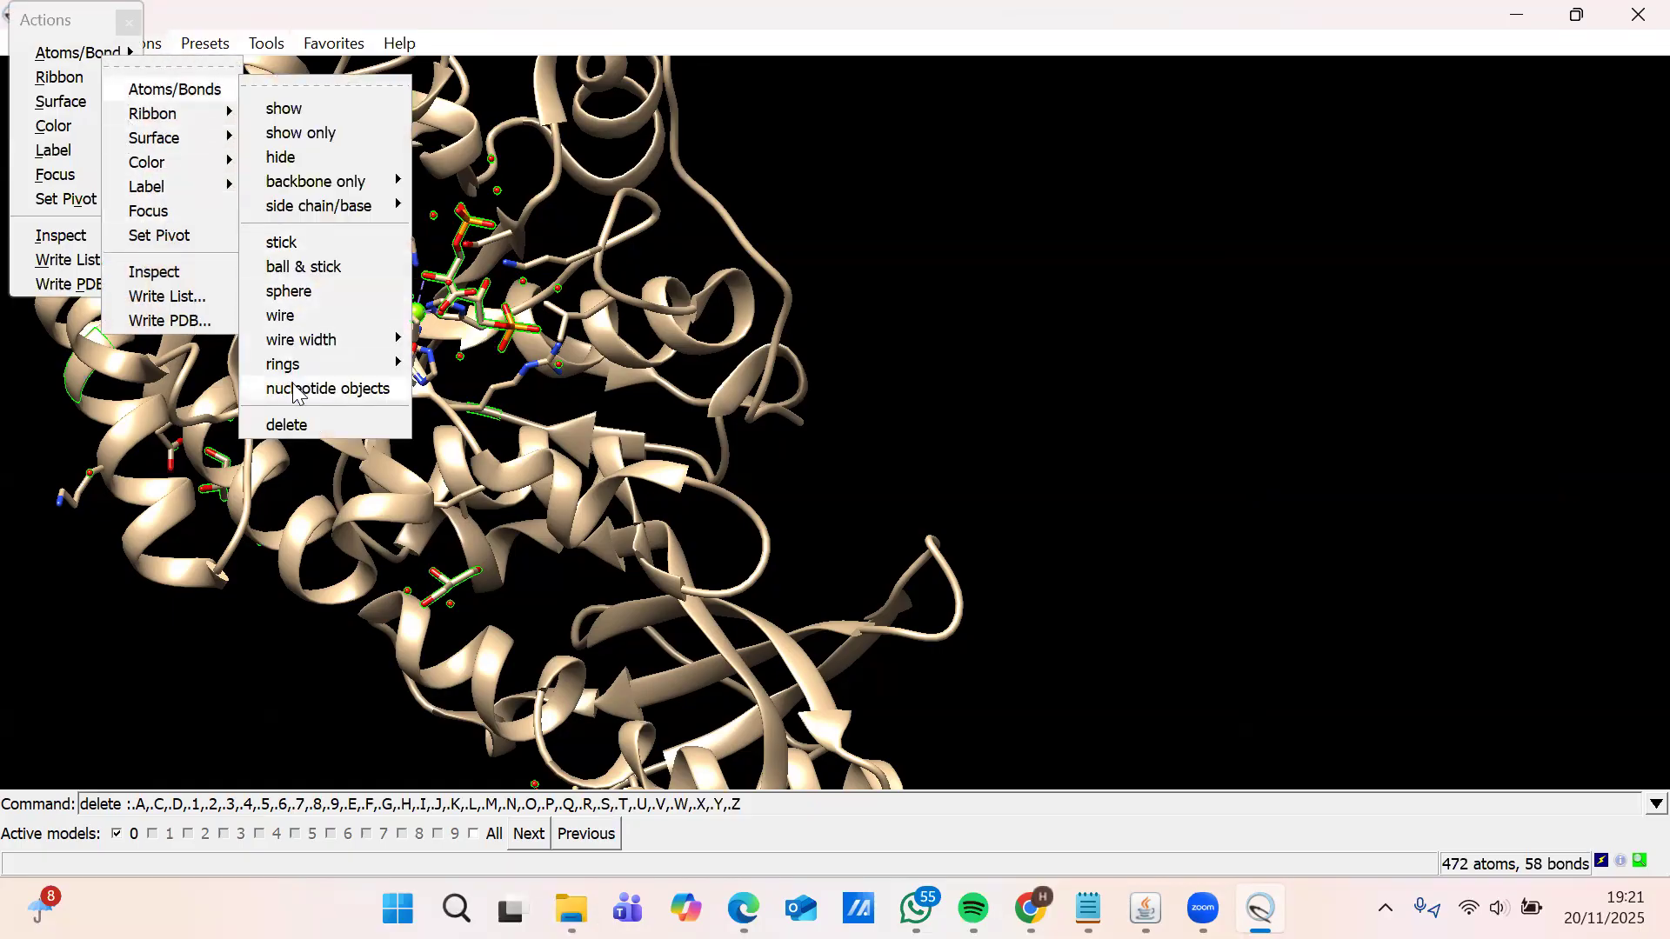
click(294, 425)
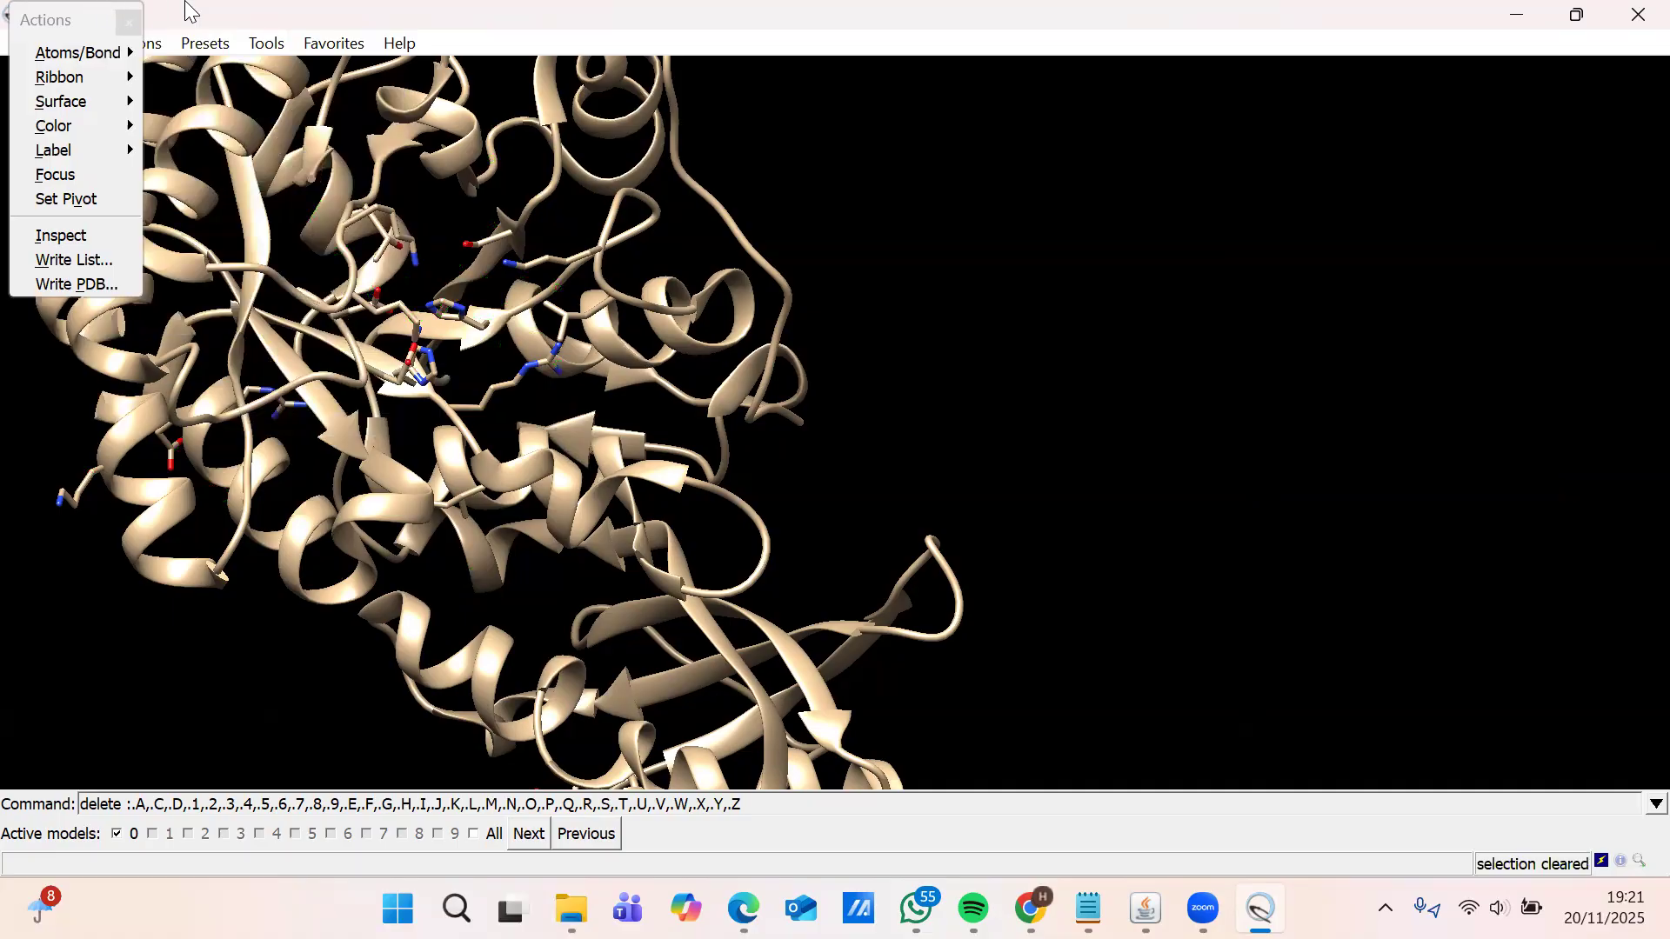
click(128, 27)
click(128, 24)
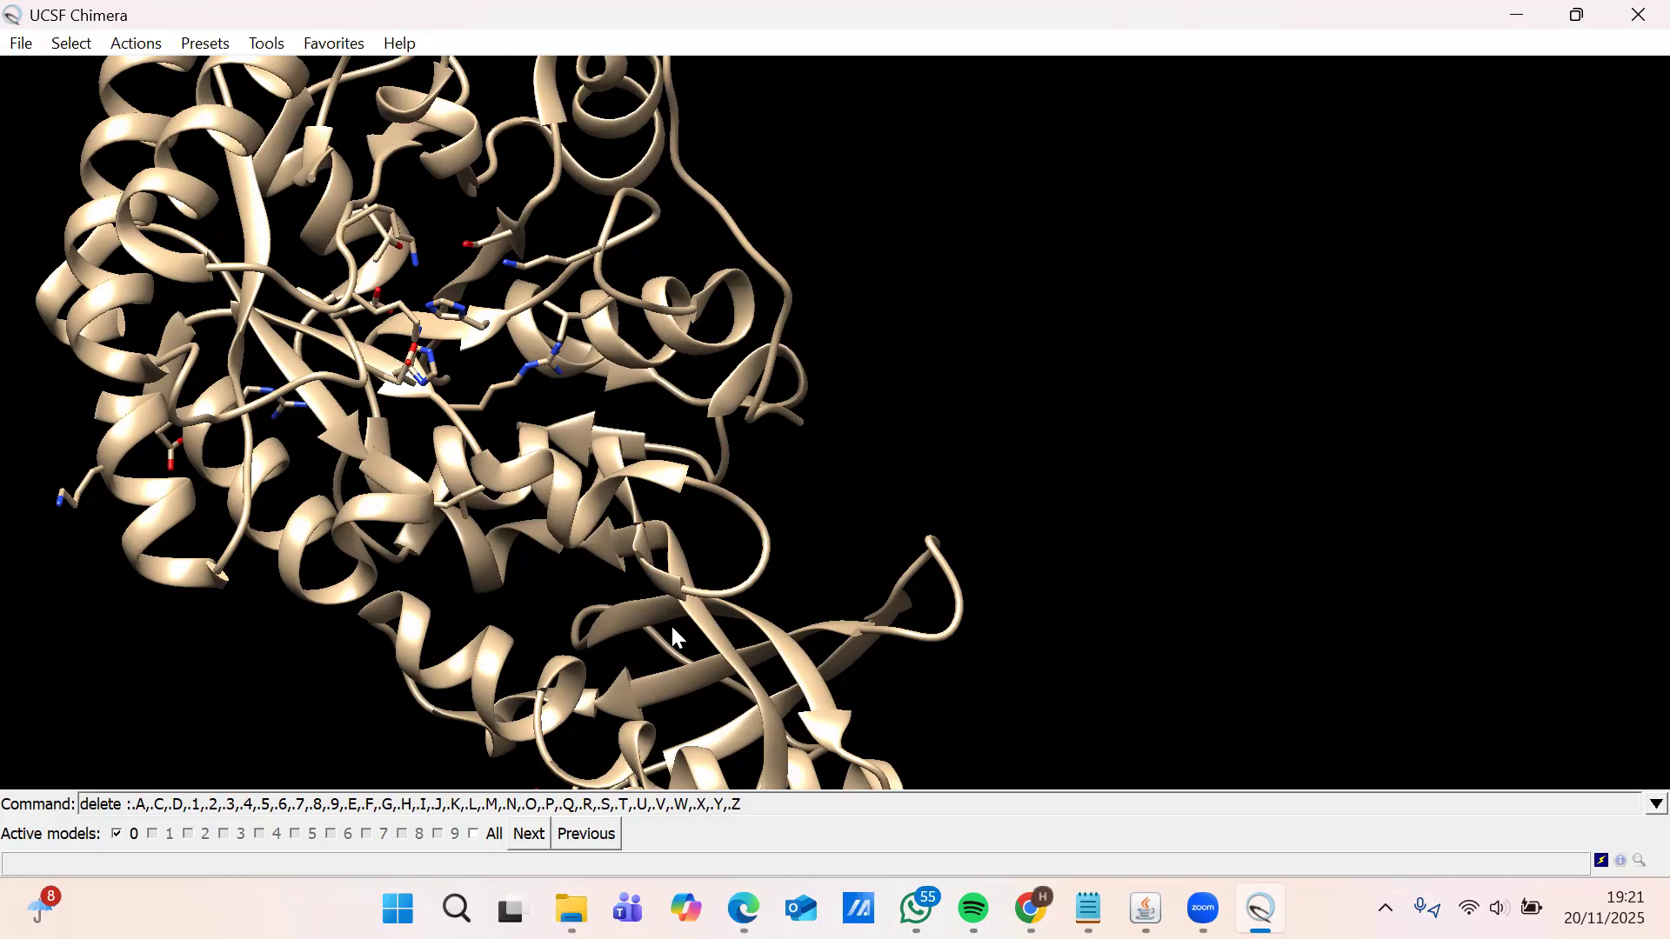
- Set up Dock Prep for the 1IR2 receptor with writing of a Mol2 file turned off
click(287, 42)
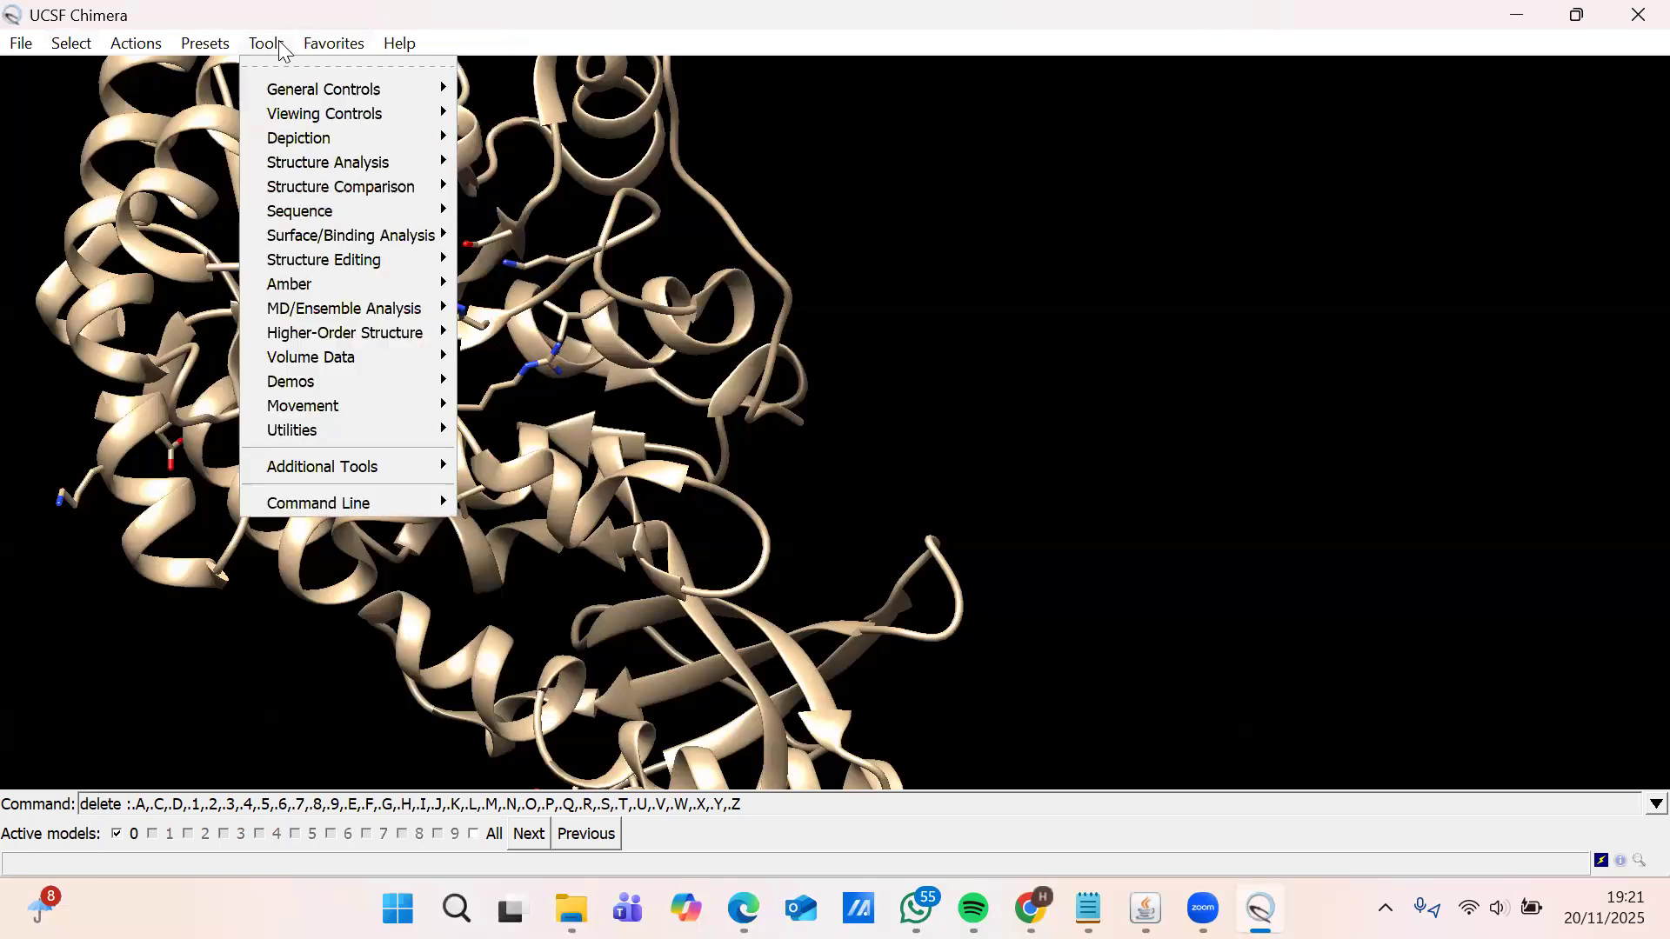
mouse_move(348, 234)
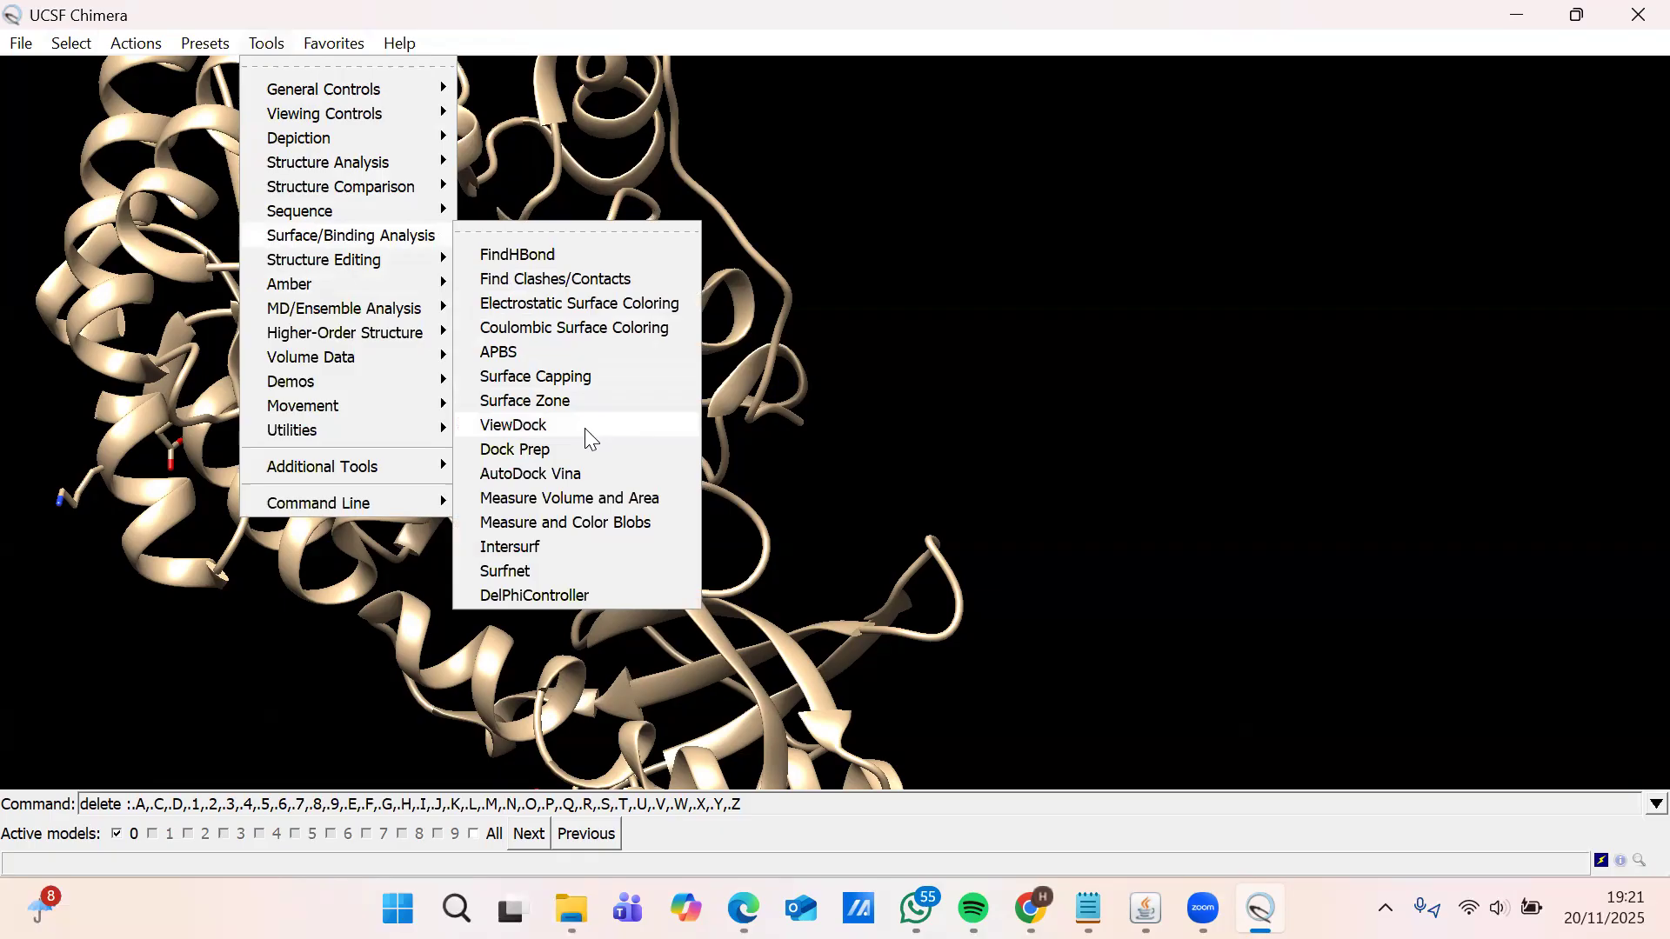
click(587, 450)
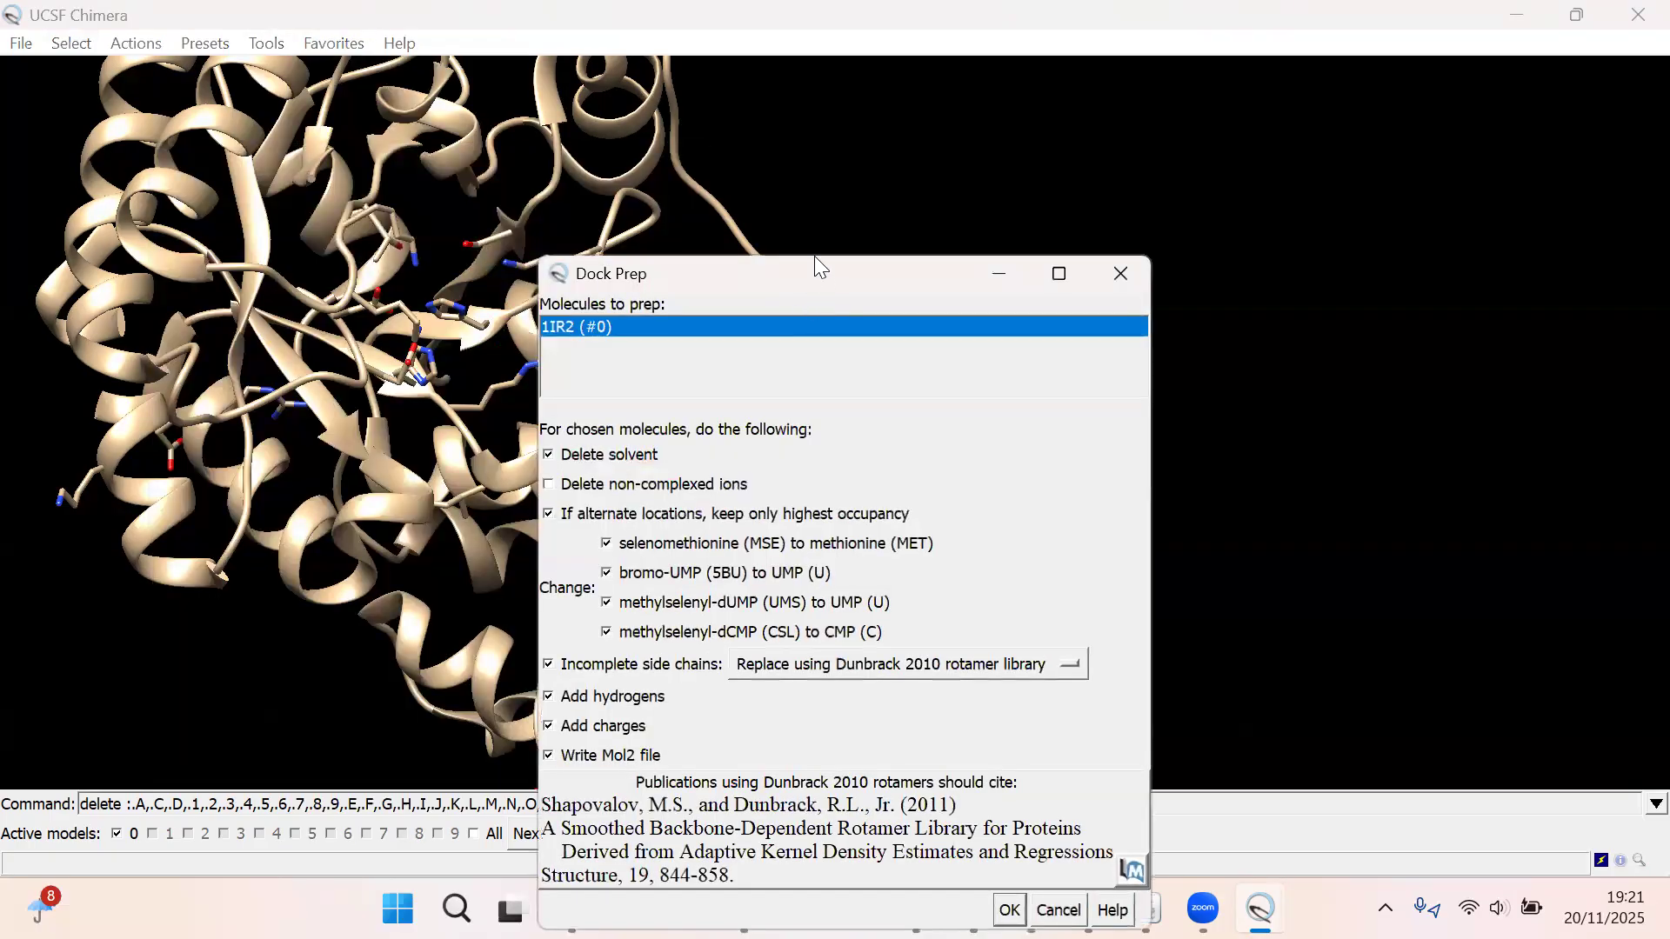
drag(814, 258, 804, 99)
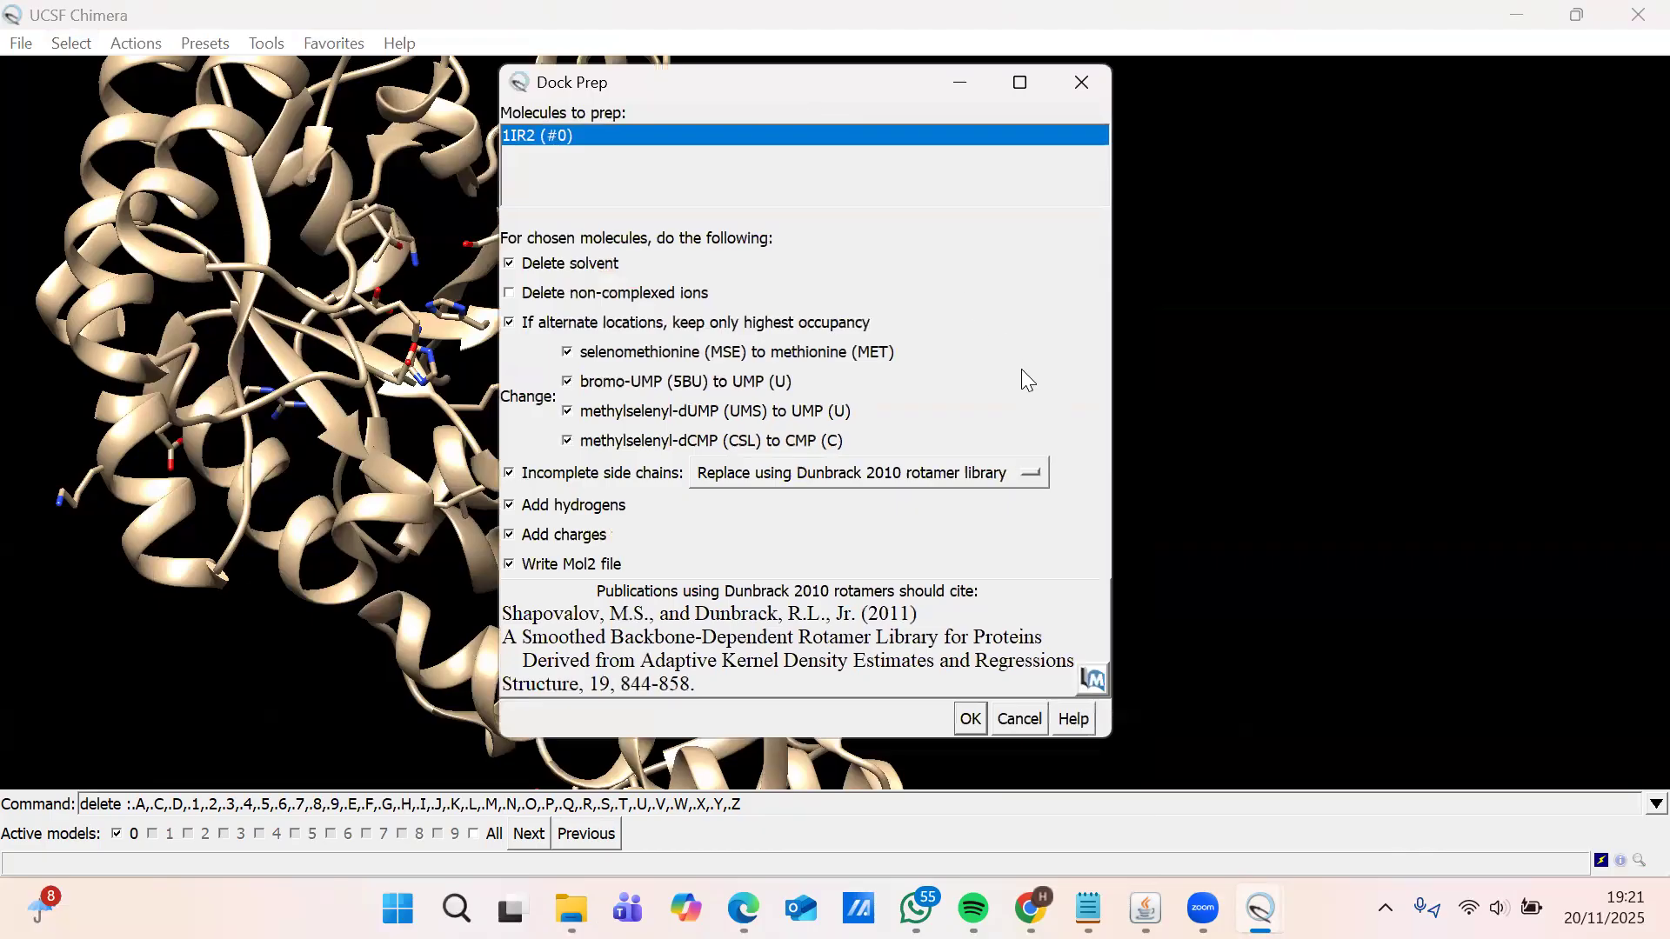
click(603, 567)
- Take a screenshot of the Dunbrack 2010 rotamer library citation in the Dock Prep dialog
key(super)
key(super)
key(super+shift+s)
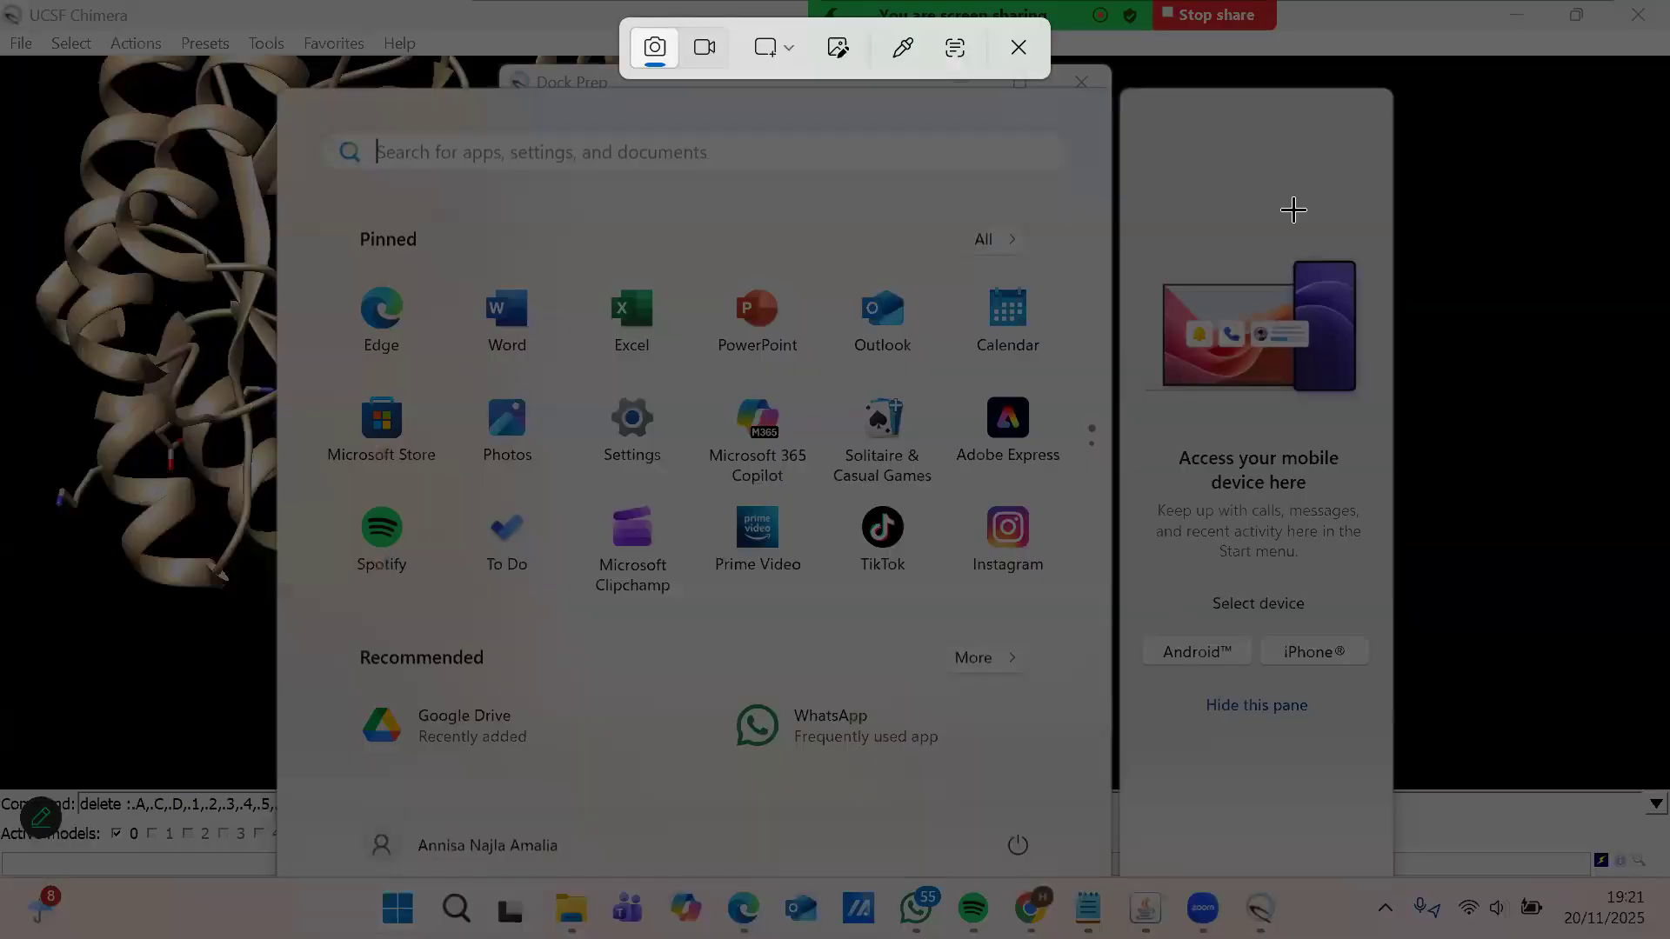
click(1015, 48)
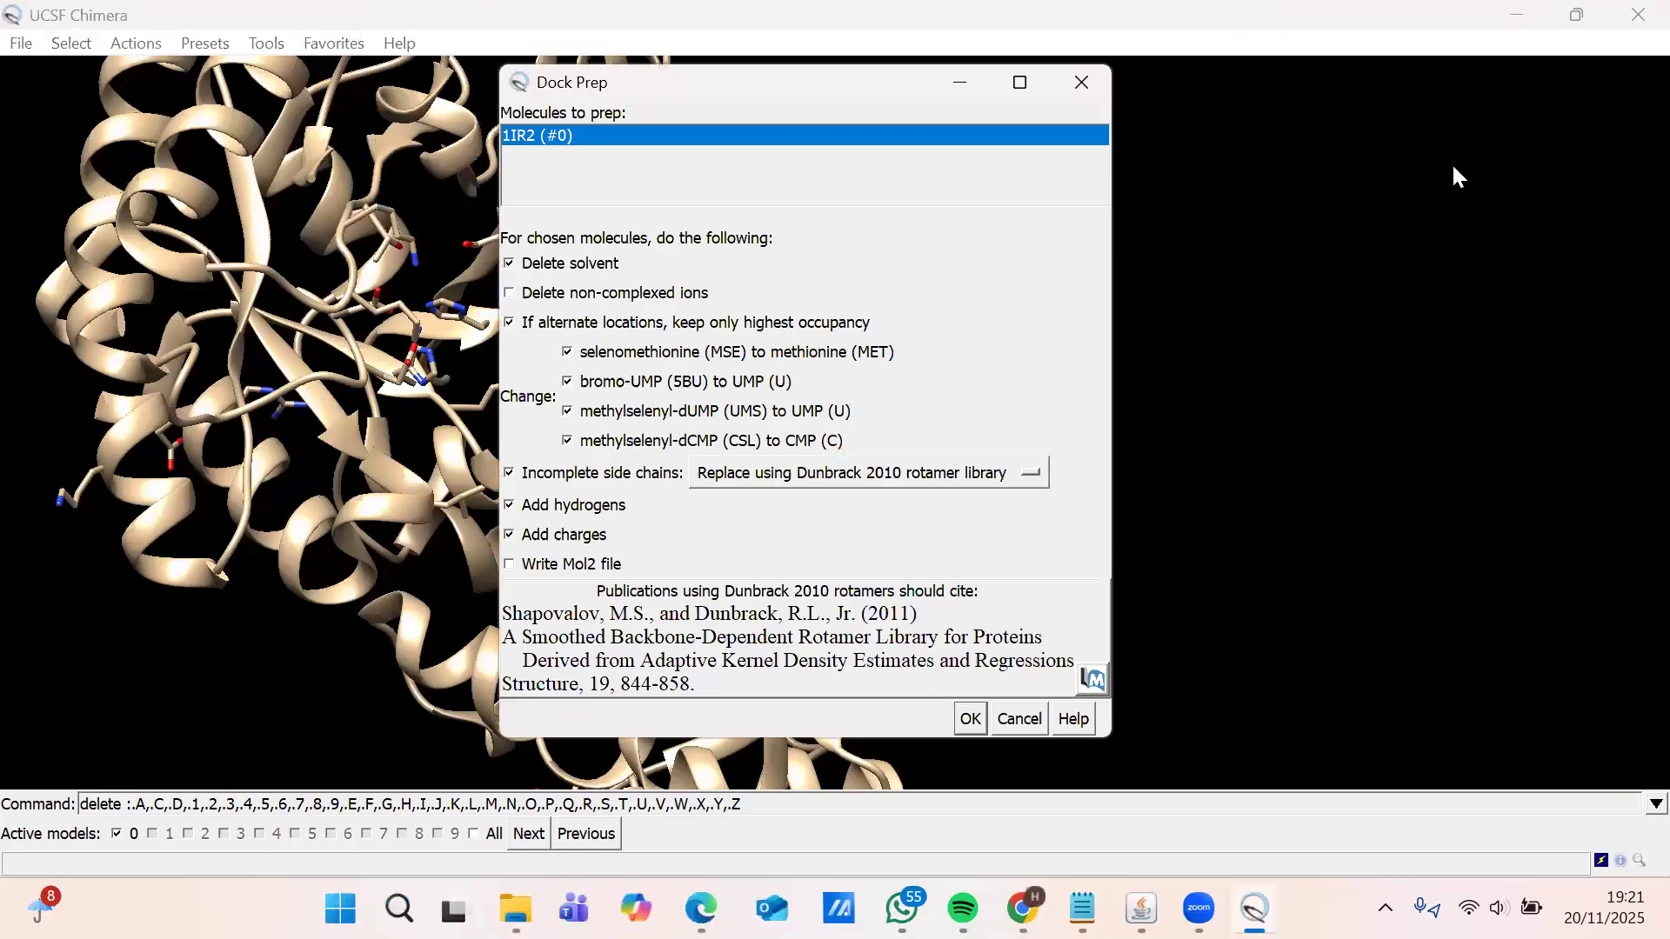
key(super+shift+s)
drag(477, 579, 1098, 696)
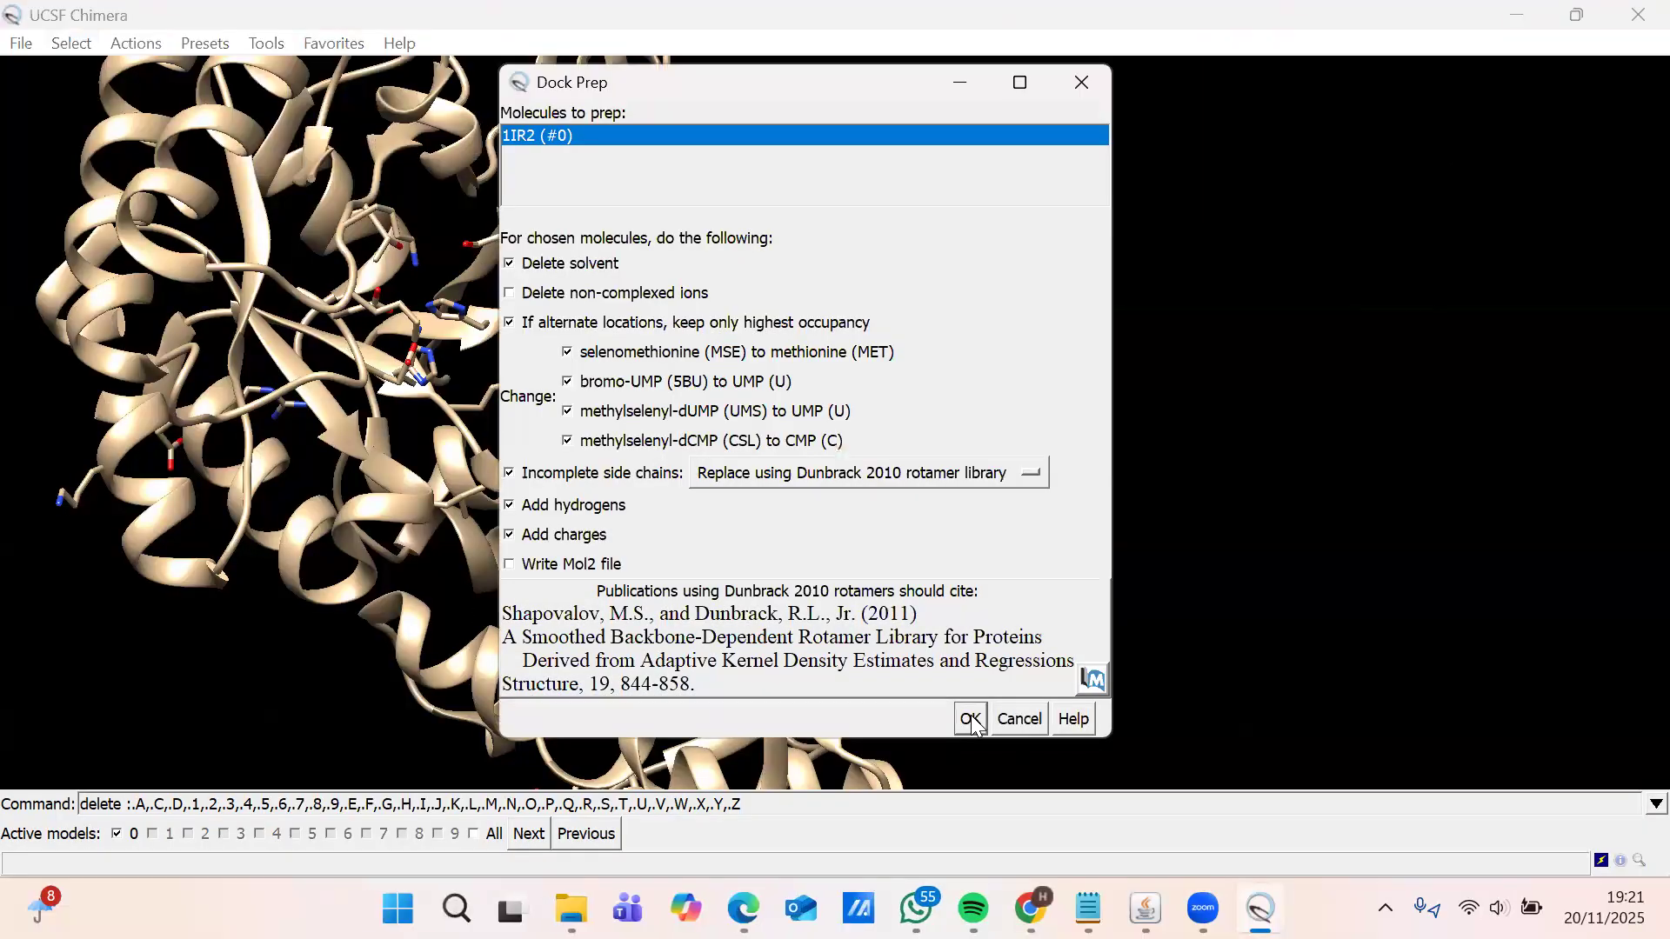
- Run Dock Prep on 1IR2, adding hydrogens with H-bonds considered and assigning AMBER ff14SB and Gasteiger charges
click(971, 720)
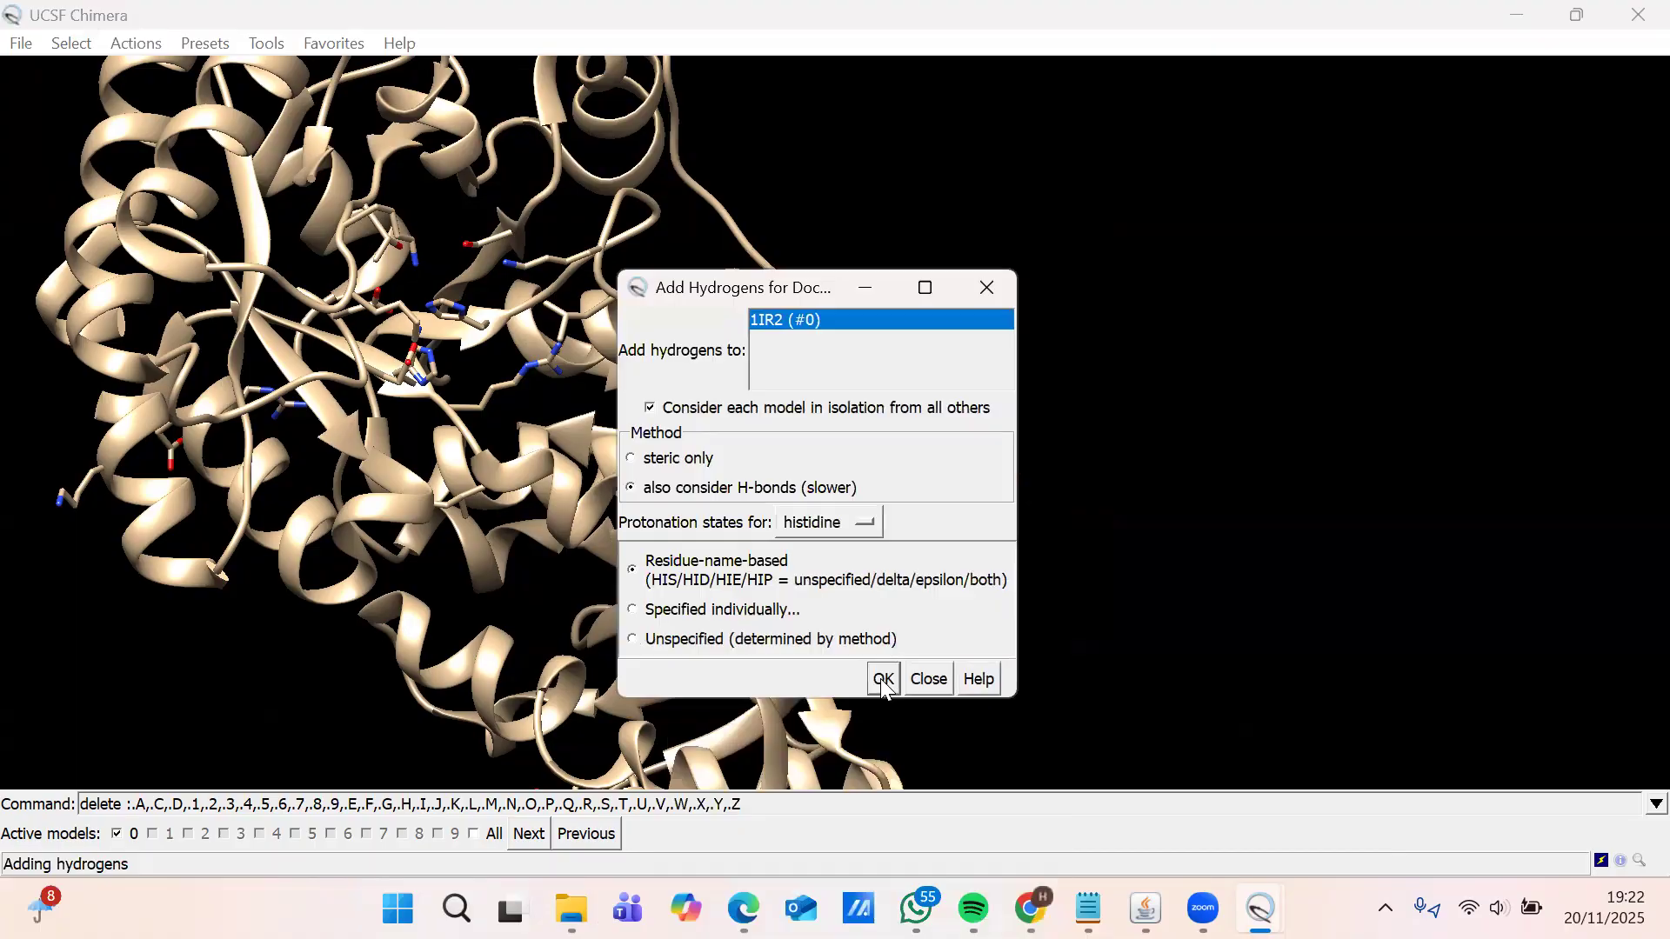
click(884, 679)
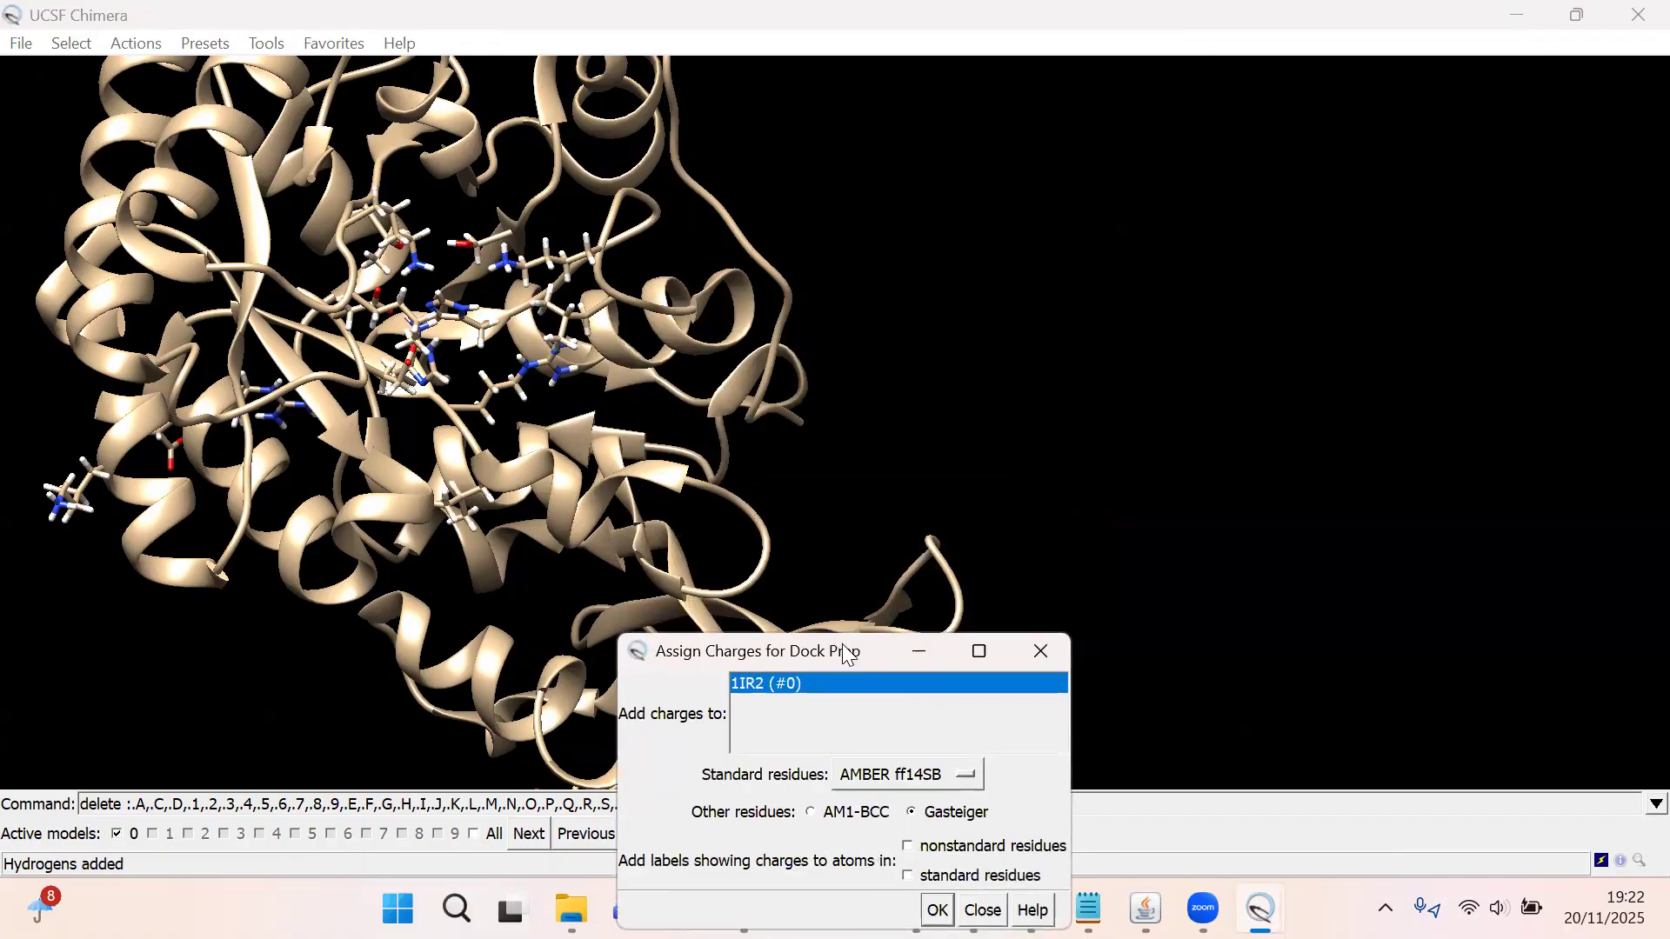
drag(848, 657, 829, 431)
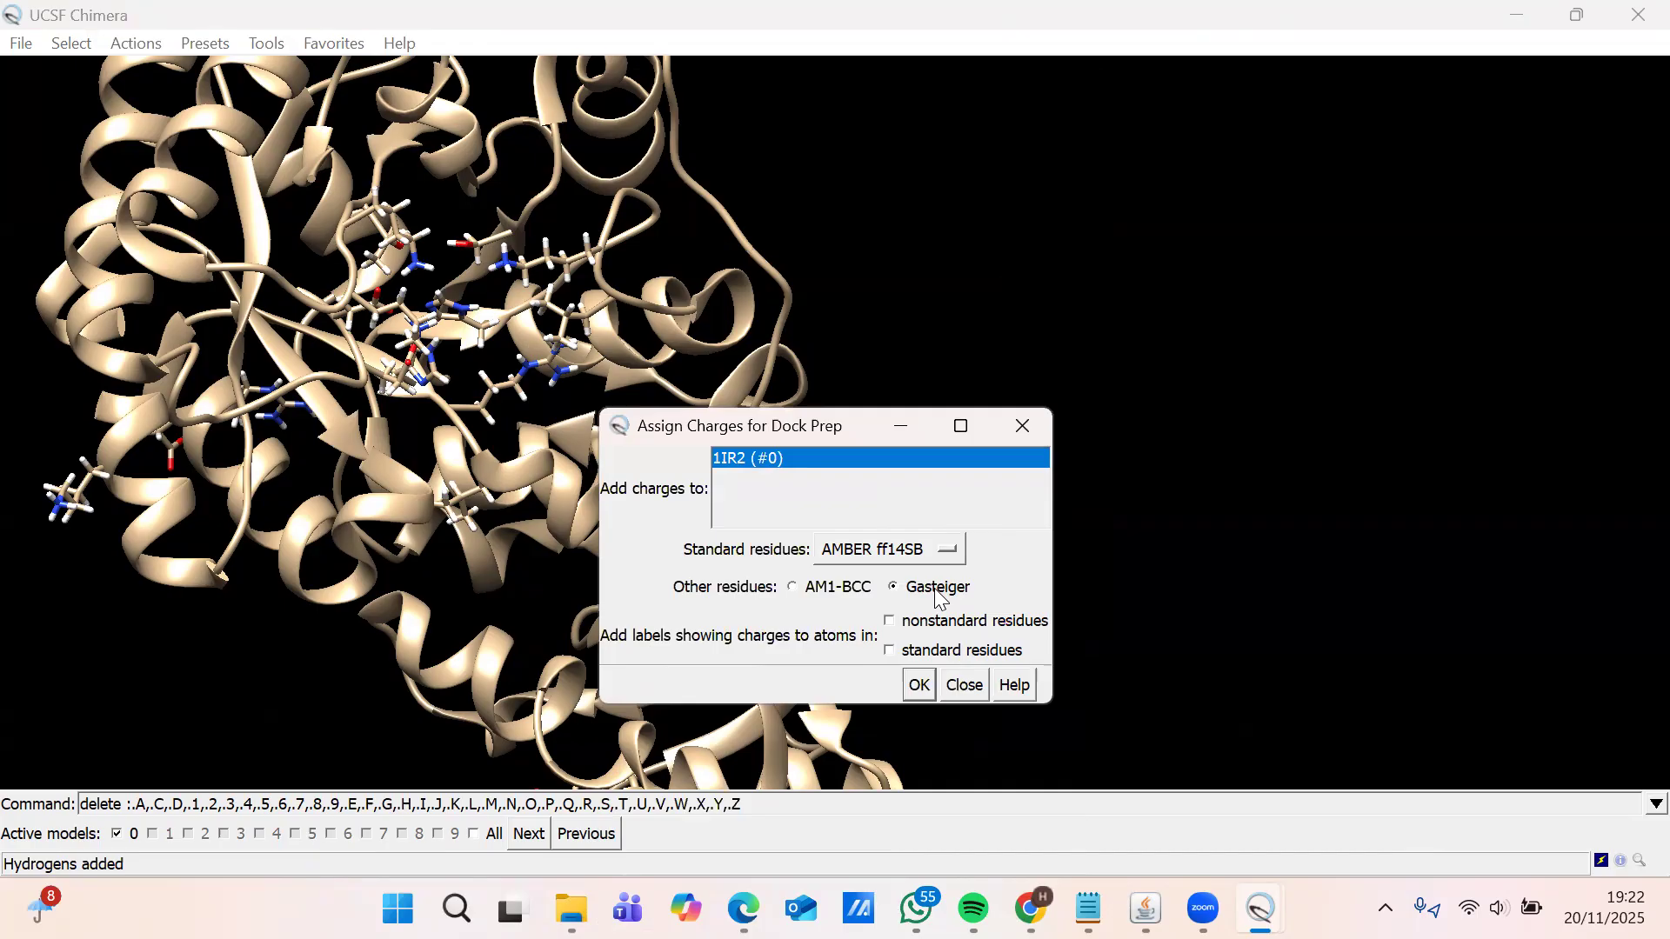
click(920, 683)
- Take a screenshot of the ANTECHAMBER citation and accept a net charge of +0 for HYP with the Gasteiger method
drag(819, 616, 747, 334)
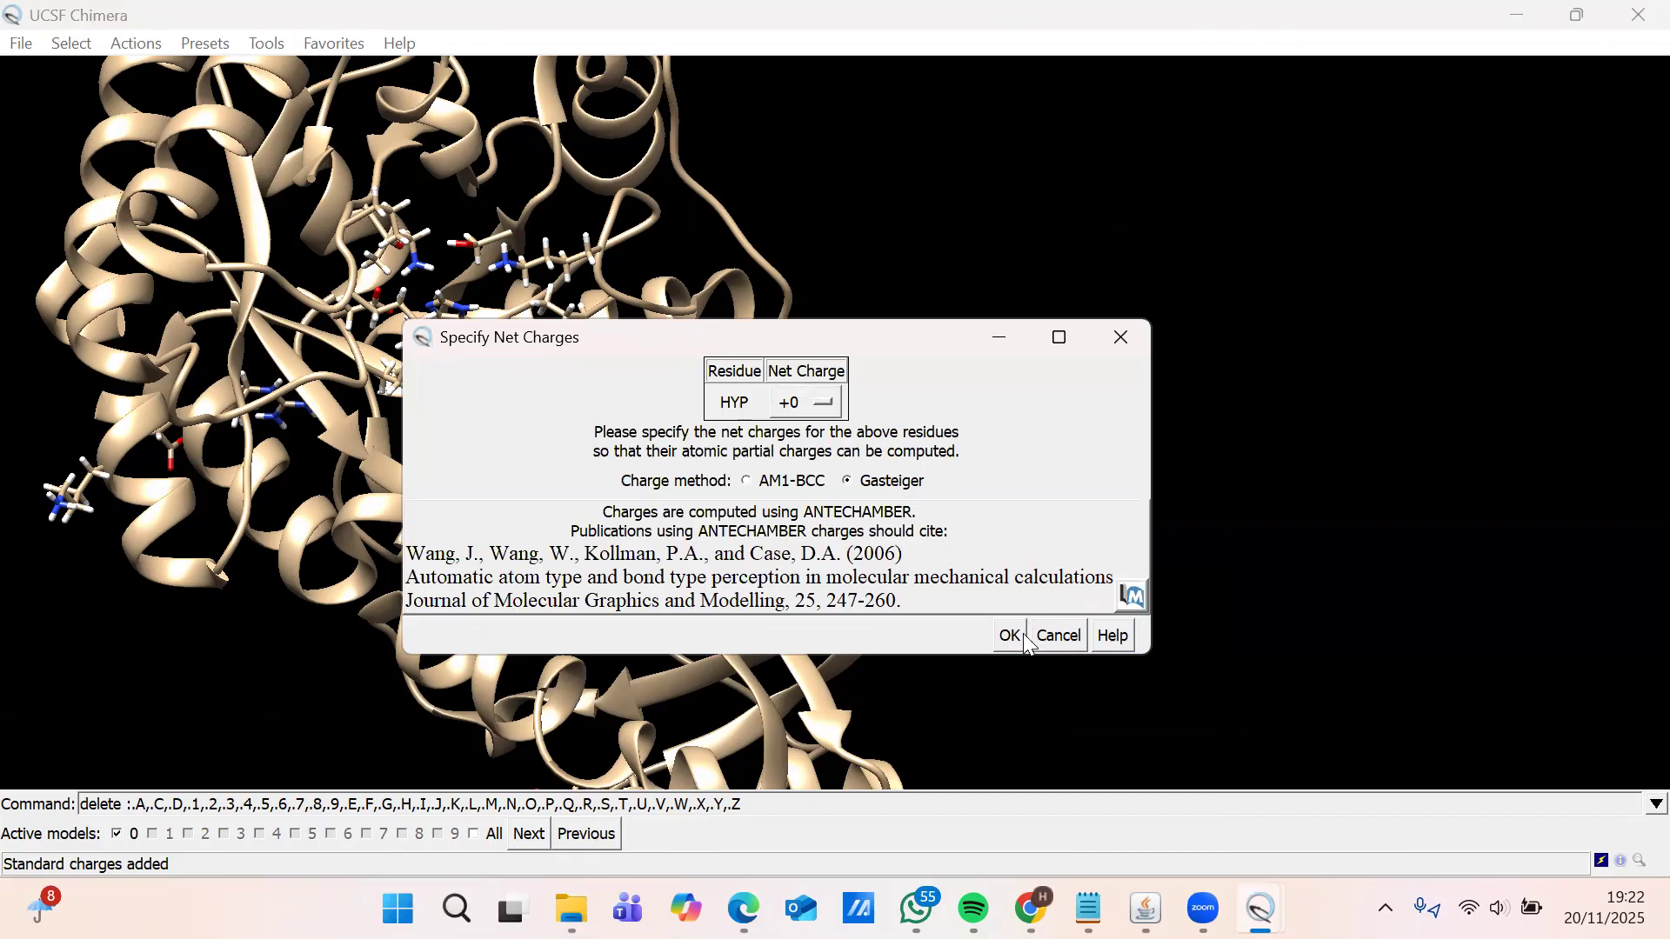
key(super+shift+s)
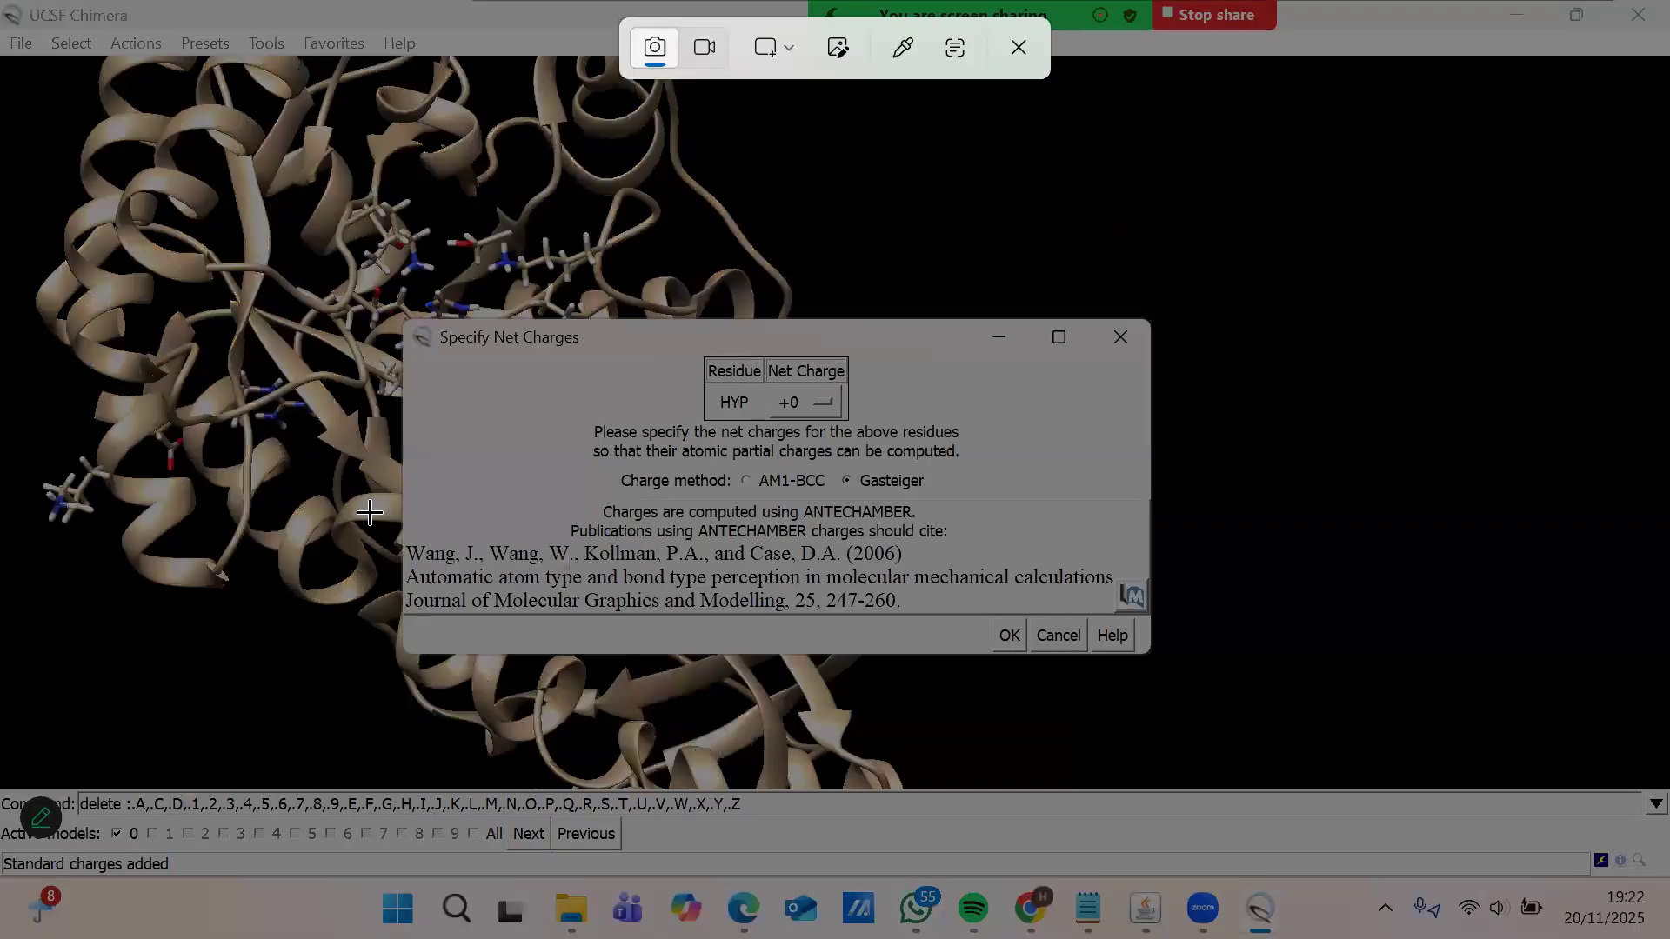
drag(1063, 604, 1138, 633)
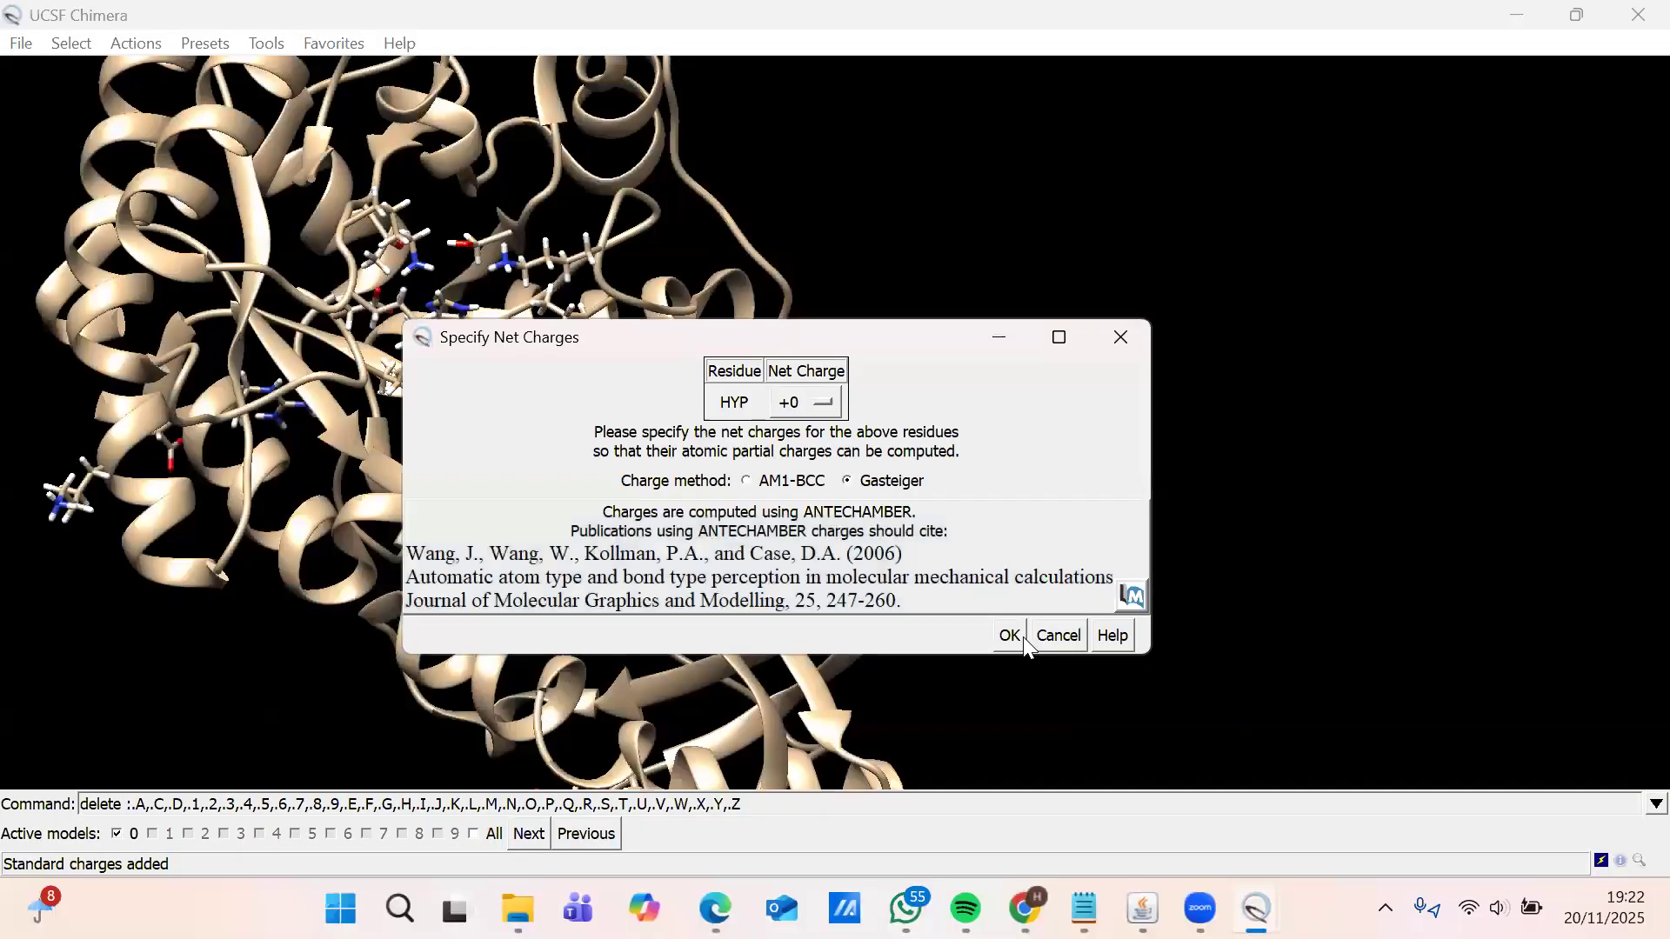
click(1017, 640)
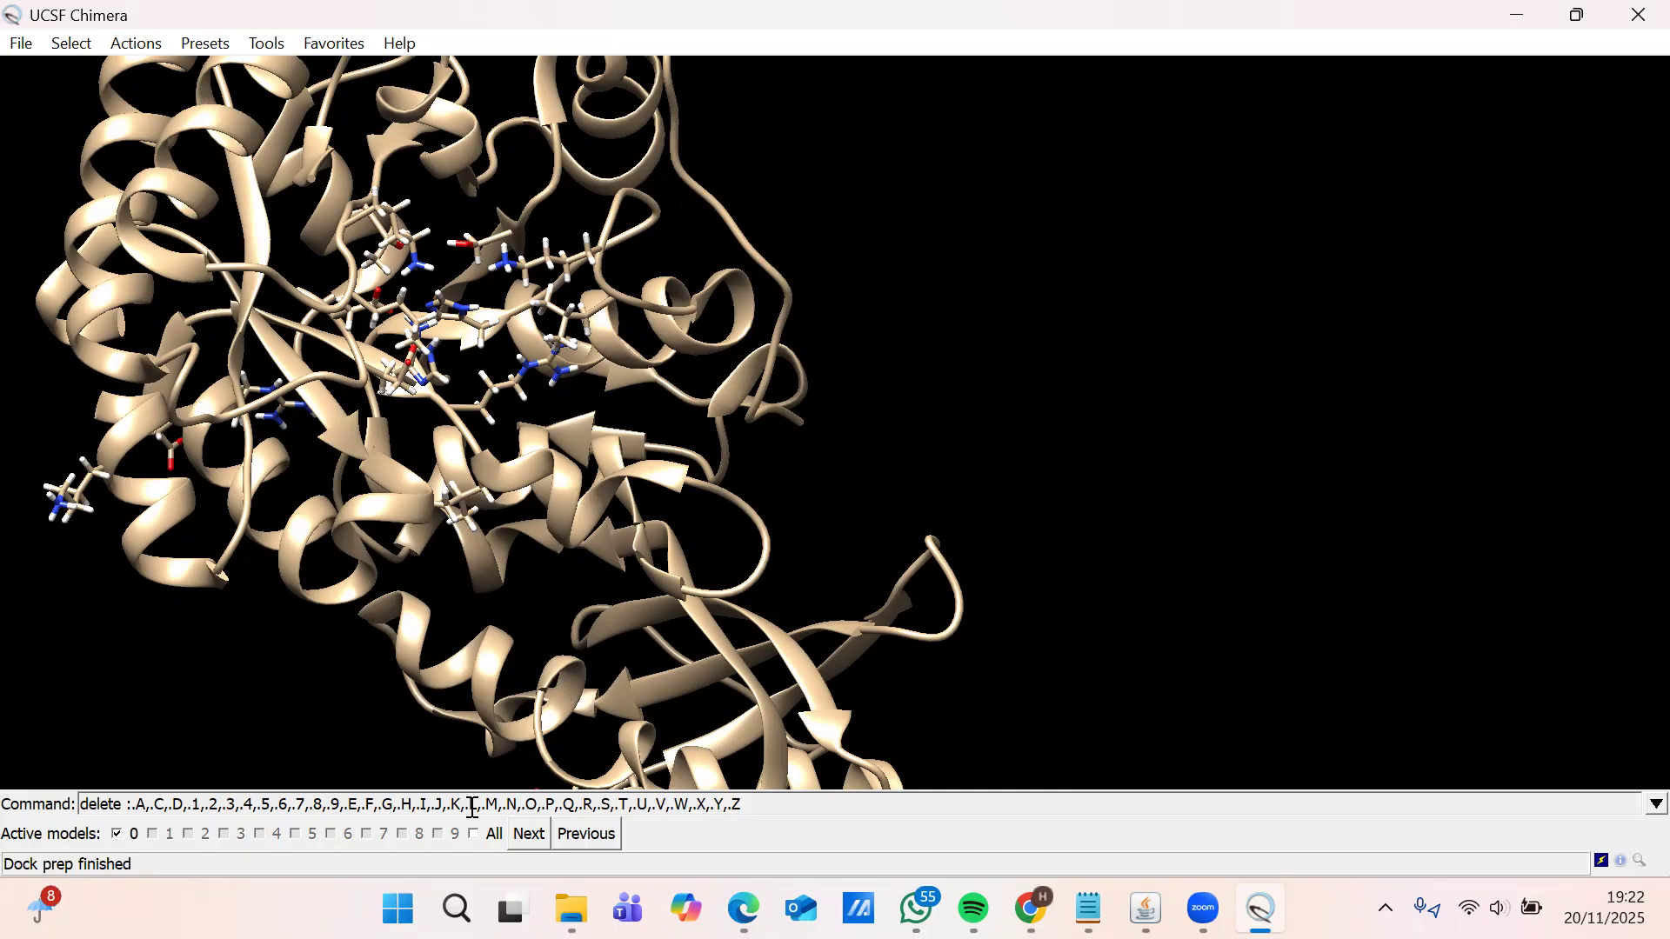
- Open the ligand file Conformer3D_COMPOUND_CID_448306.sdf from the Docking folder alongside the prepared receptor
click(21, 43)
click(80, 87)
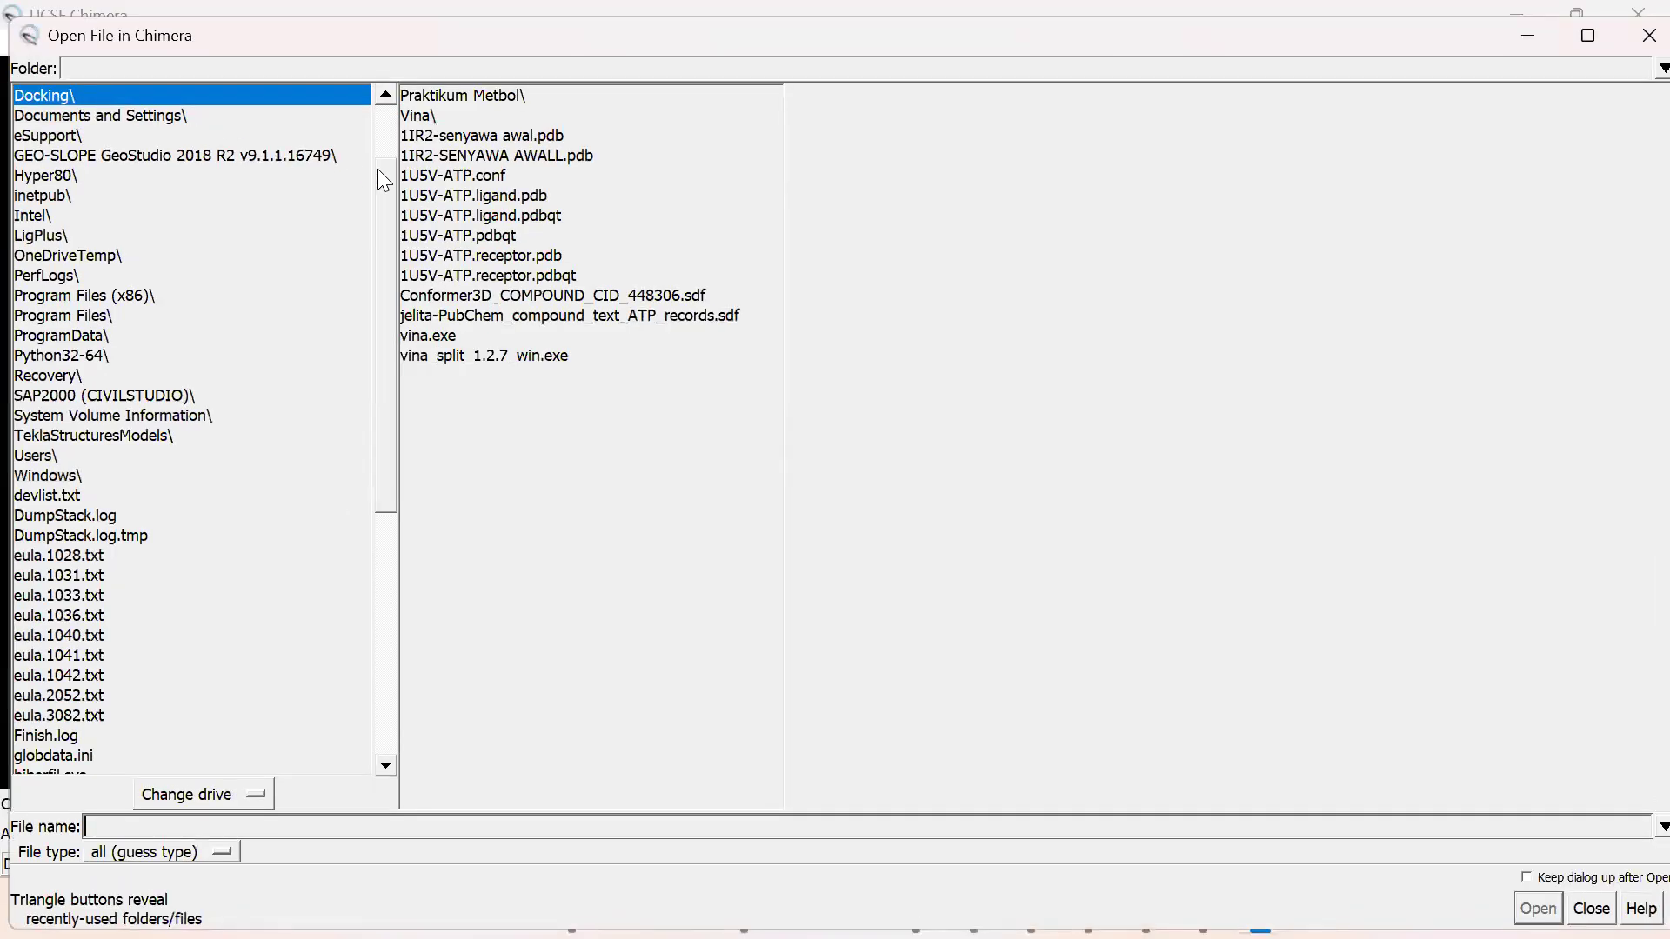
click(586, 294)
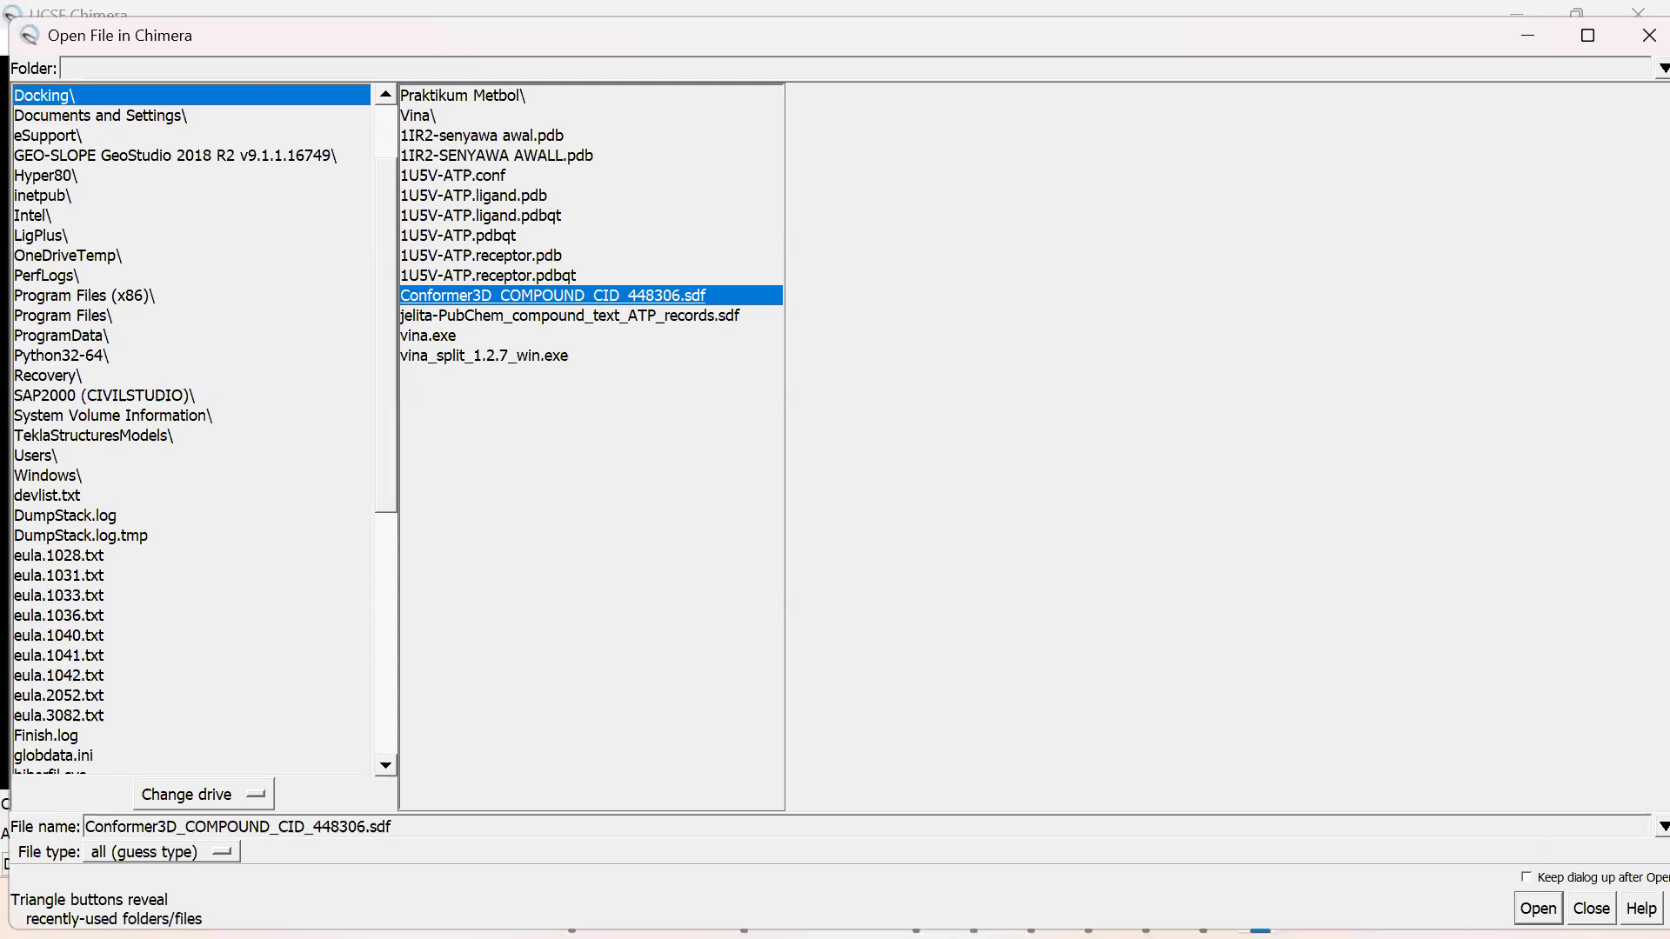
click(1537, 908)
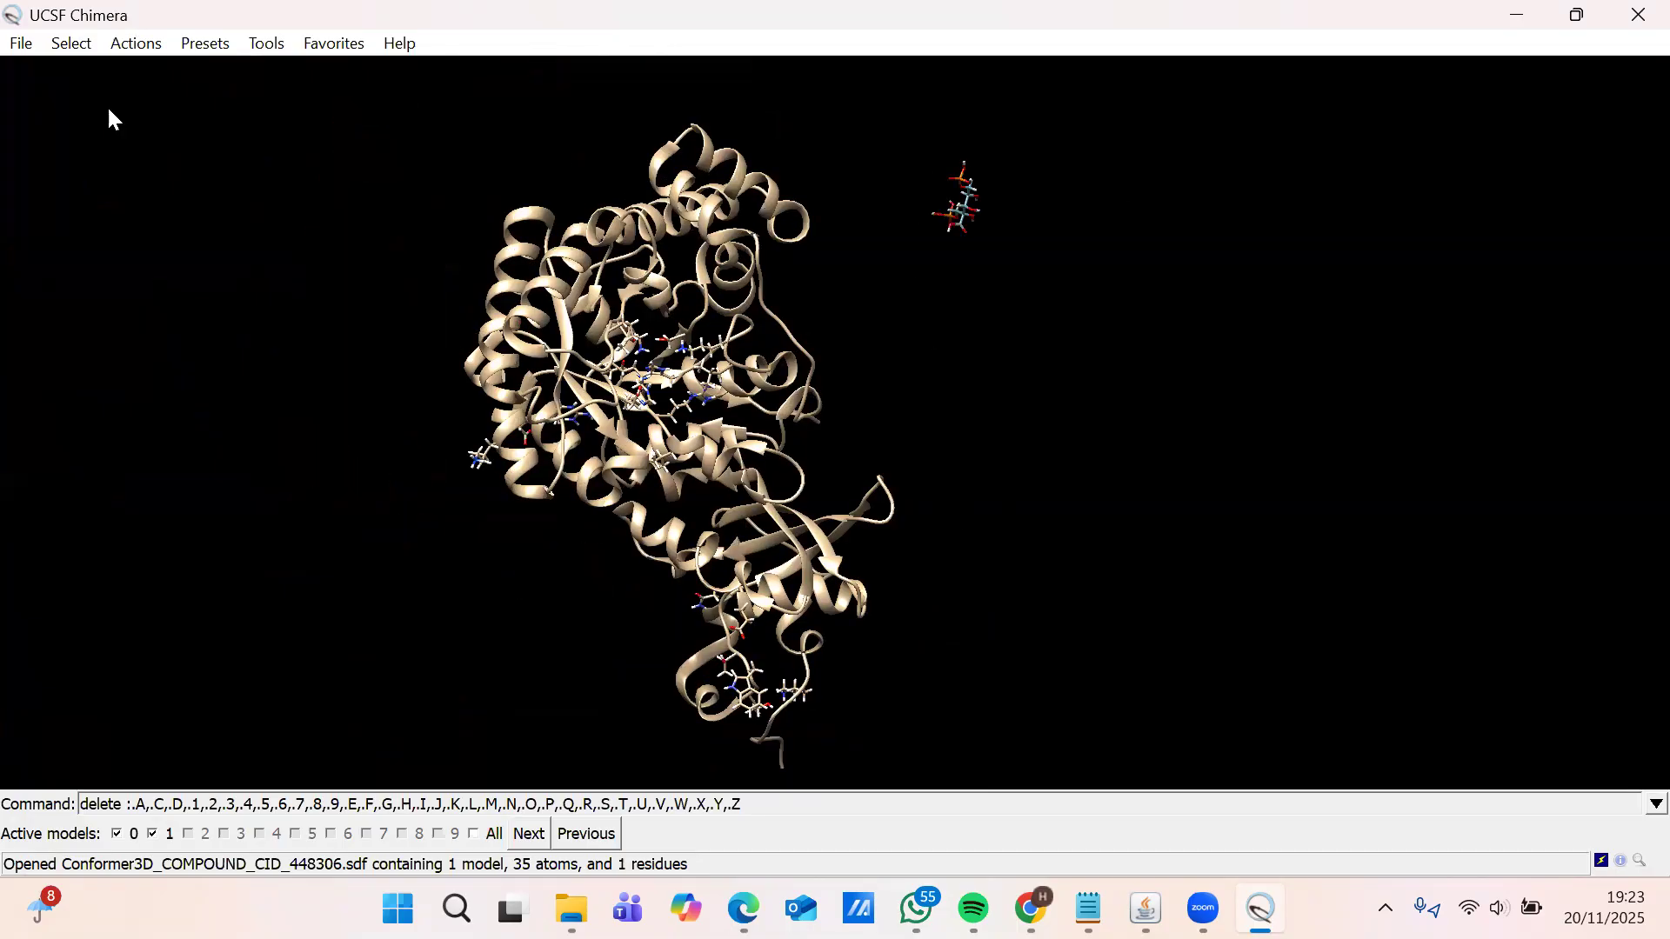
- Highlight the UNK residue to identify the loaded ligand and clear the selection
click(71, 43)
mouse_move(97, 138)
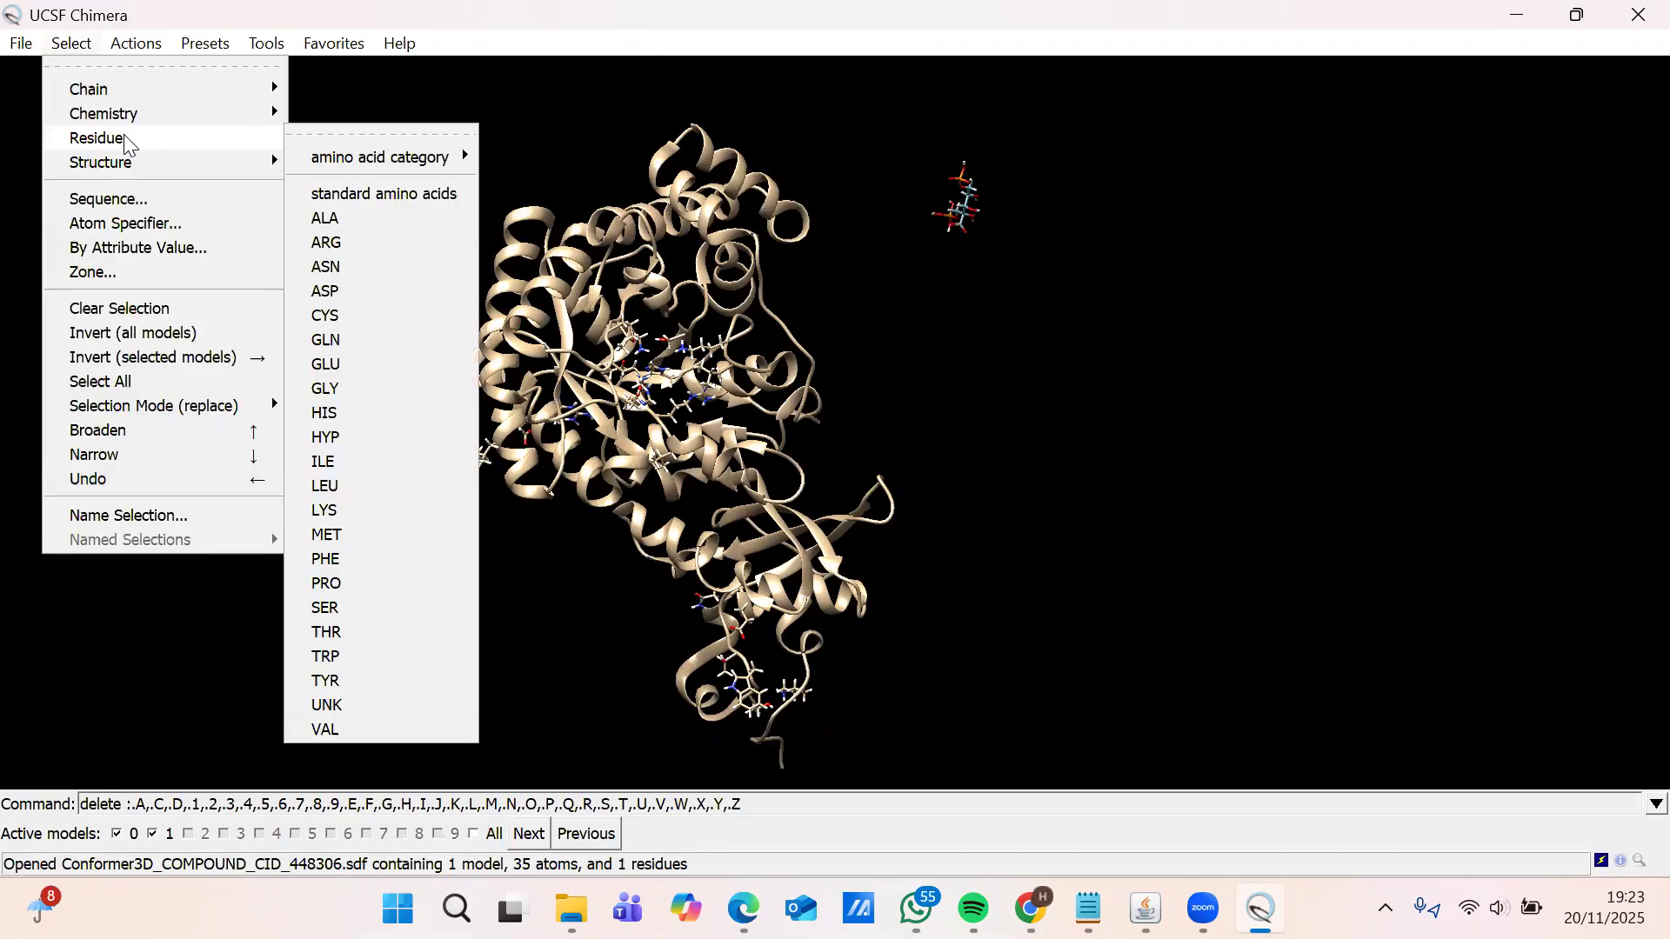
click(384, 706)
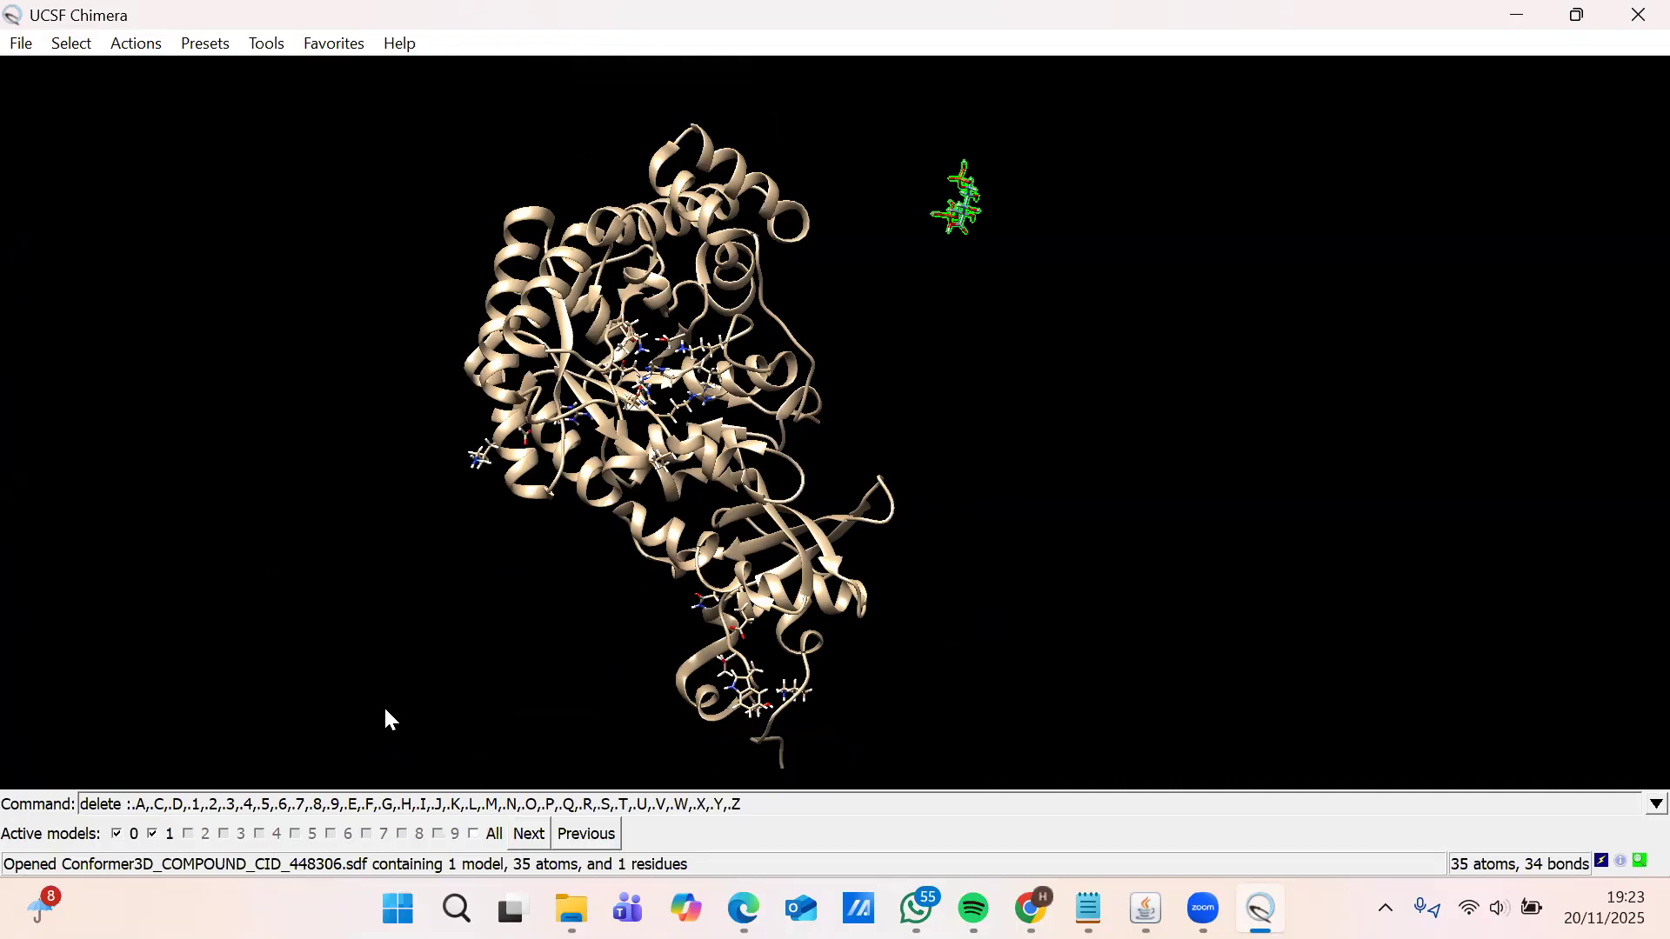
click(72, 44)
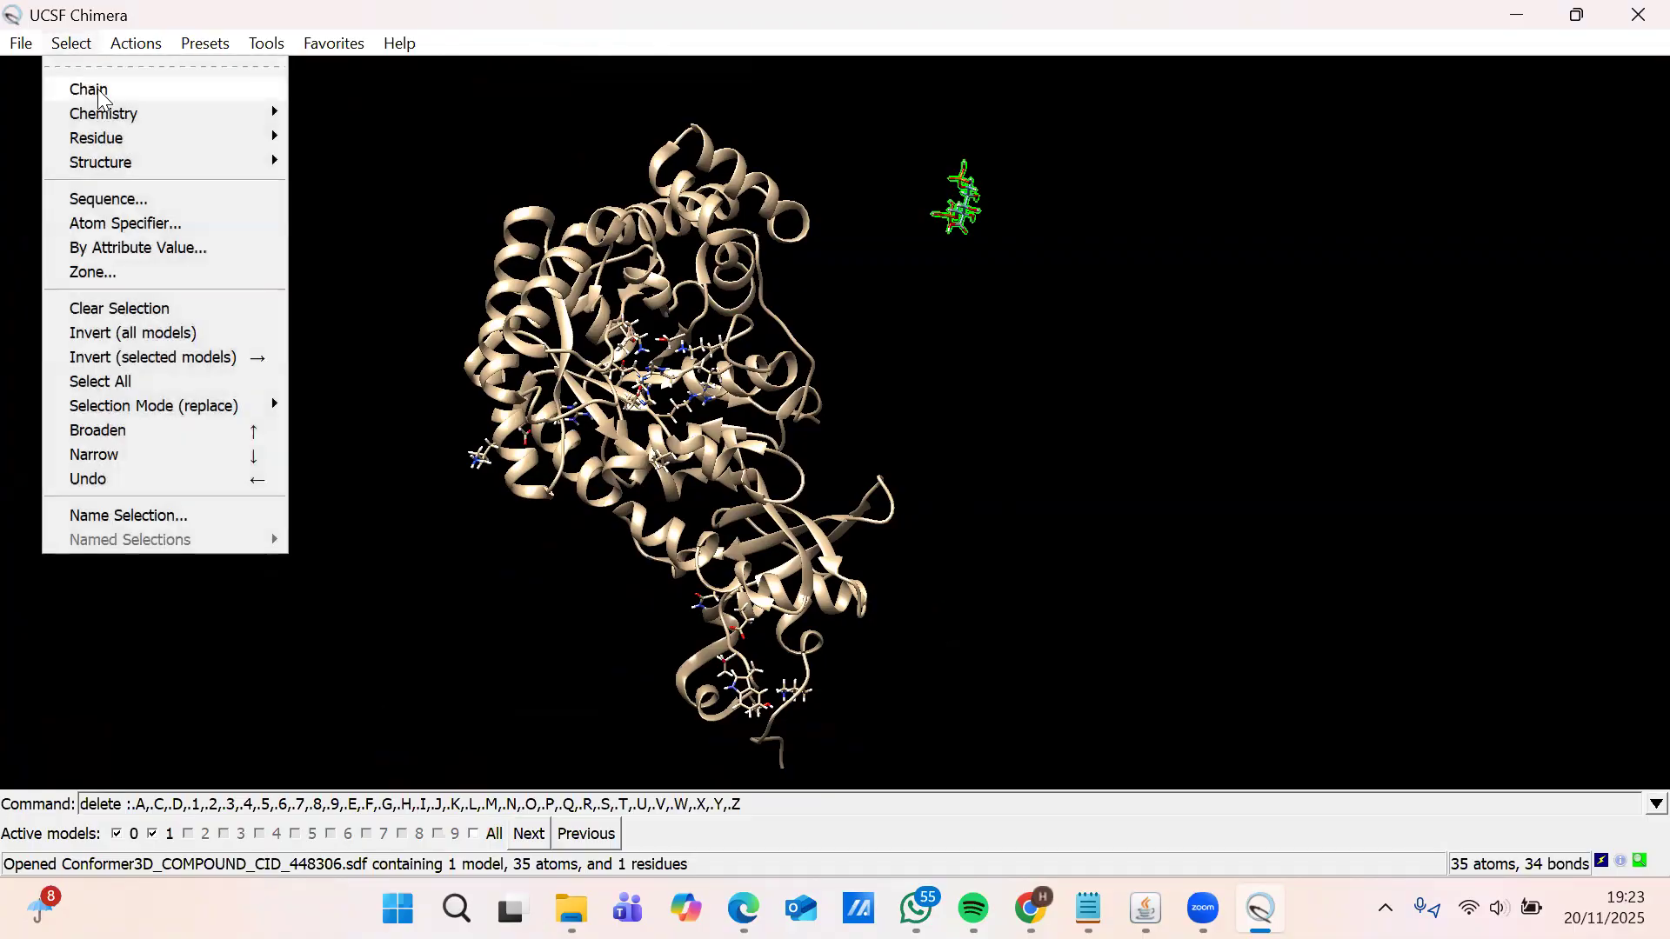
click(144, 313)
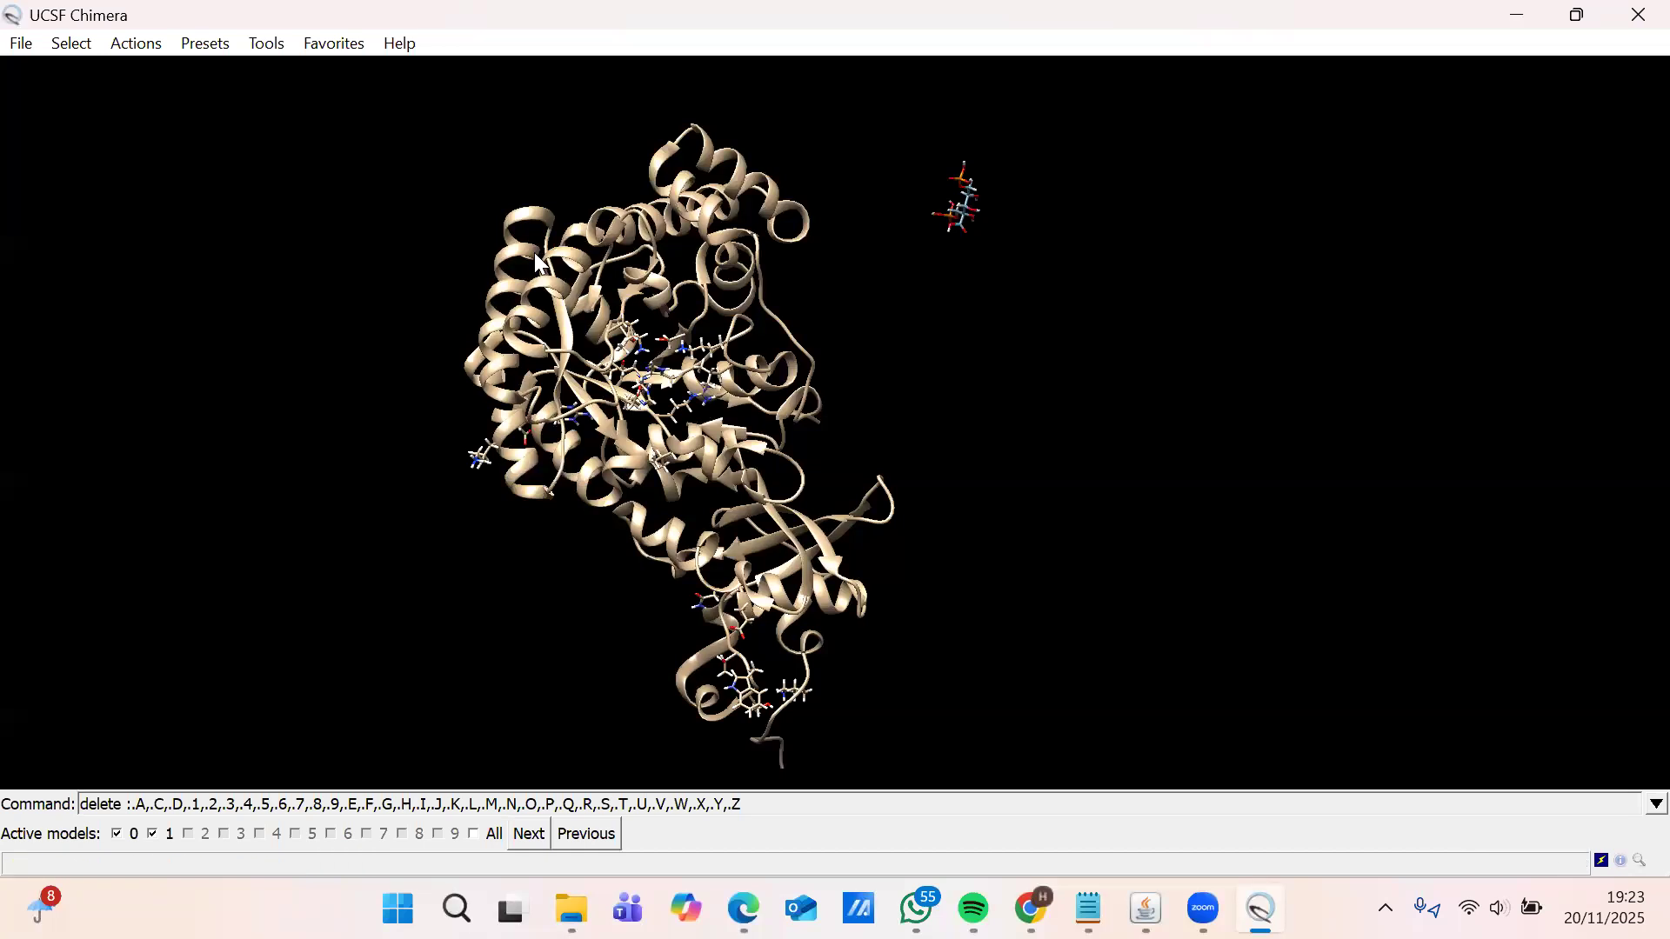
- Set up an AutoDock Vina run with output file 1IR2-CABP-DOCKPREP in the Docking folder and 448306 (#1) as the ligand
click(278, 48)
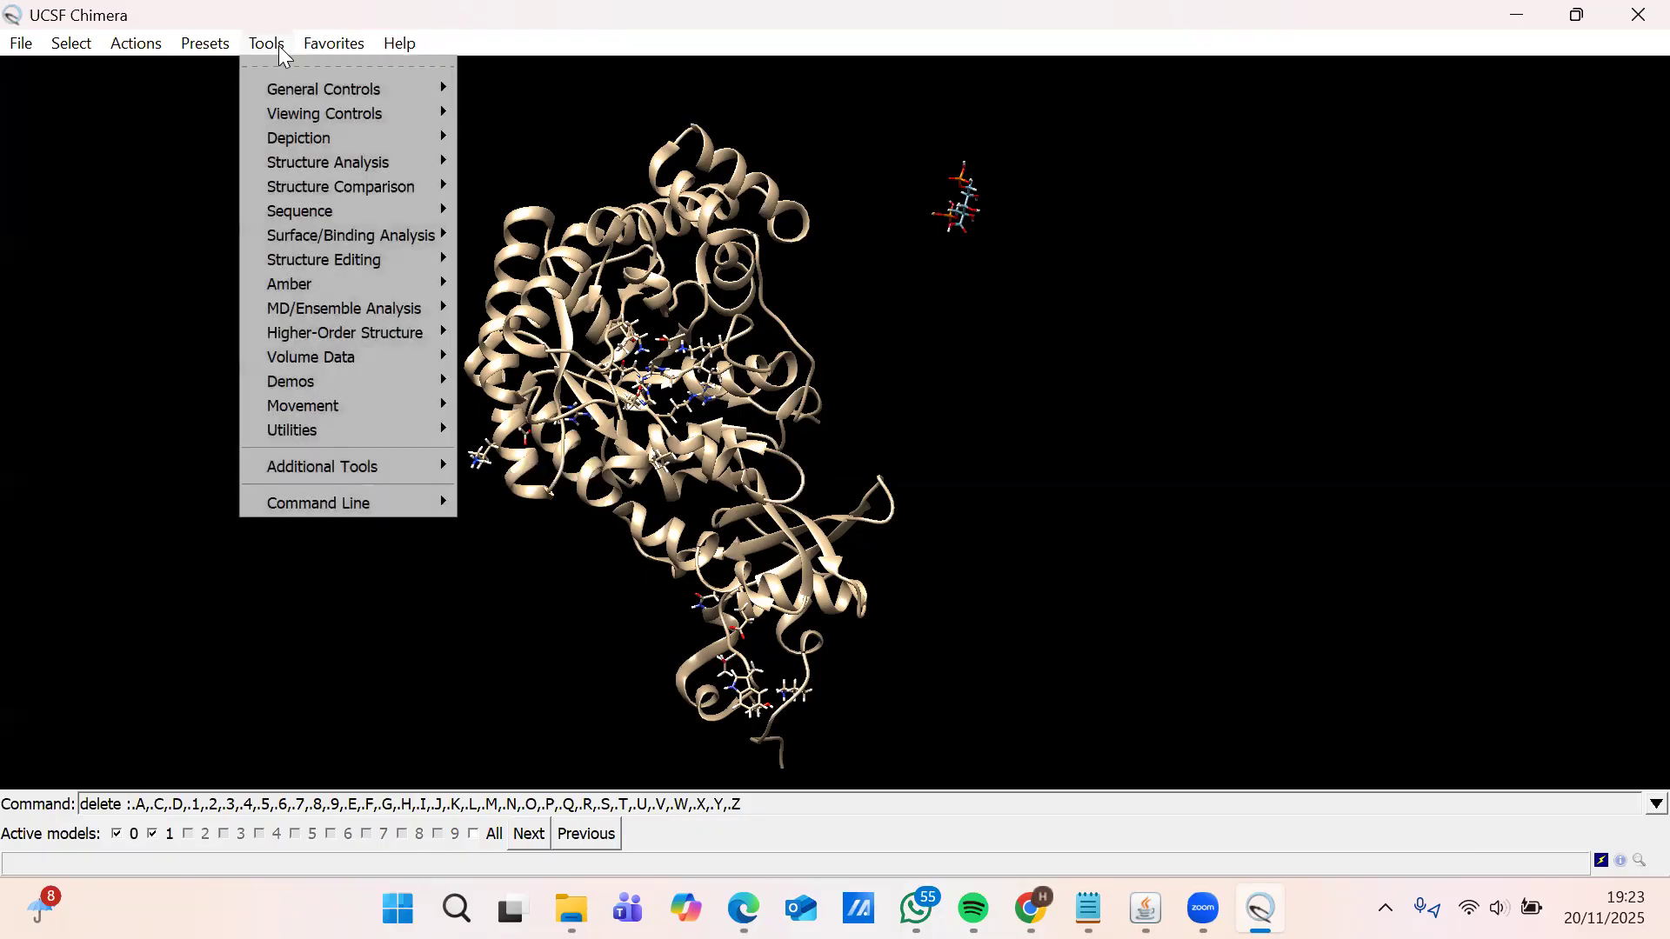
mouse_move(348, 236)
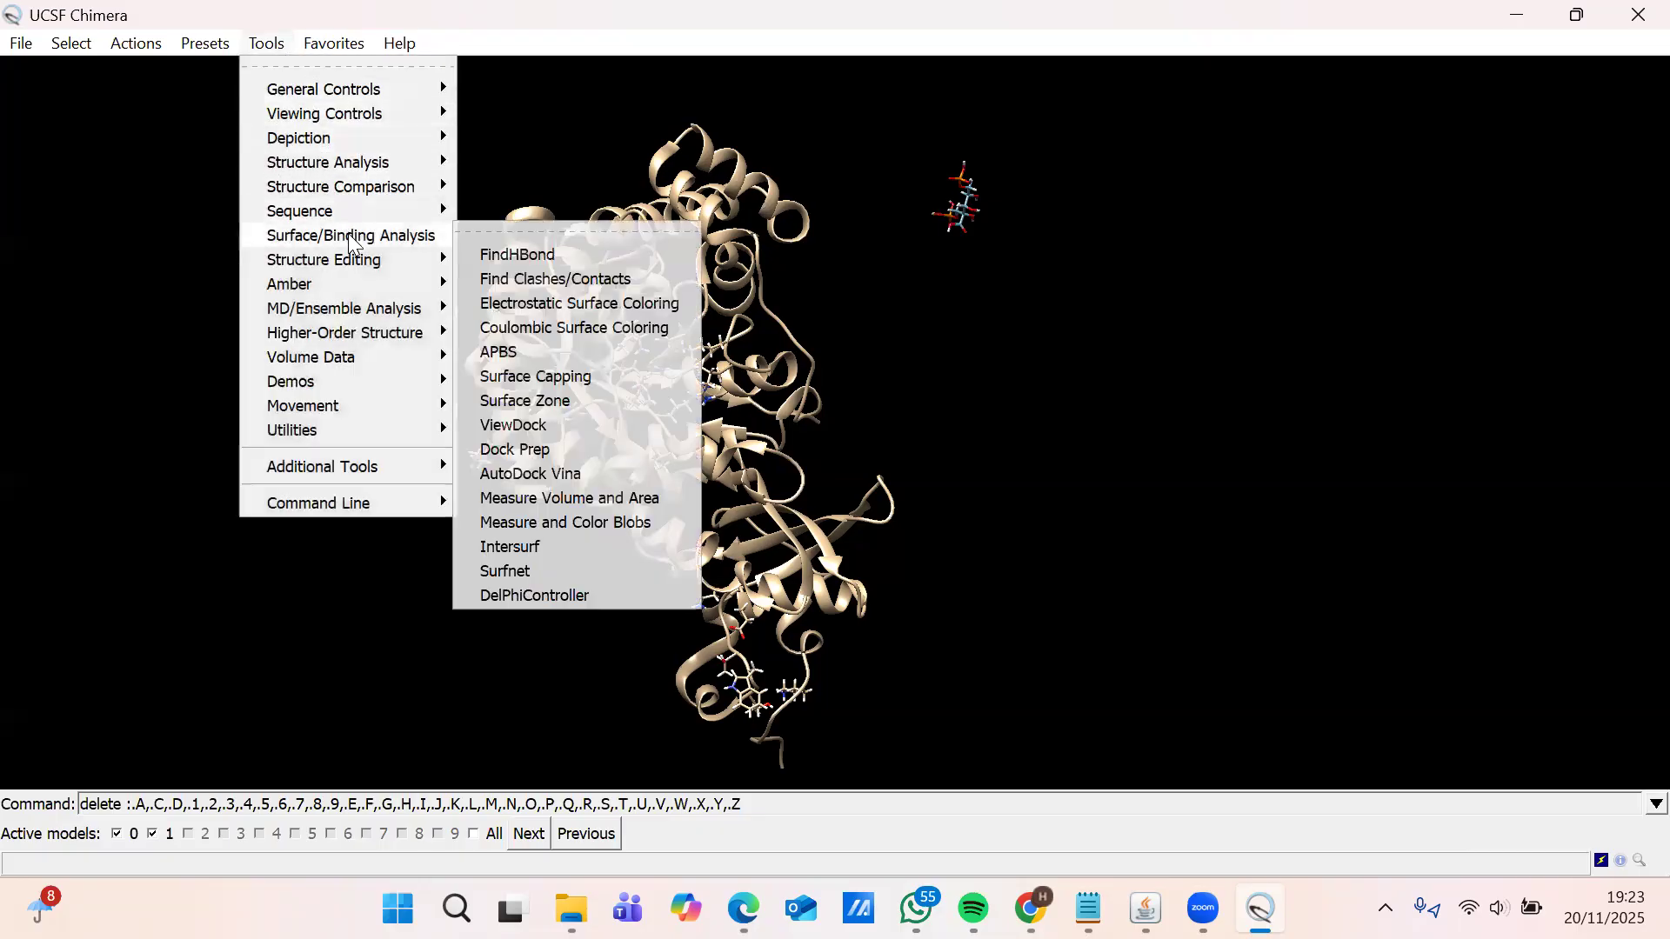
click(618, 474)
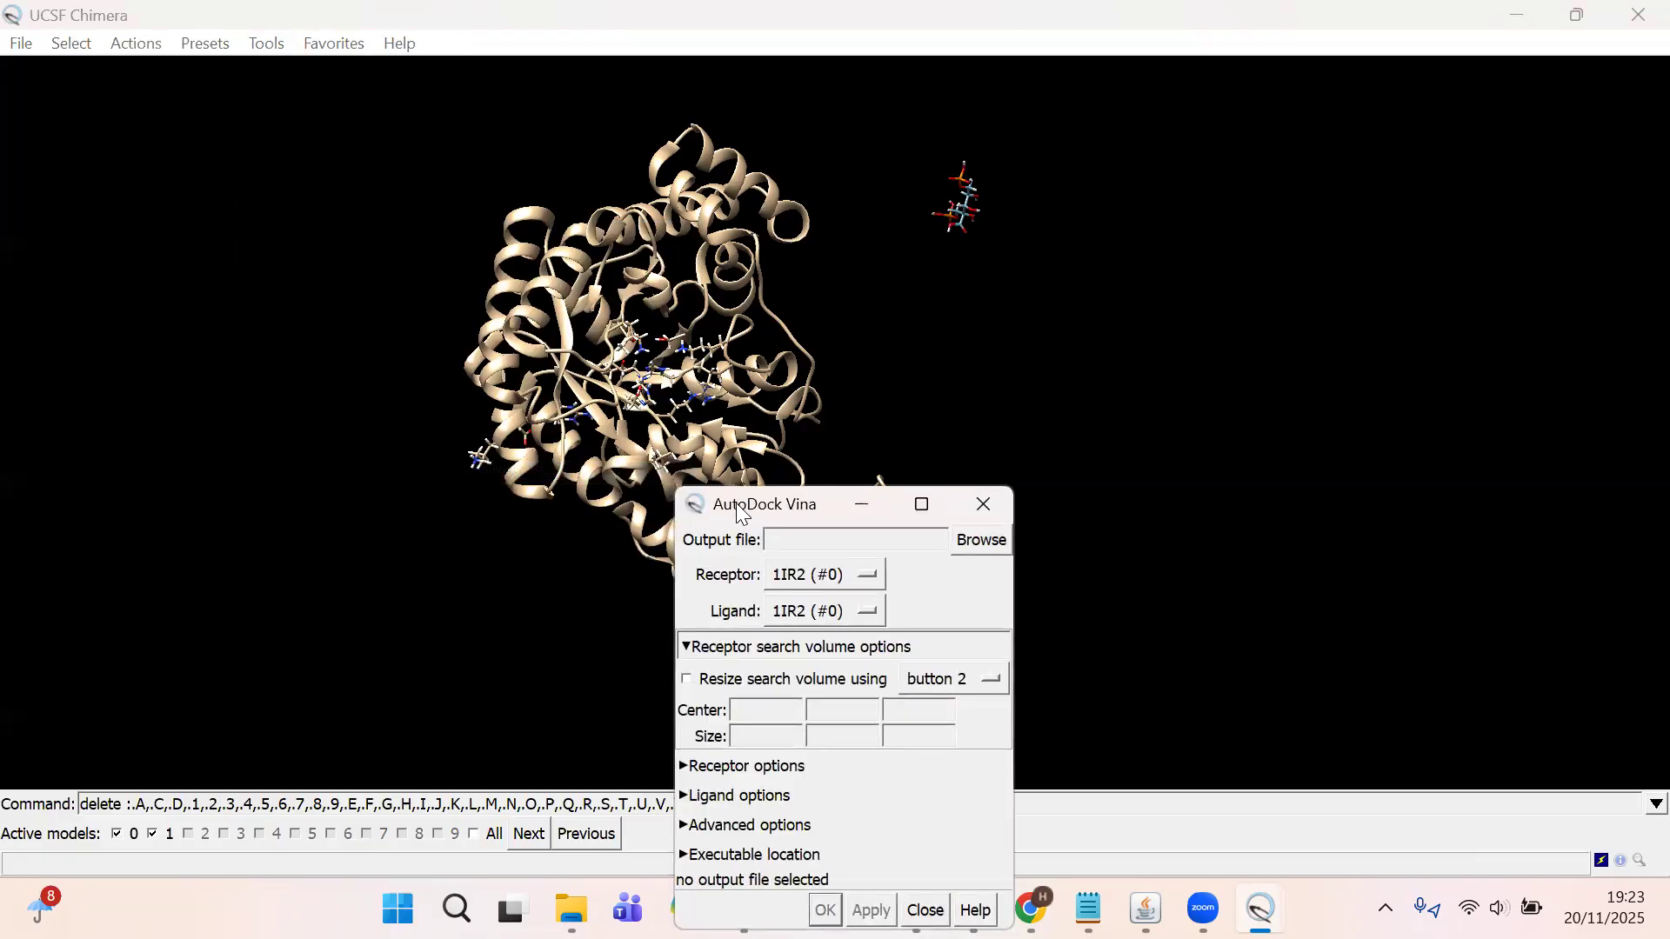
drag(742, 514, 733, 296)
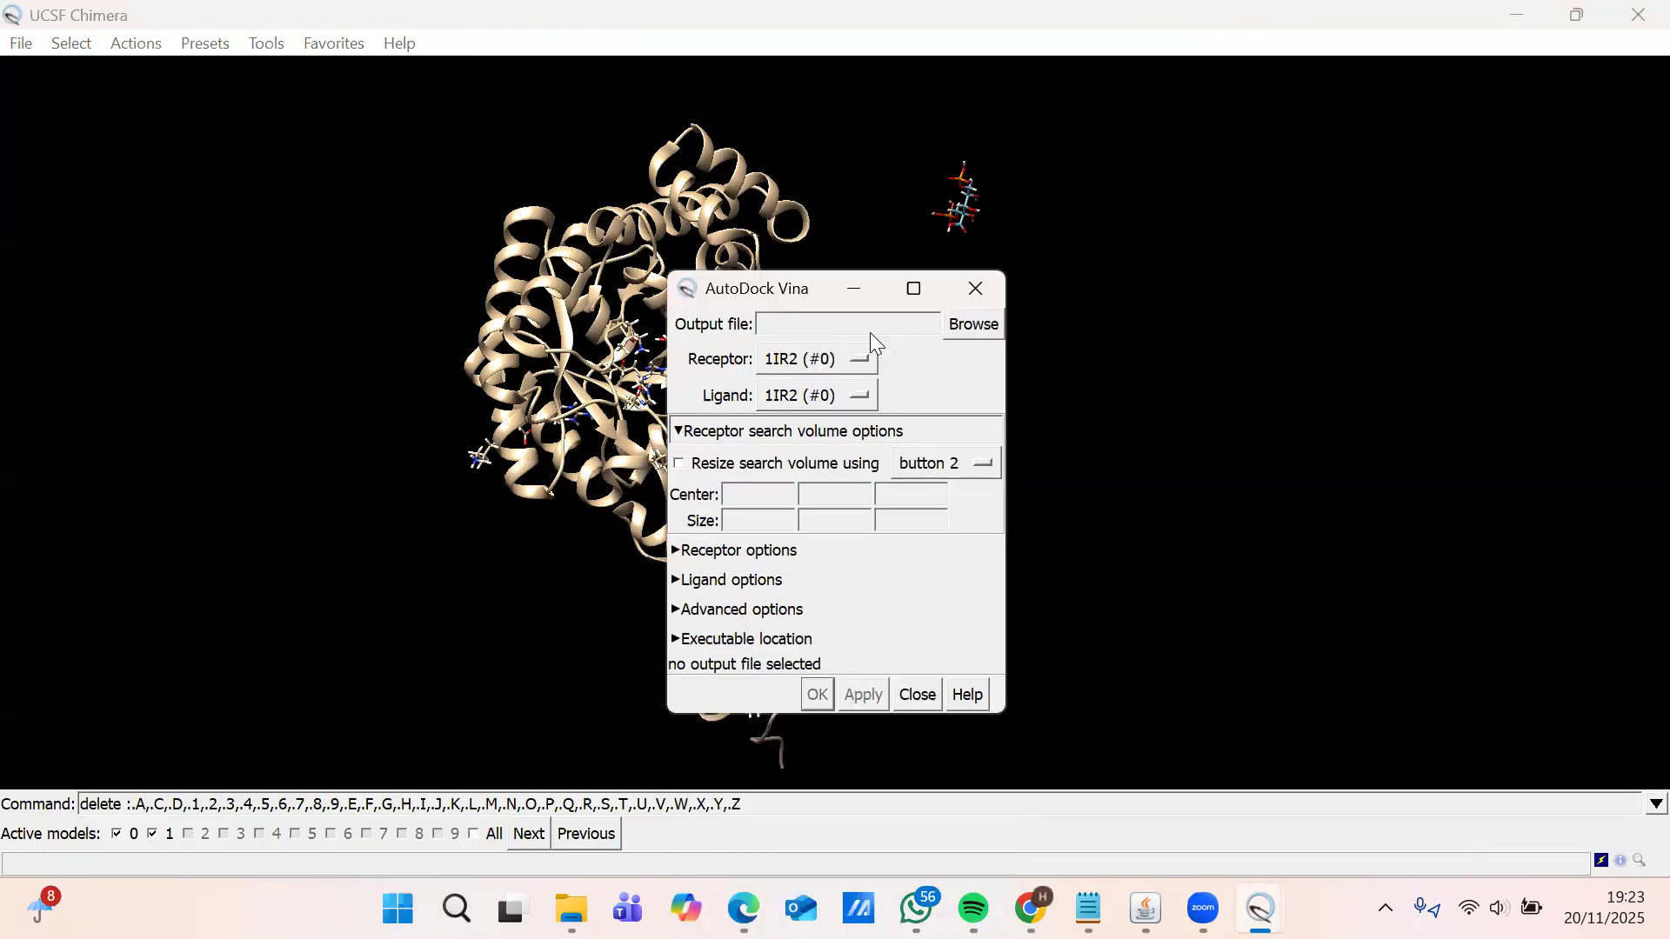
click(966, 328)
click(475, 772)
text(1ity)
key(BackSpace)
key(BackSpace)
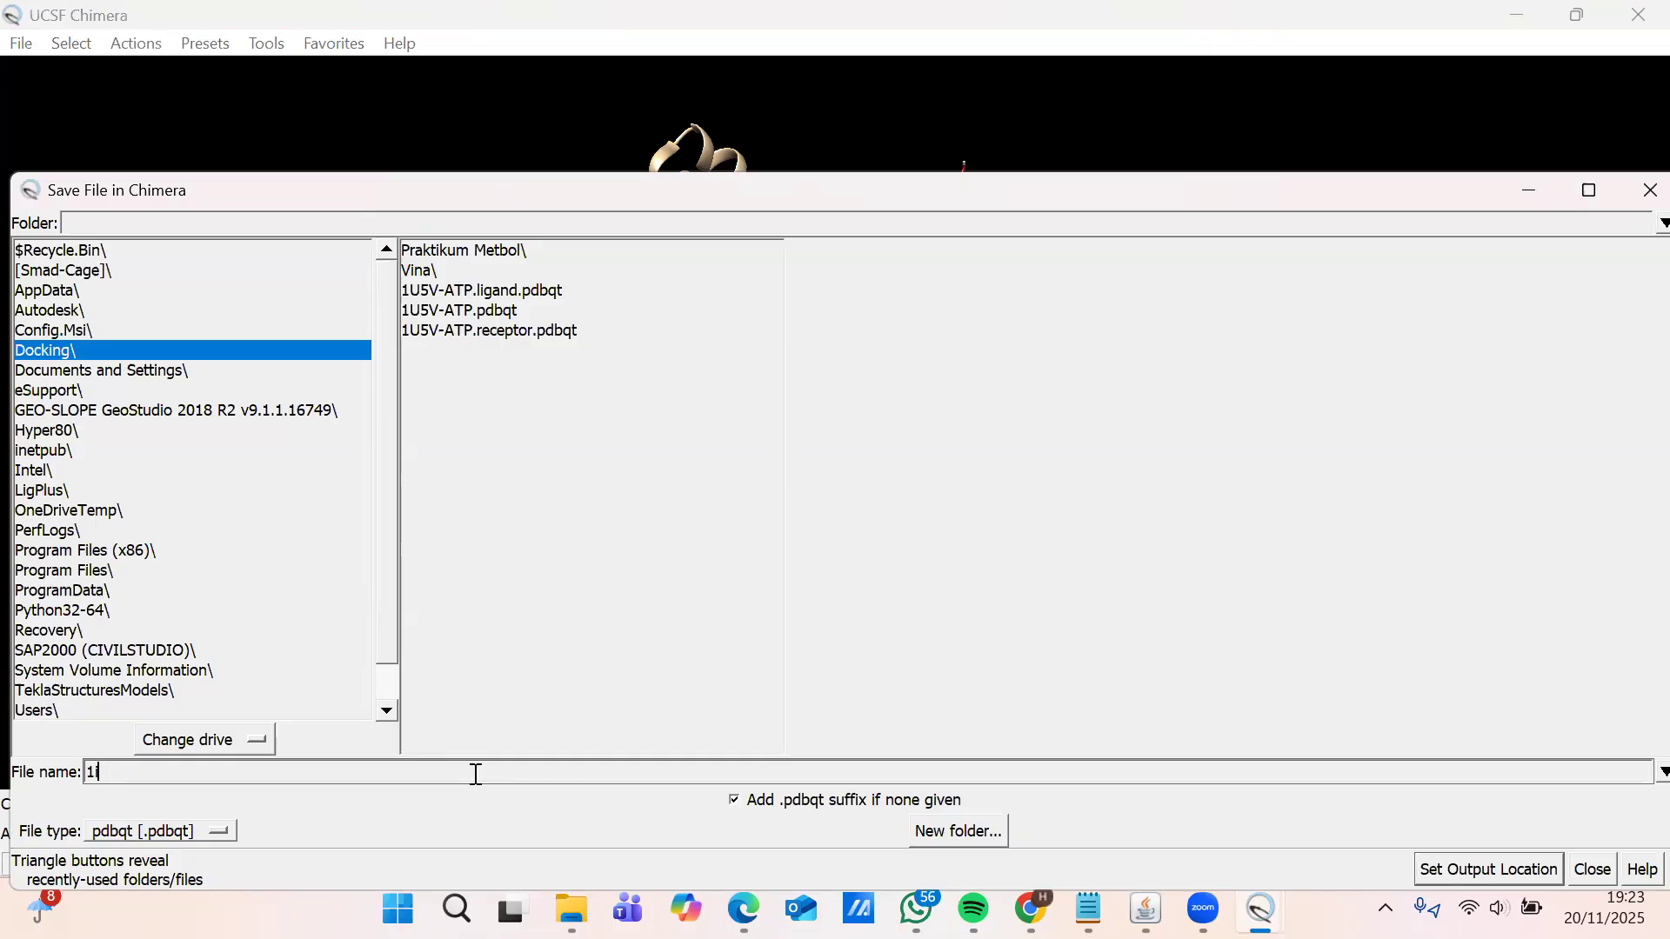
key(BackSpace)
text(IR2-CABP-DRO)
key(BackSpace)
key(BackSpace)
text(OCKPREP)
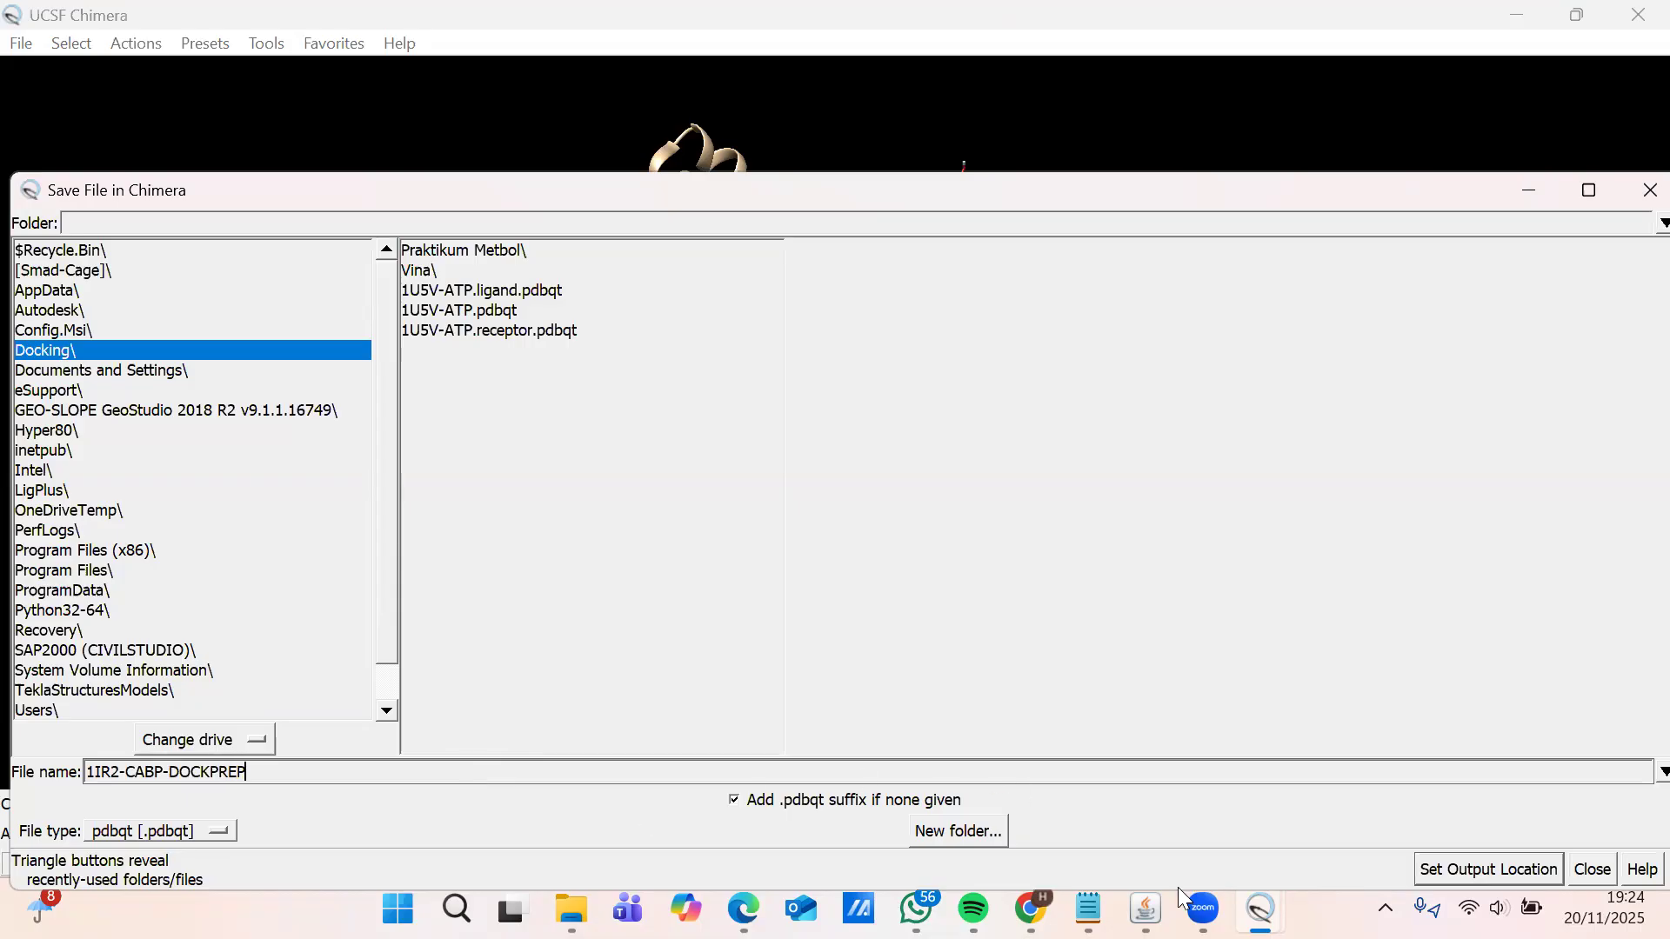
click(1475, 870)
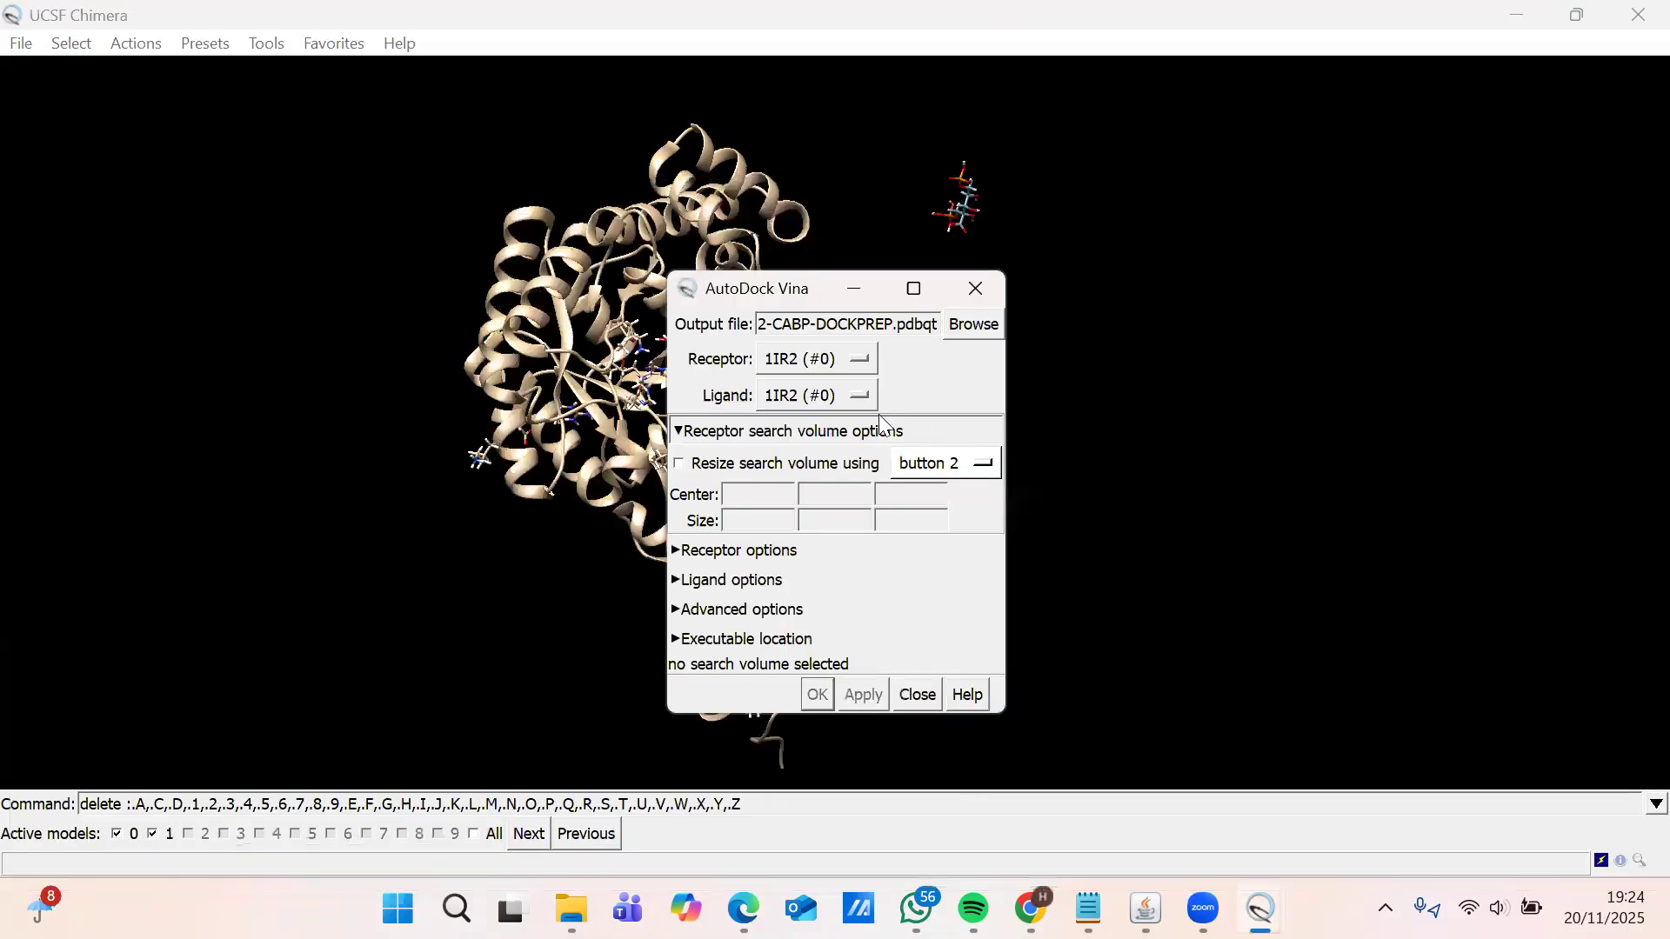
click(863, 396)
click(868, 422)
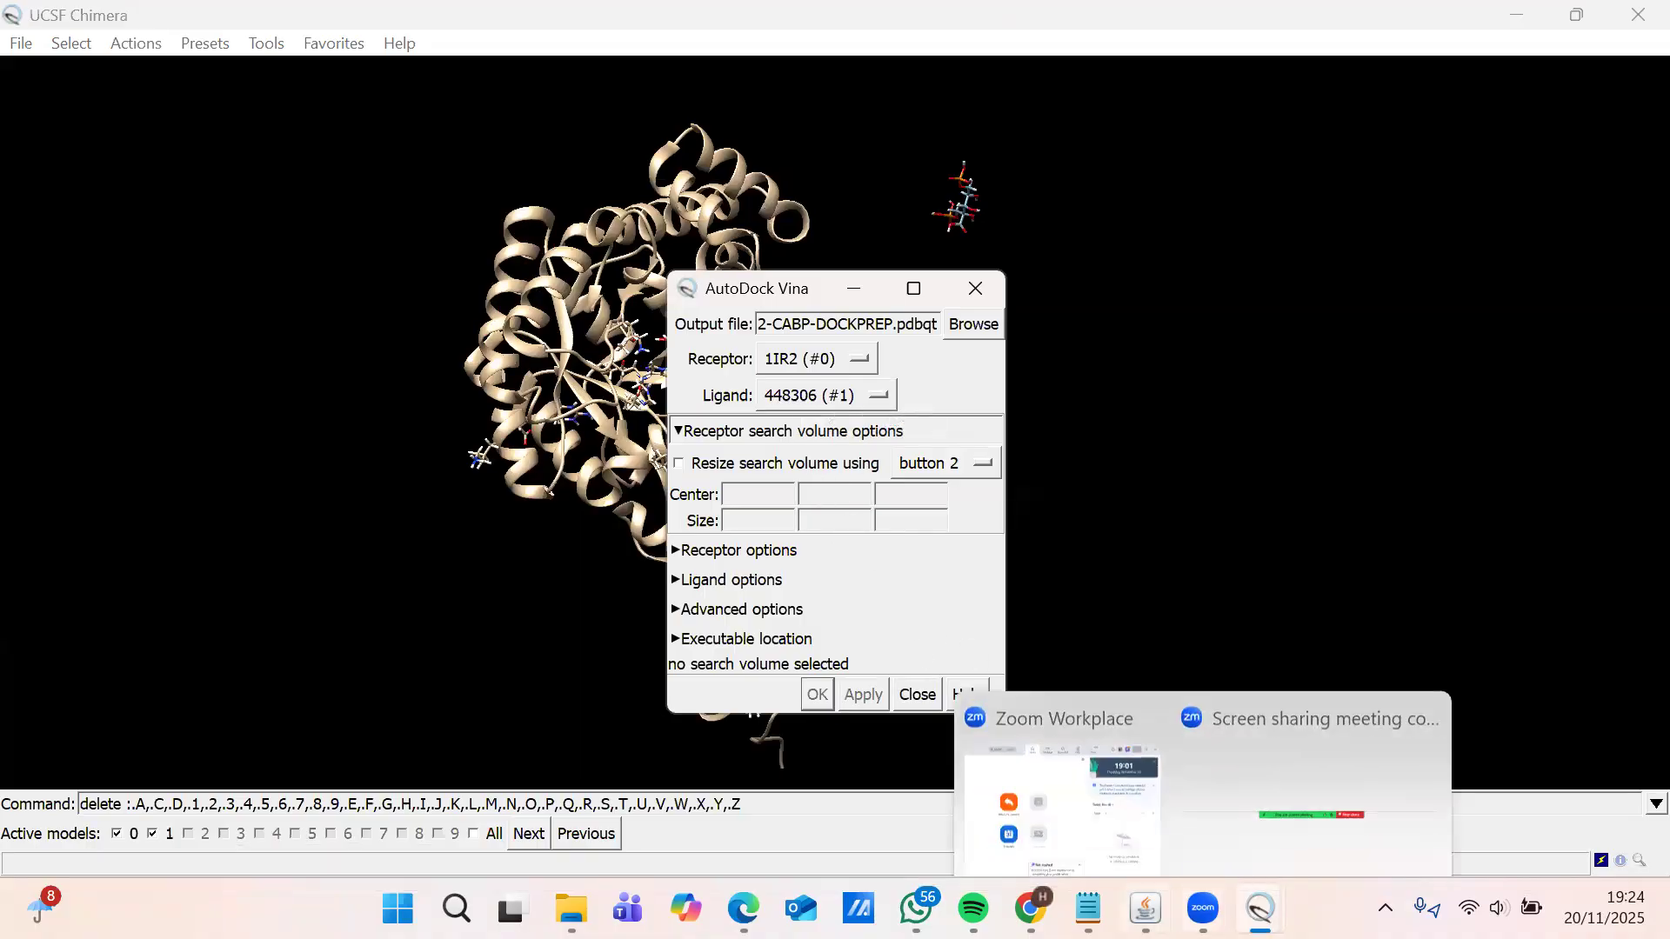
- Copy the centroid coordinates from the Notepad notes into the Vina search volume center as -8.219, 19.405, 50.838
mouse_move(1087, 909)
click(1117, 820)
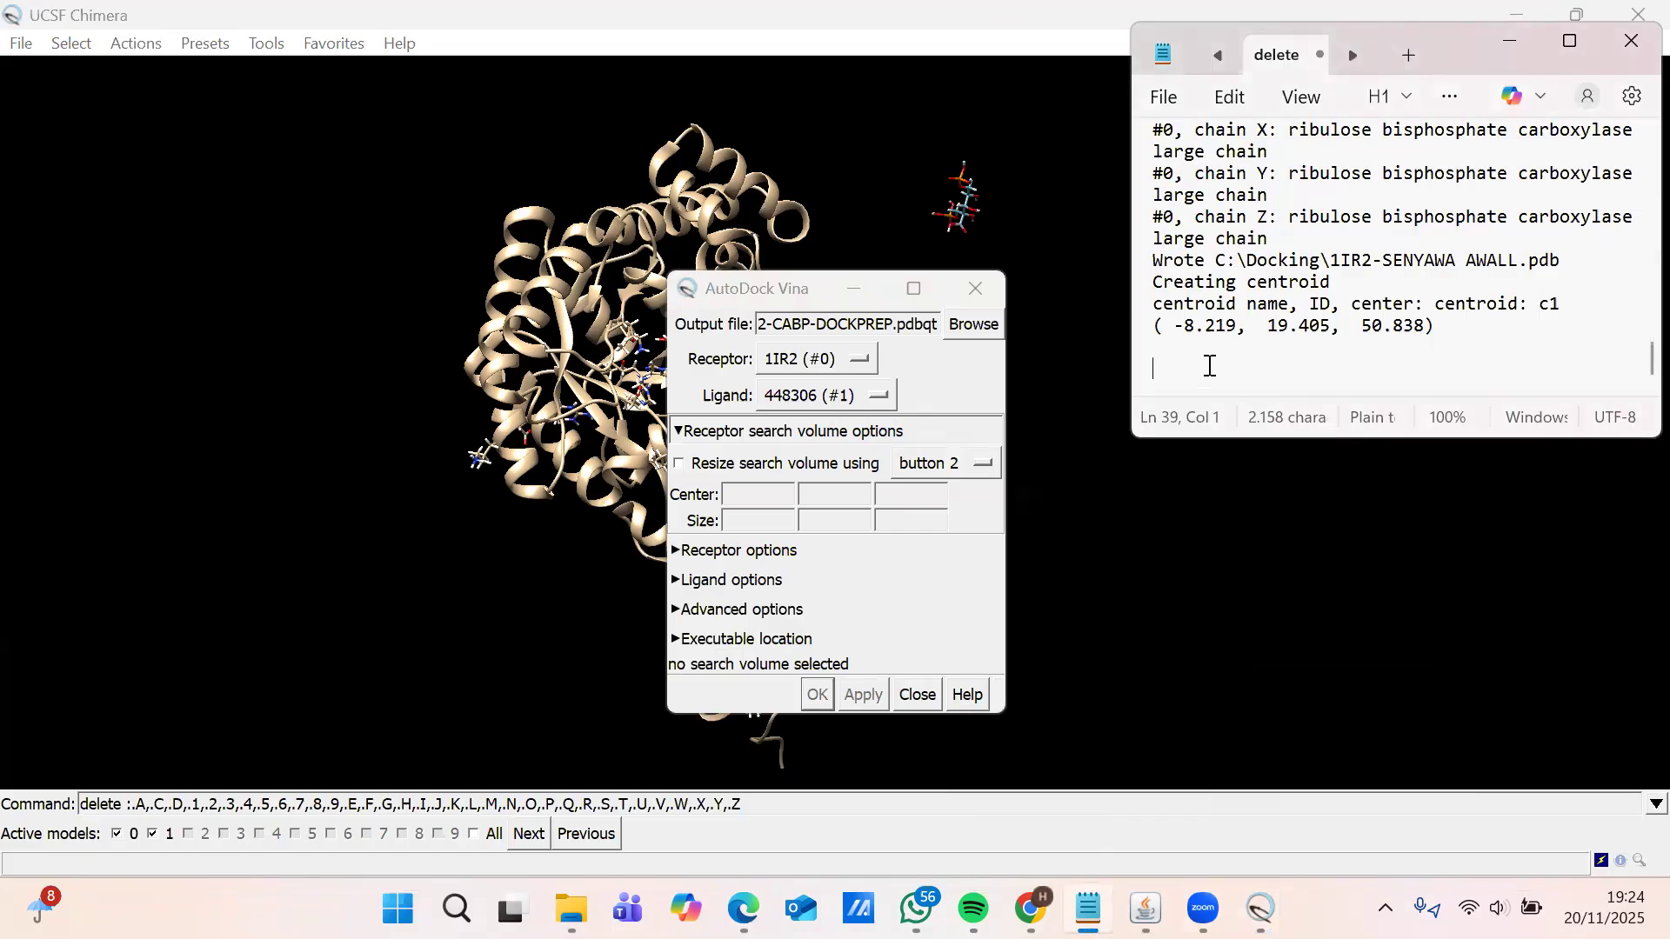
click(1172, 324)
drag(1172, 323, 1241, 325)
key(ctrl+c)
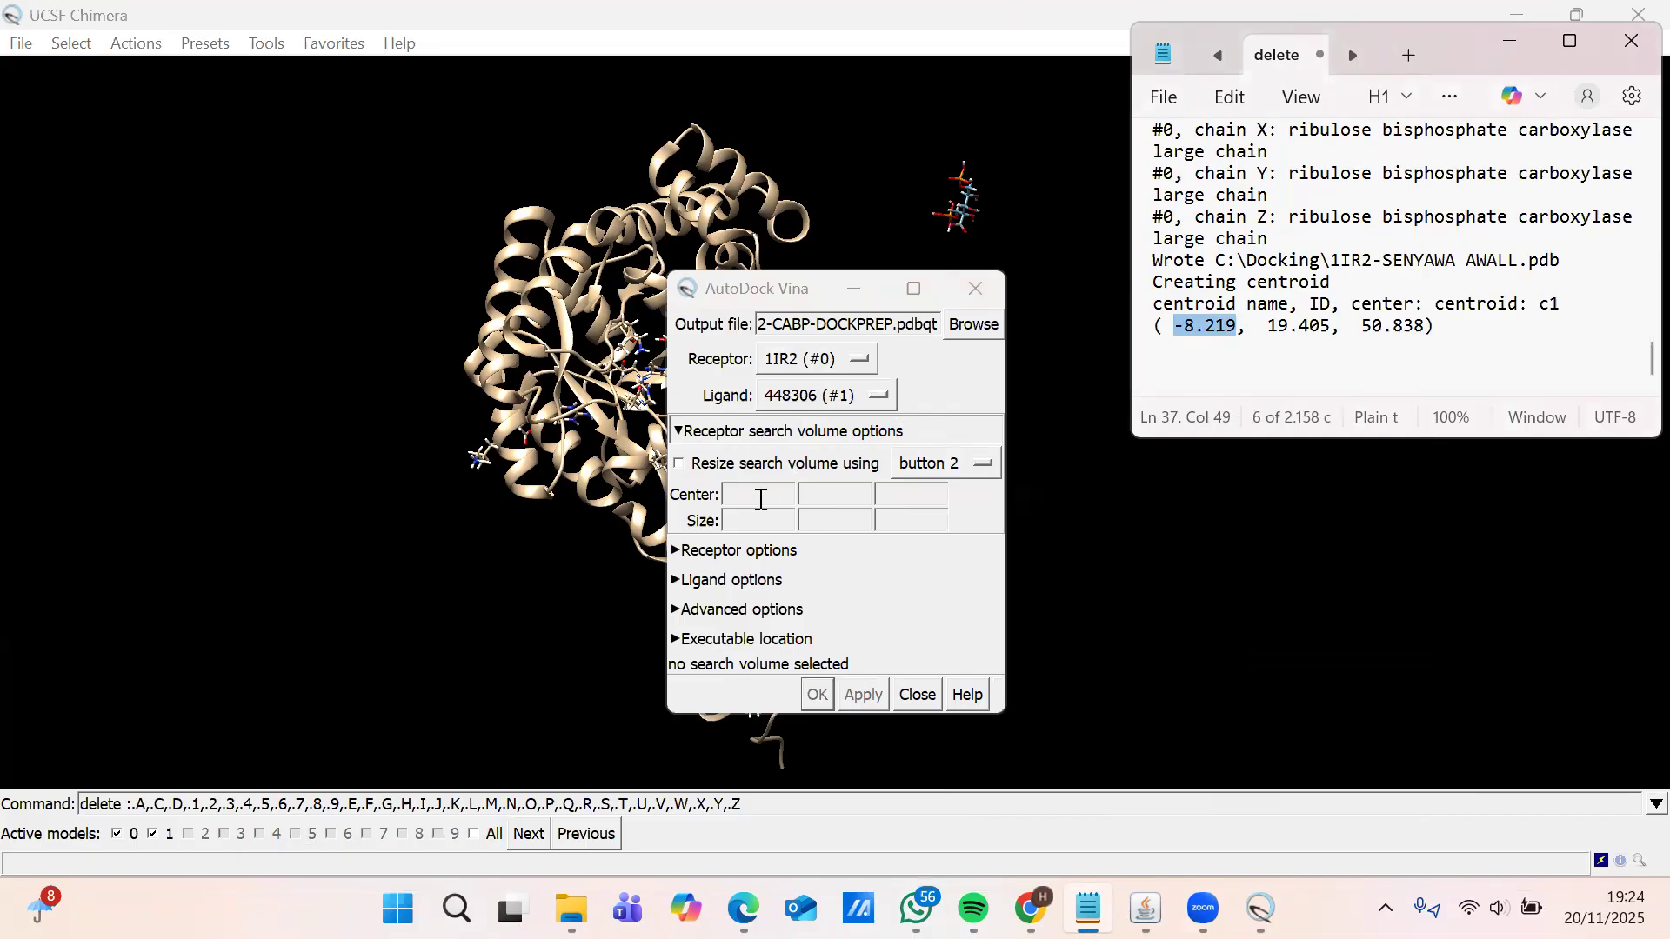
click(759, 494)
key(ctrl+v)
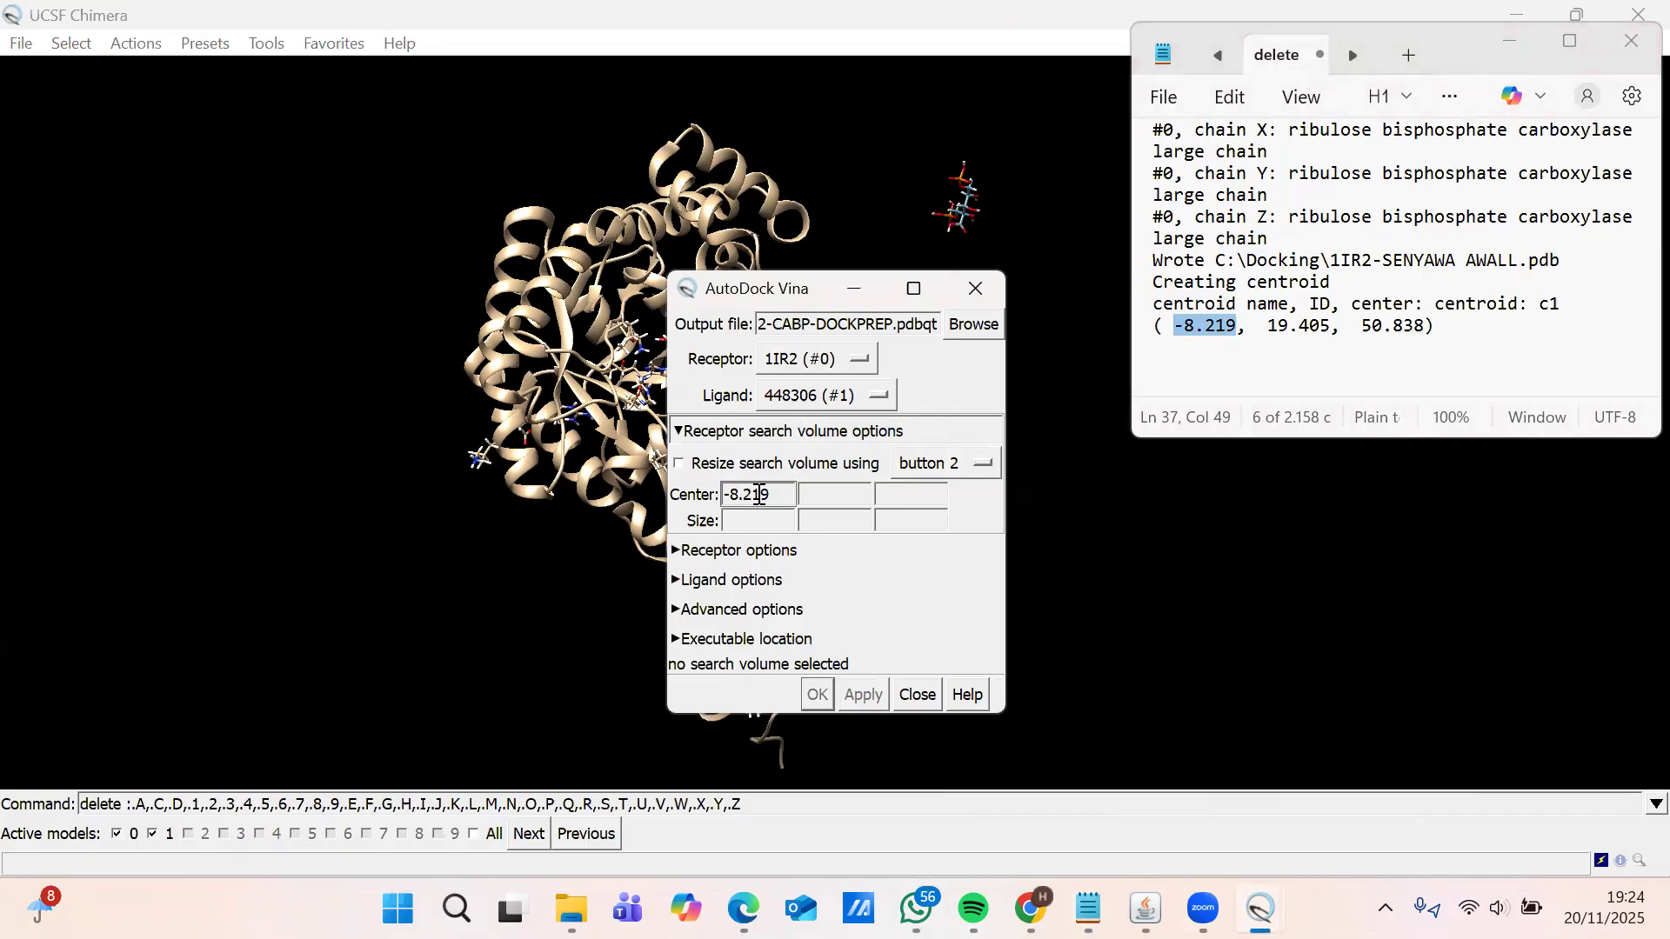
drag(1268, 325, 1335, 335)
key(ctrl+c)
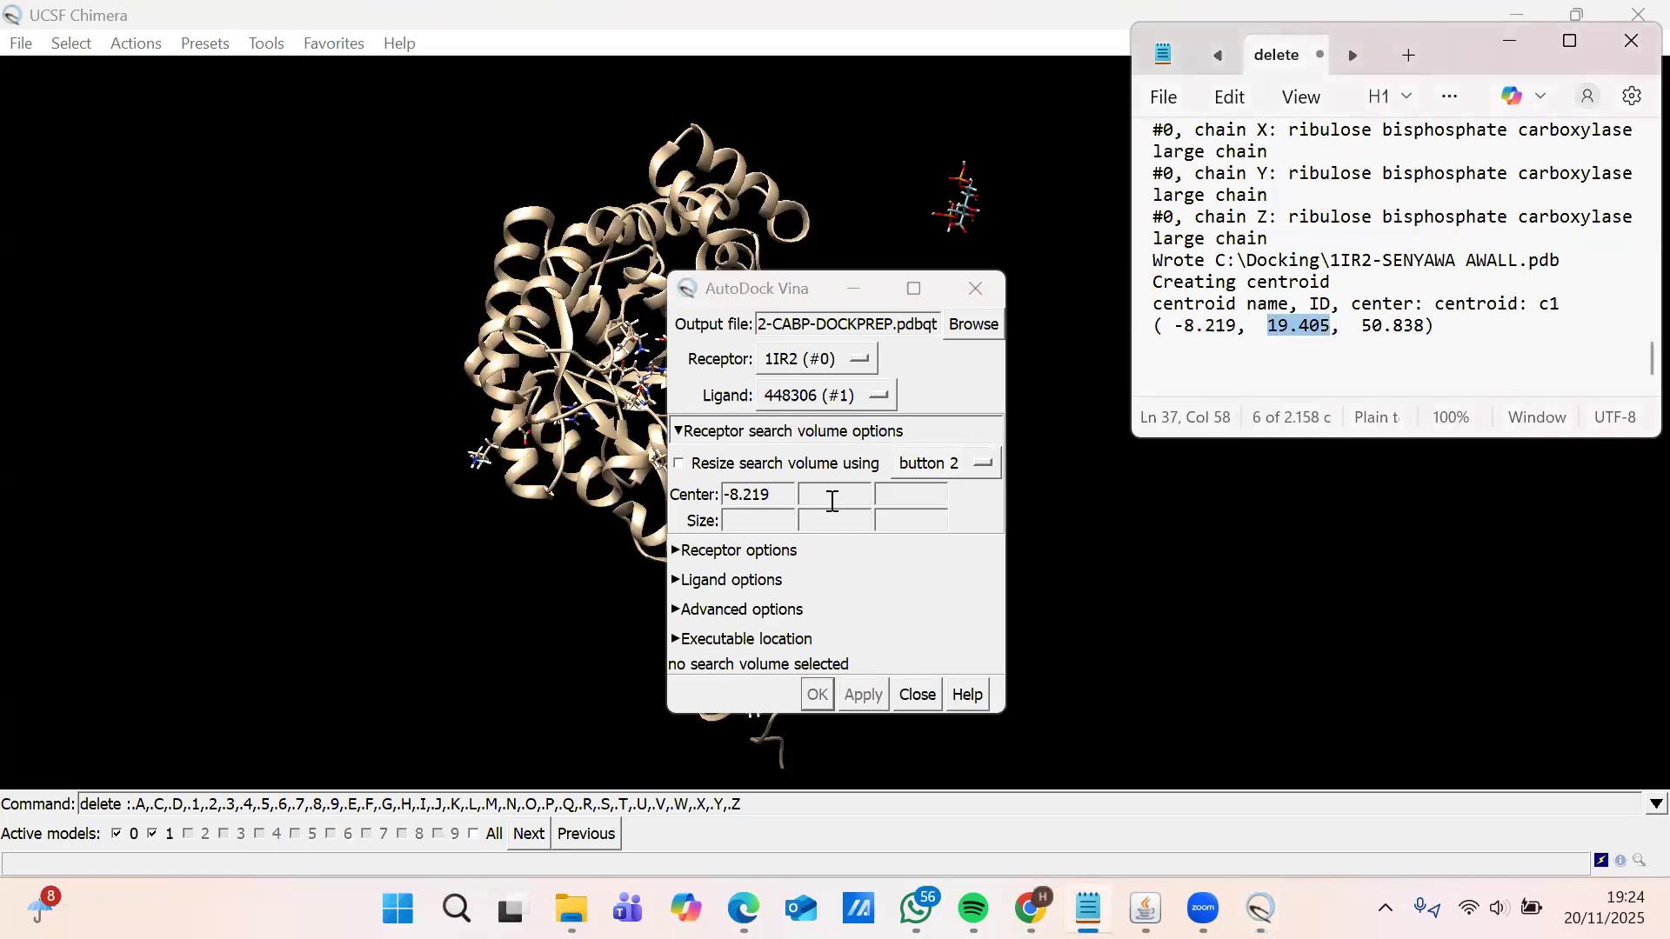
click(830, 500)
key(ctrl+v)
drag(1362, 326, 1428, 326)
key(ctrl+c)
click(906, 502)
key(ctrl+v)
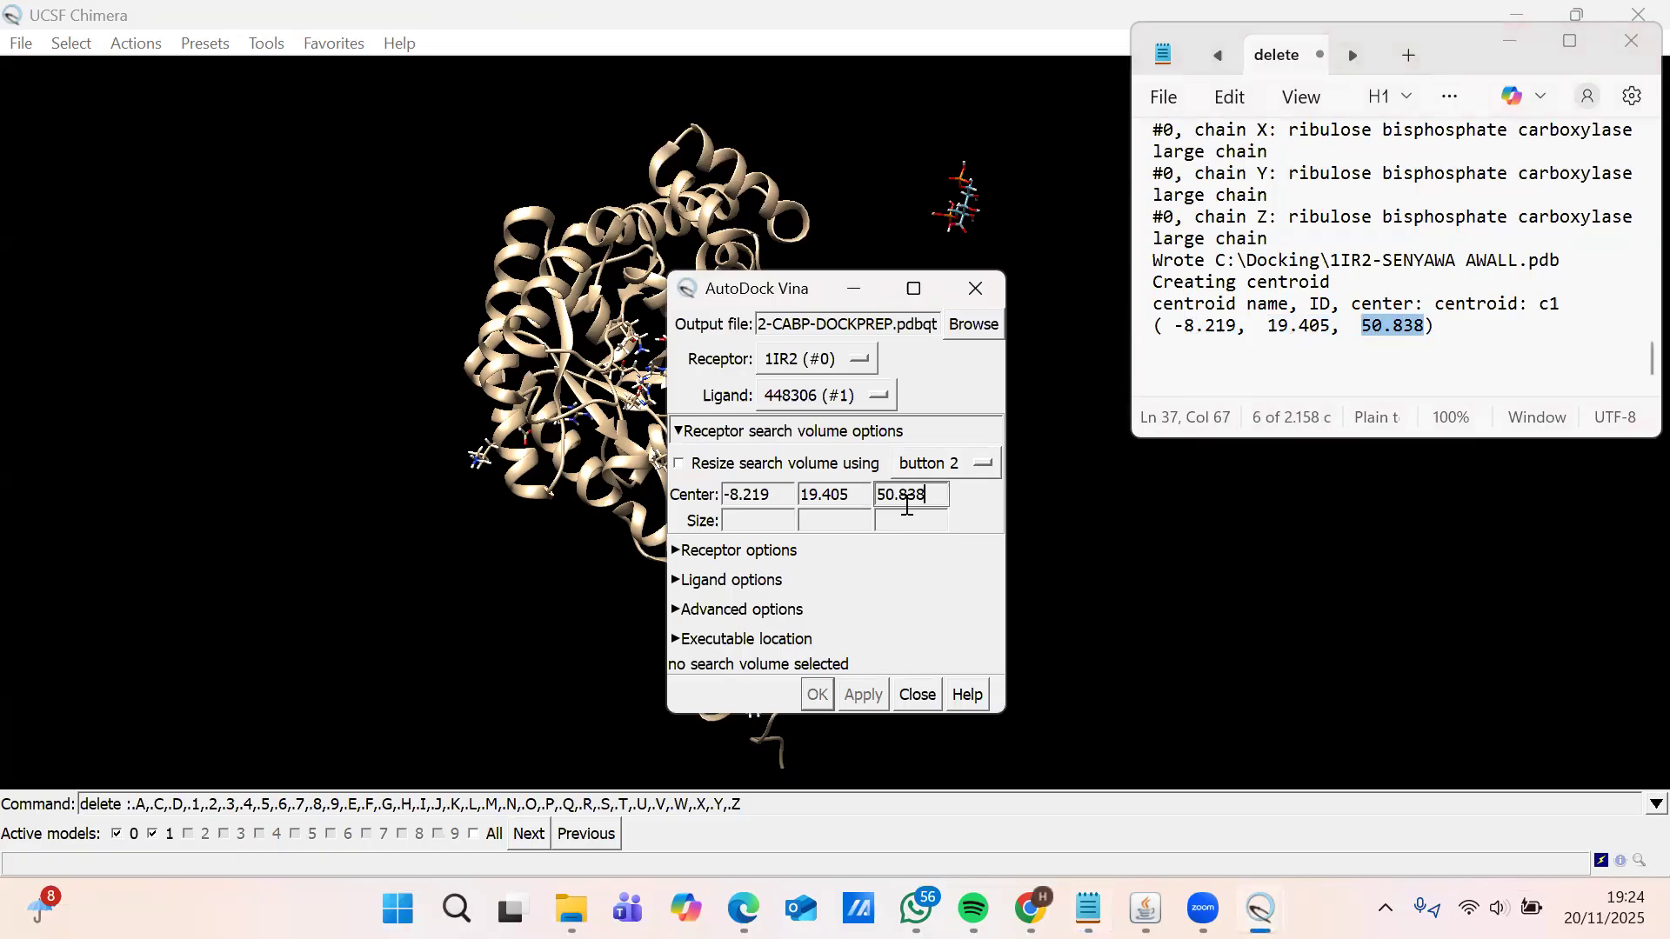
- Set the Vina search volume size to 25, 25, 25 and check the advanced docking options
click(788, 522)
text(2)
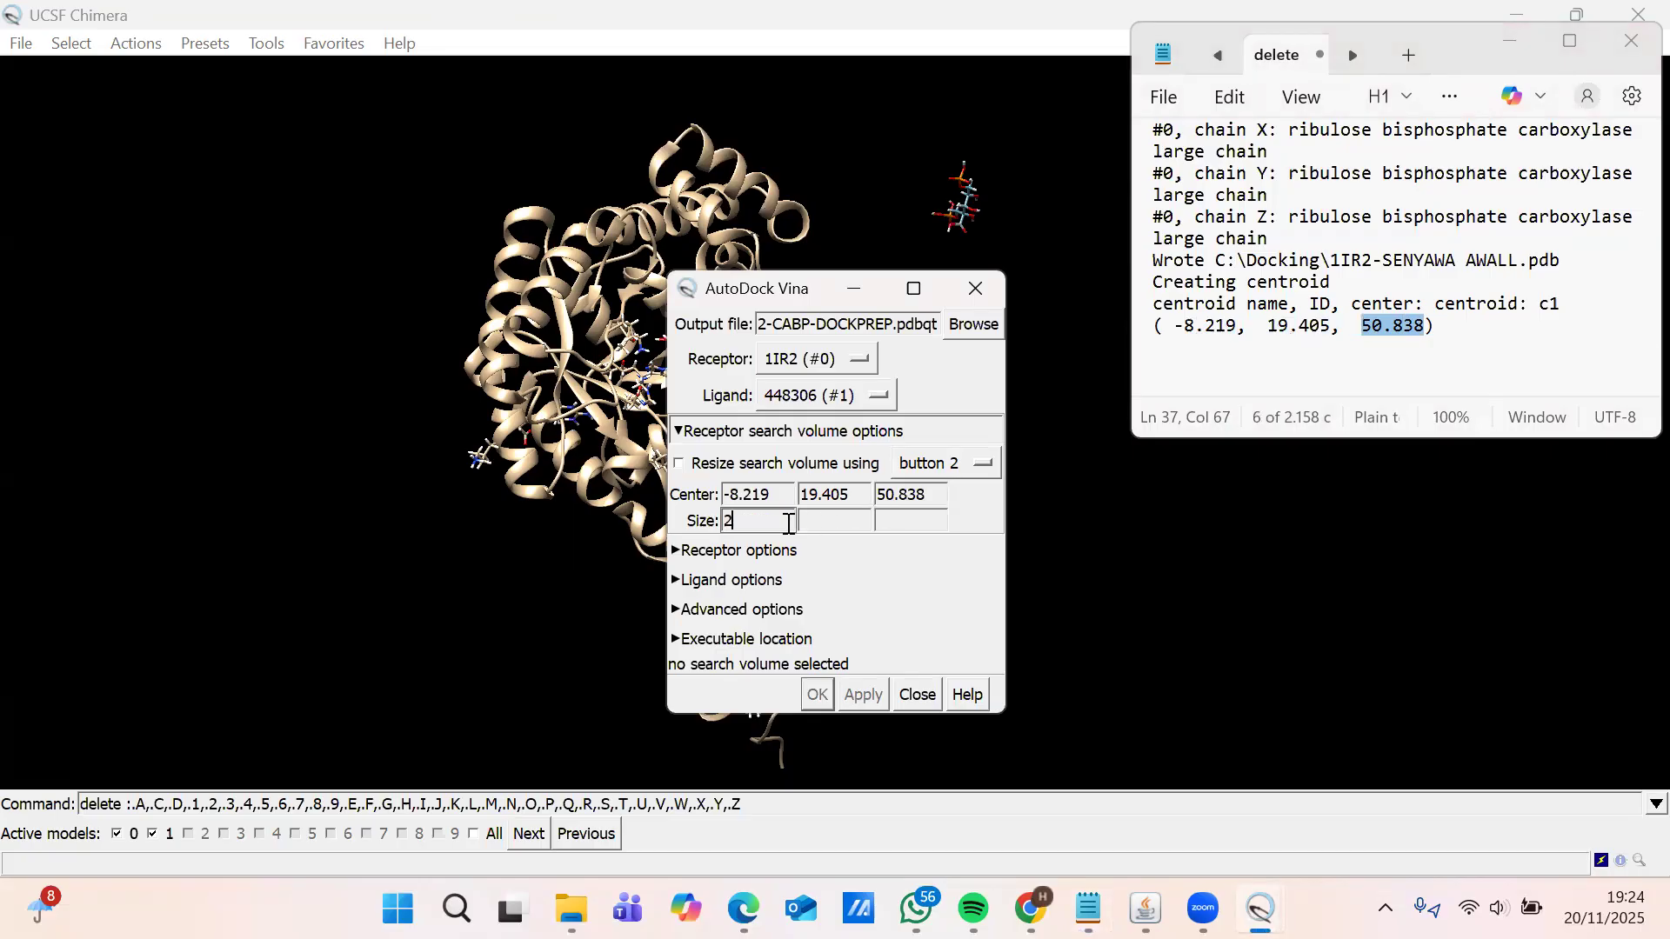
text(5)
click(807, 521)
text(25)
click(896, 522)
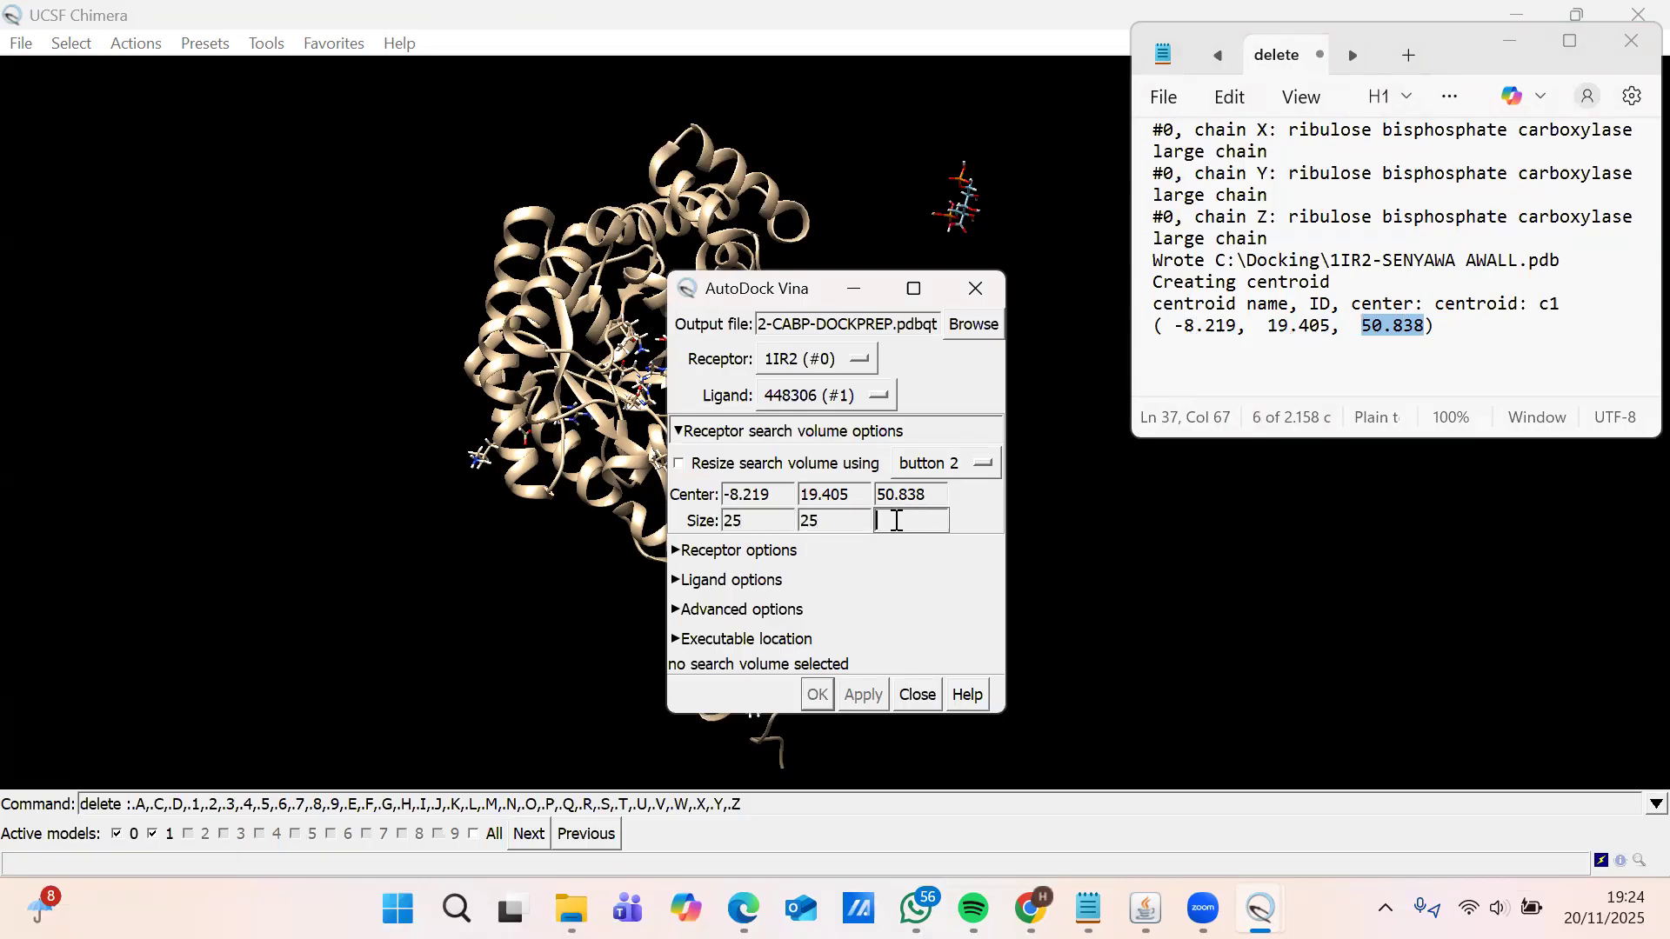
text(25)
click(777, 611)
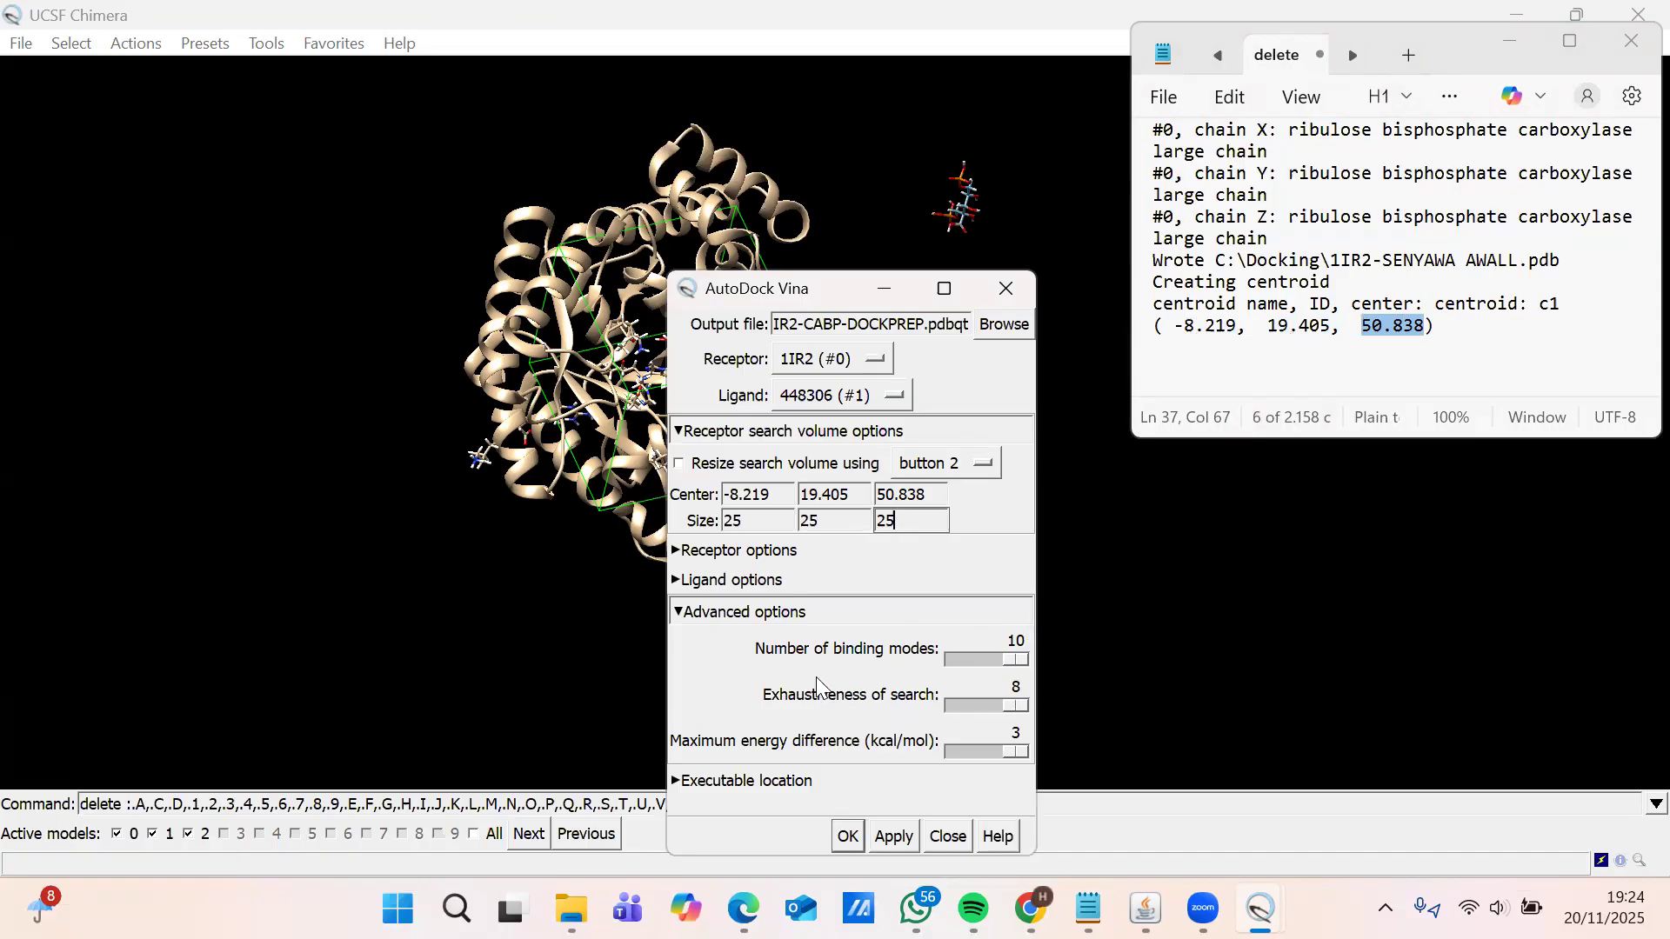
click(785, 614)
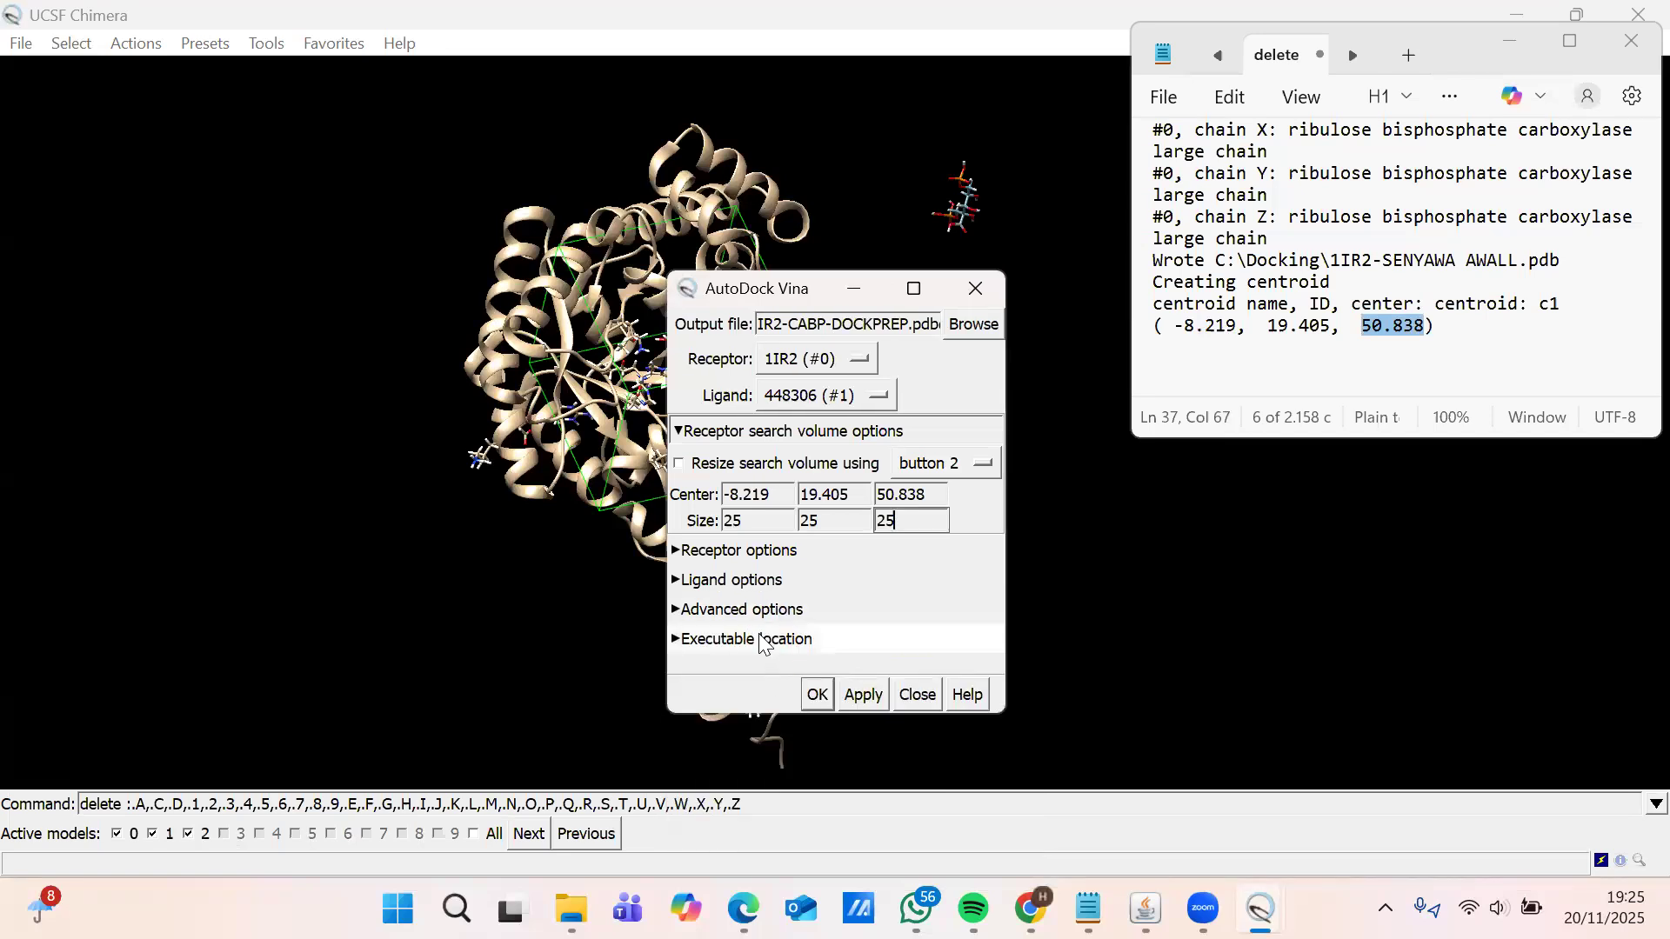
- Check that the local Vina executable path is C:\Docking\vina.exe and start the docking run
click(762, 641)
click(981, 704)
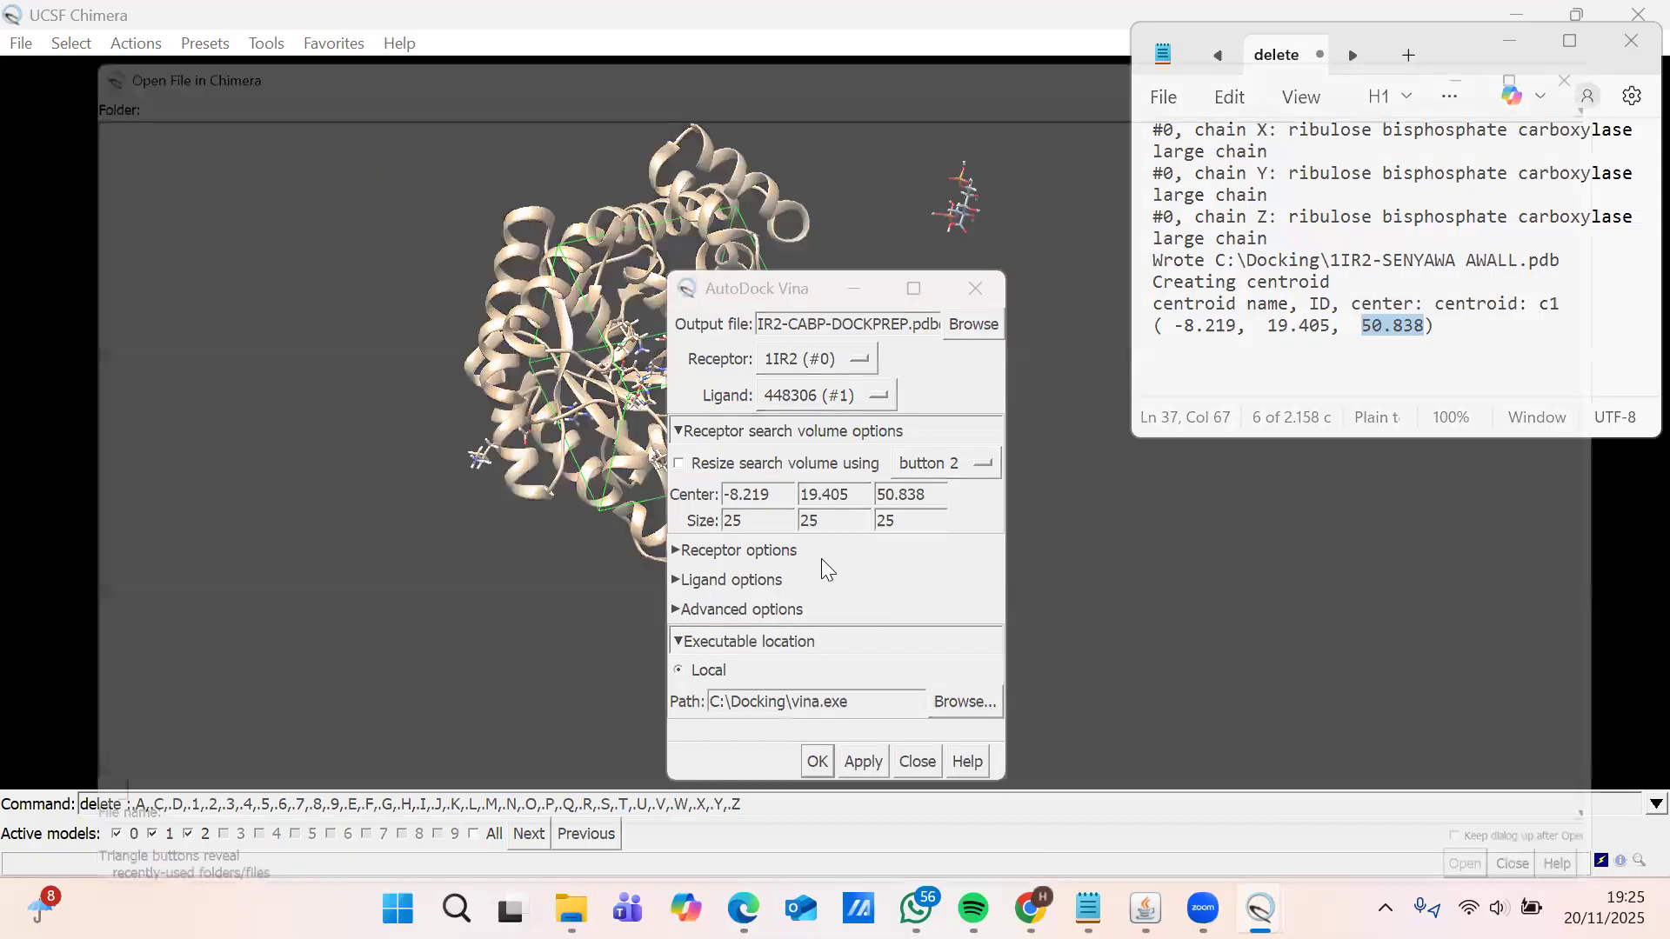
click(461, 437)
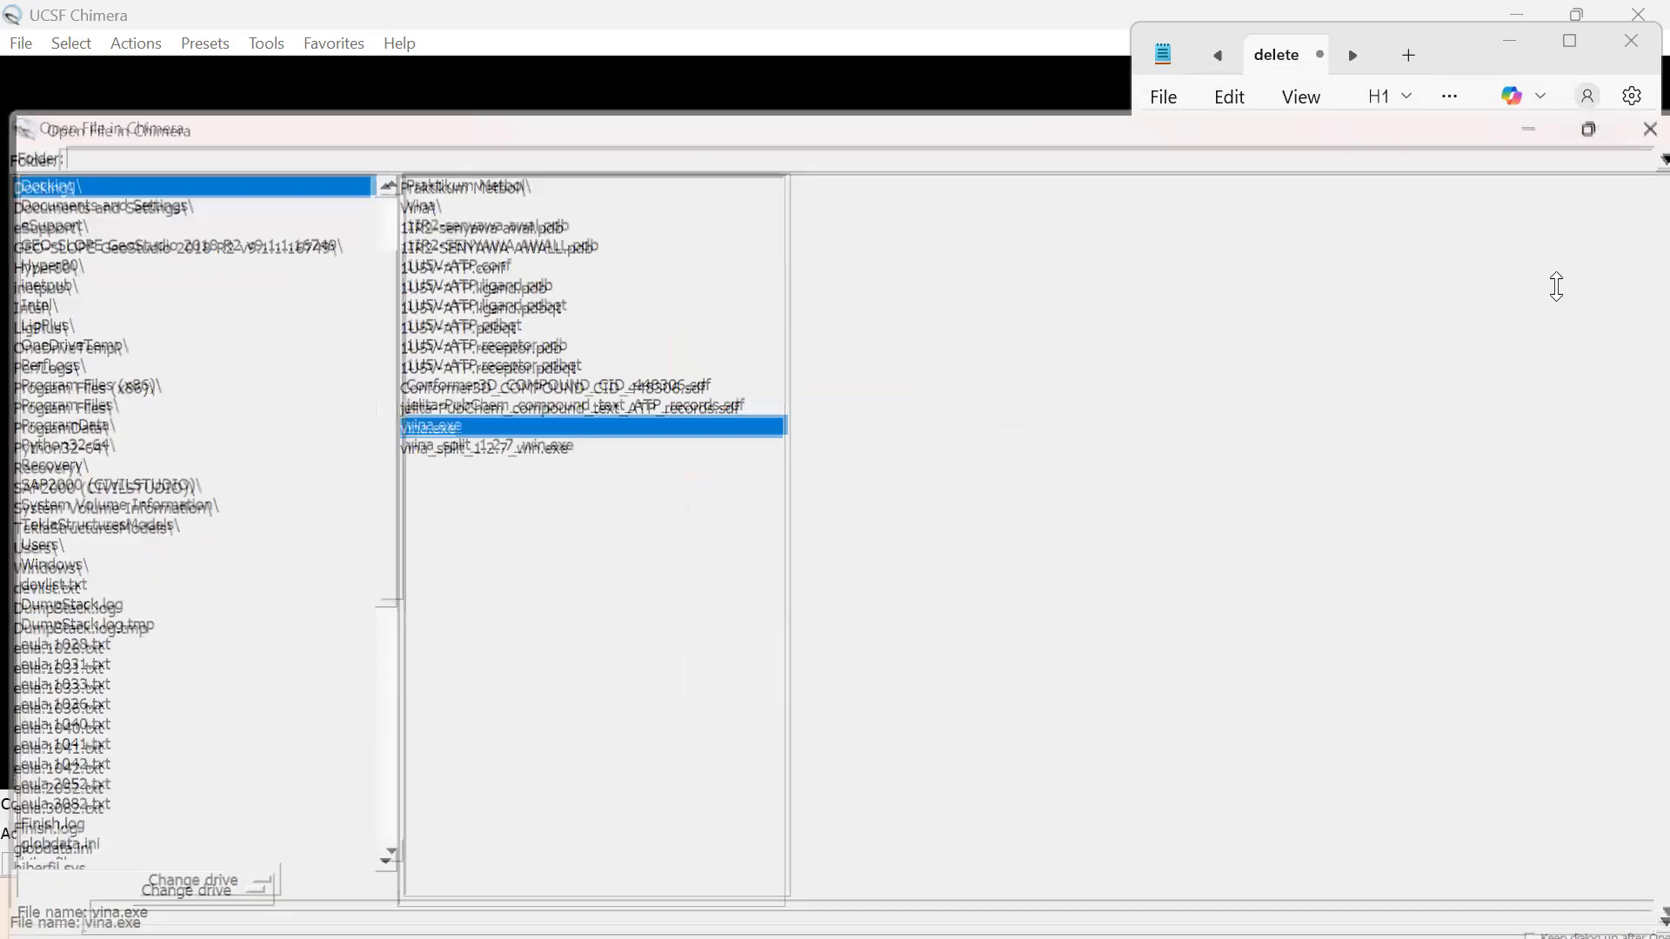
click(1595, 136)
click(1528, 864)
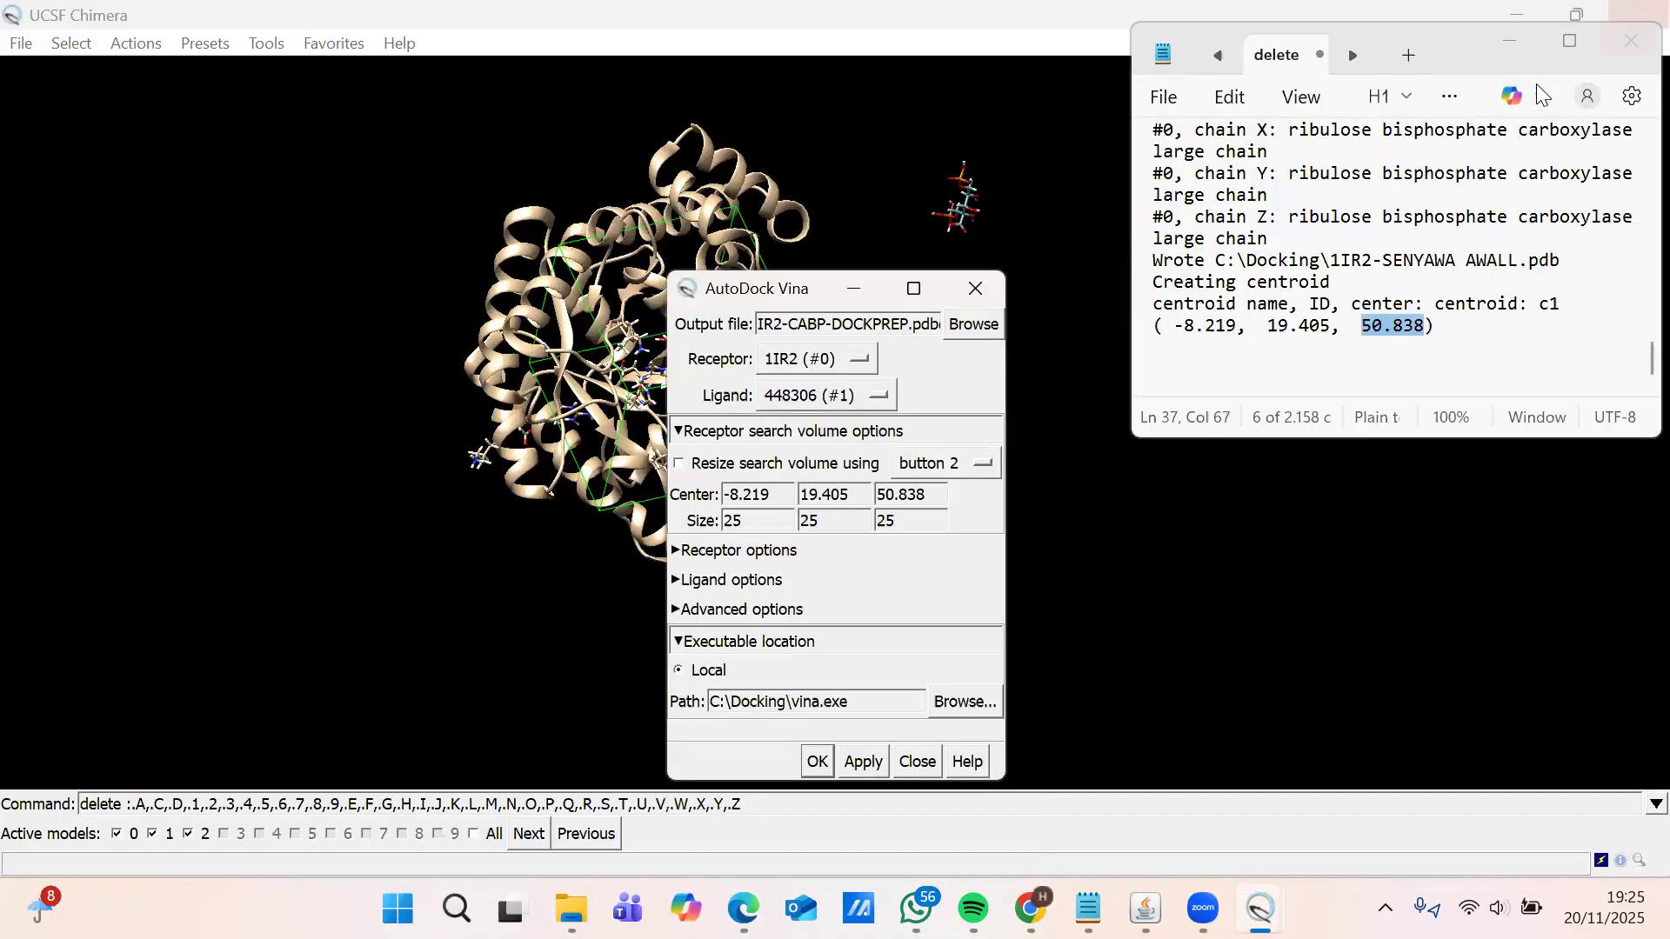
click(1517, 43)
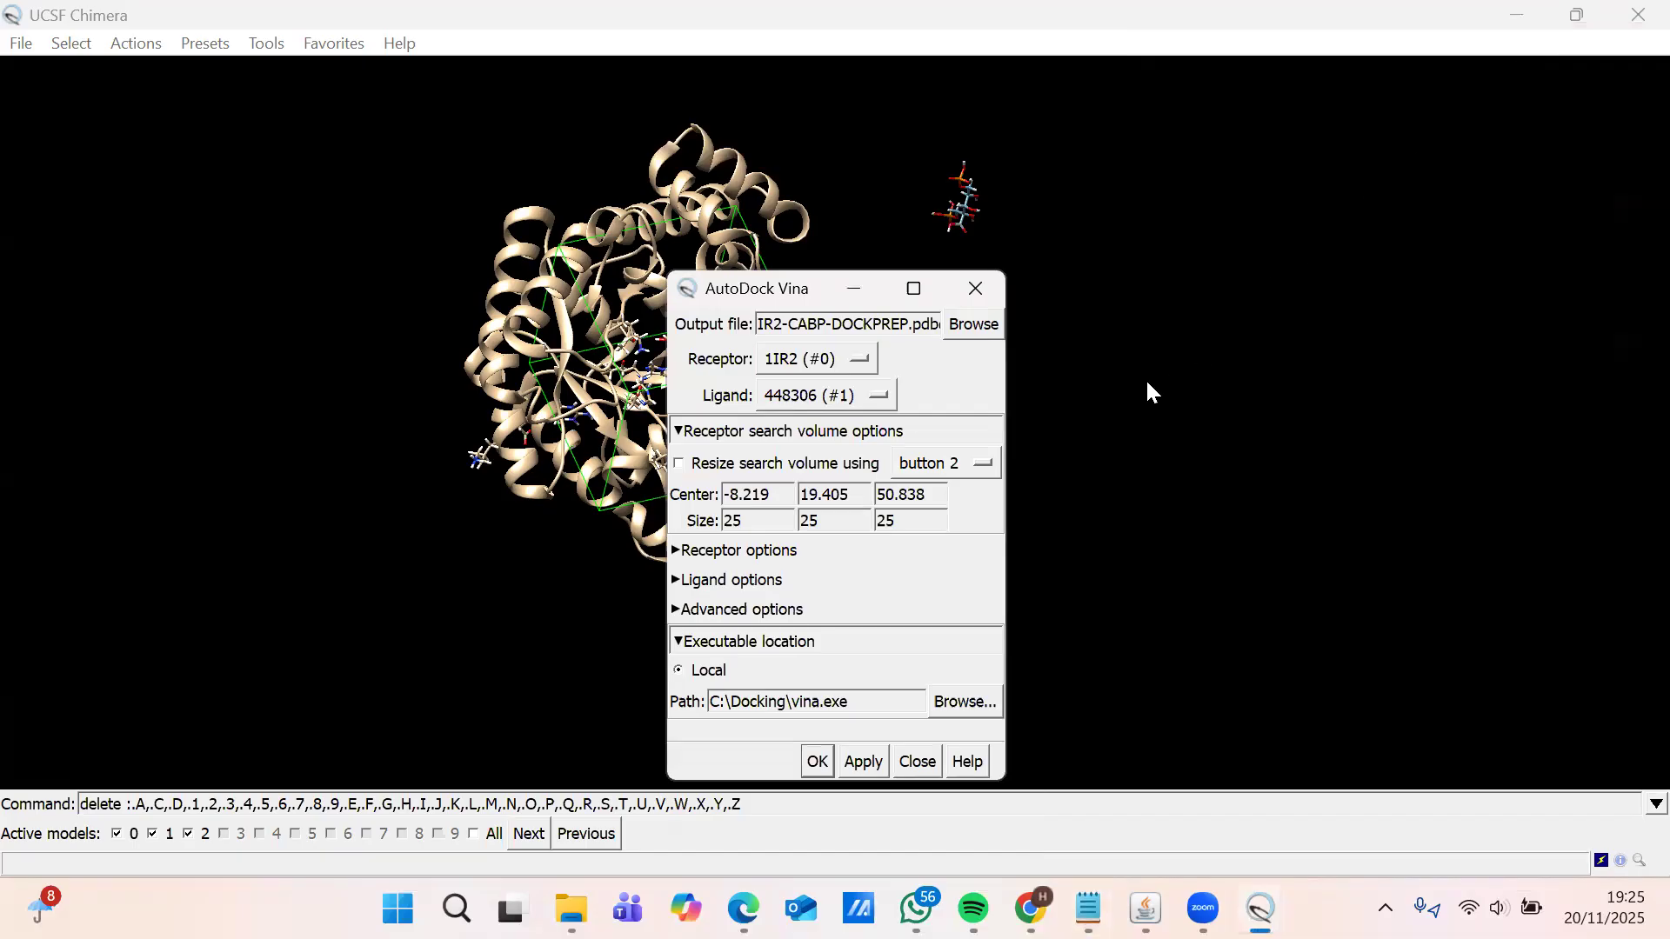
click(865, 763)
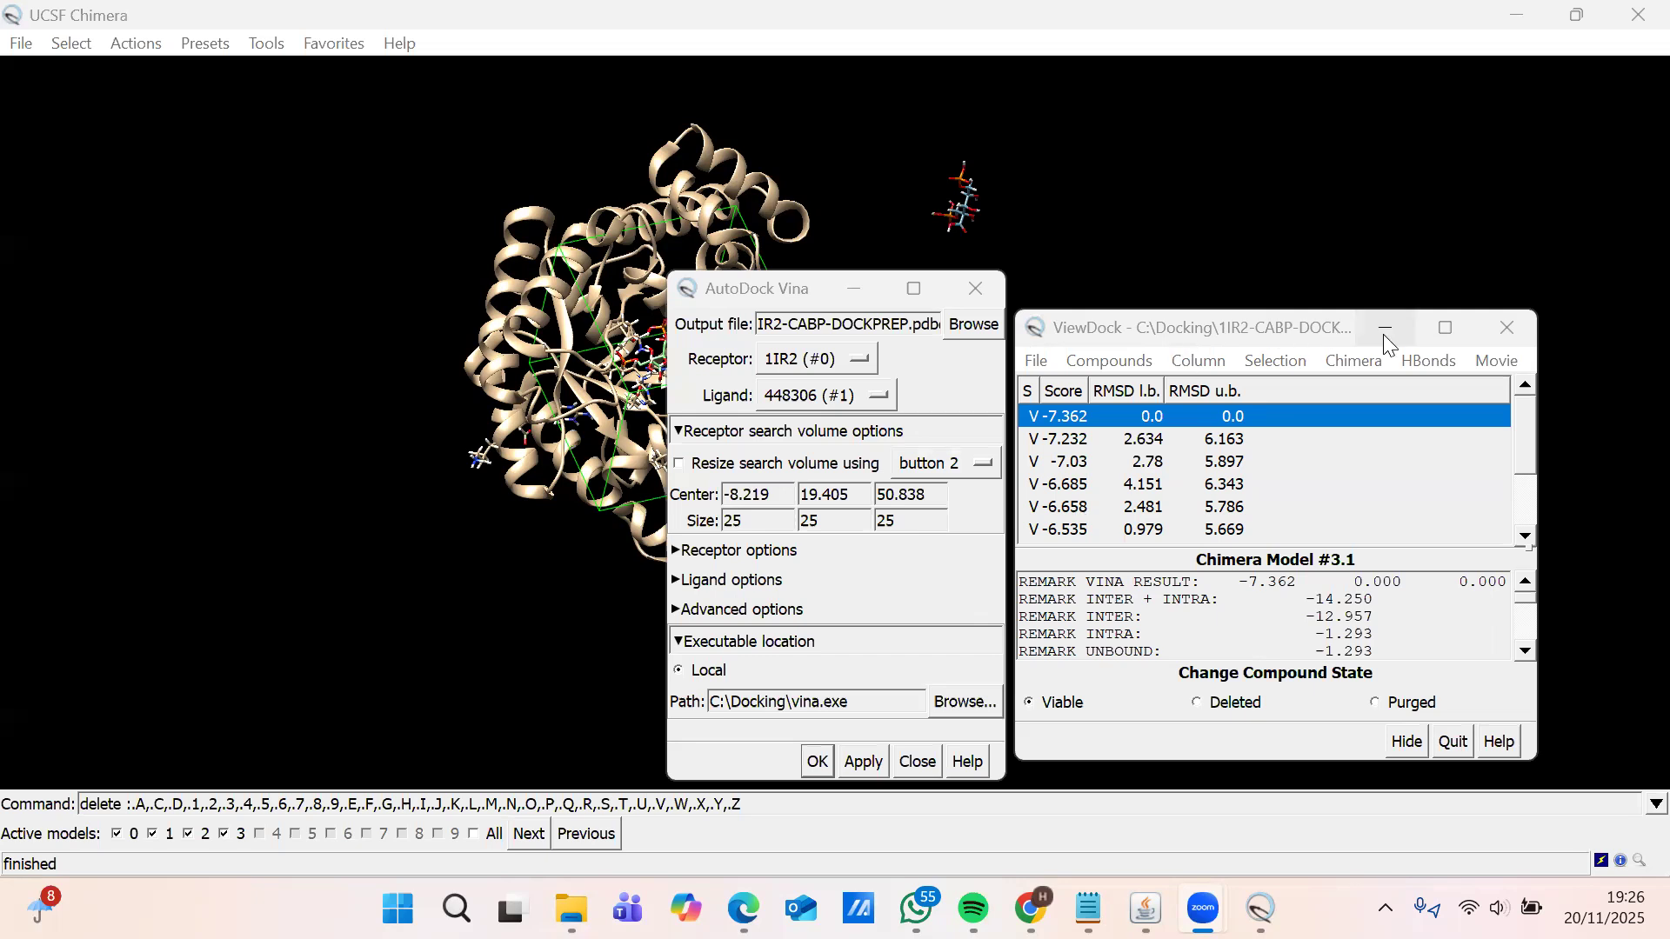
- Play the movie of docked poses in the maximized ViewDock results and capture a full-screen screenshot
click(1447, 328)
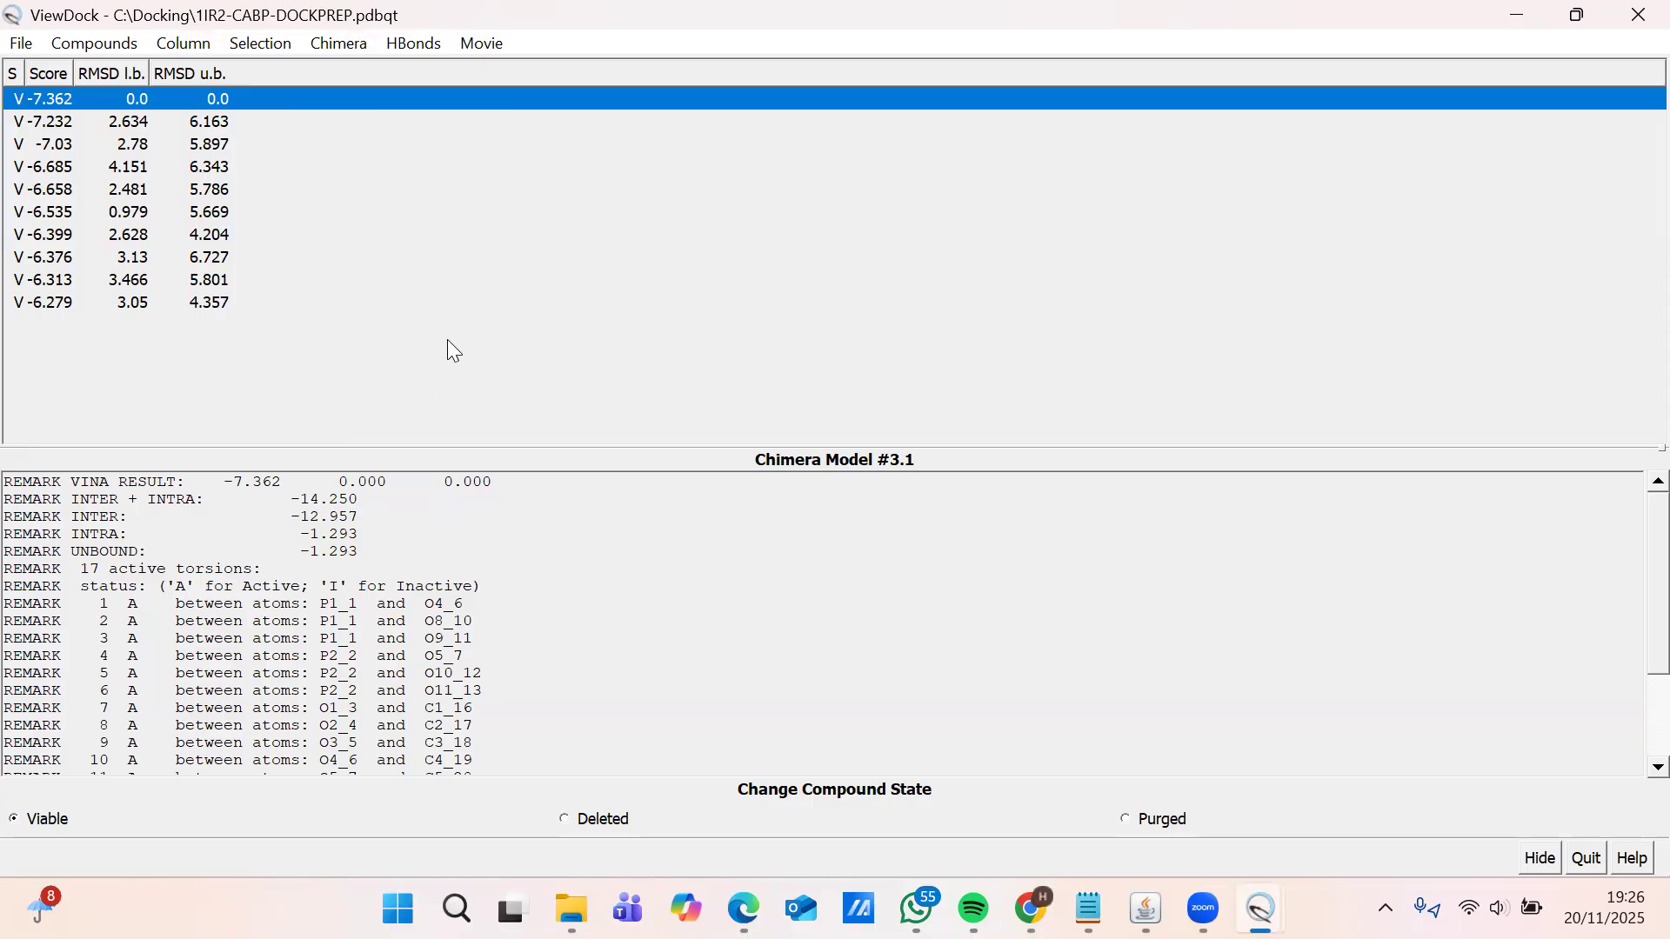
click(484, 43)
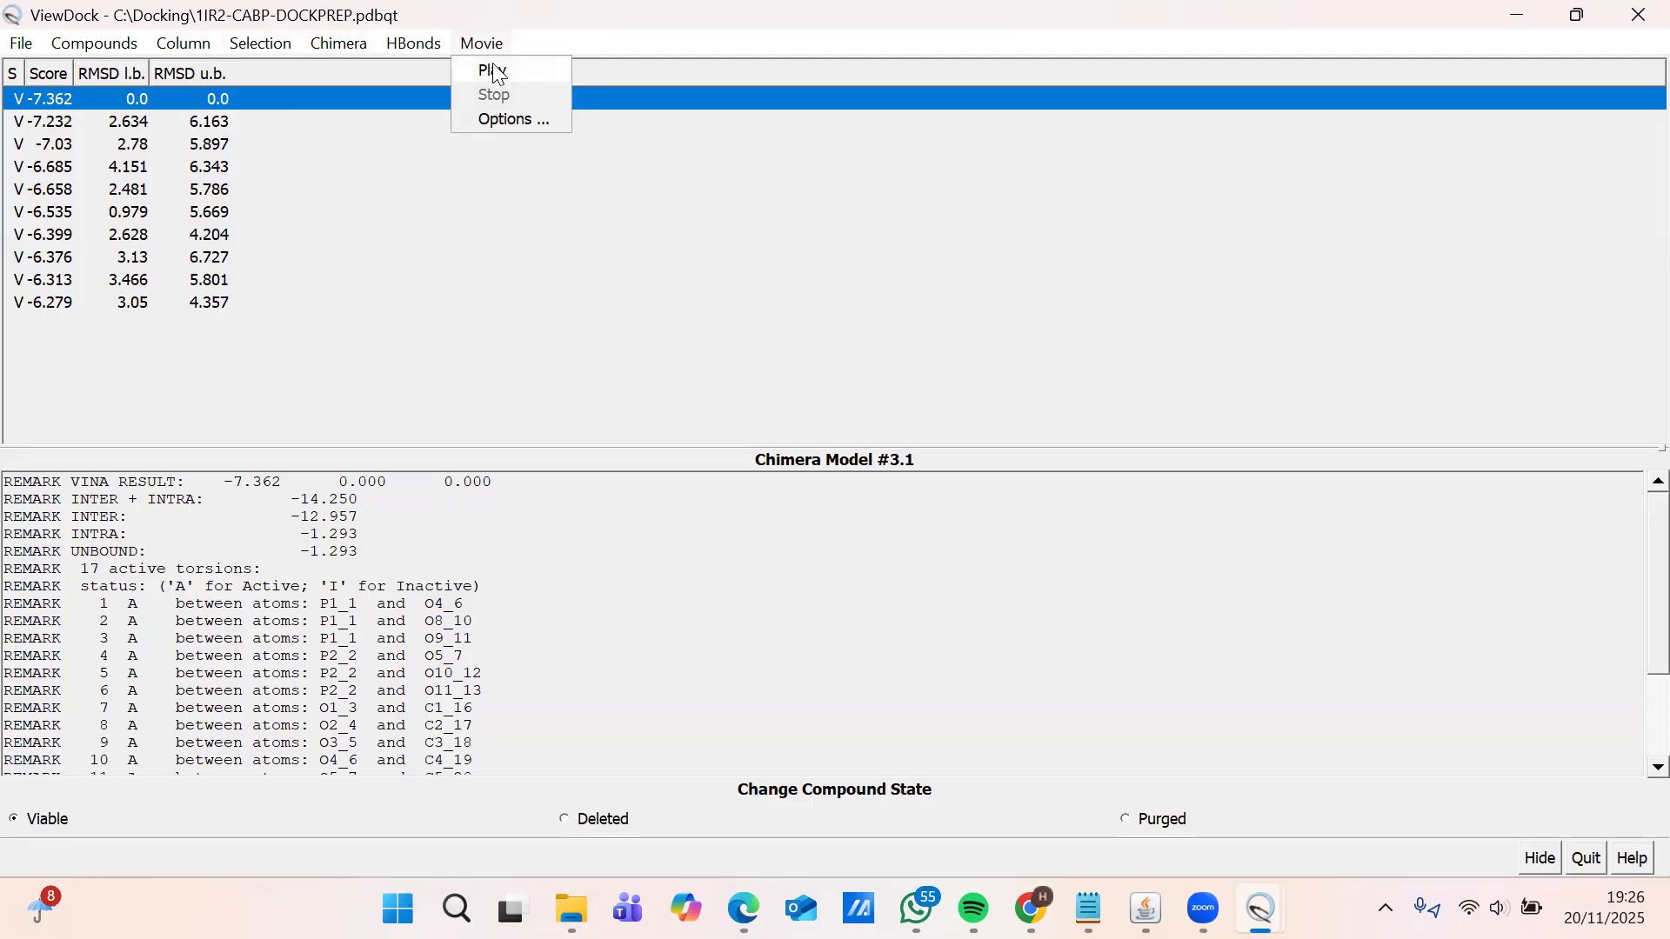
click(496, 71)
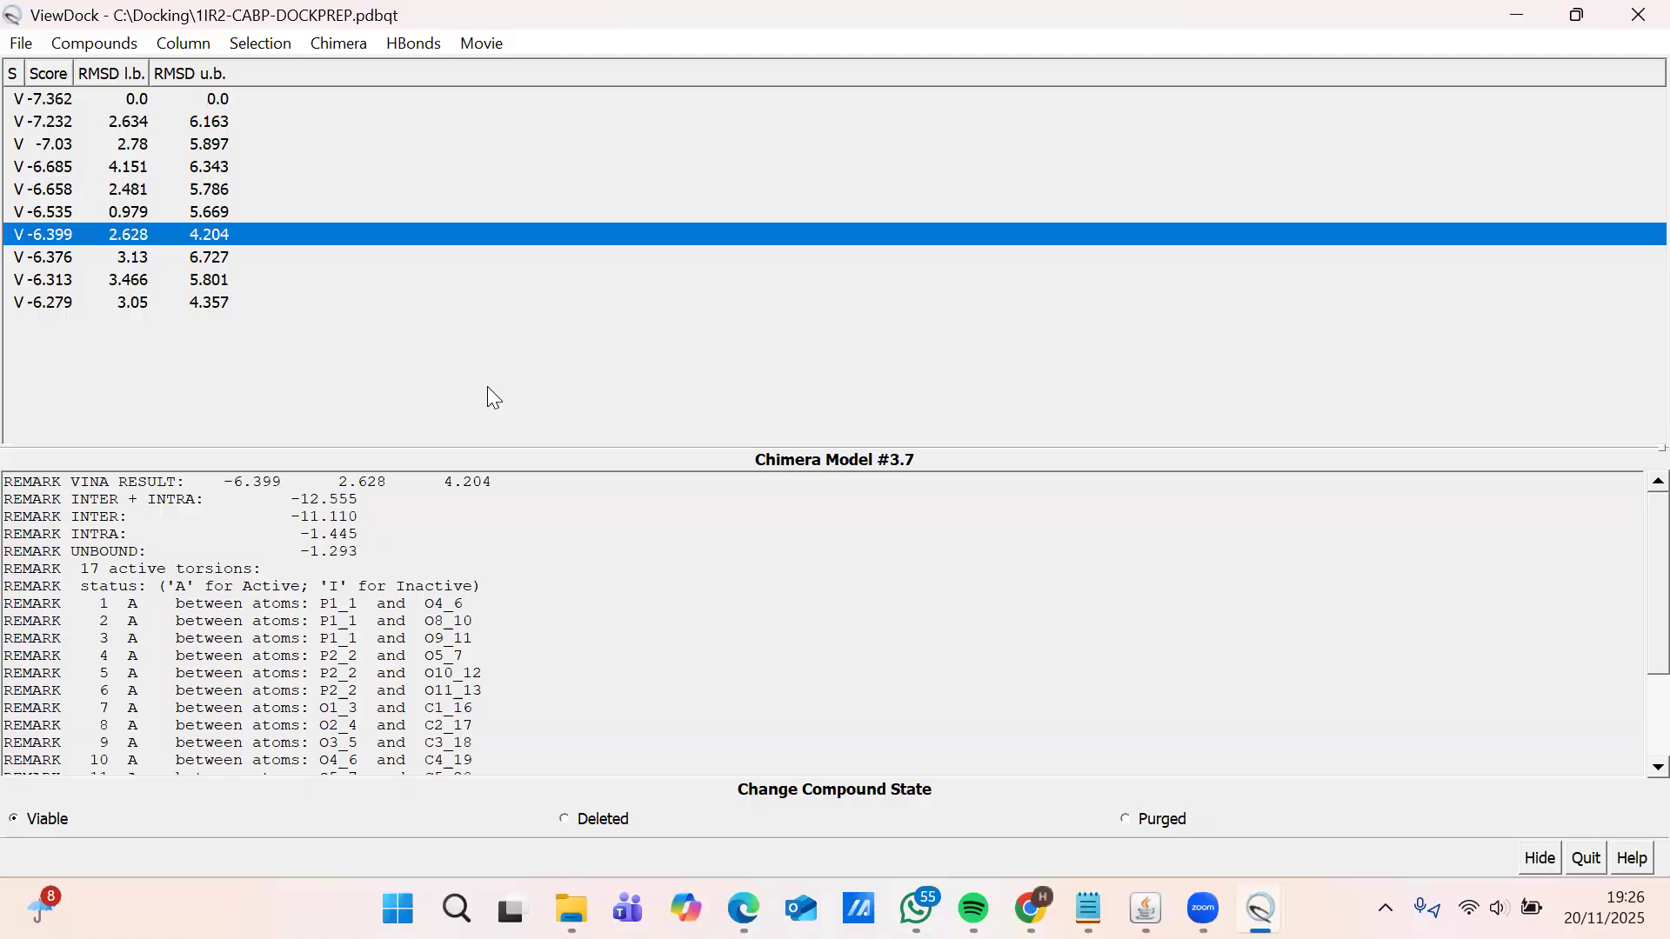
key(super+shift+s)
click(776, 45)
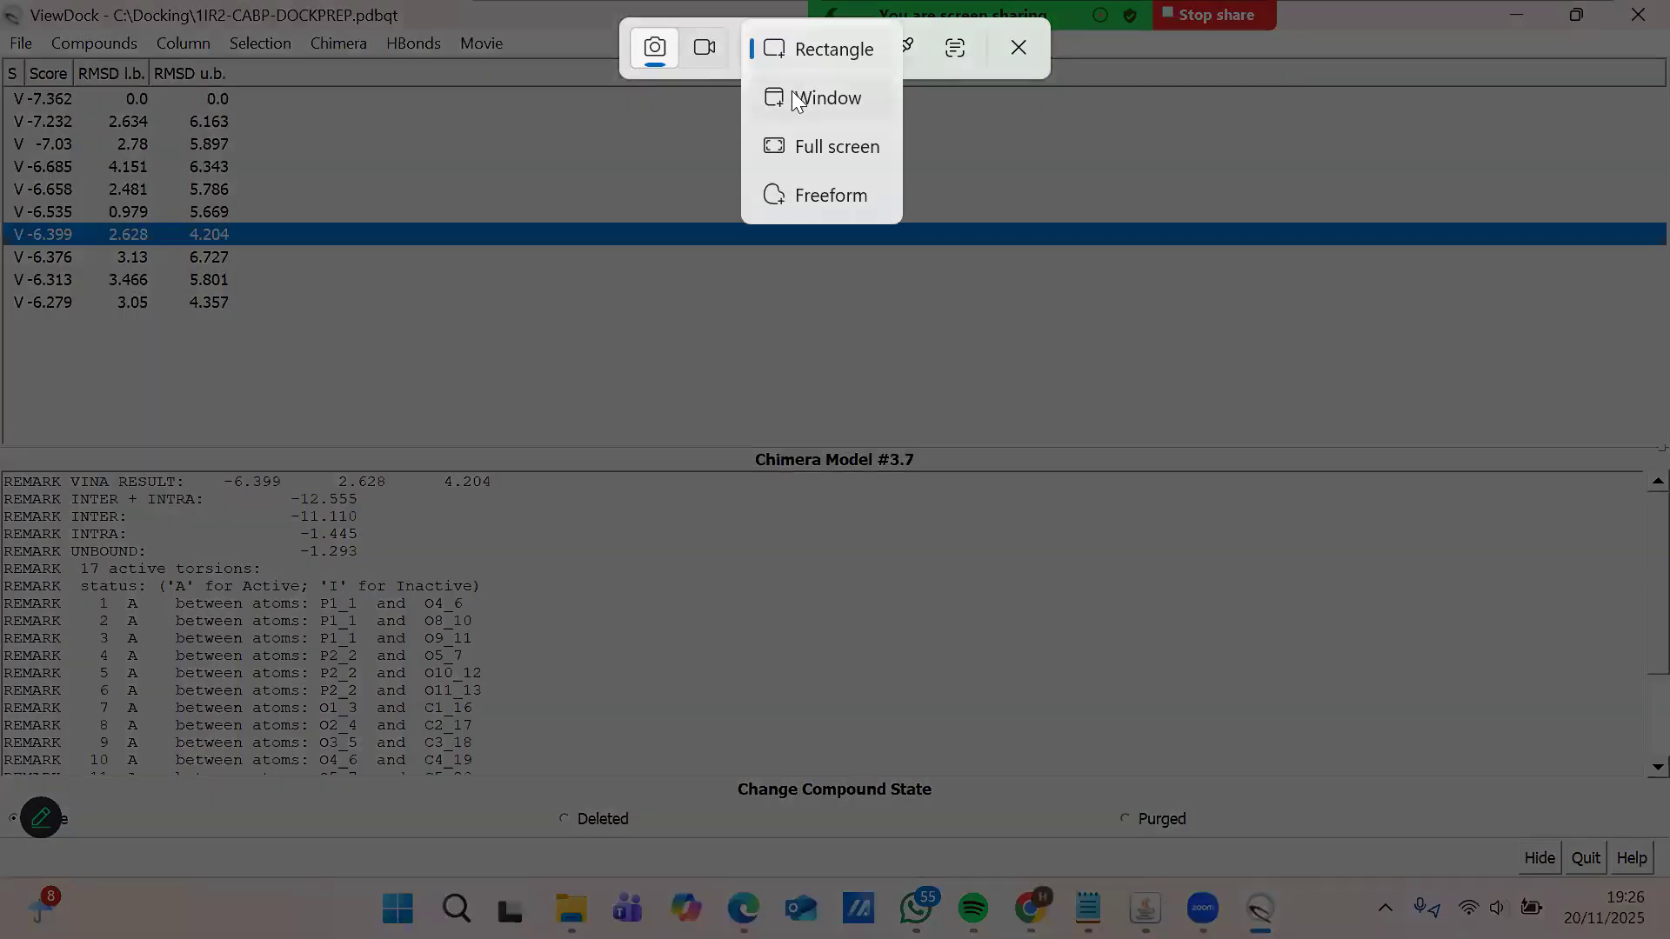
click(812, 148)
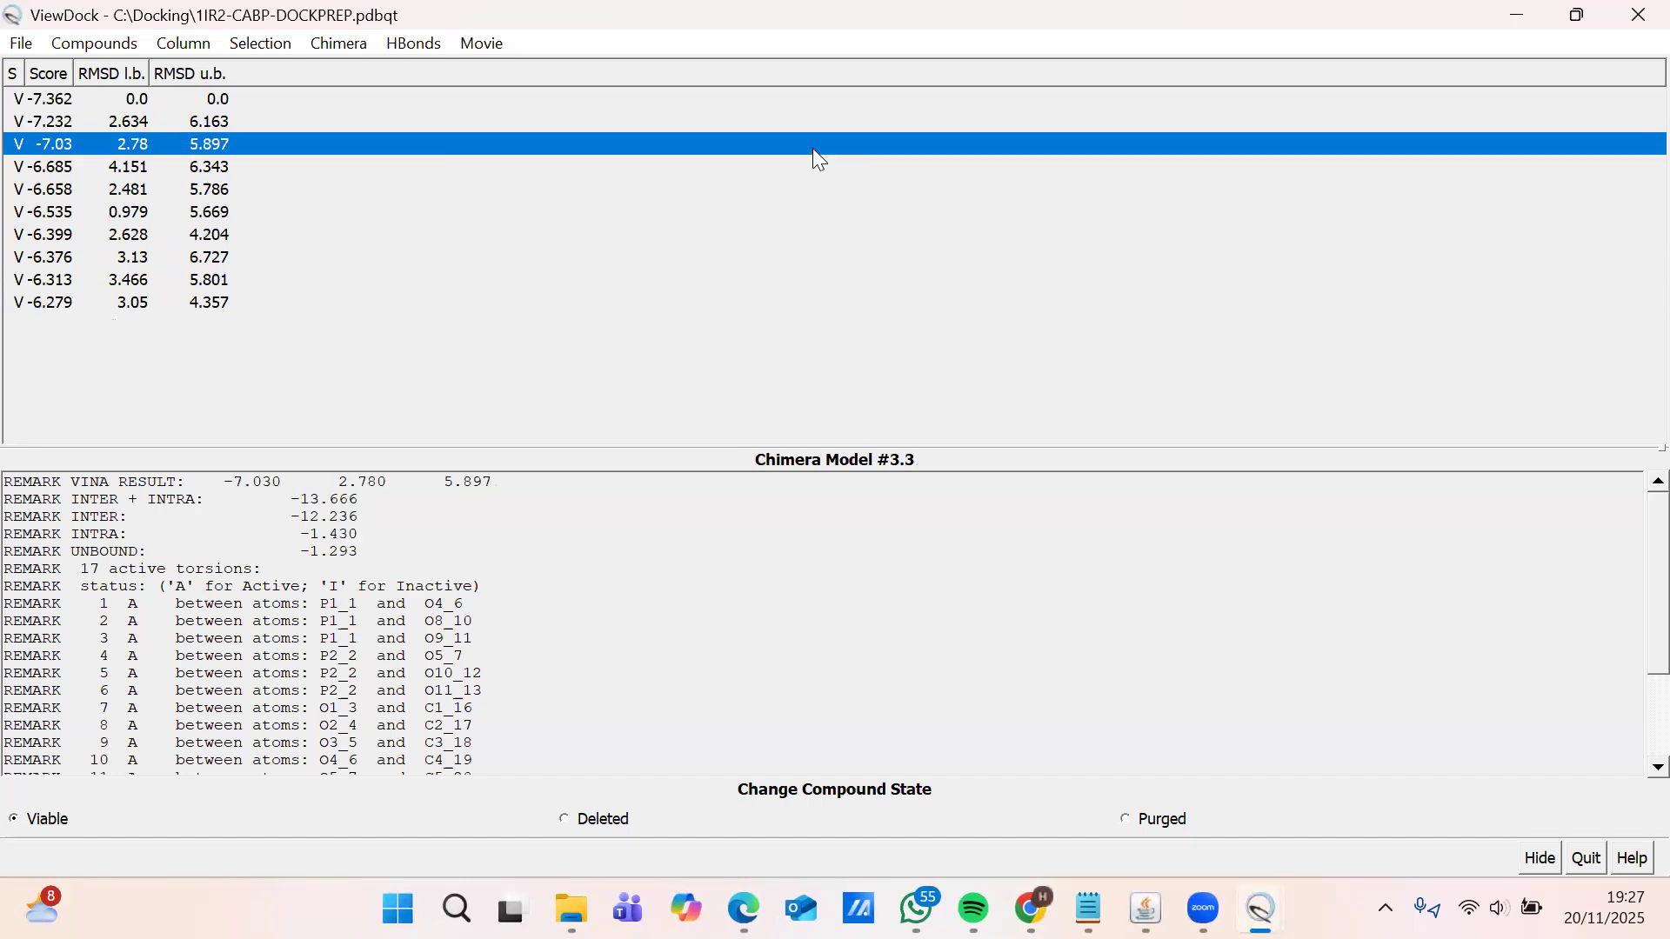
- Go through the docked poses in ViewDock to examine their scores and RMSD values
key(Down)
key(Down)
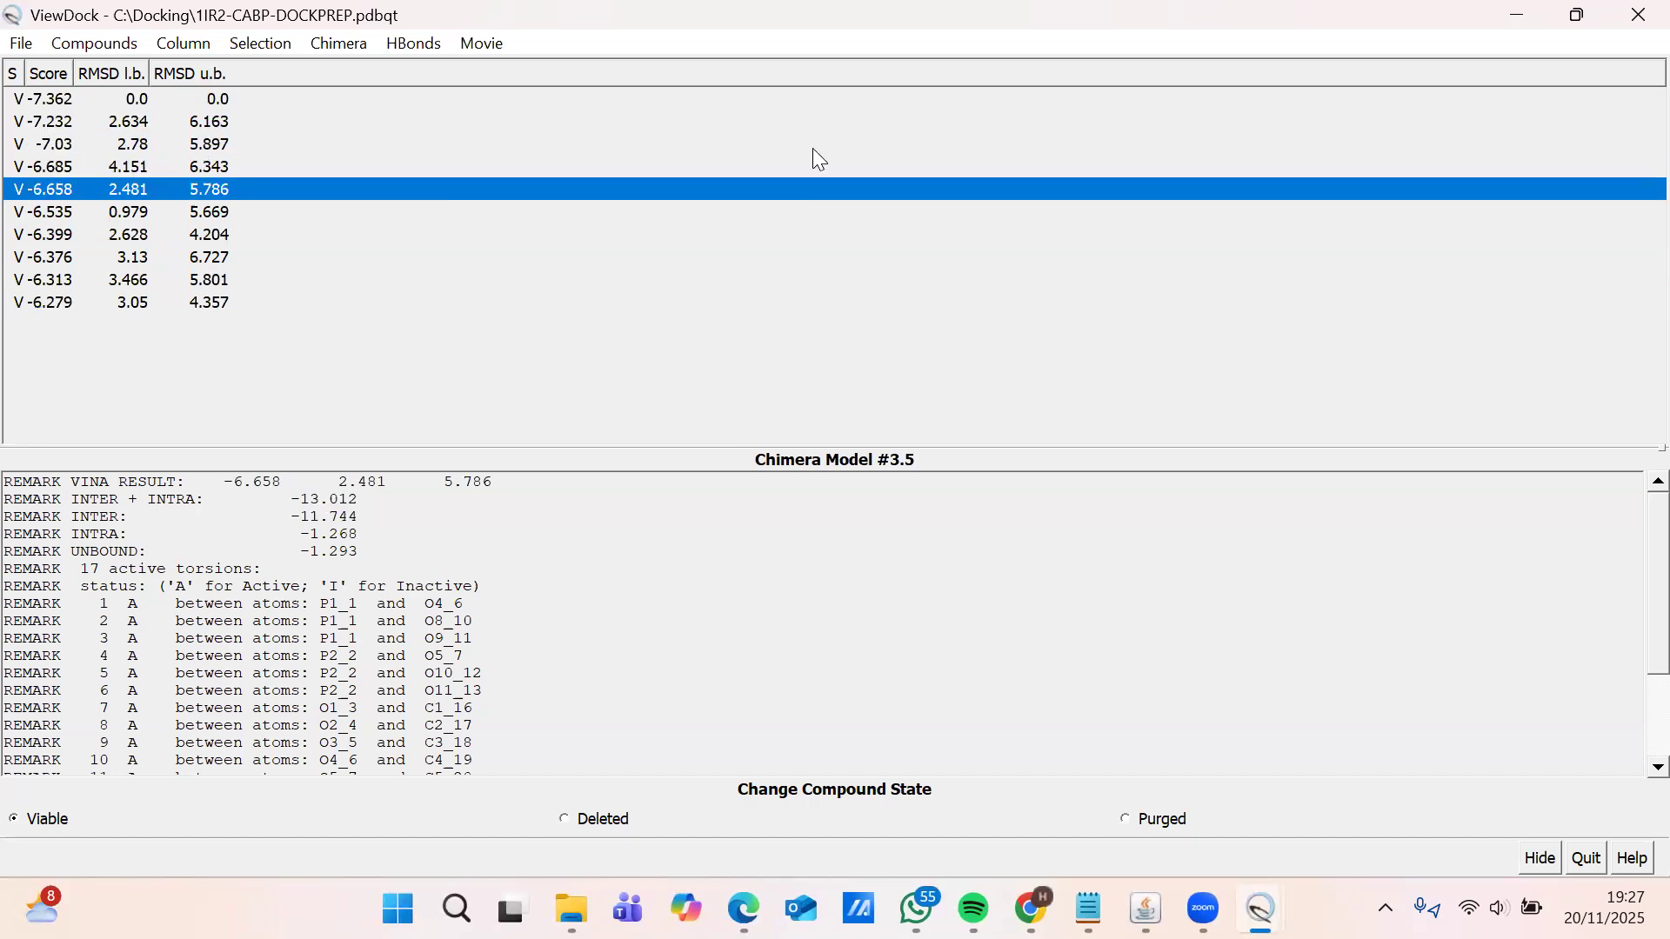
key(Down)
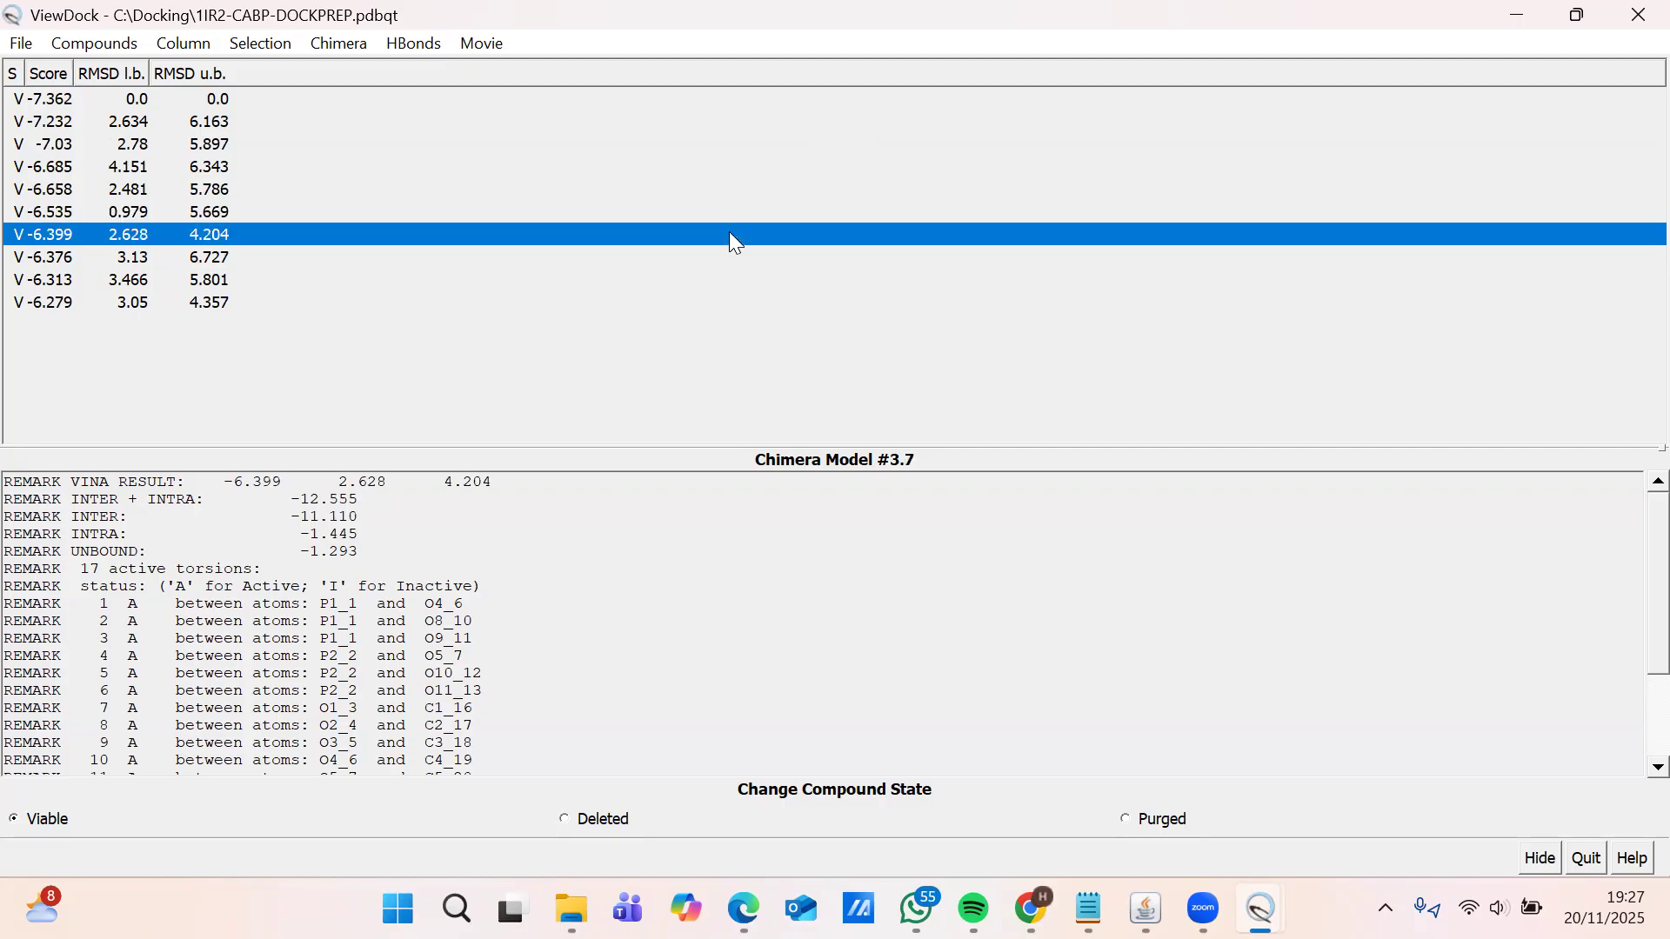
key(Down)
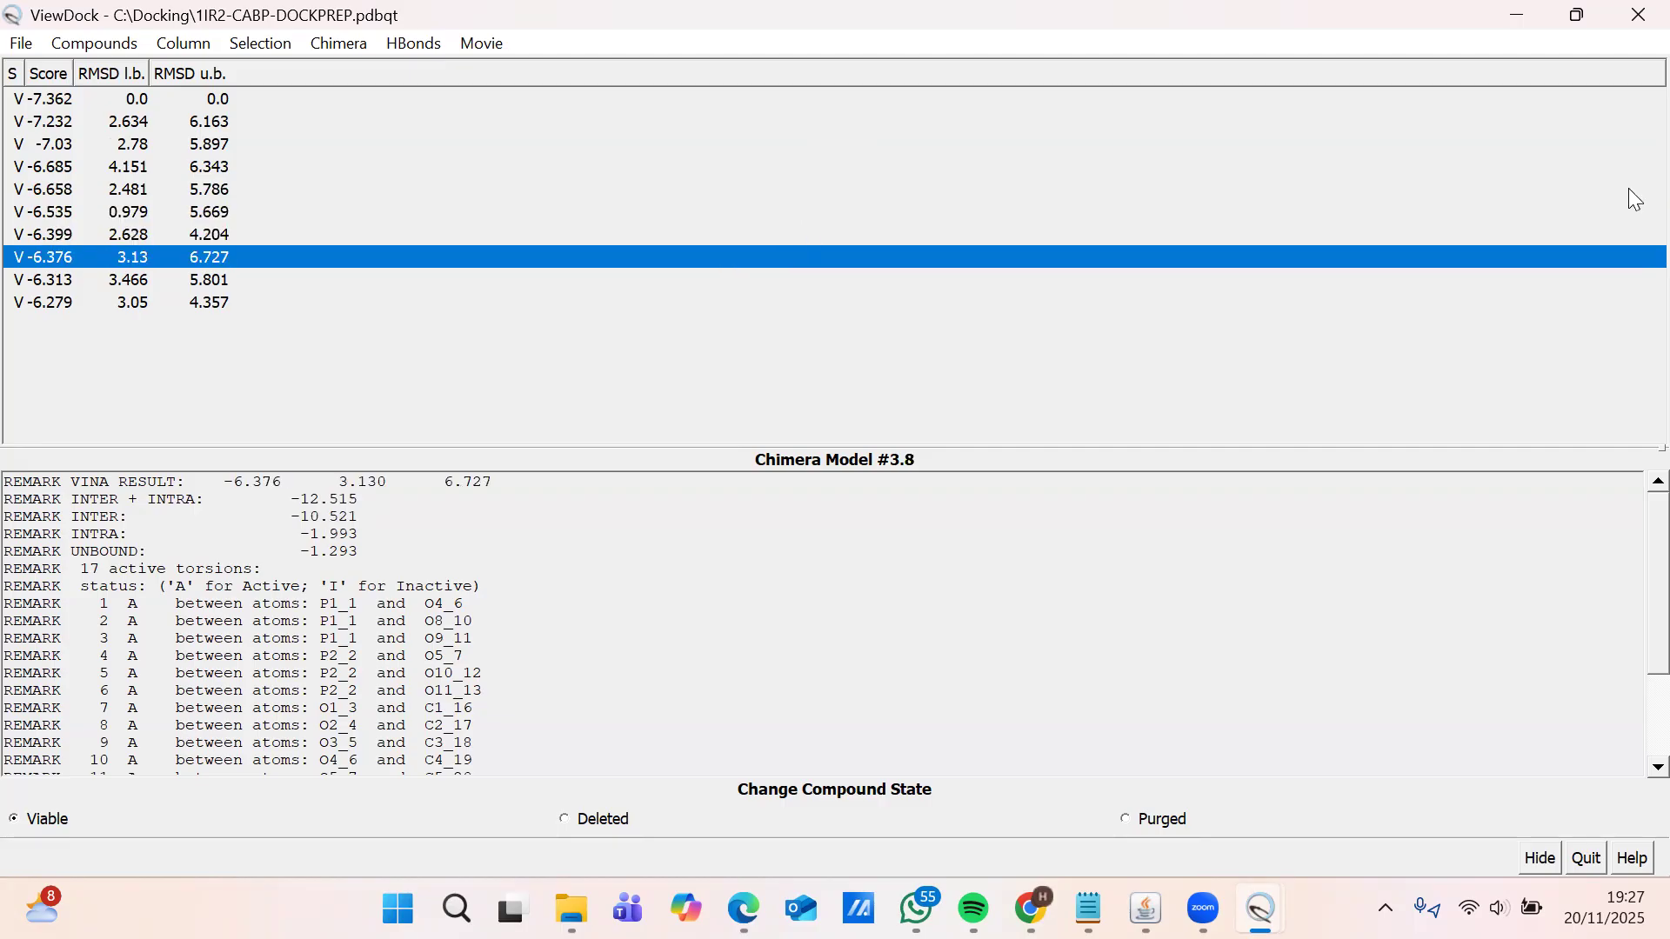
key(Home)
click(1439, 118)
key(Down)
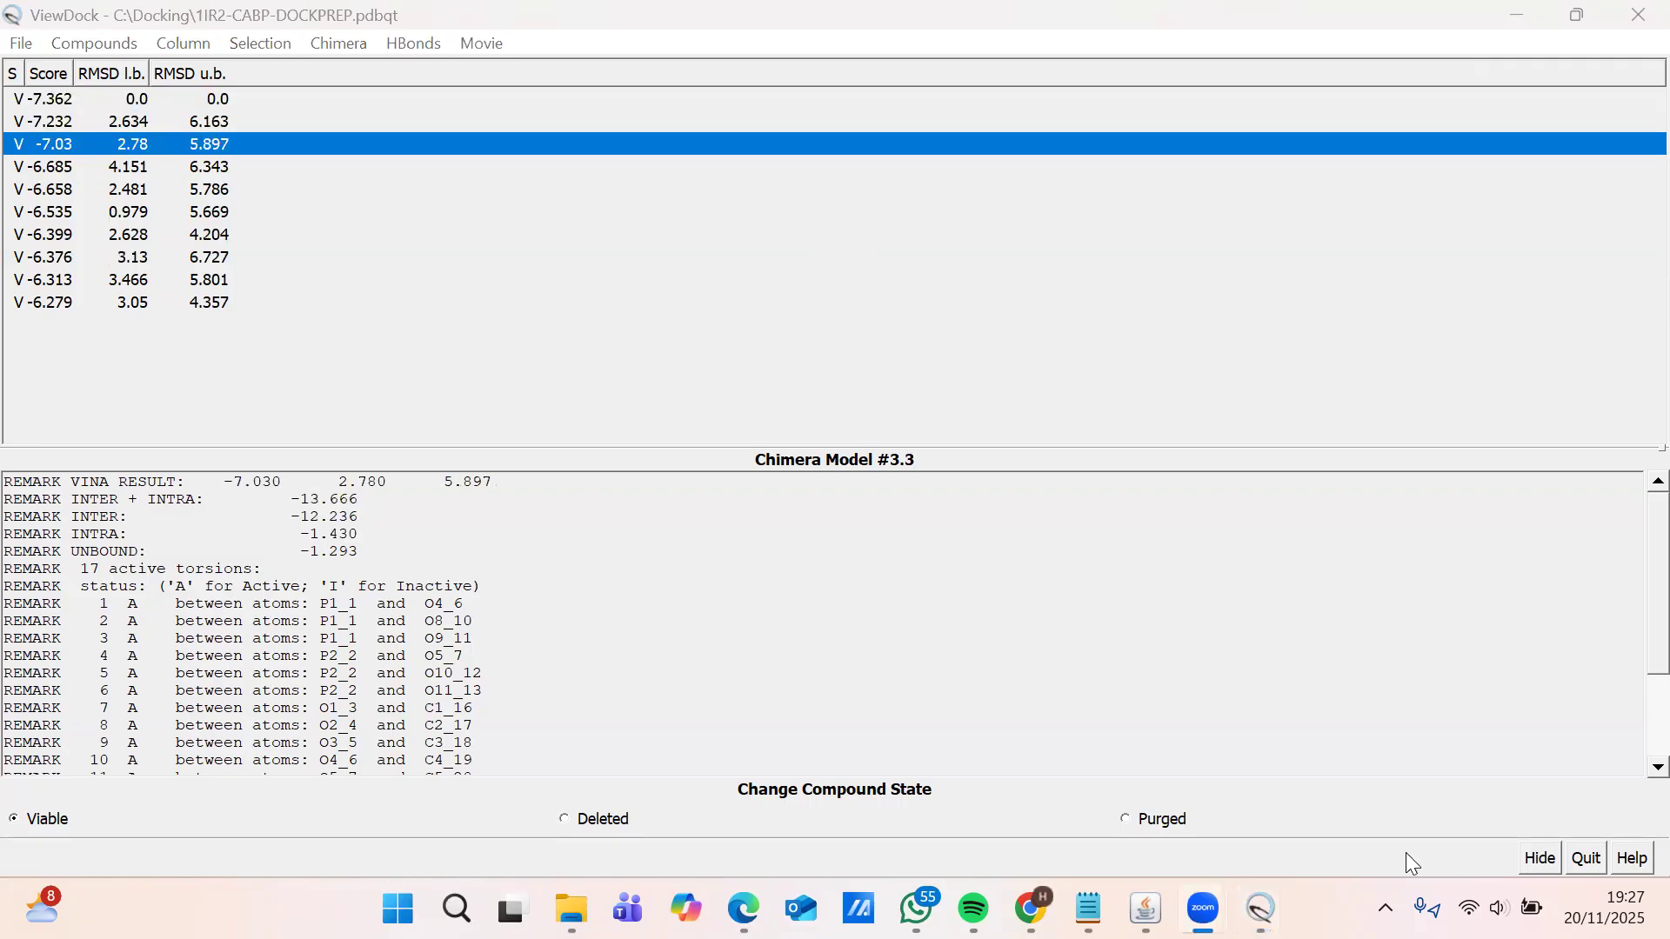
key(Down)
- Open the Reply Log maximized from the main Chimera window and capture a full-screen screenshot of the docking affinity table
mouse_move(1260, 909)
key(Down)
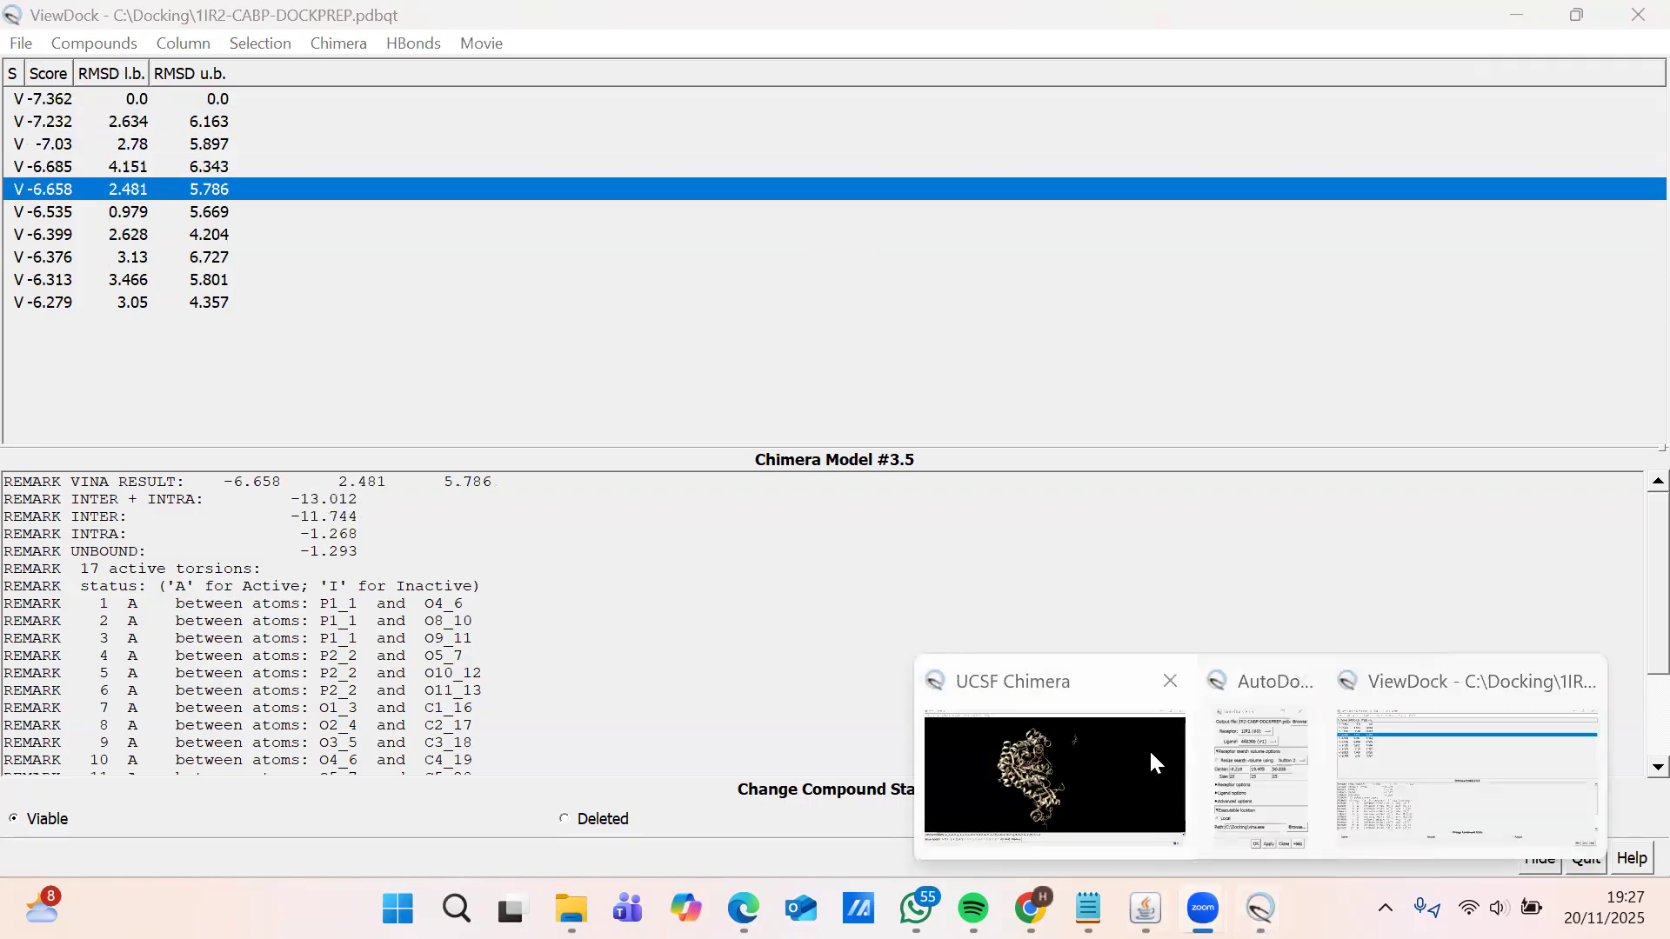
click(1141, 748)
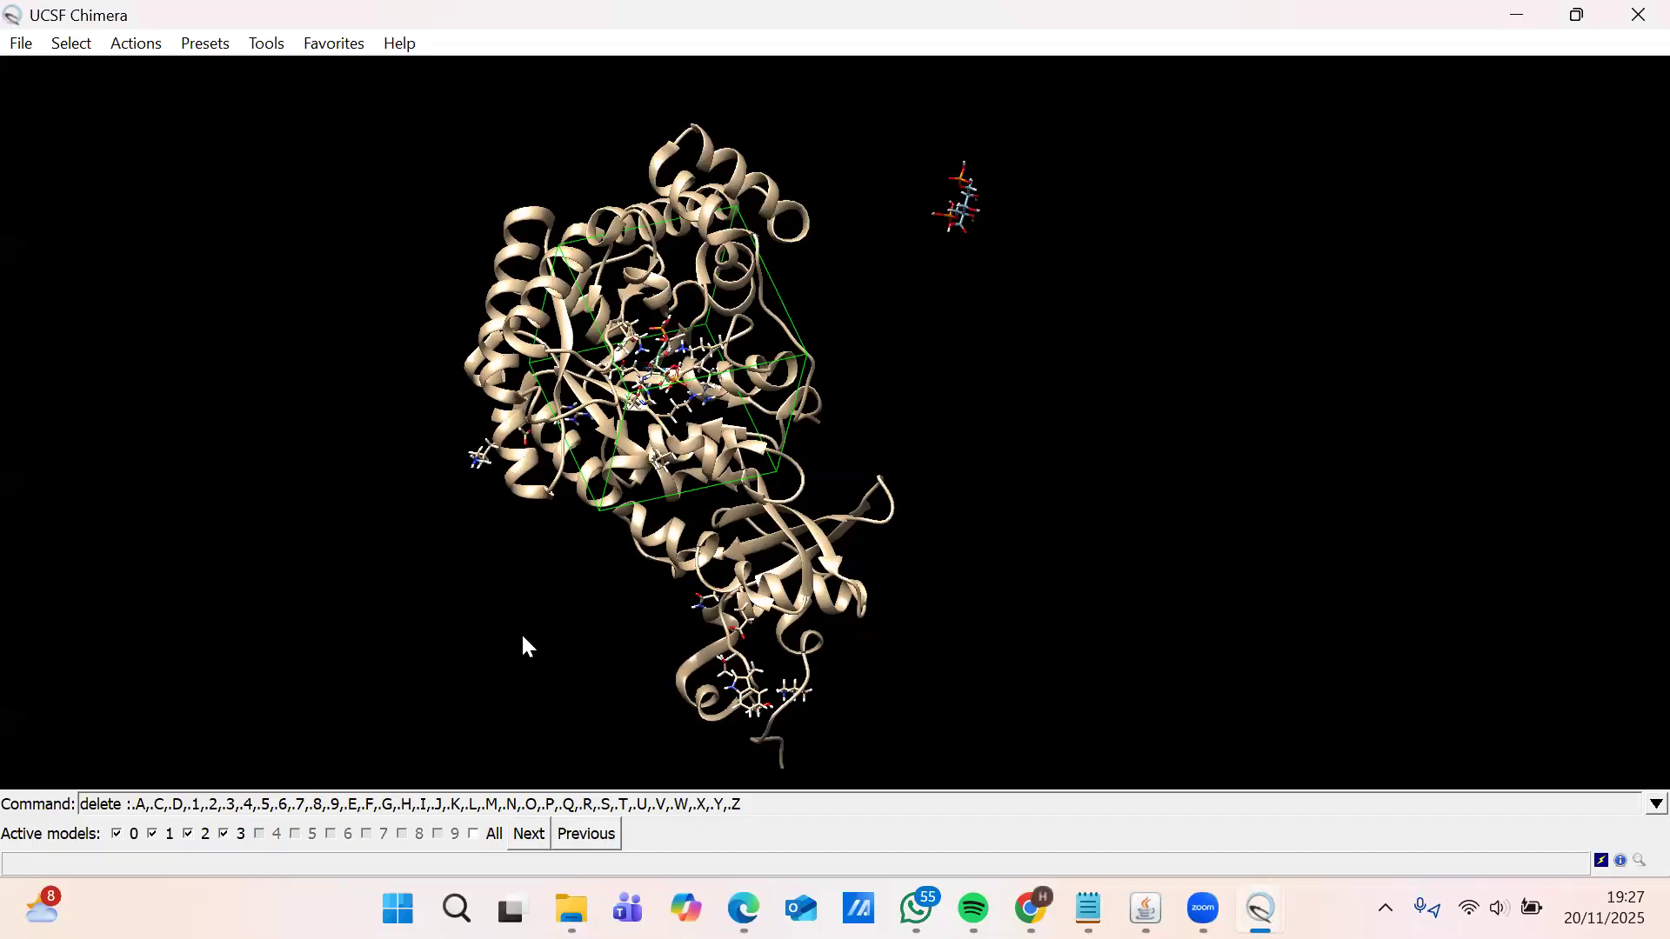
click(336, 49)
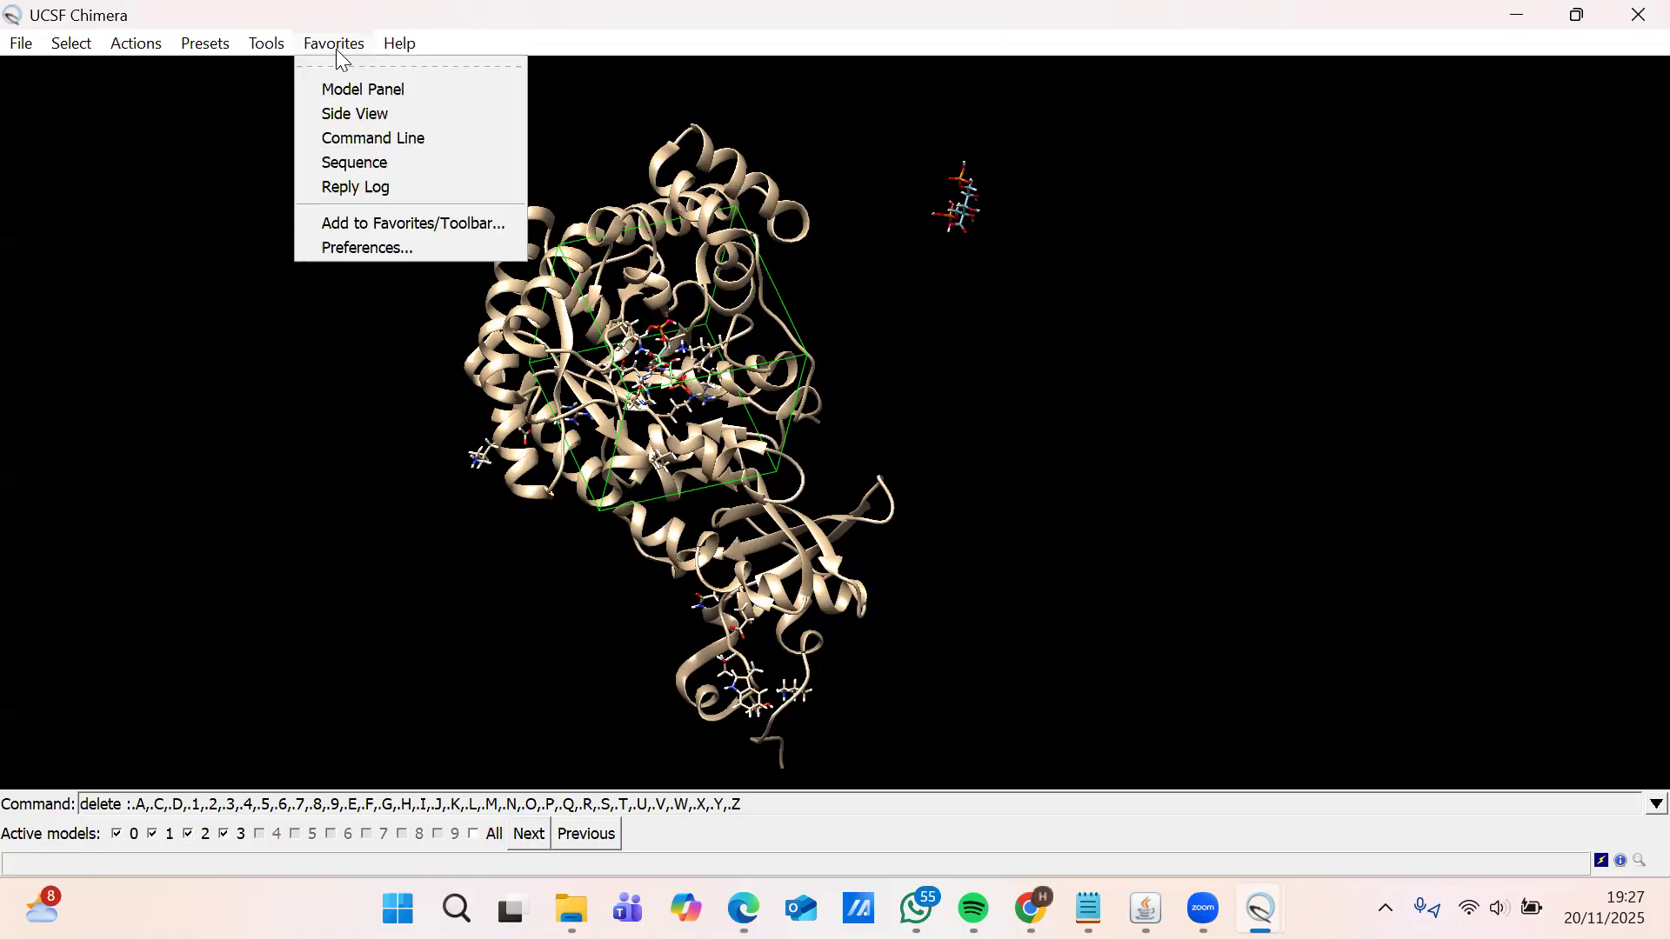
click(365, 186)
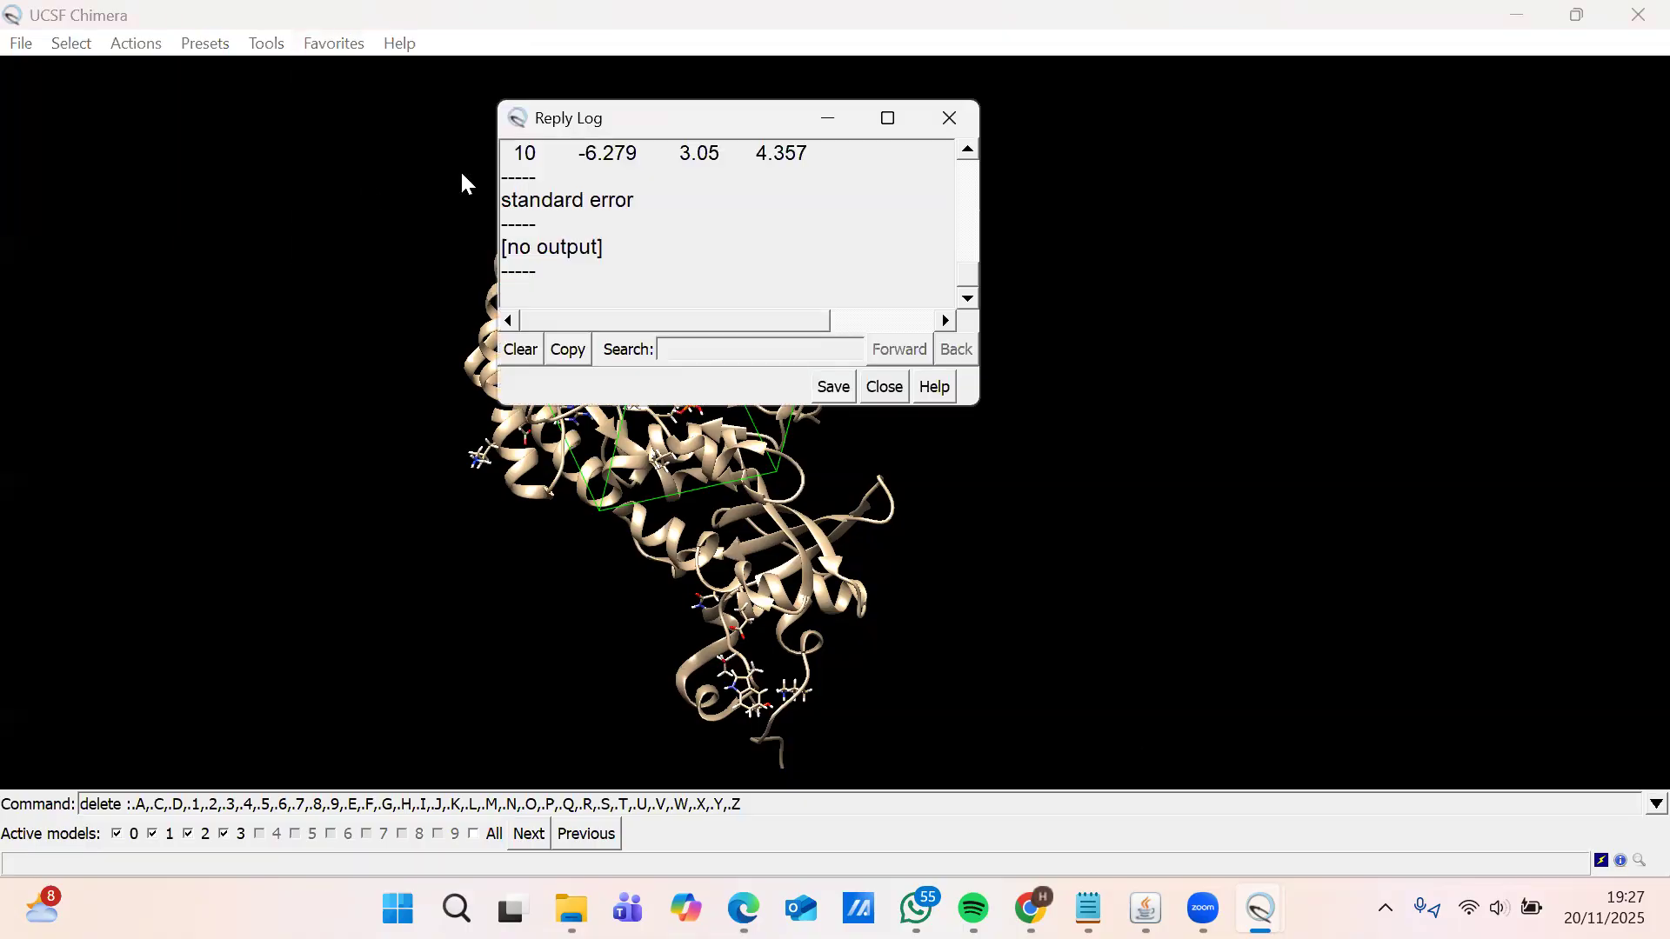
click(894, 125)
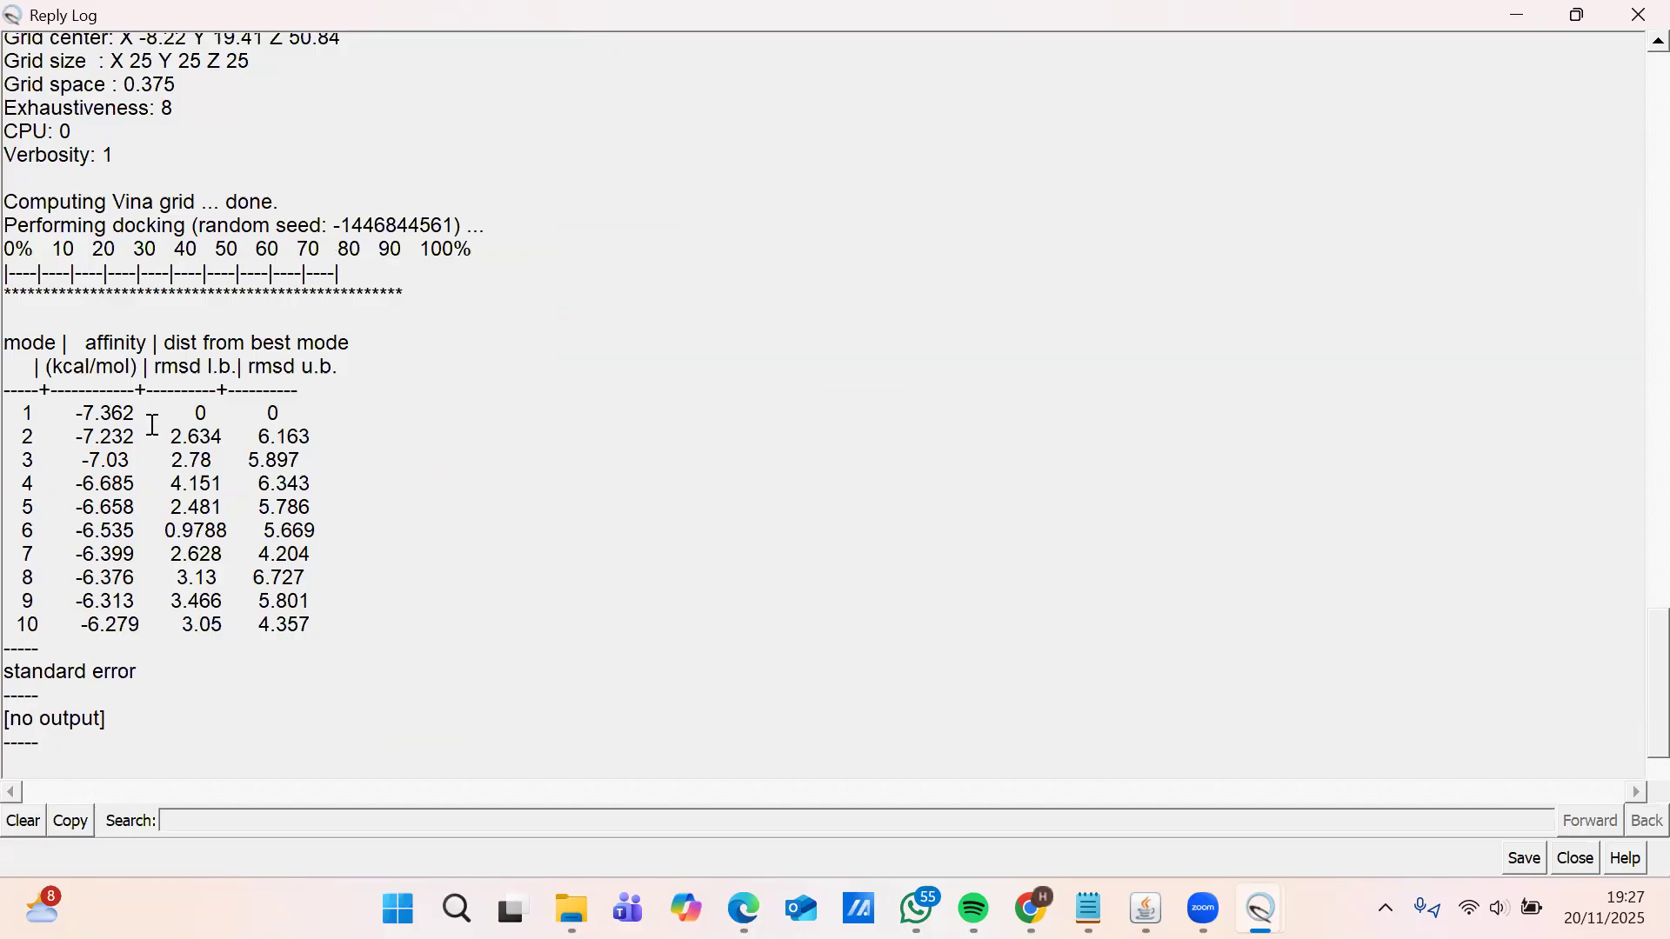
key(super+shift+s)
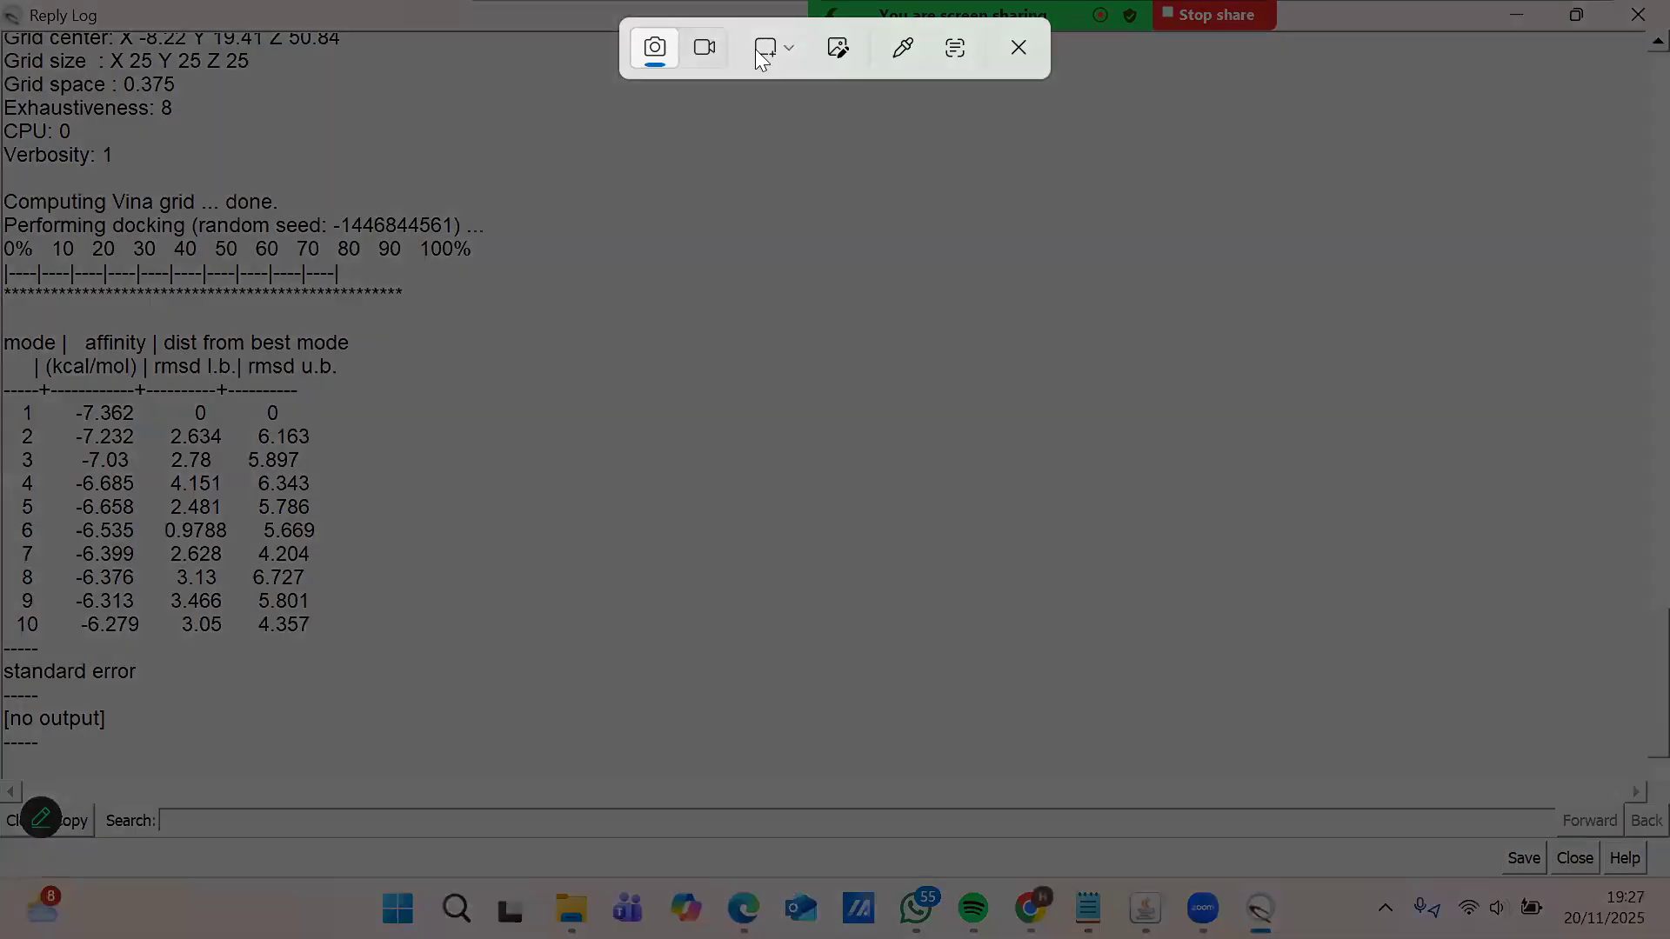
click(787, 51)
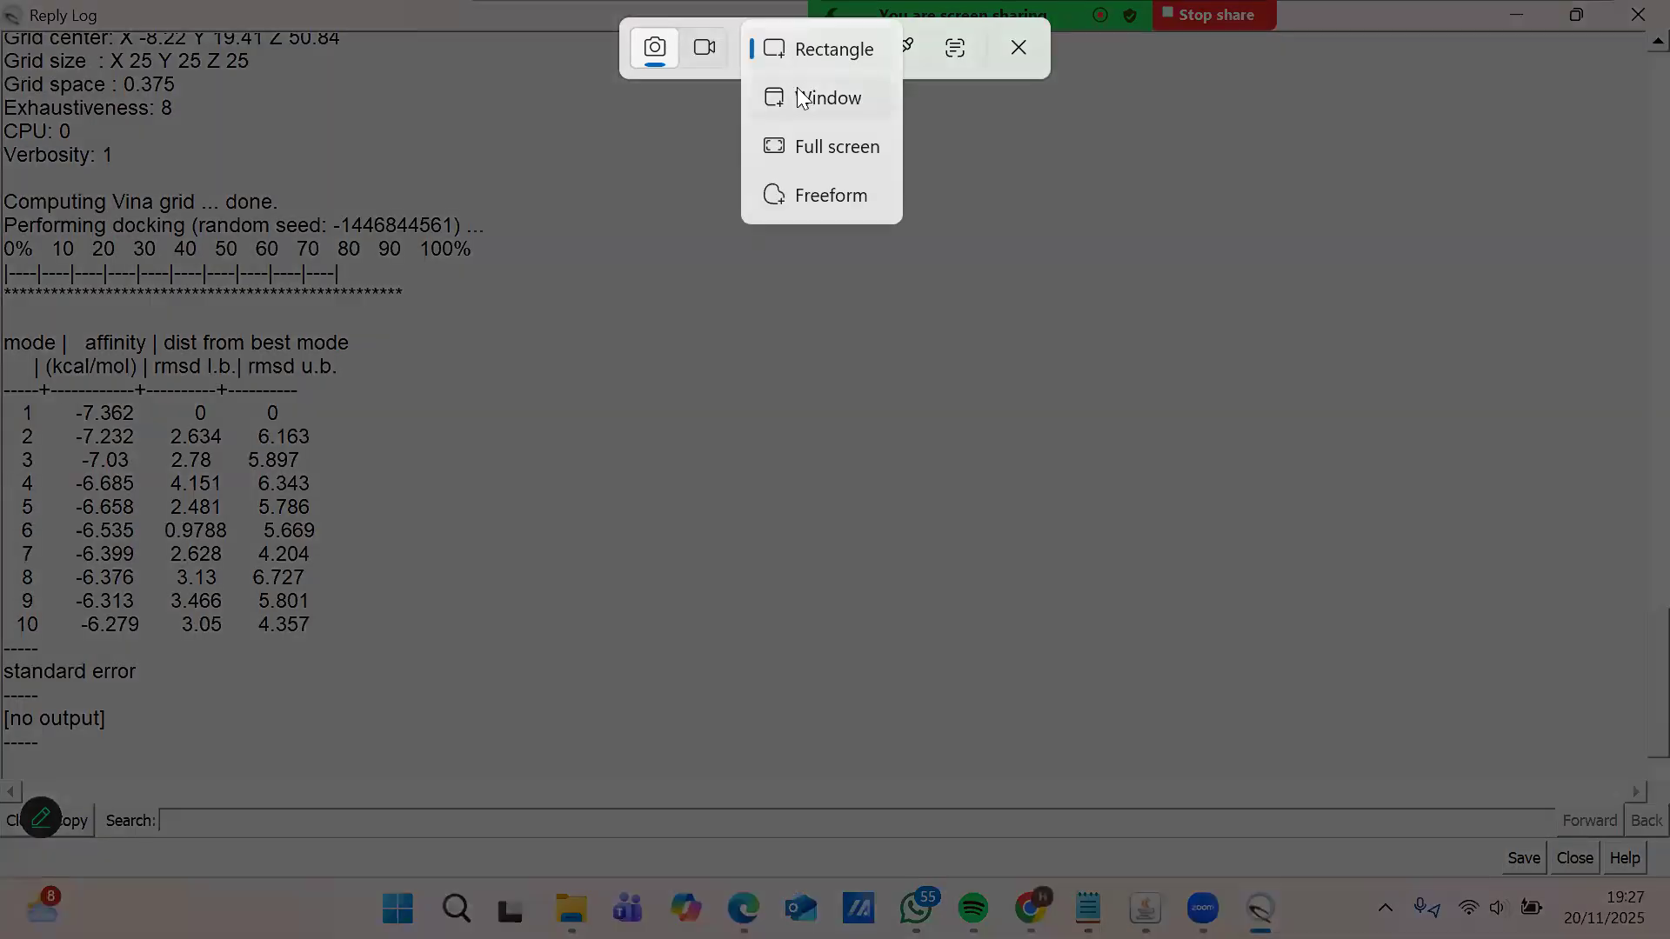
click(840, 144)
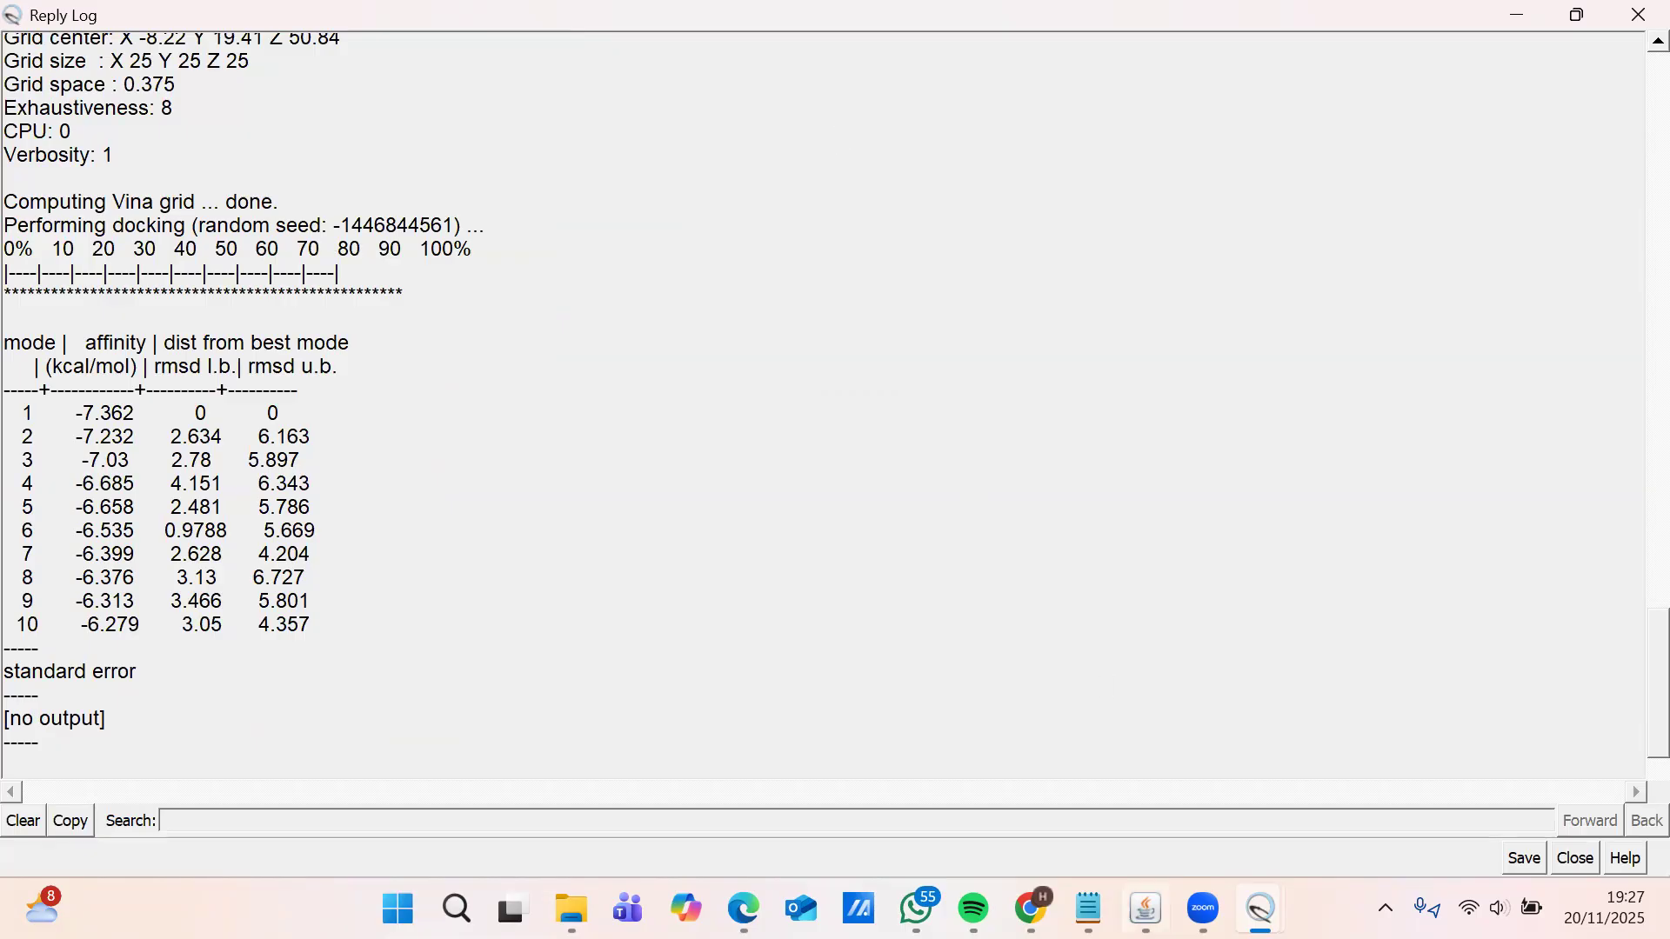
- Switch to LigPlot+ and browse to the C:\Docking folder for a PDB file to open
click(1146, 909)
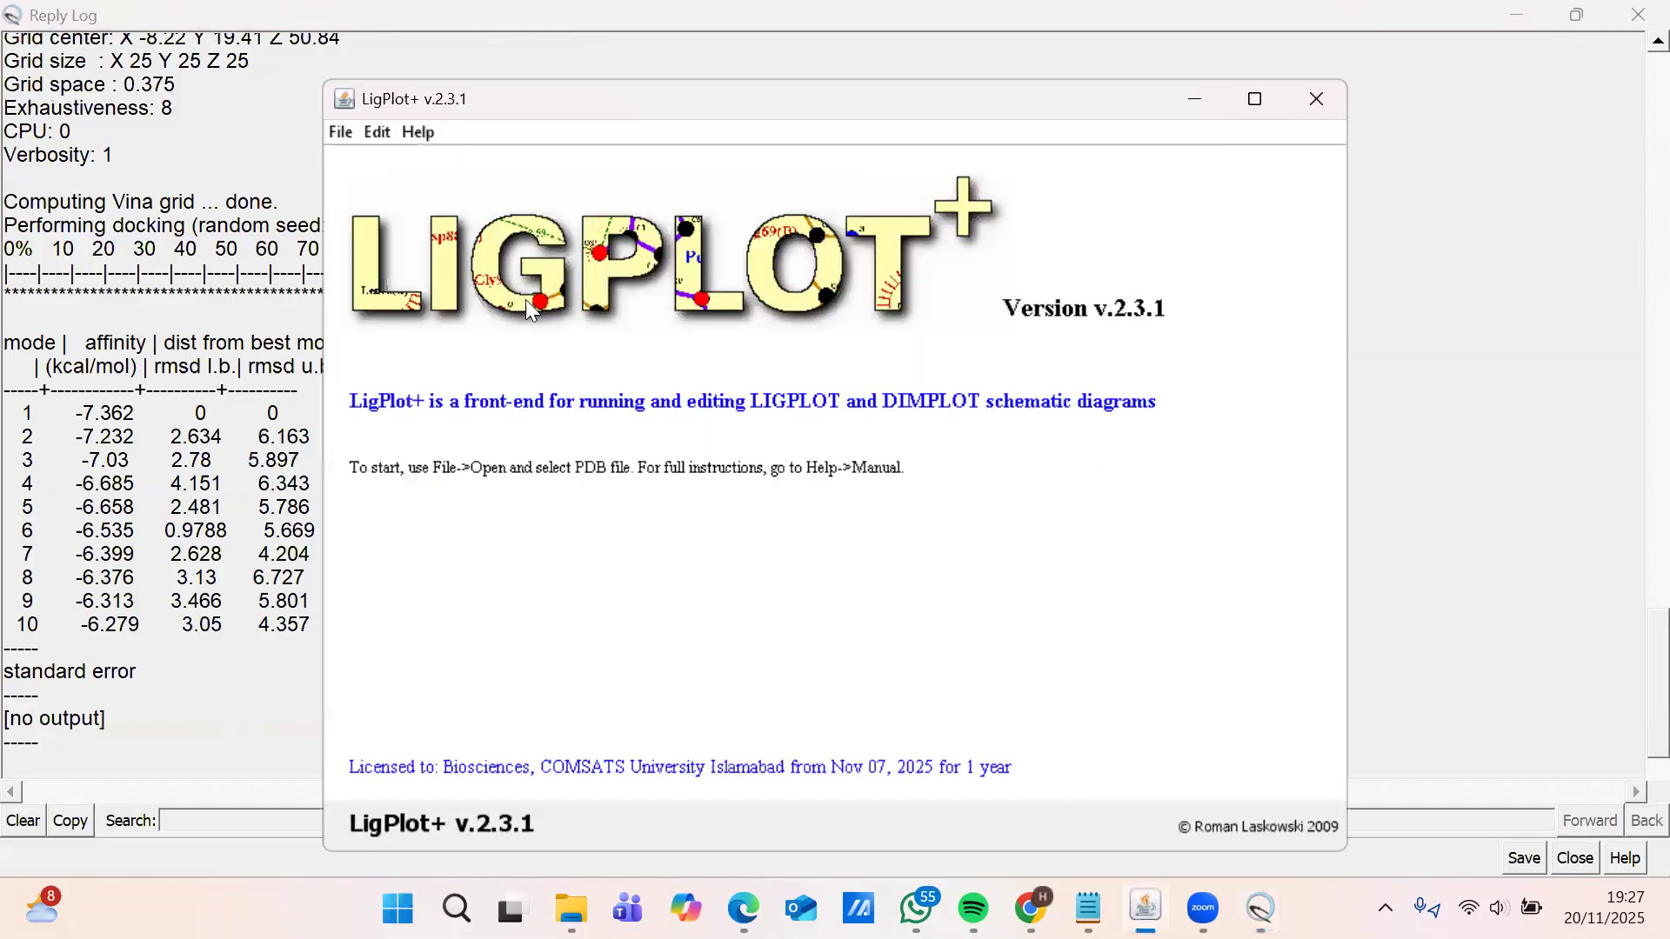
click(341, 132)
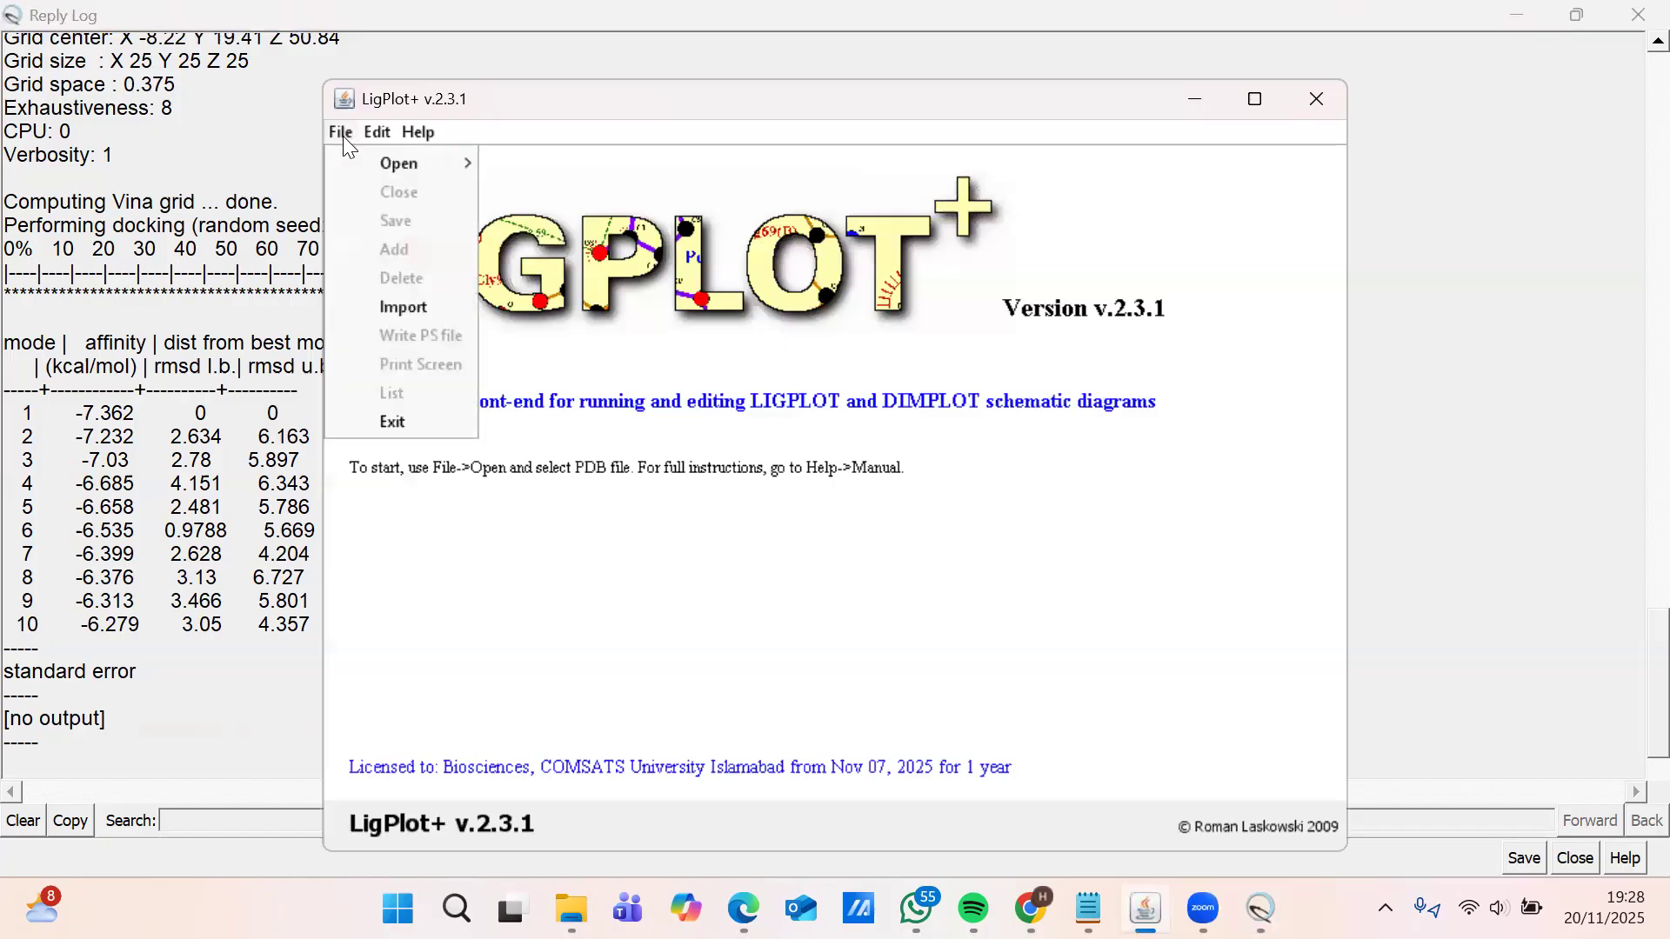
mouse_move(361, 161)
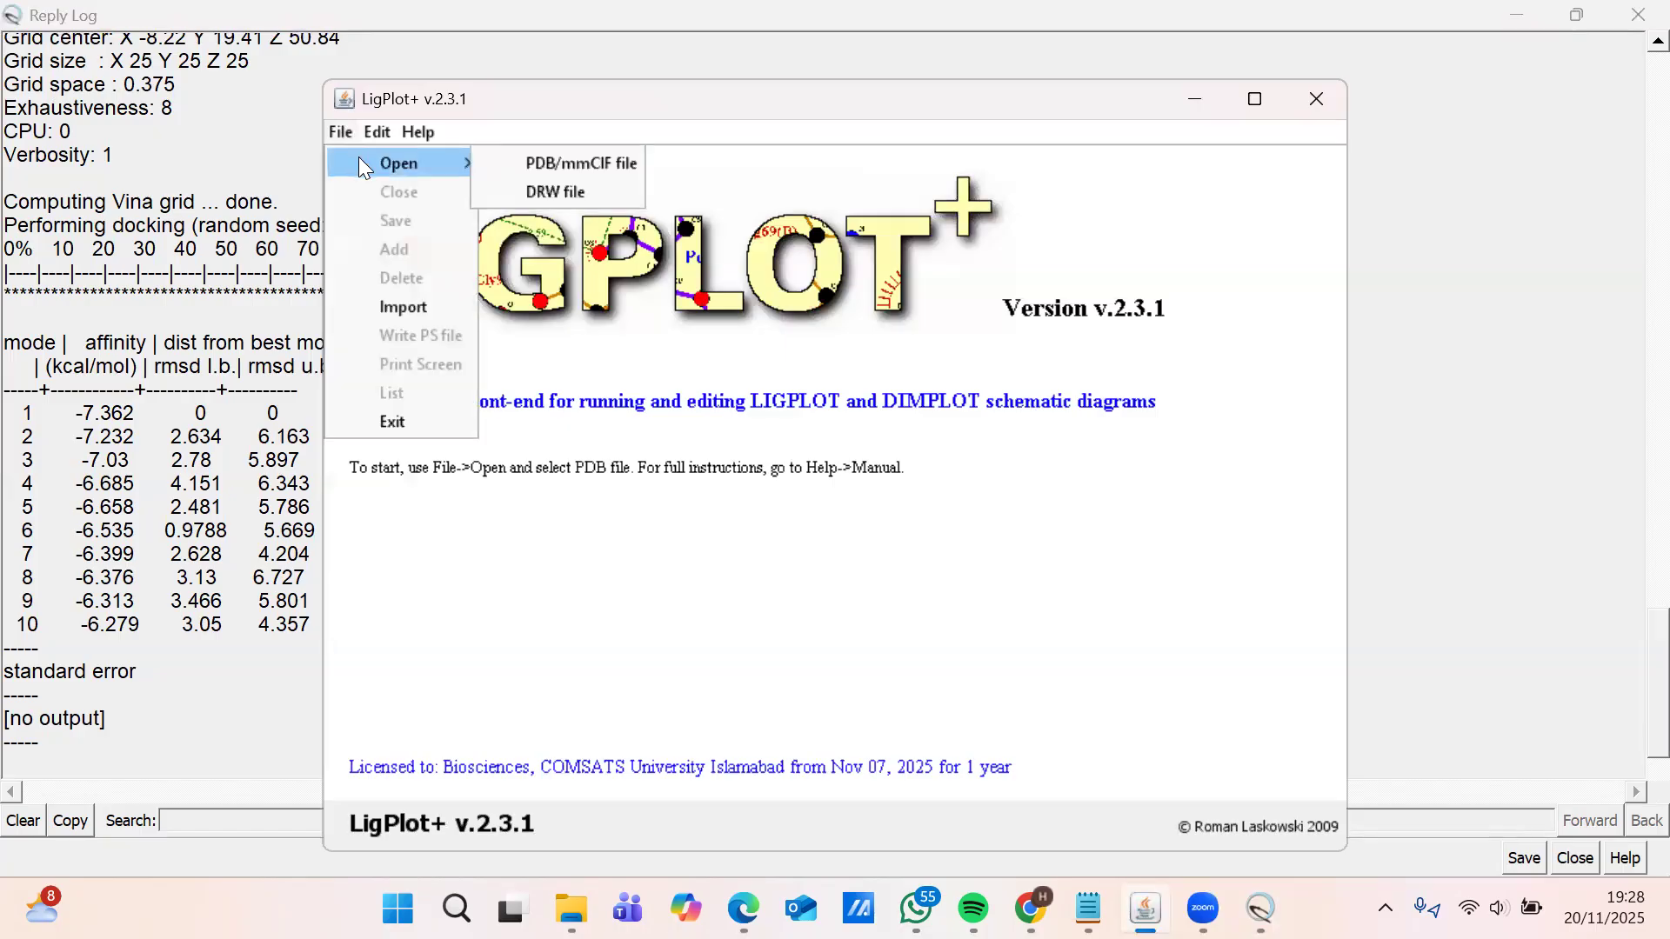
click(512, 165)
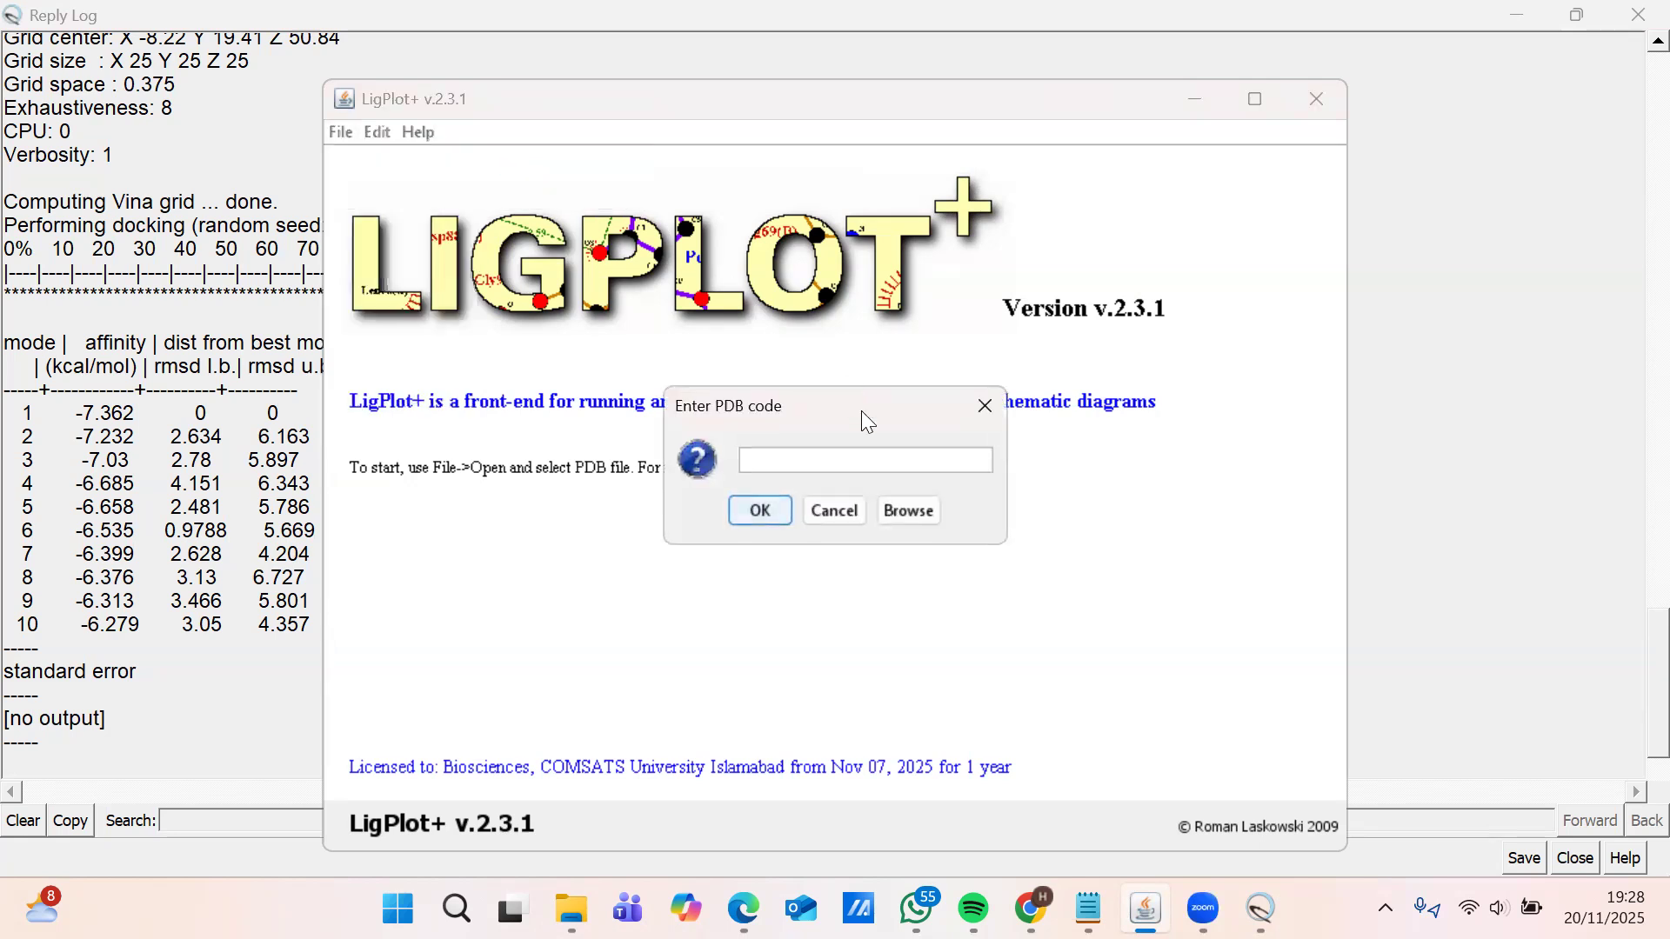
click(909, 514)
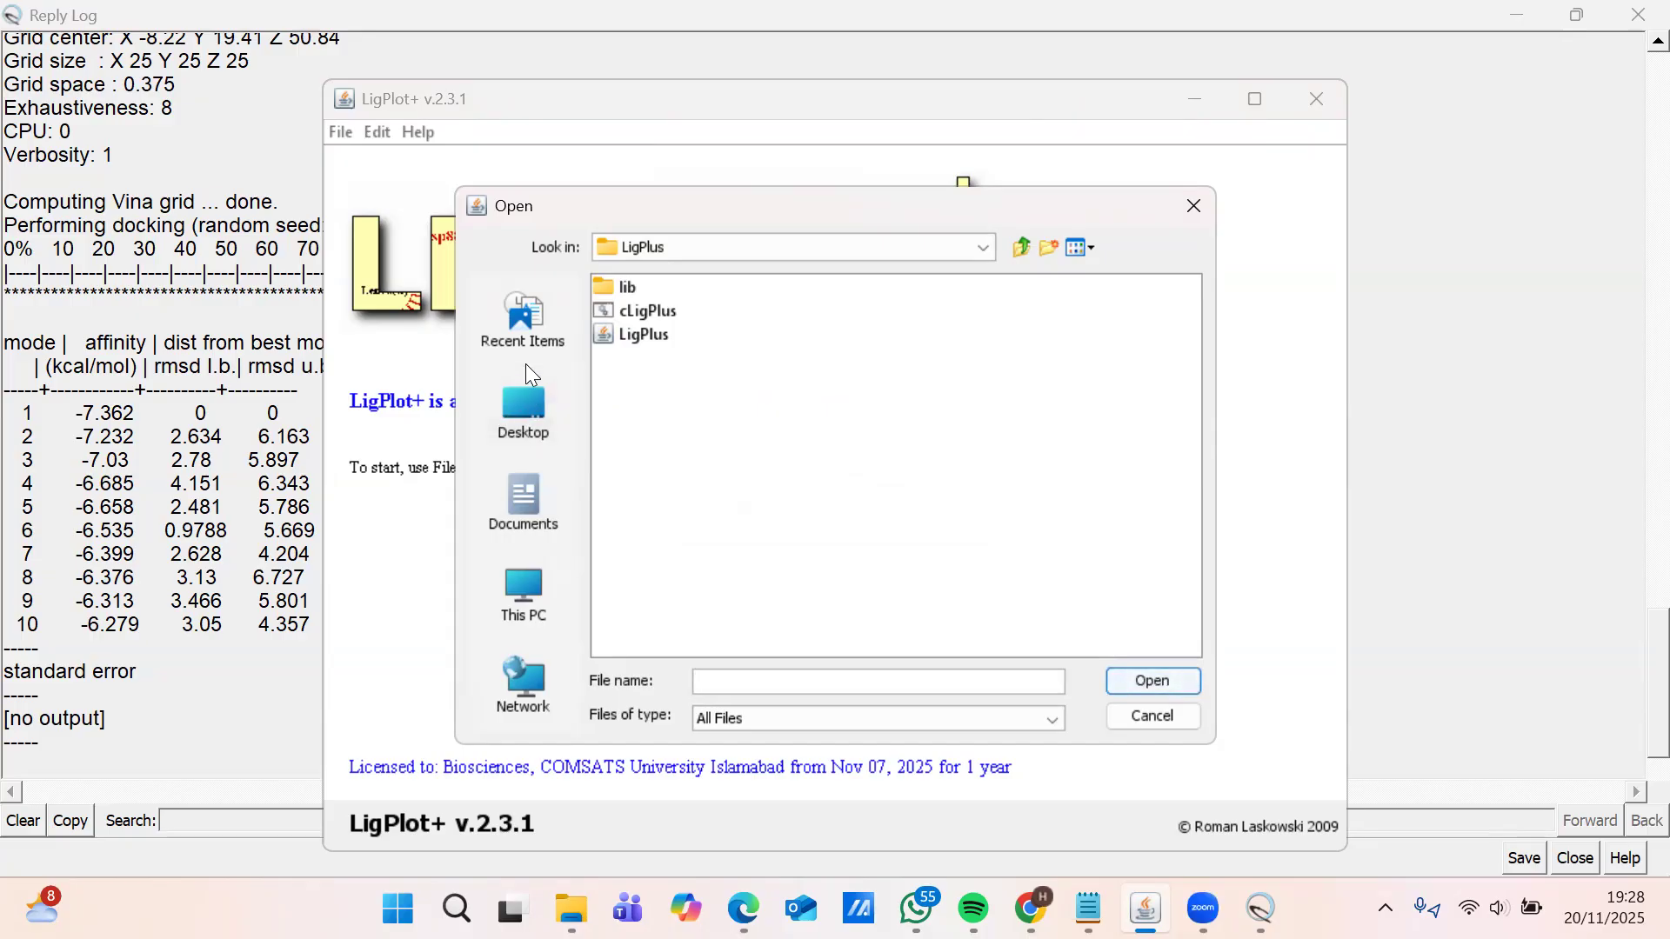
click(528, 400)
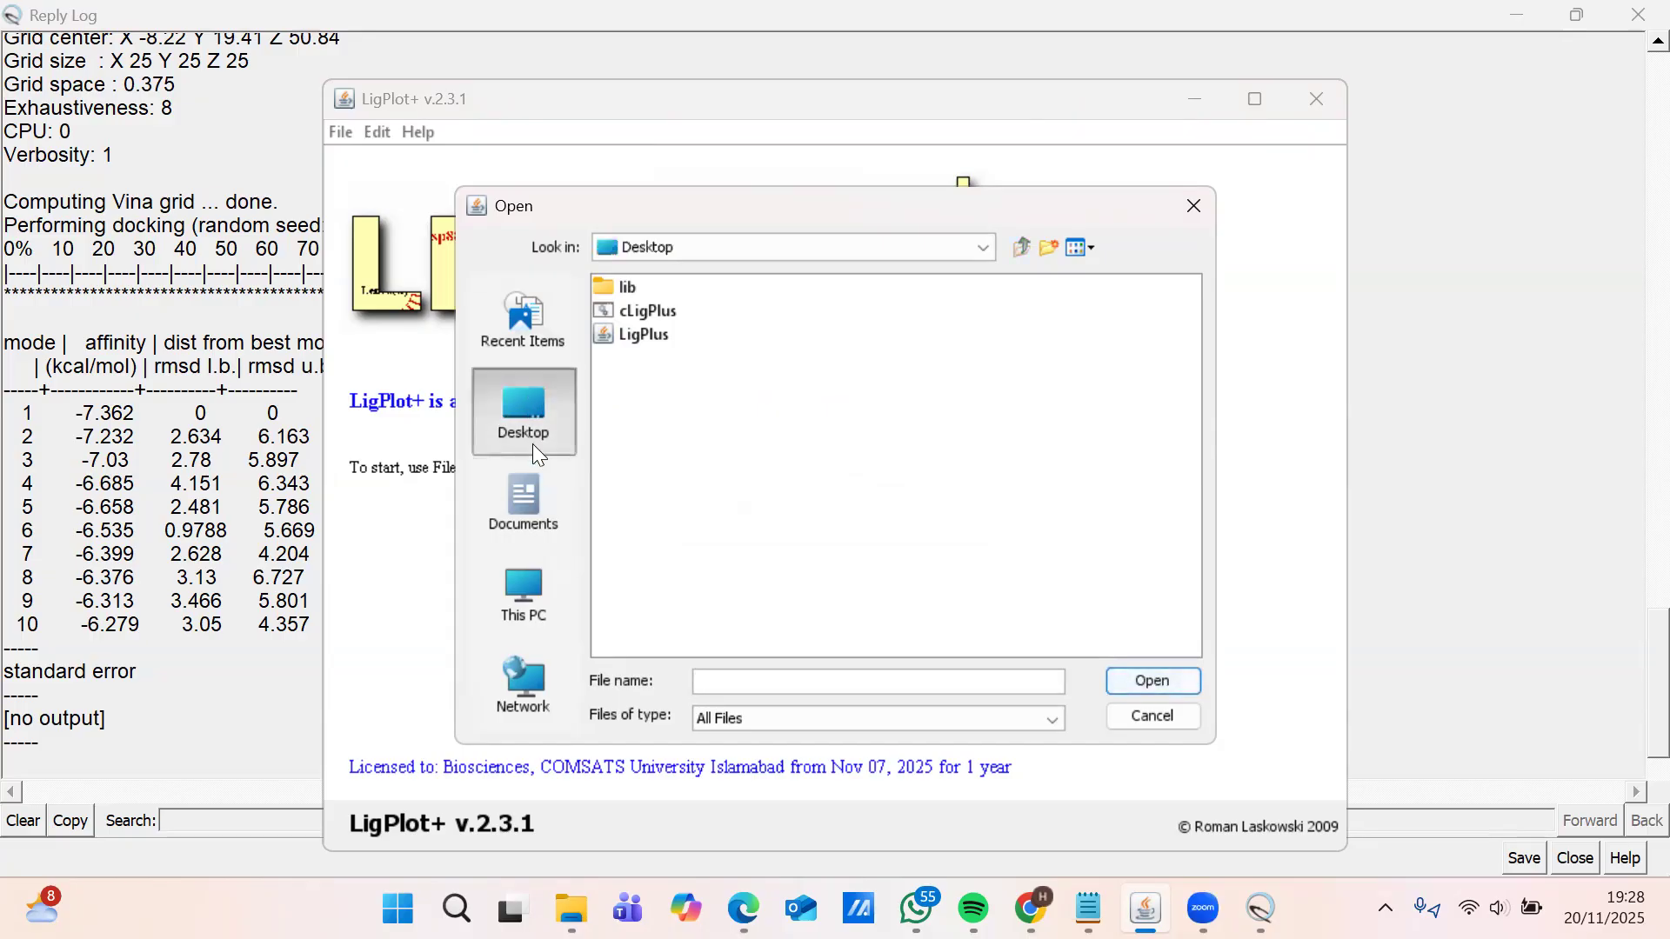
click(536, 493)
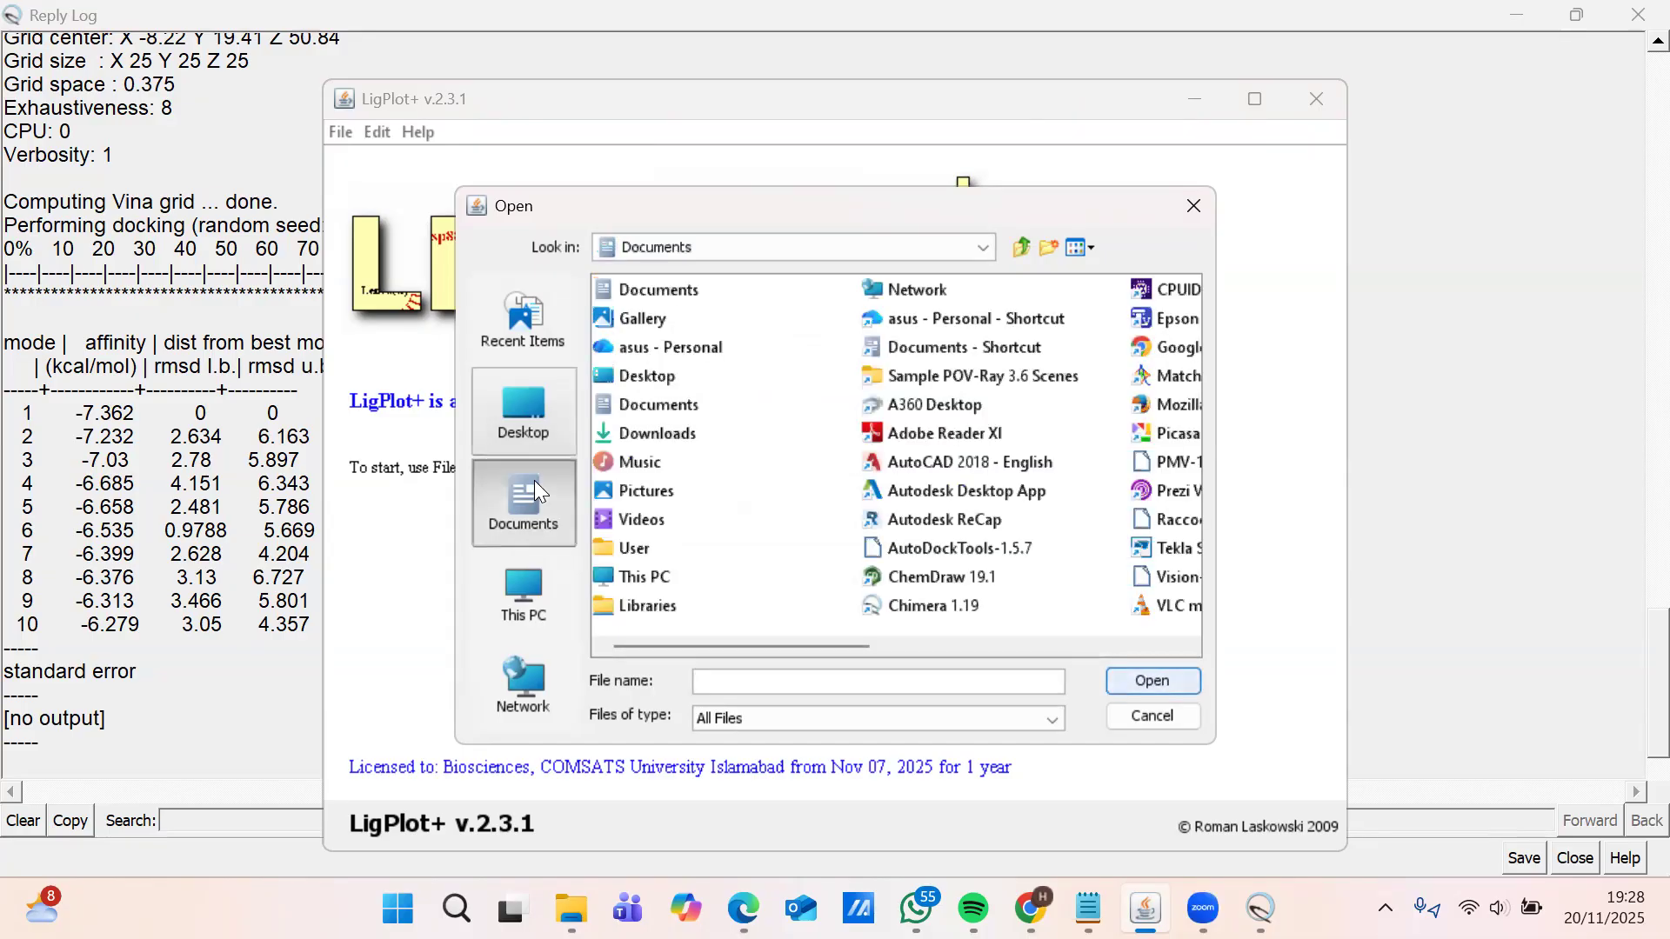
click(527, 582)
double_click(655, 311)
double_click(670, 336)
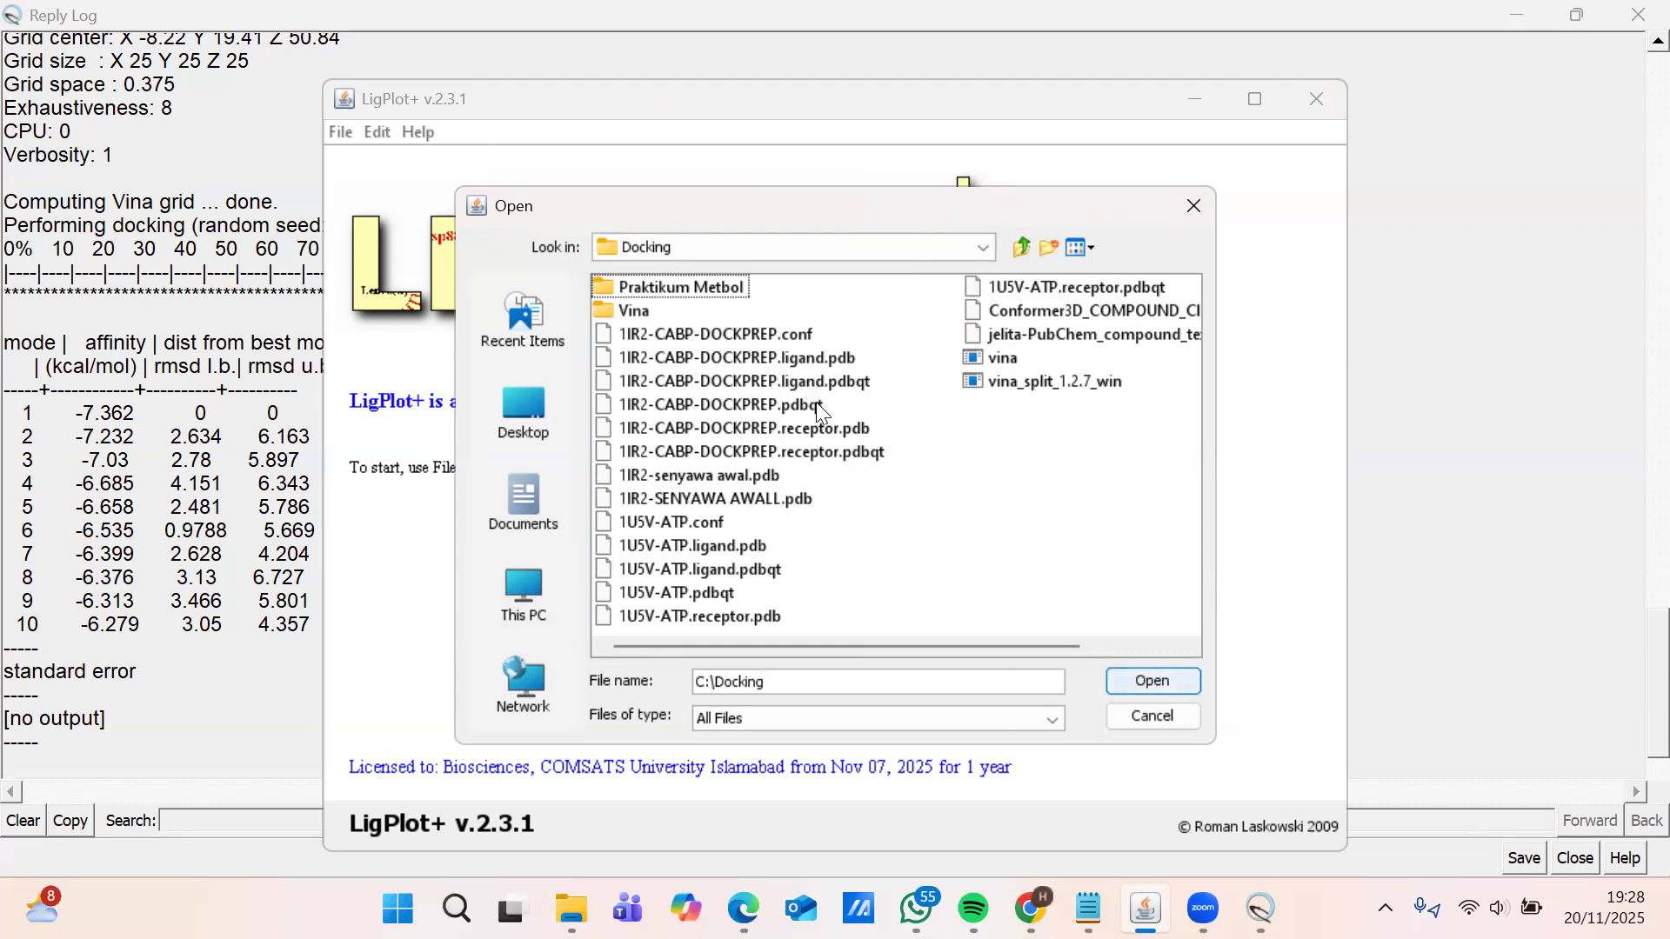
- Load 1IR2-SENYAWA AWALL.pdb and run LIGPLOT for the MG 476(B) ligand without including waters
click(777, 500)
click(1146, 683)
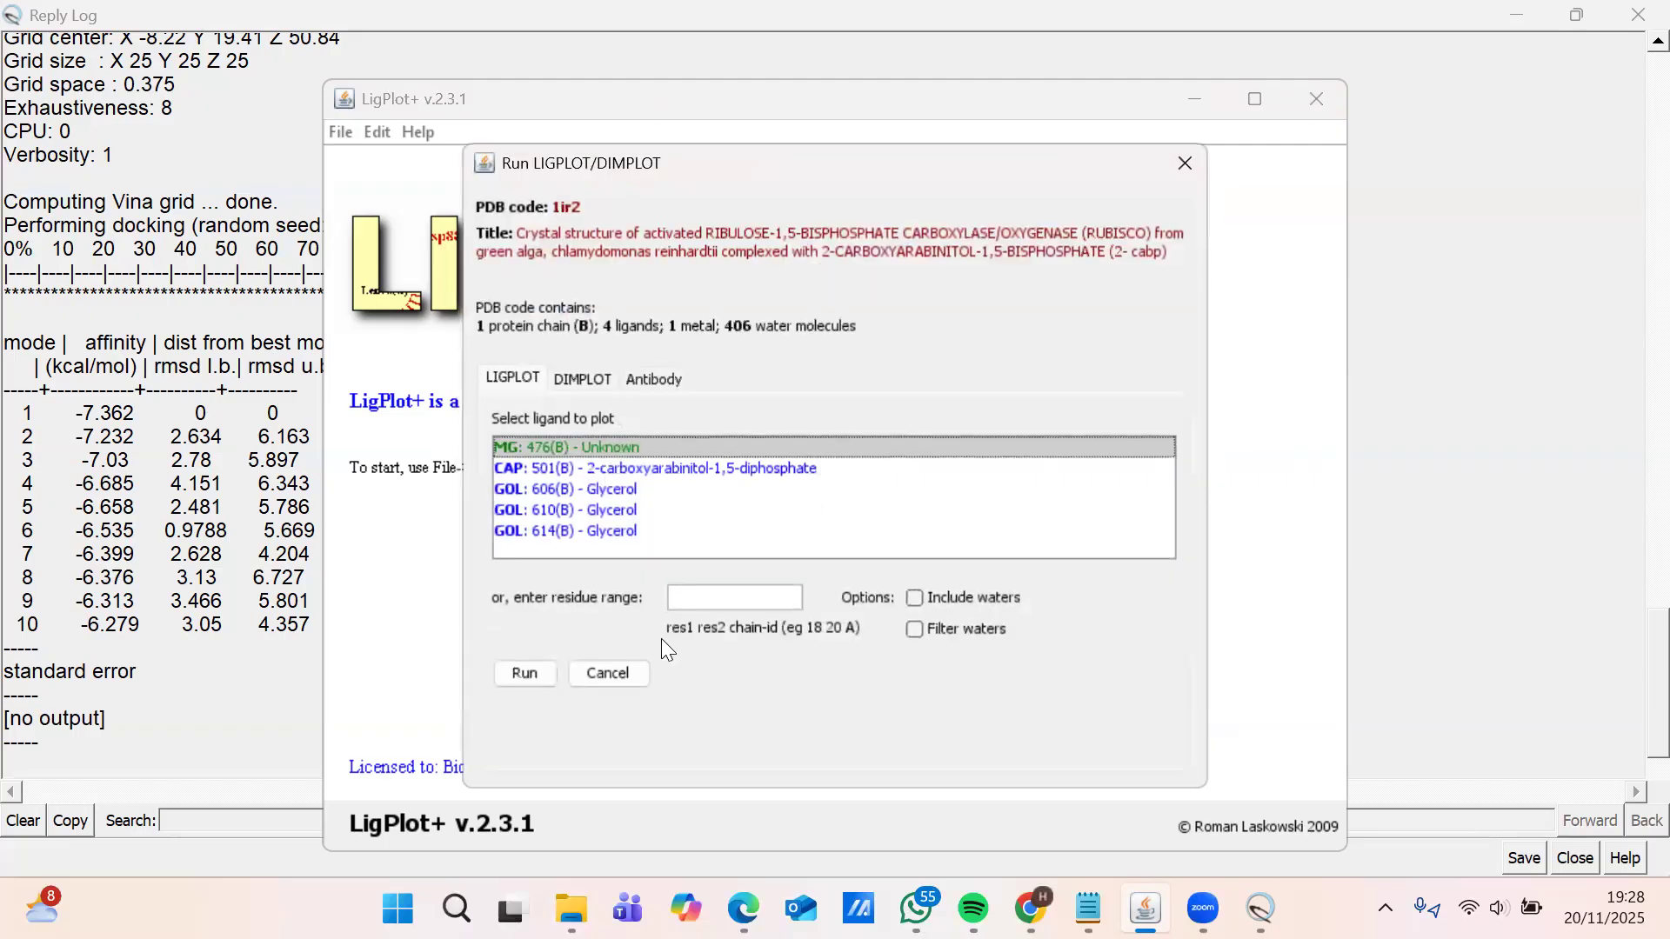
click(541, 666)
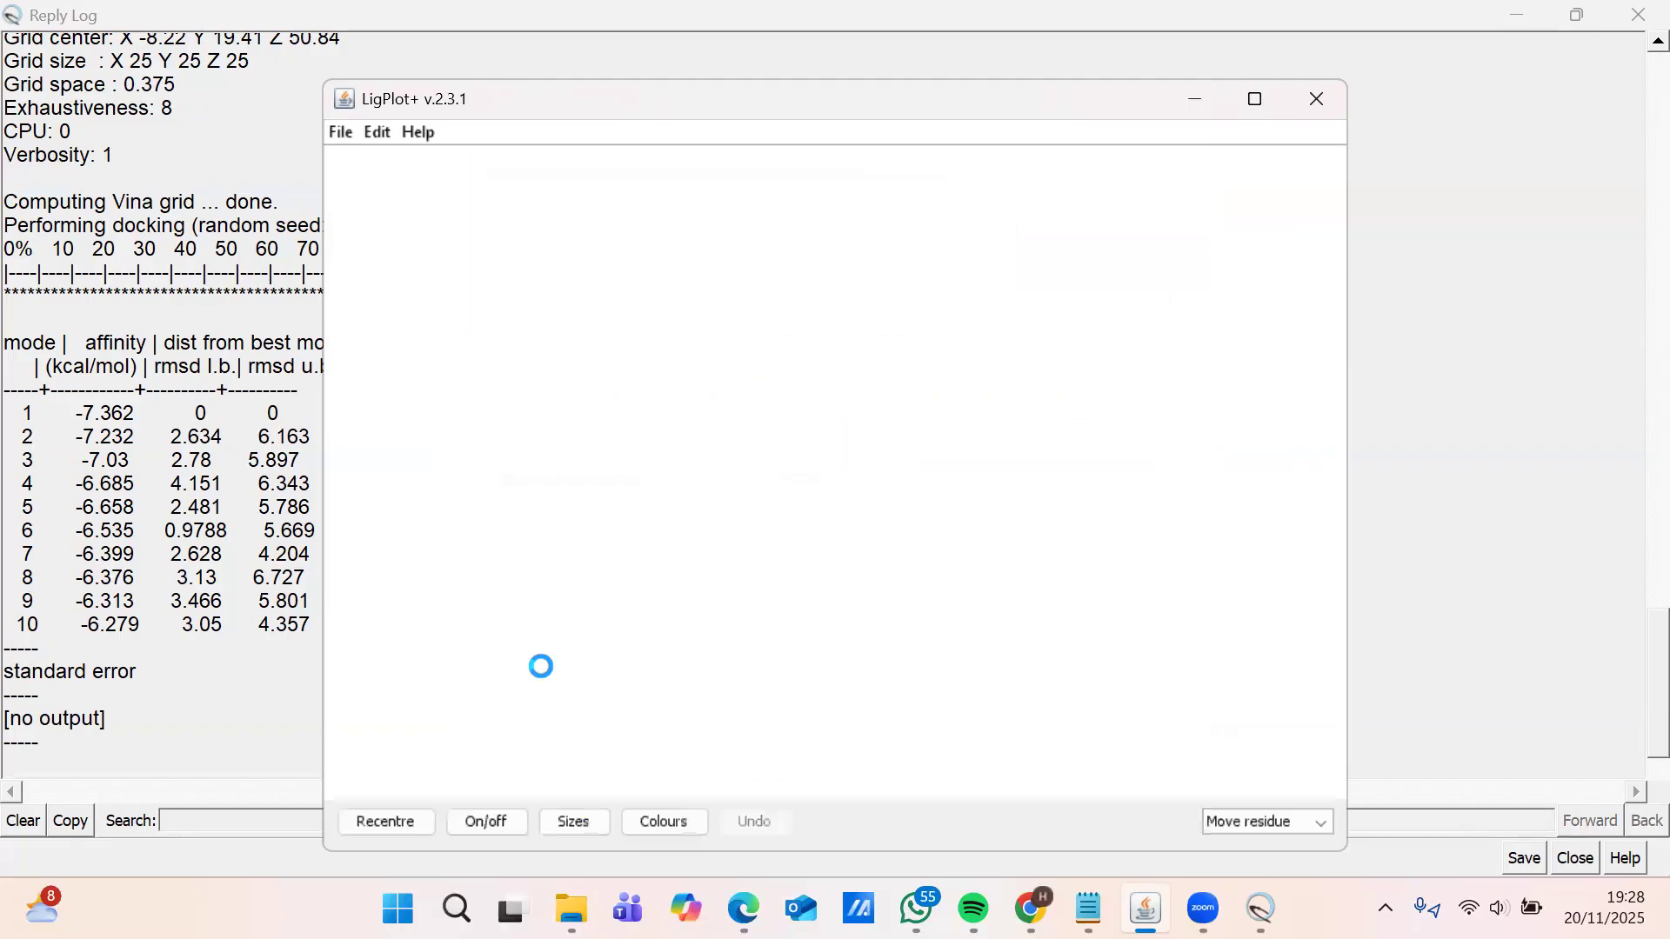